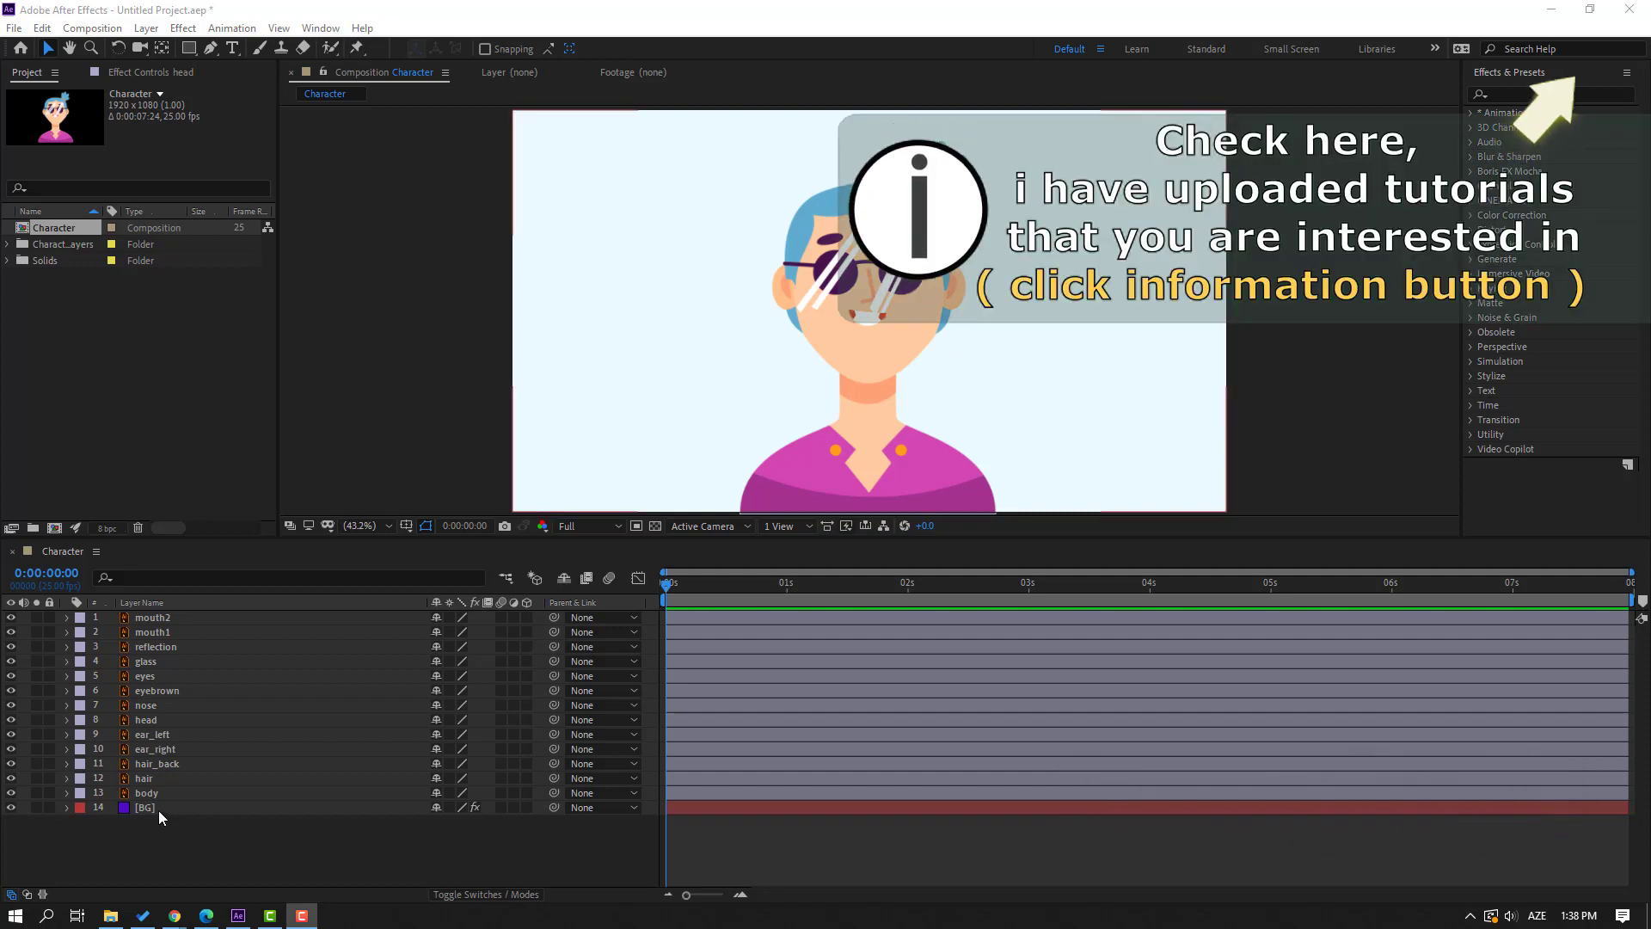
# Lock the BG and body layers in the timeline.
pyautogui.click(147, 808)
pyautogui.click(50, 808)
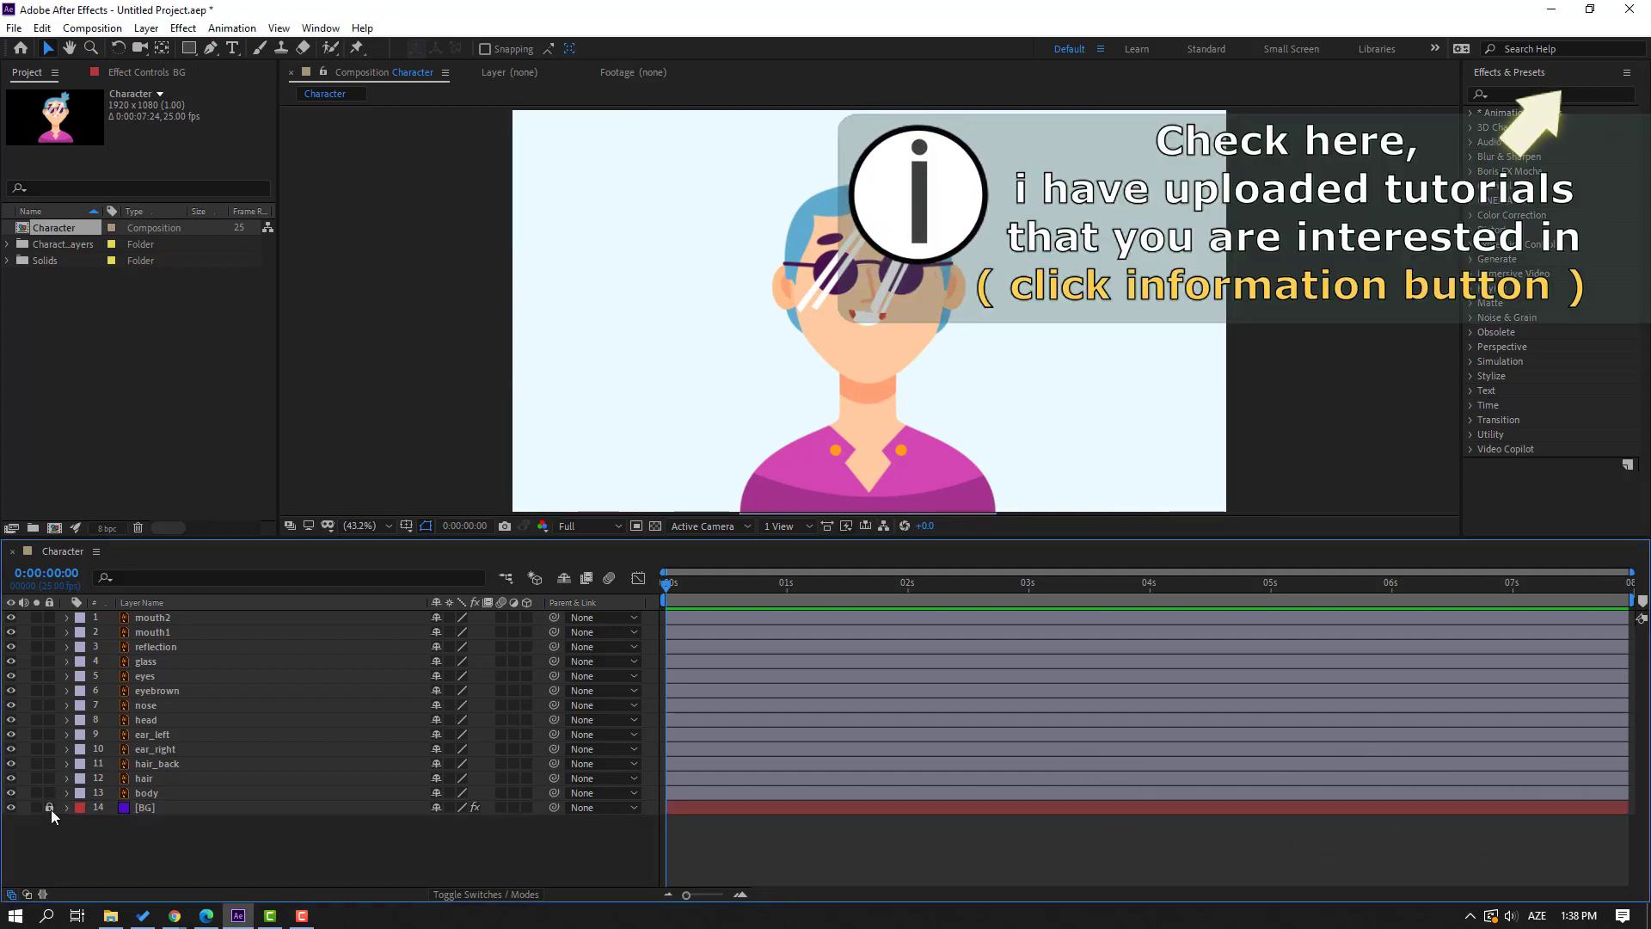
pyautogui.click(55, 794)
pyautogui.click(49, 792)
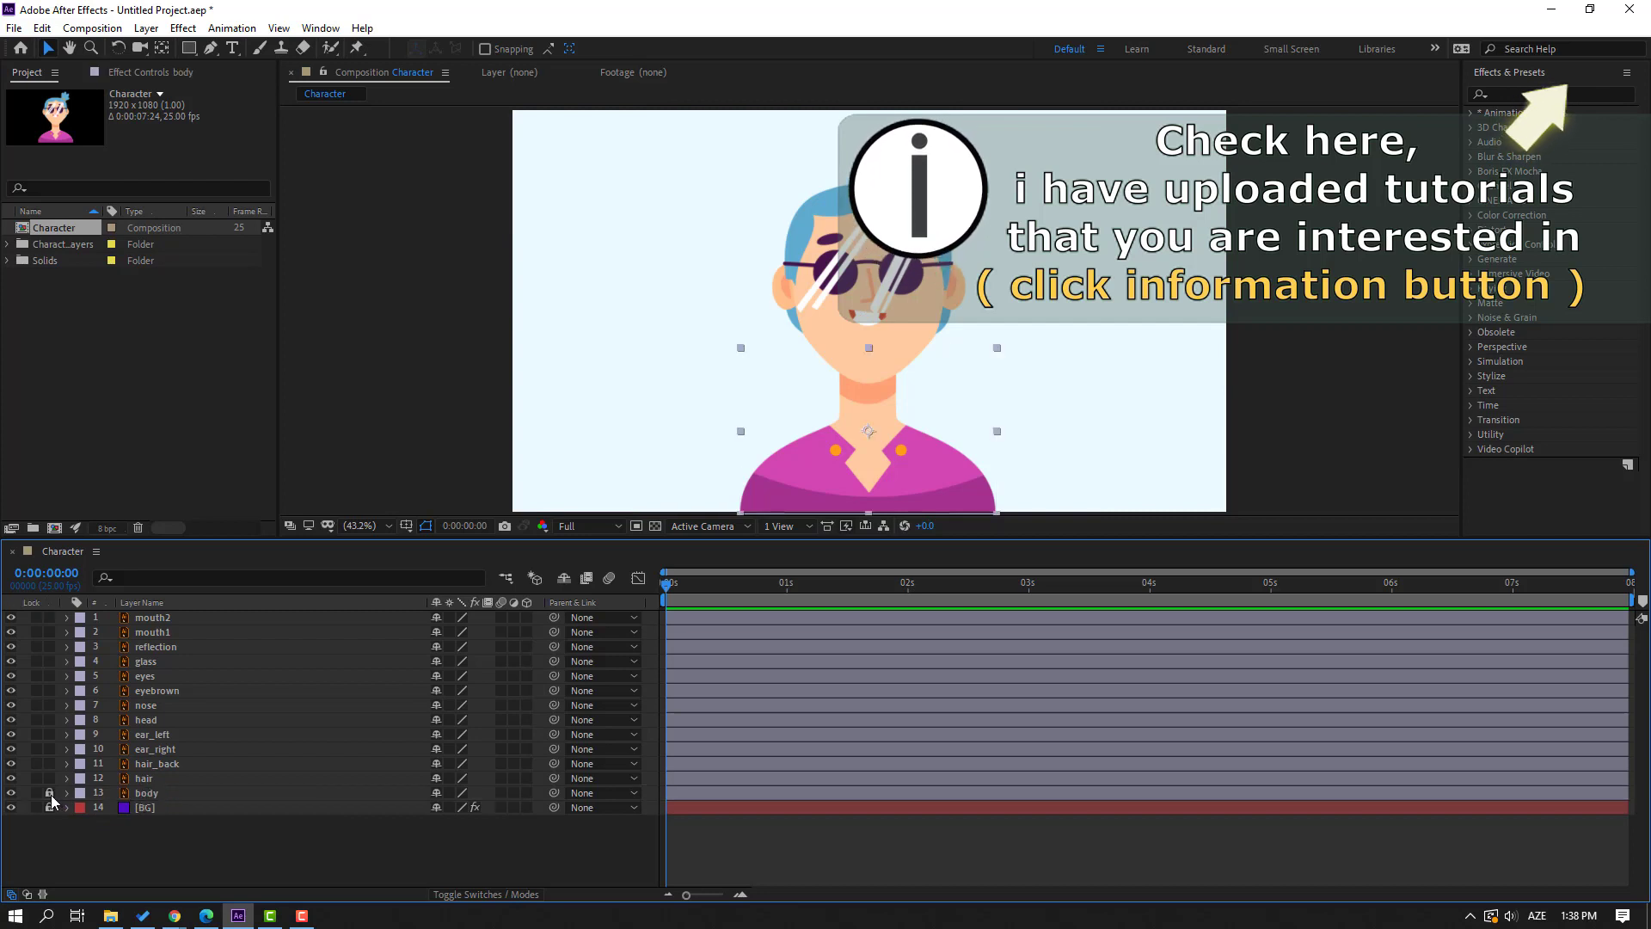
# With head soloed at 50%, drag its anchor point to the chin using Pan Behind, then unsolo.
pyautogui.click(137, 720)
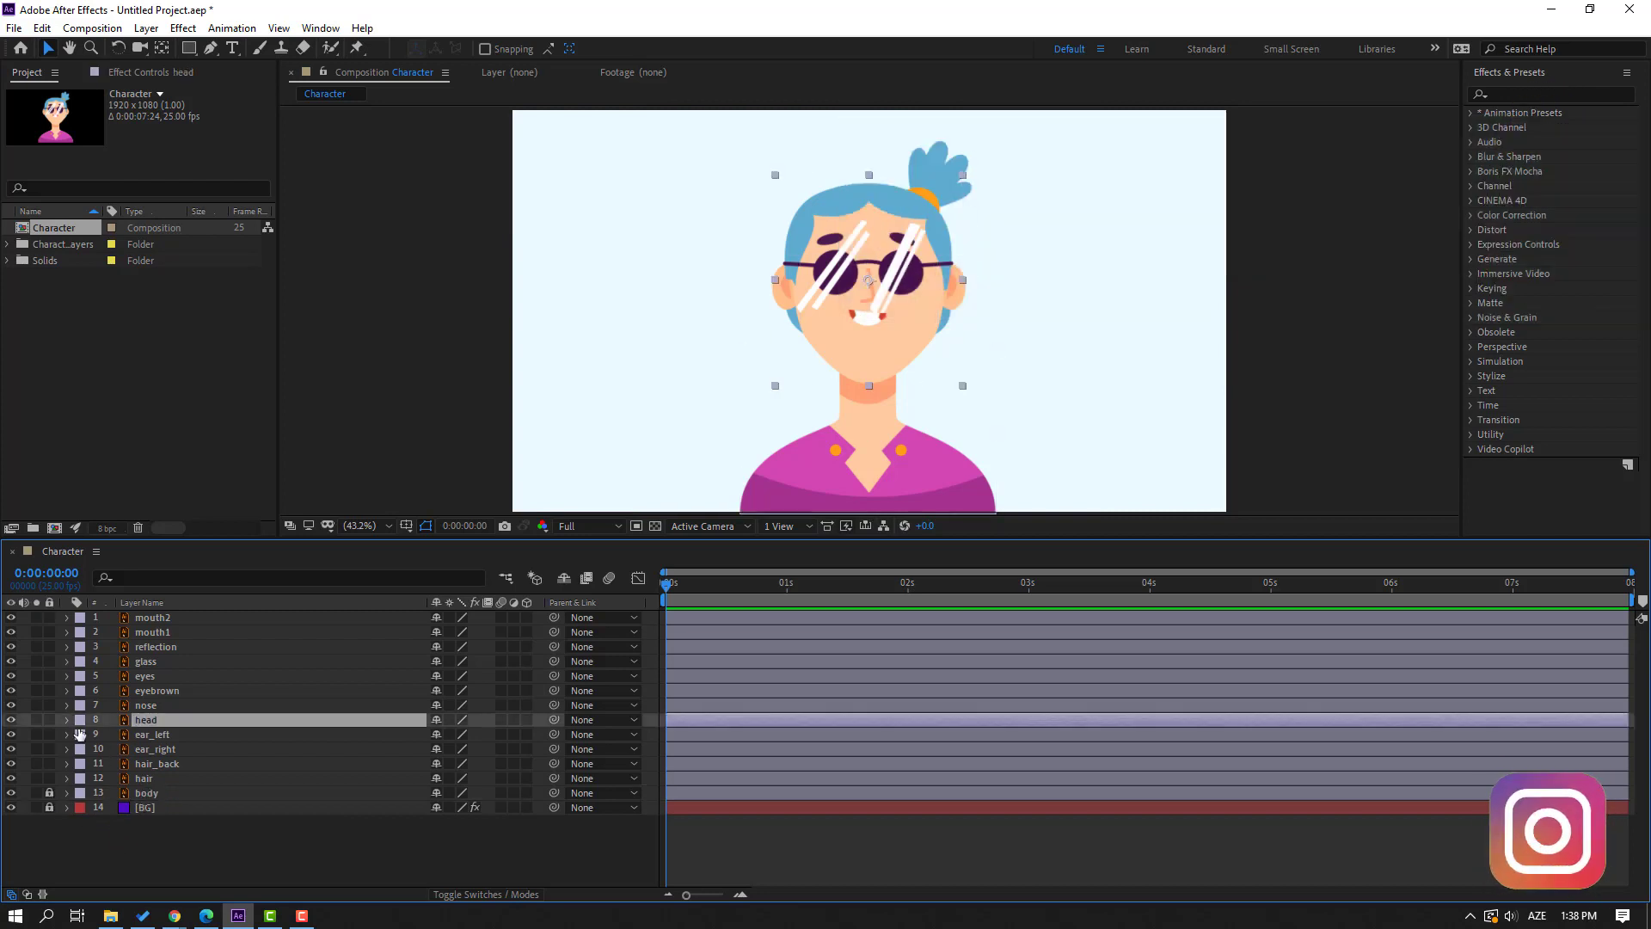
pyautogui.click(36, 719)
pyautogui.press('.')
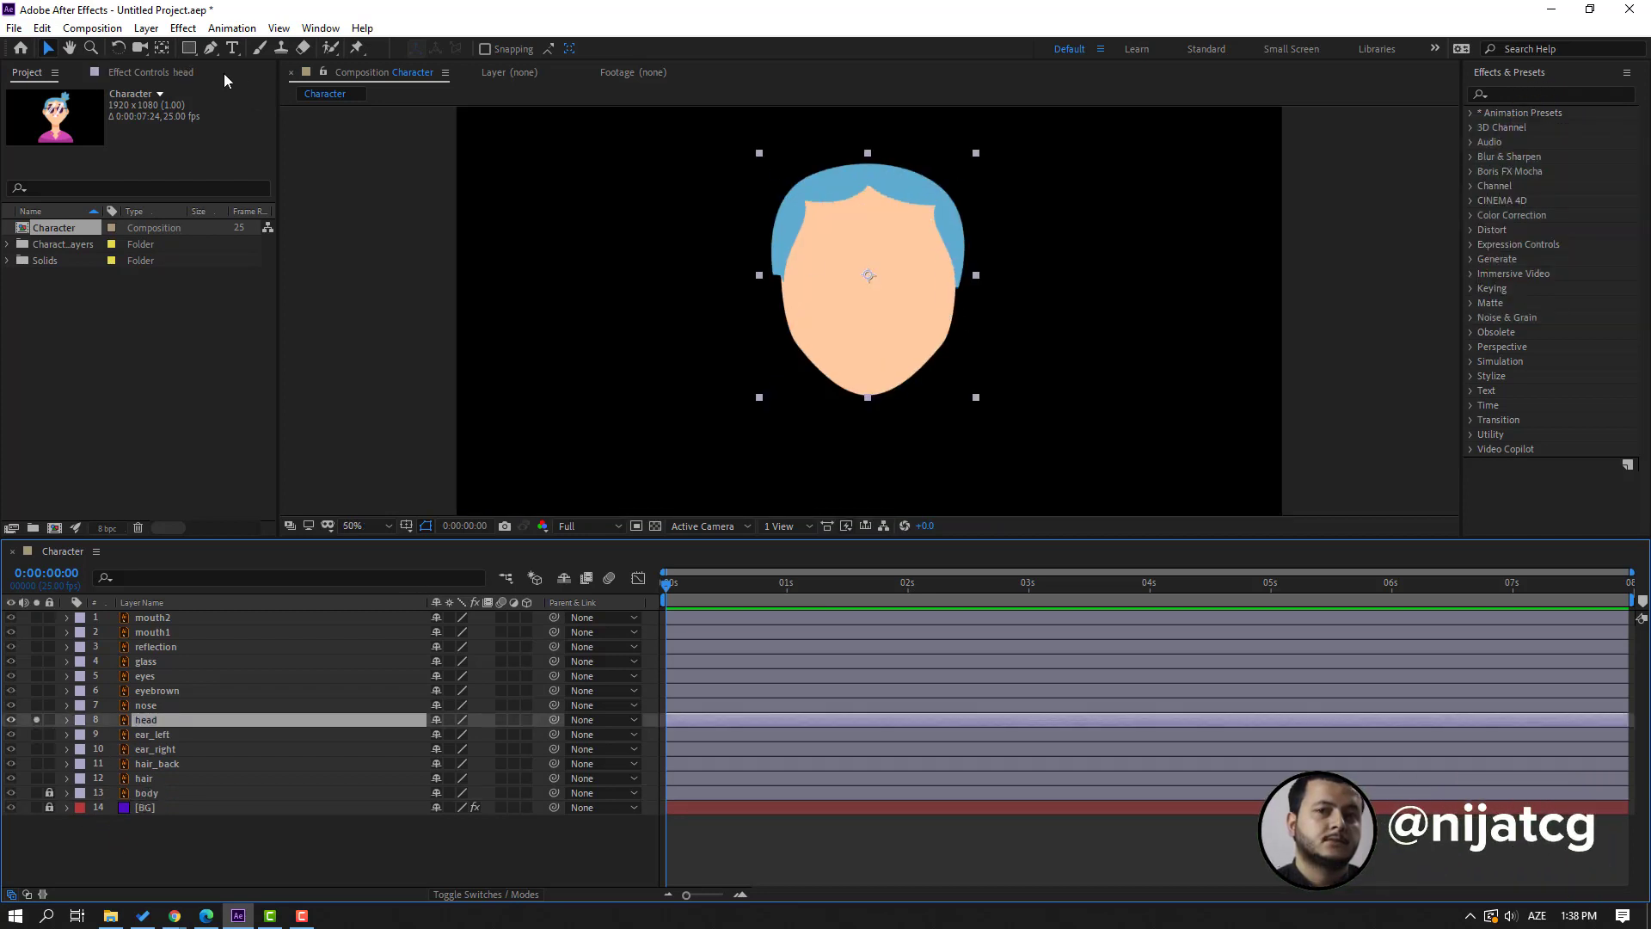
pyautogui.click(161, 48)
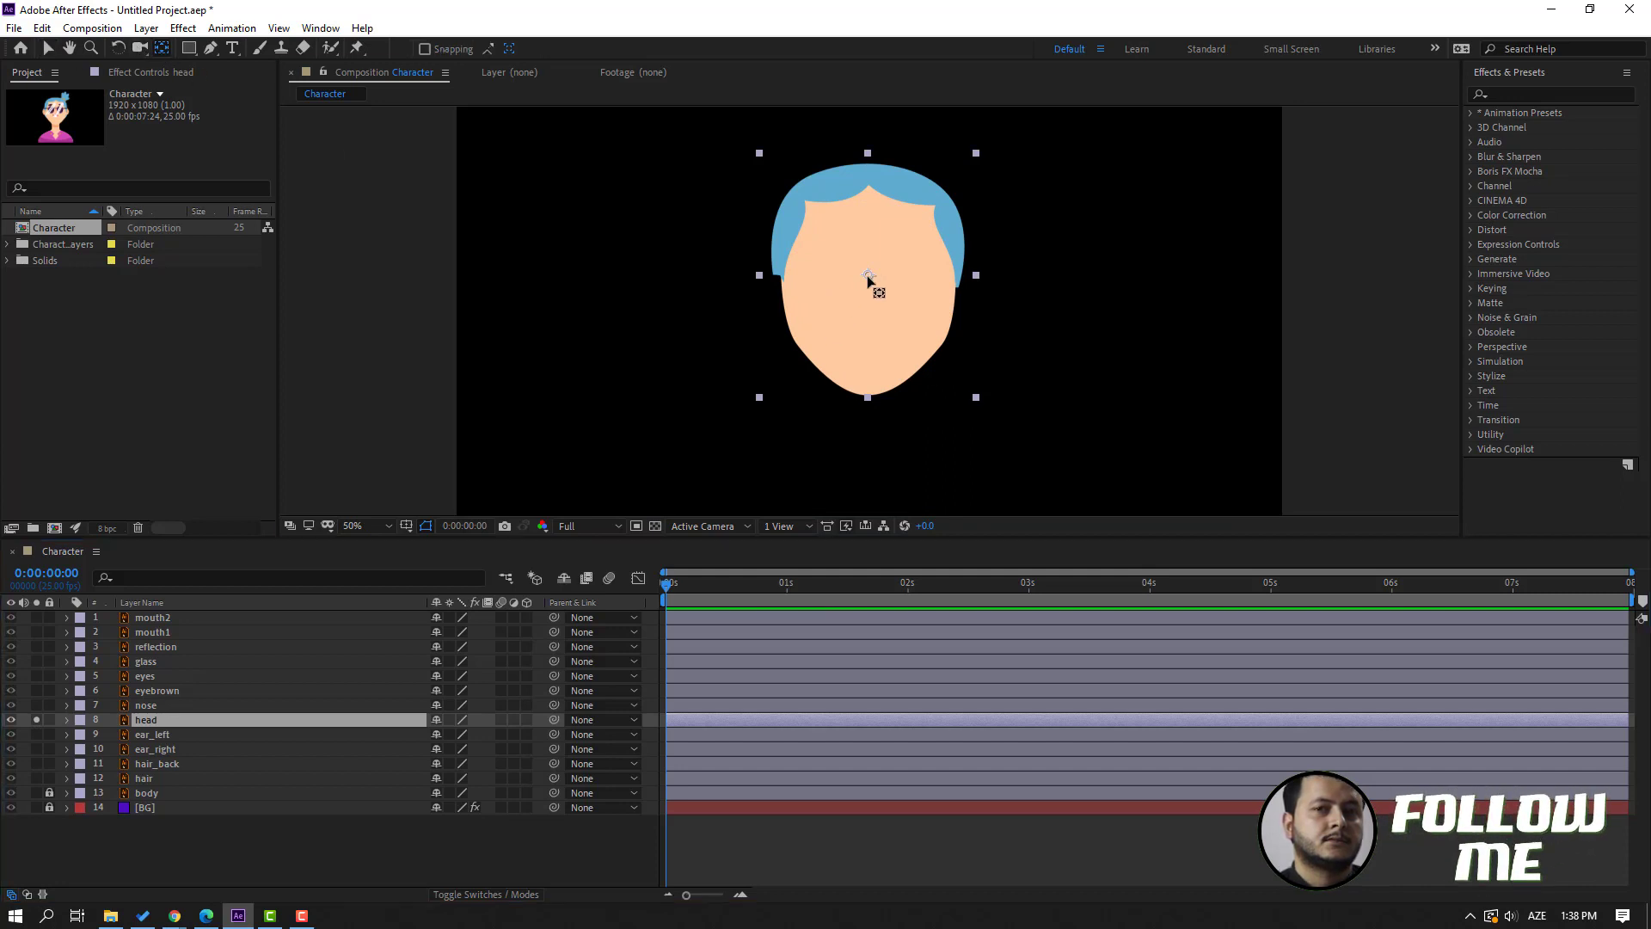
pyautogui.moveTo(872, 282); pyautogui.dragTo(877, 392)
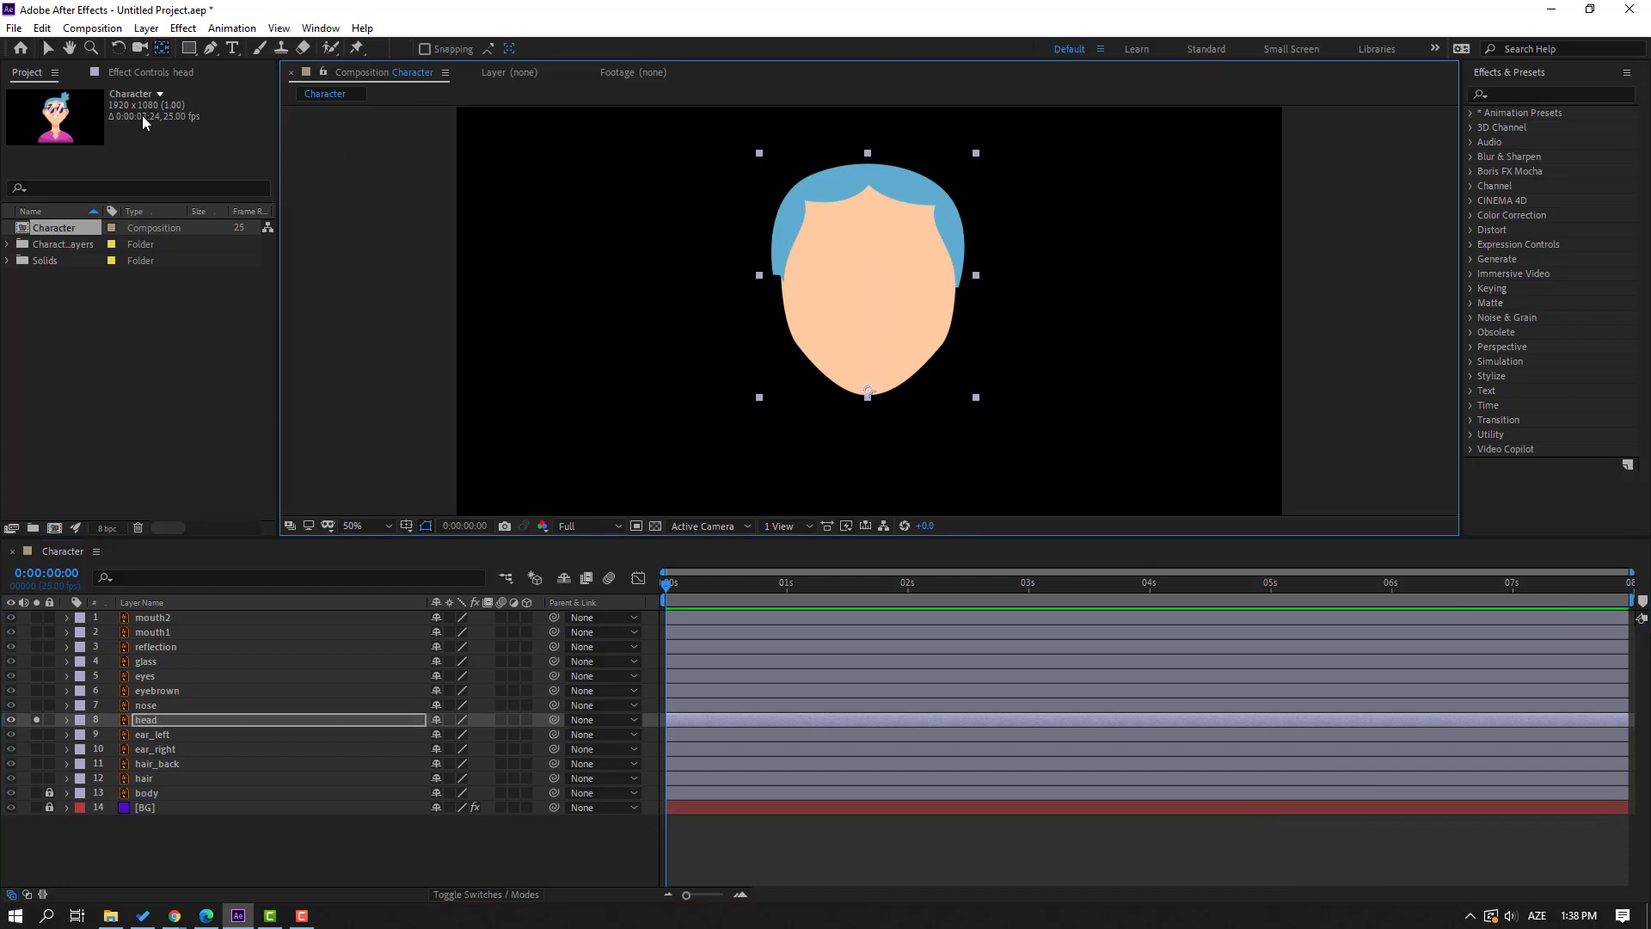
pyautogui.click(50, 50)
pyautogui.click(36, 720)
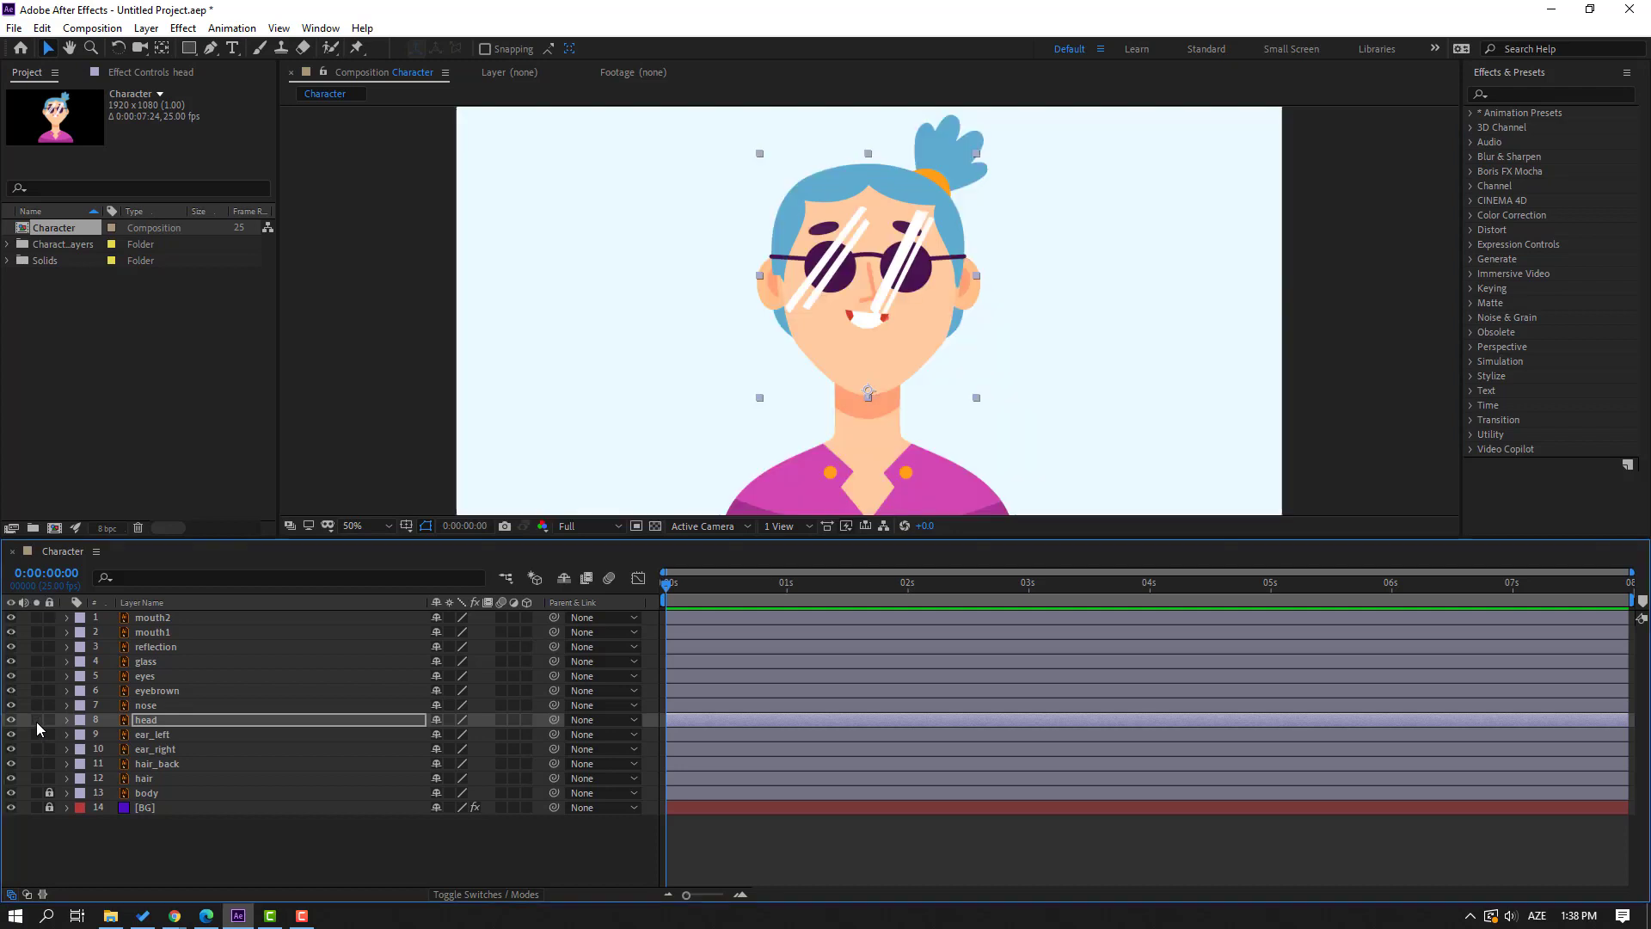
# Parent nose, eyebrown, eyes, glass, reflection, mouth1, mouth2, both ears and hair_back to head.
pyautogui.click(144, 705)
pyautogui.keyDown('shift'); pyautogui.click(149, 690); pyautogui.keyUp('shift')
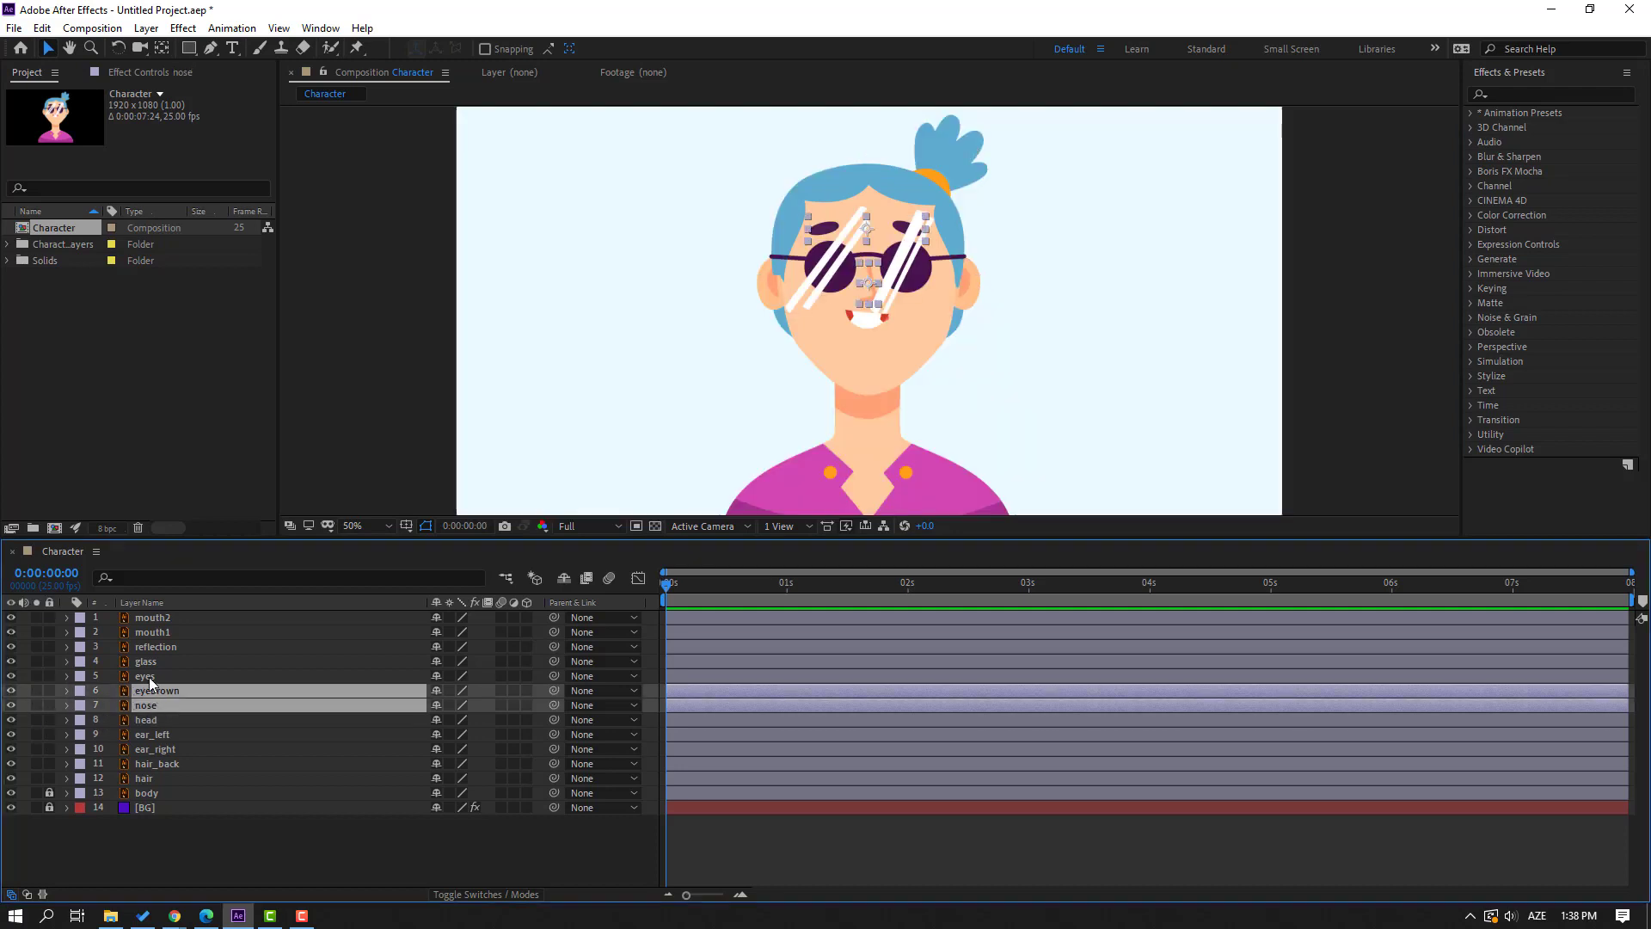
pyautogui.keyDown('shift'); pyautogui.click(149, 676); pyautogui.keyUp('shift')
pyautogui.keyDown('shift'); pyautogui.click(155, 663); pyautogui.keyUp('shift')
pyautogui.keyDown('shift'); pyautogui.click(167, 647); pyautogui.keyUp('shift')
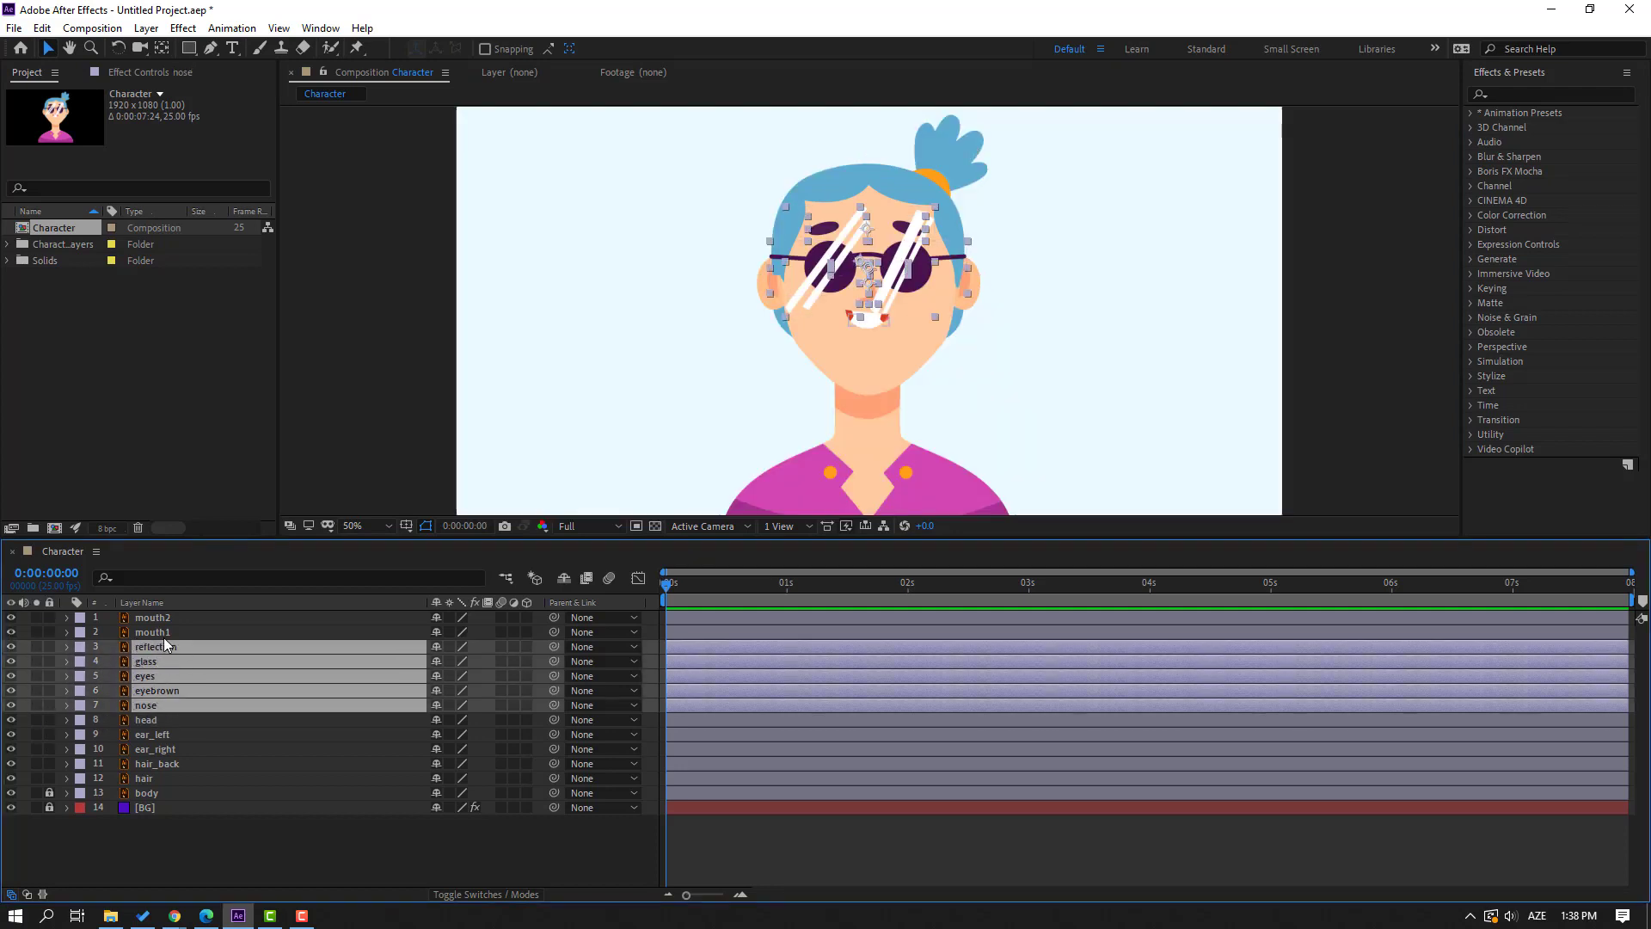
pyautogui.keyDown('shift'); pyautogui.click(162, 633); pyautogui.keyUp('shift')
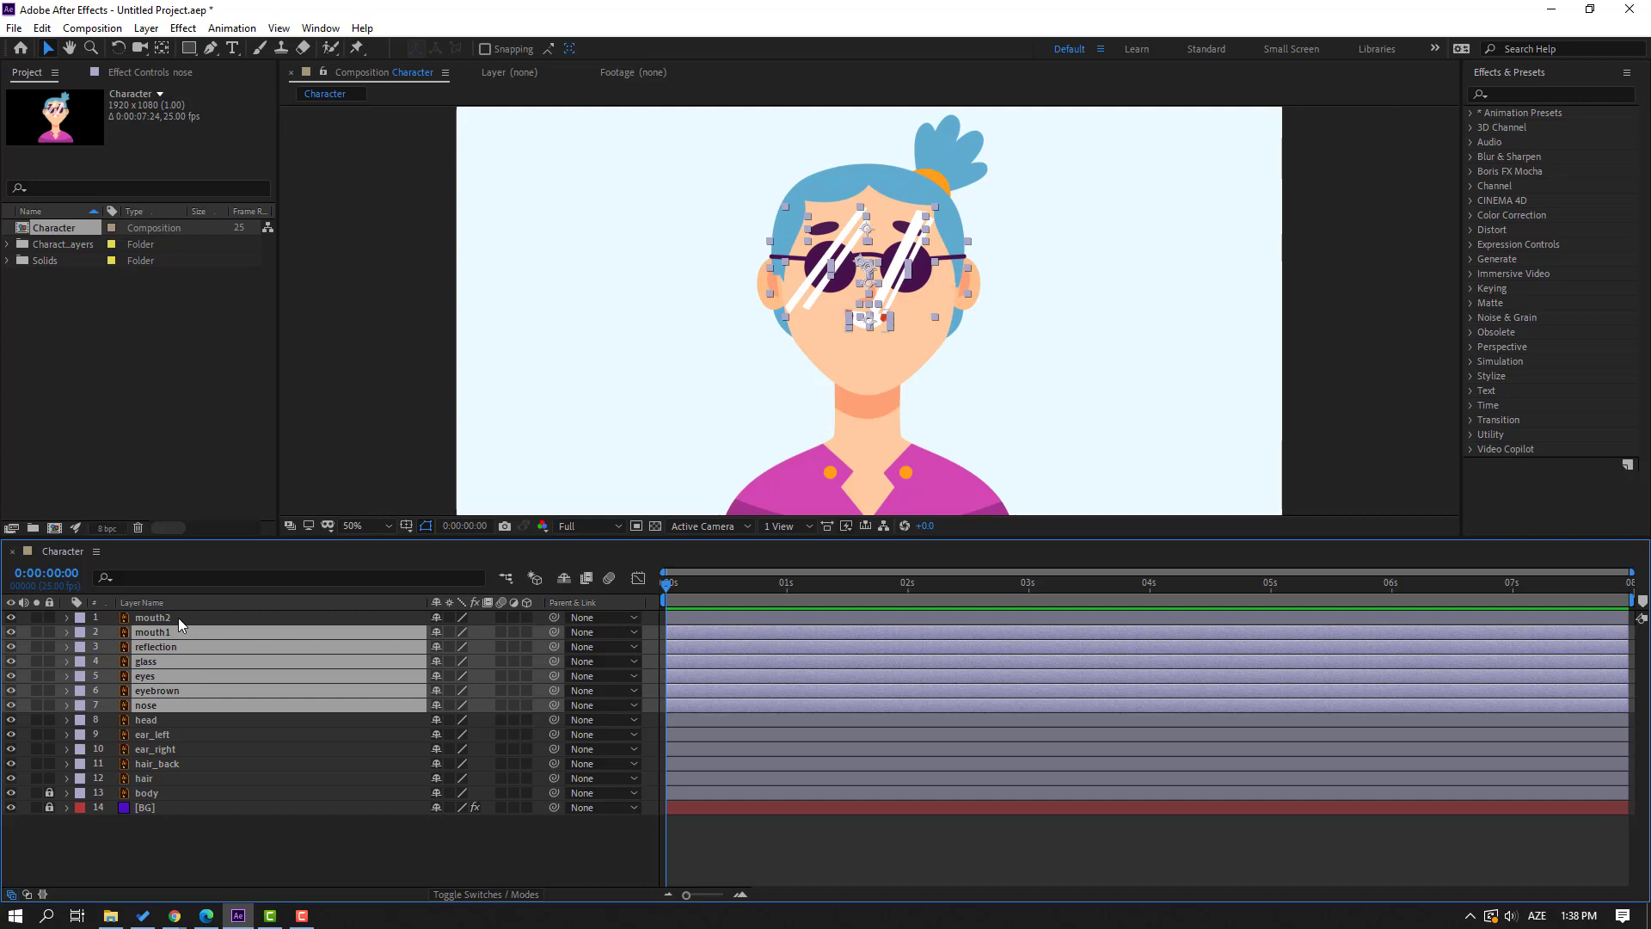
pyautogui.keyDown('shift'); pyautogui.click(178, 617); pyautogui.keyUp('shift')
pyautogui.keyDown('ctrl'); pyautogui.click(148, 735); pyautogui.keyUp('ctrl')
pyautogui.keyDown('ctrl'); pyautogui.click(154, 749); pyautogui.keyUp('ctrl')
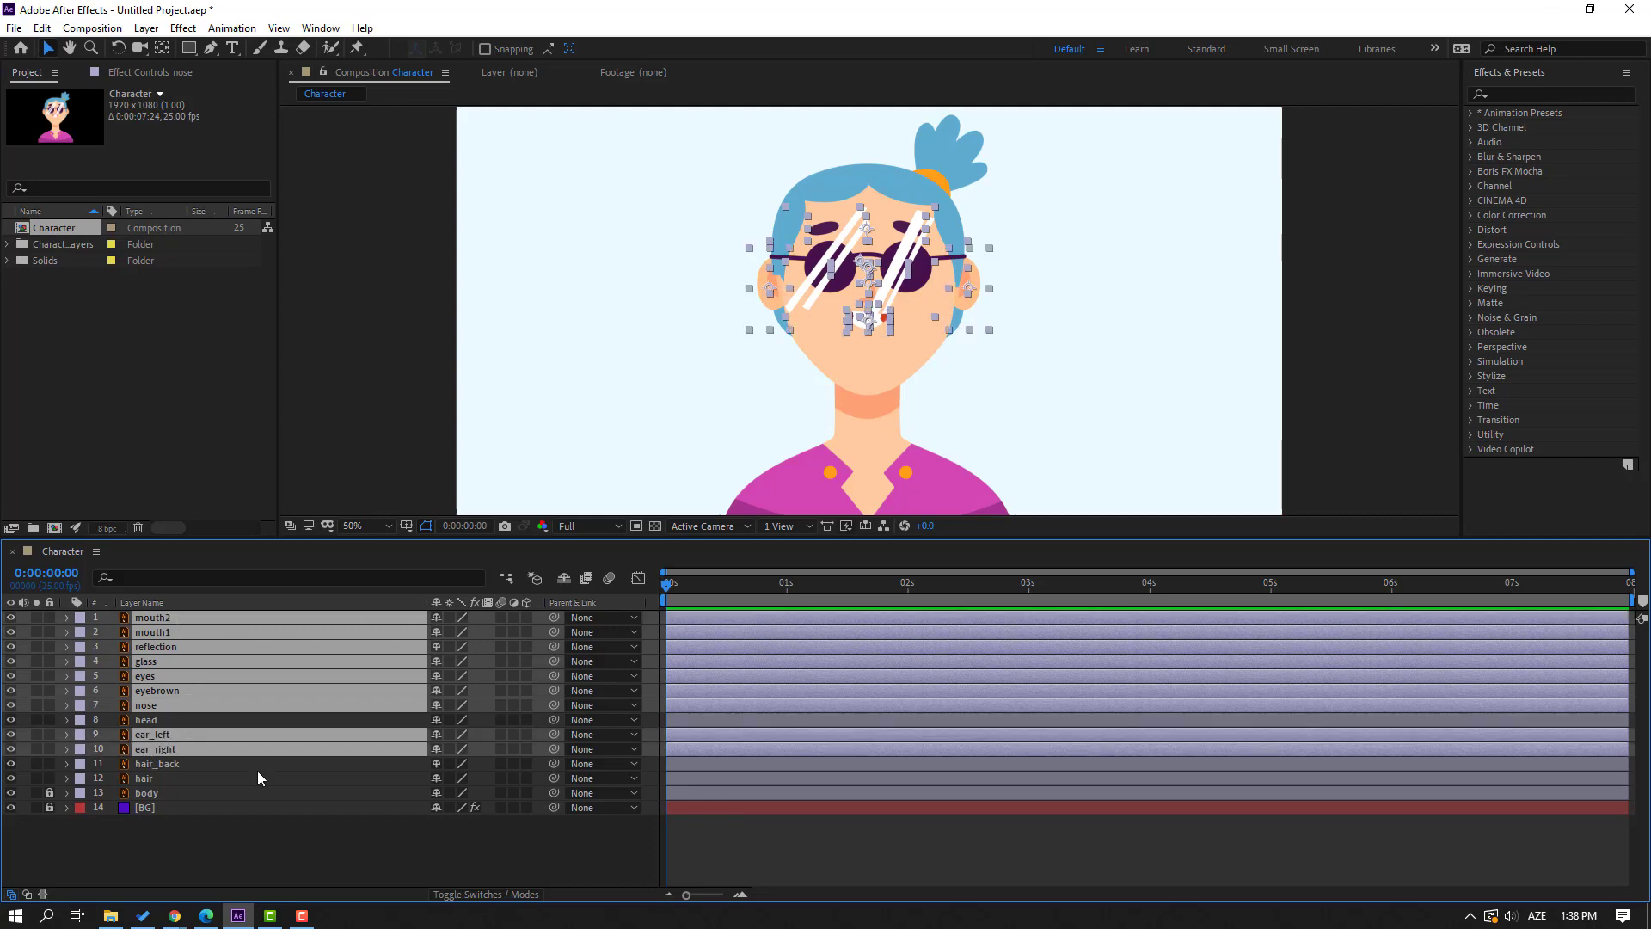
pyautogui.keyDown('ctrl'); pyautogui.click(171, 764); pyautogui.keyUp('ctrl')
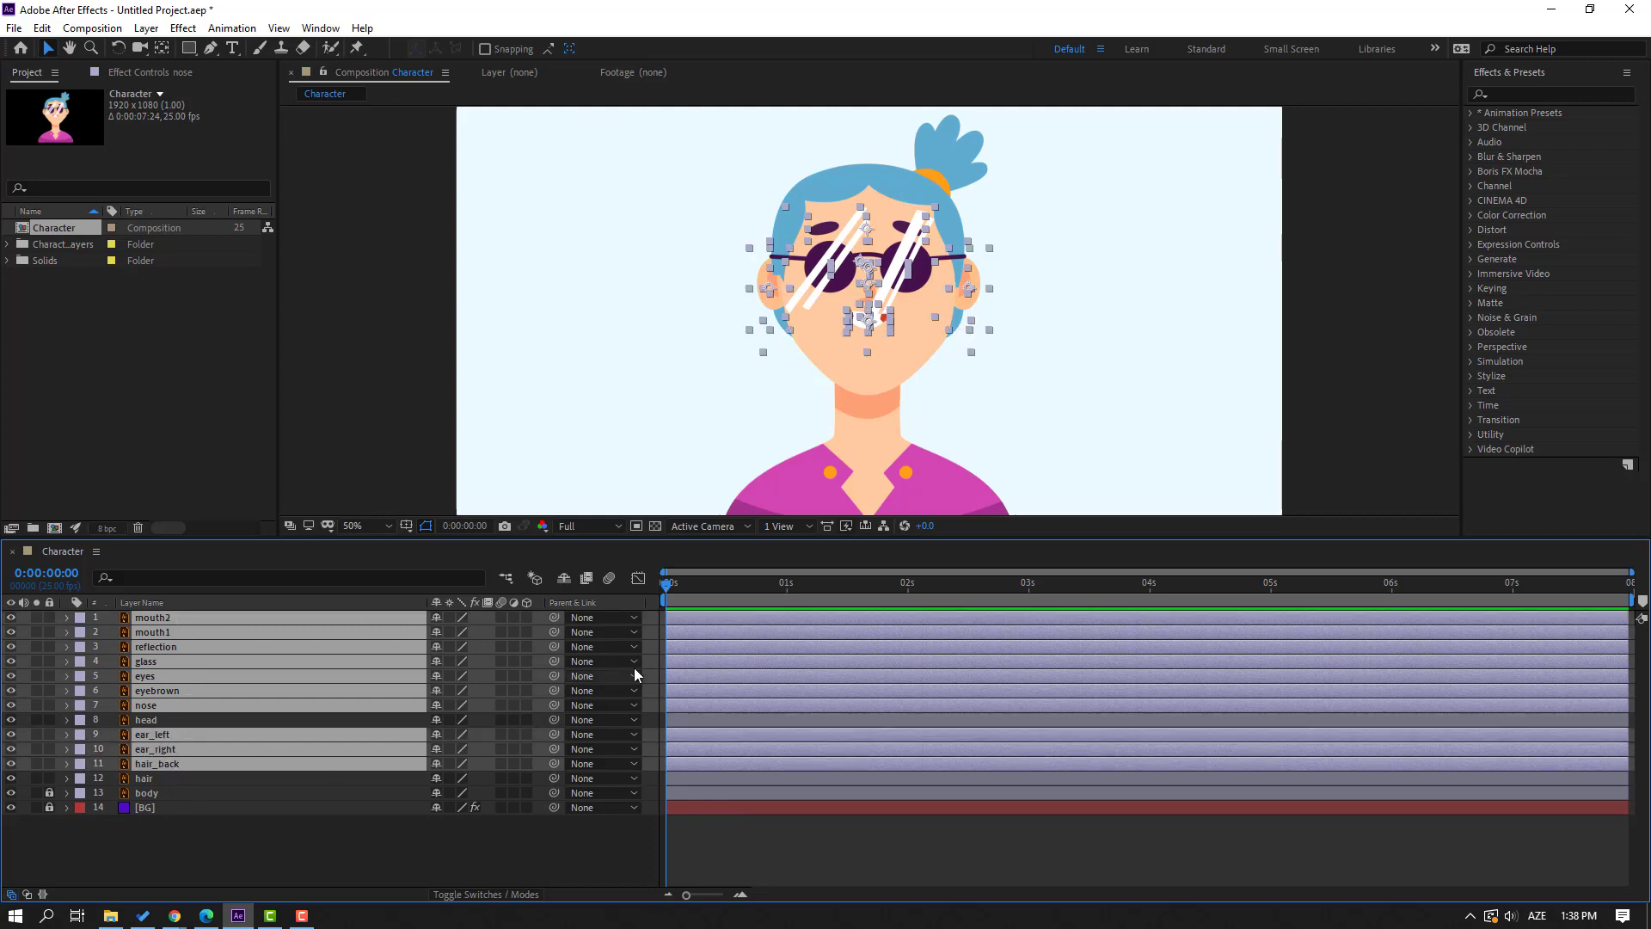
pyautogui.moveTo(554, 619); pyautogui.dragTo(154, 725)
# Parent the hair layer to head, then test a 15° head tilt and undo it.
pyautogui.click(145, 779)
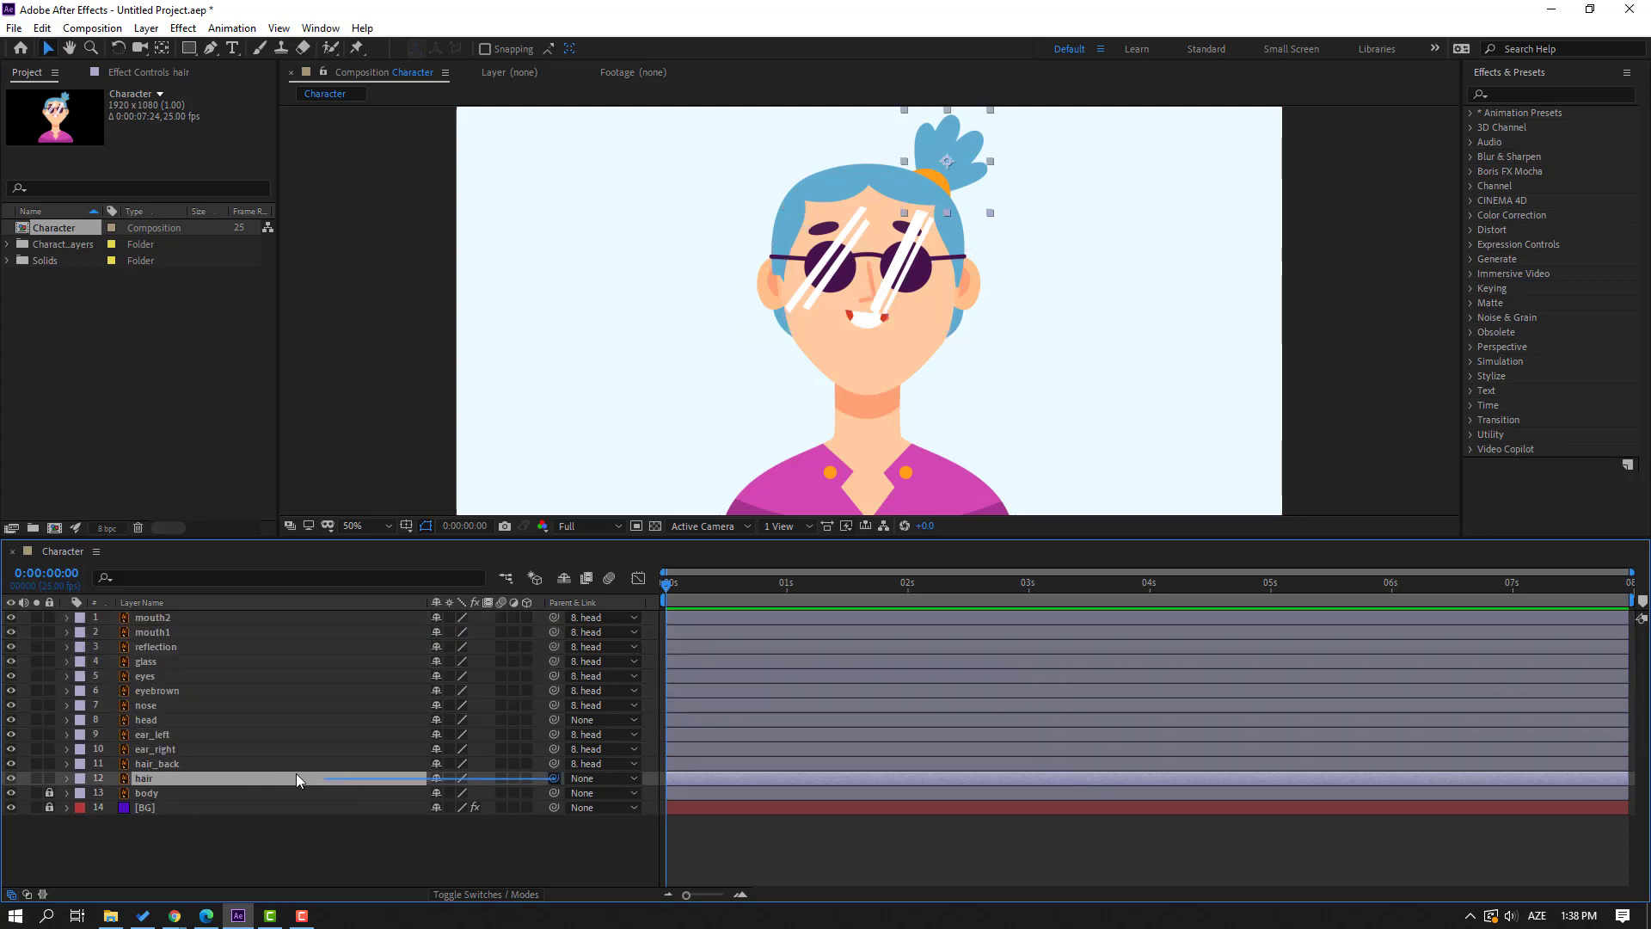
pyautogui.moveTo(296, 772); pyautogui.dragTo(136, 724)
pyautogui.click(154, 722)
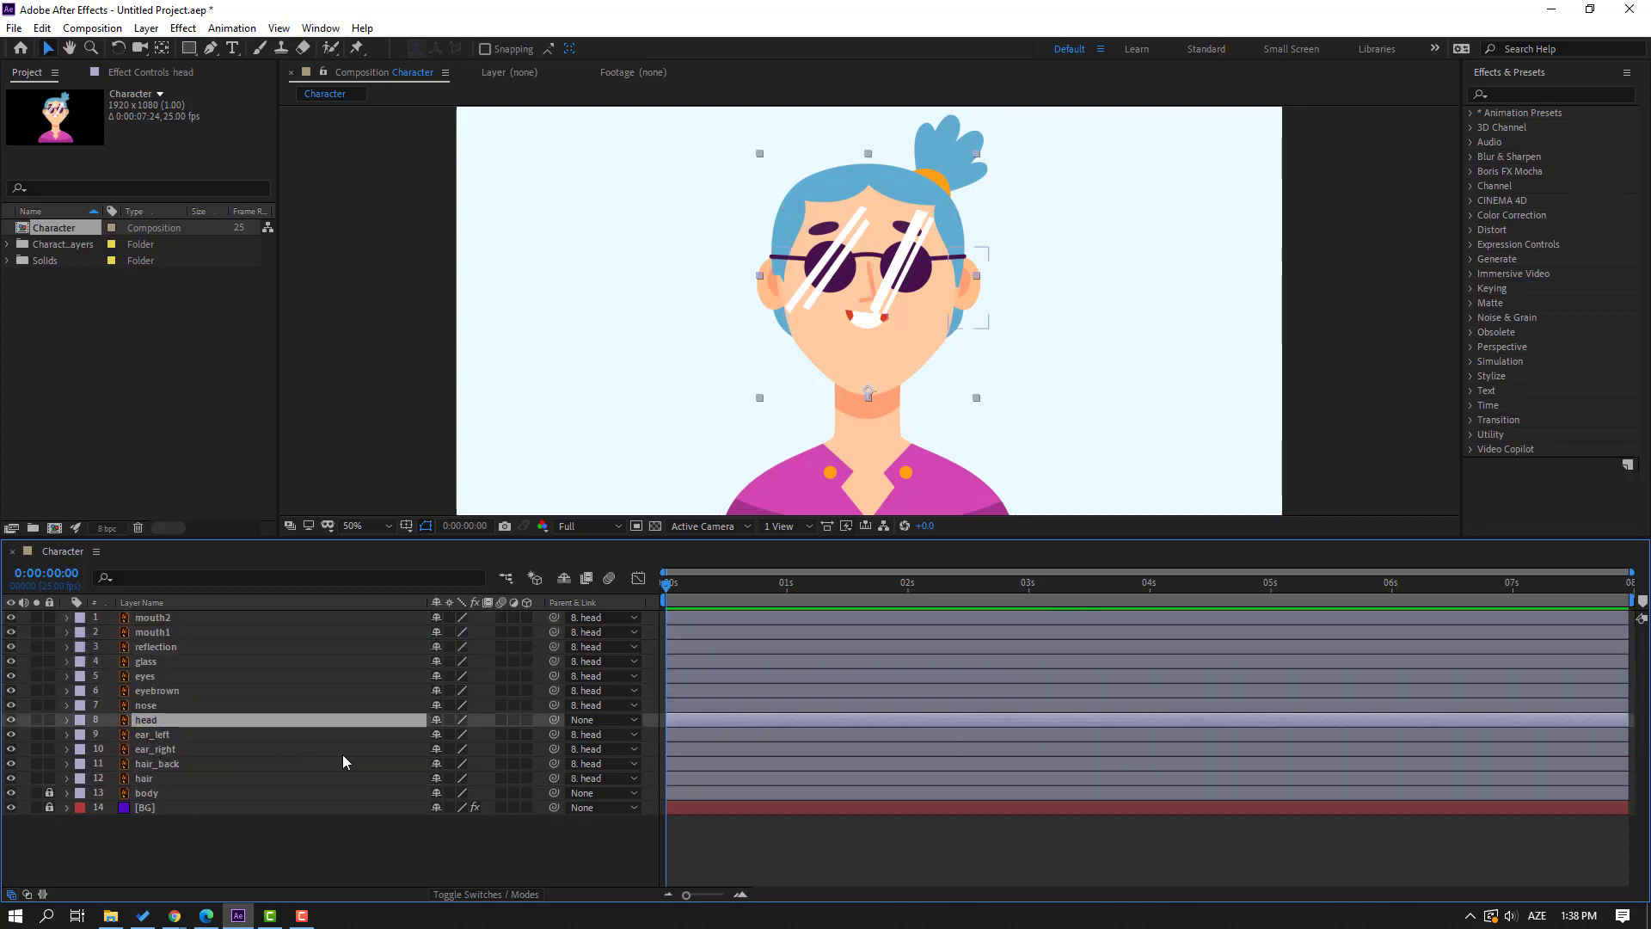
pyautogui.press('r')
pyautogui.moveTo(456, 735); pyautogui.dragTo(471, 736)
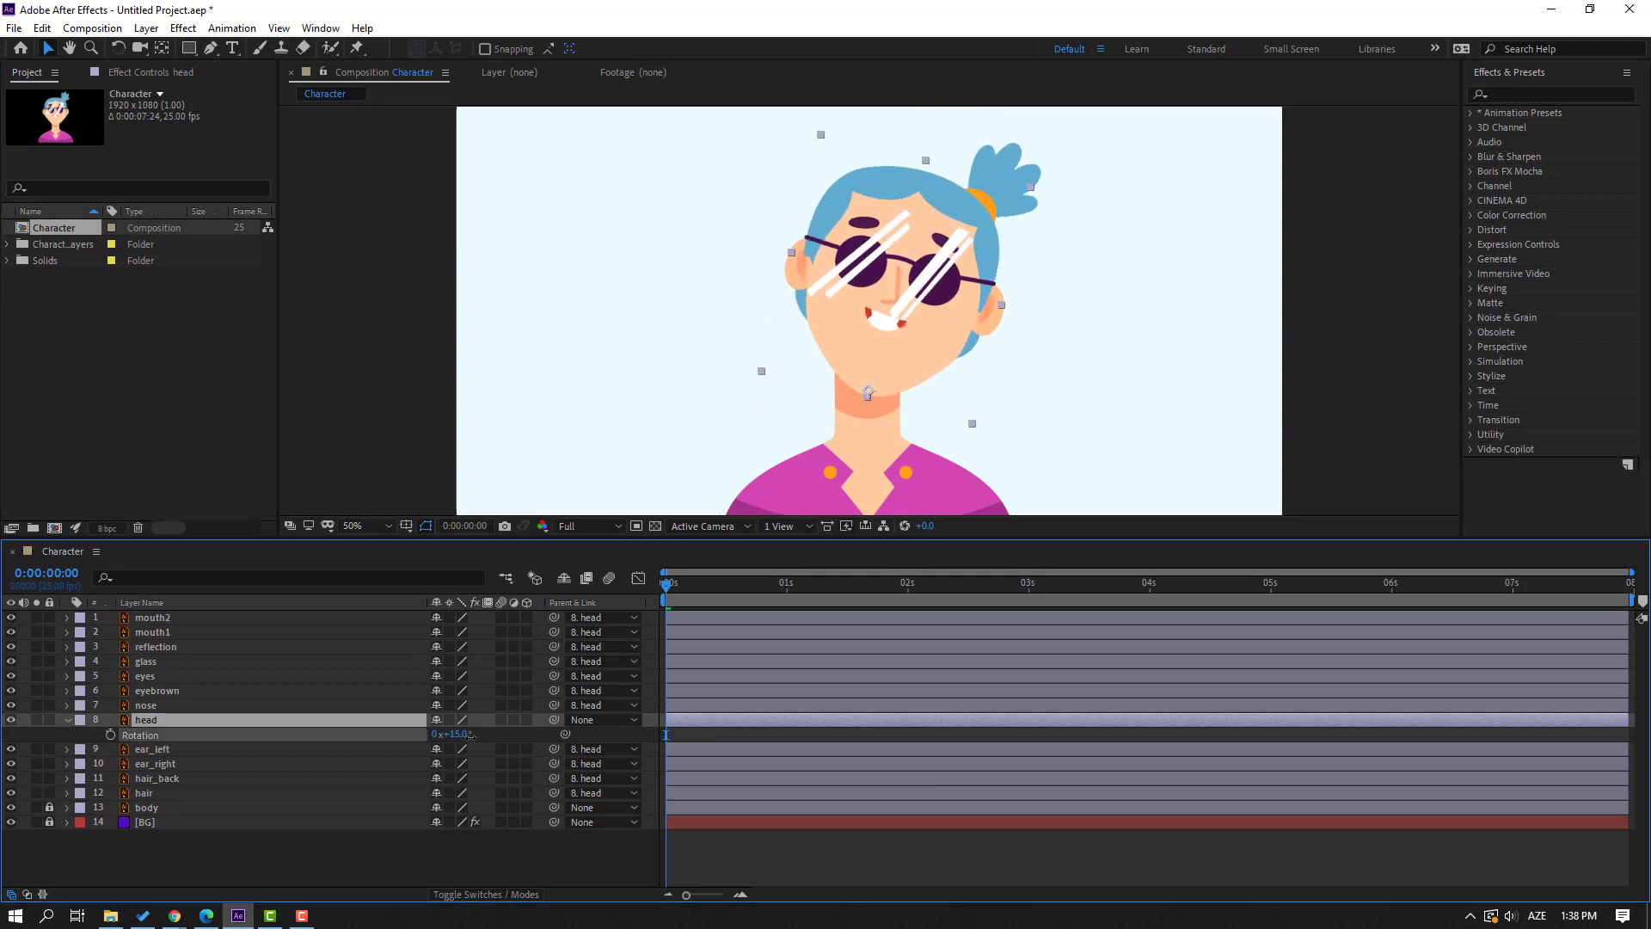
pyautogui.hotkey('ctrl', 'z')
pyautogui.click(67, 720)
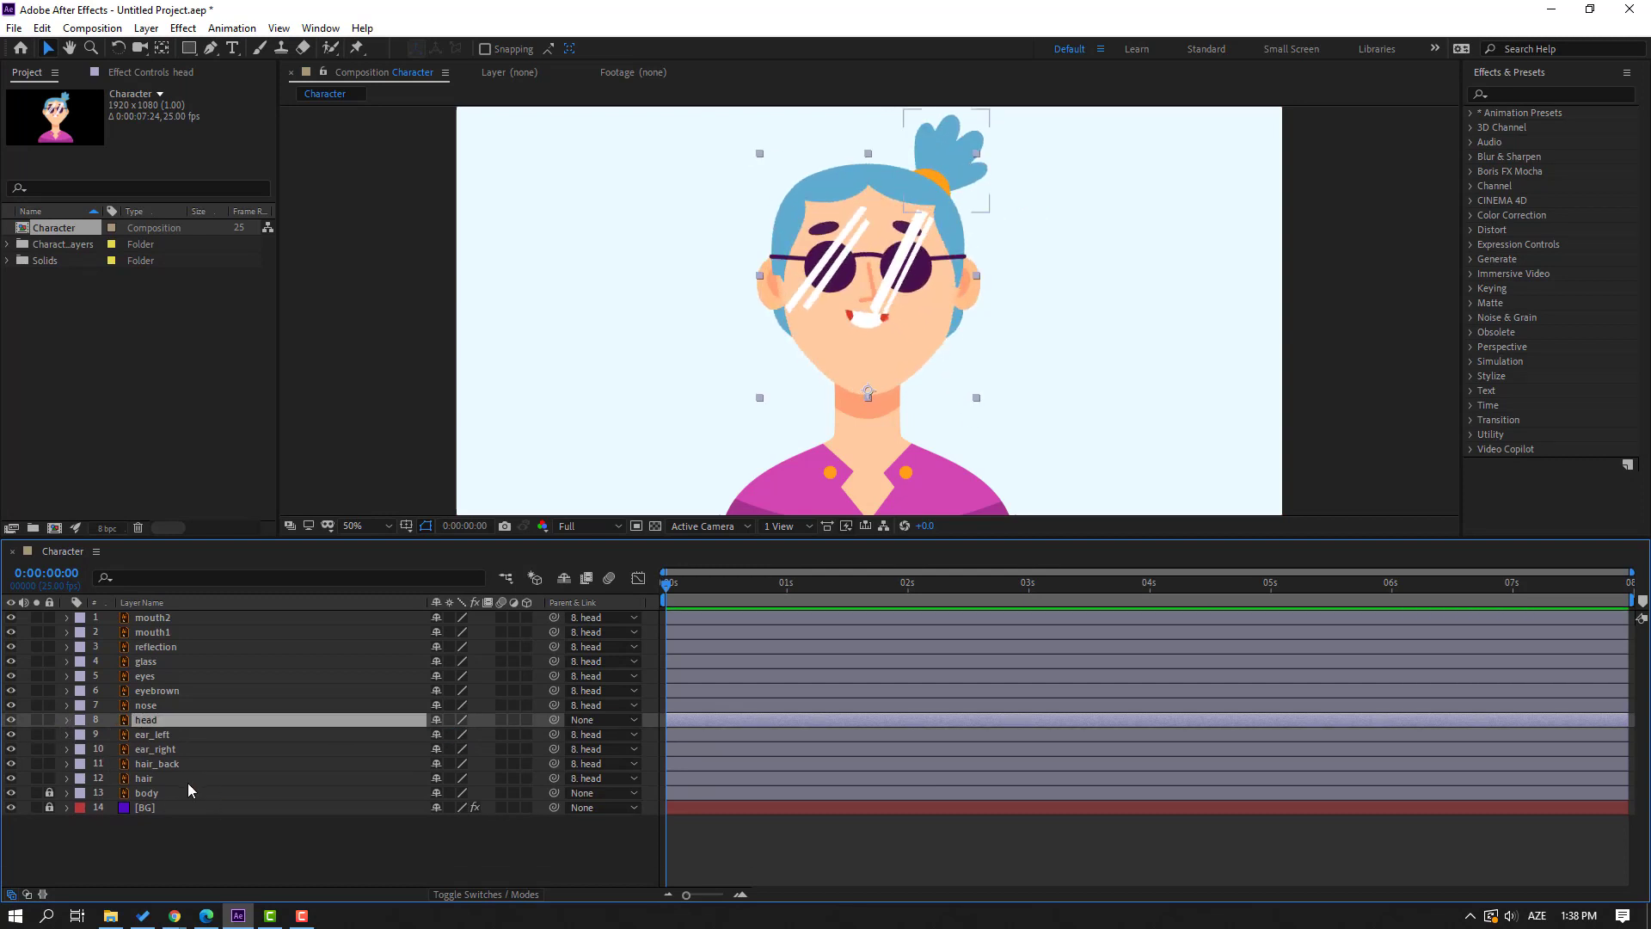
pyautogui.click(162, 776)
# With hair soloed at 100%, move its anchor onto the orange bun base, then restore 50% view.
pyautogui.click(37, 777)
pyautogui.press('/')
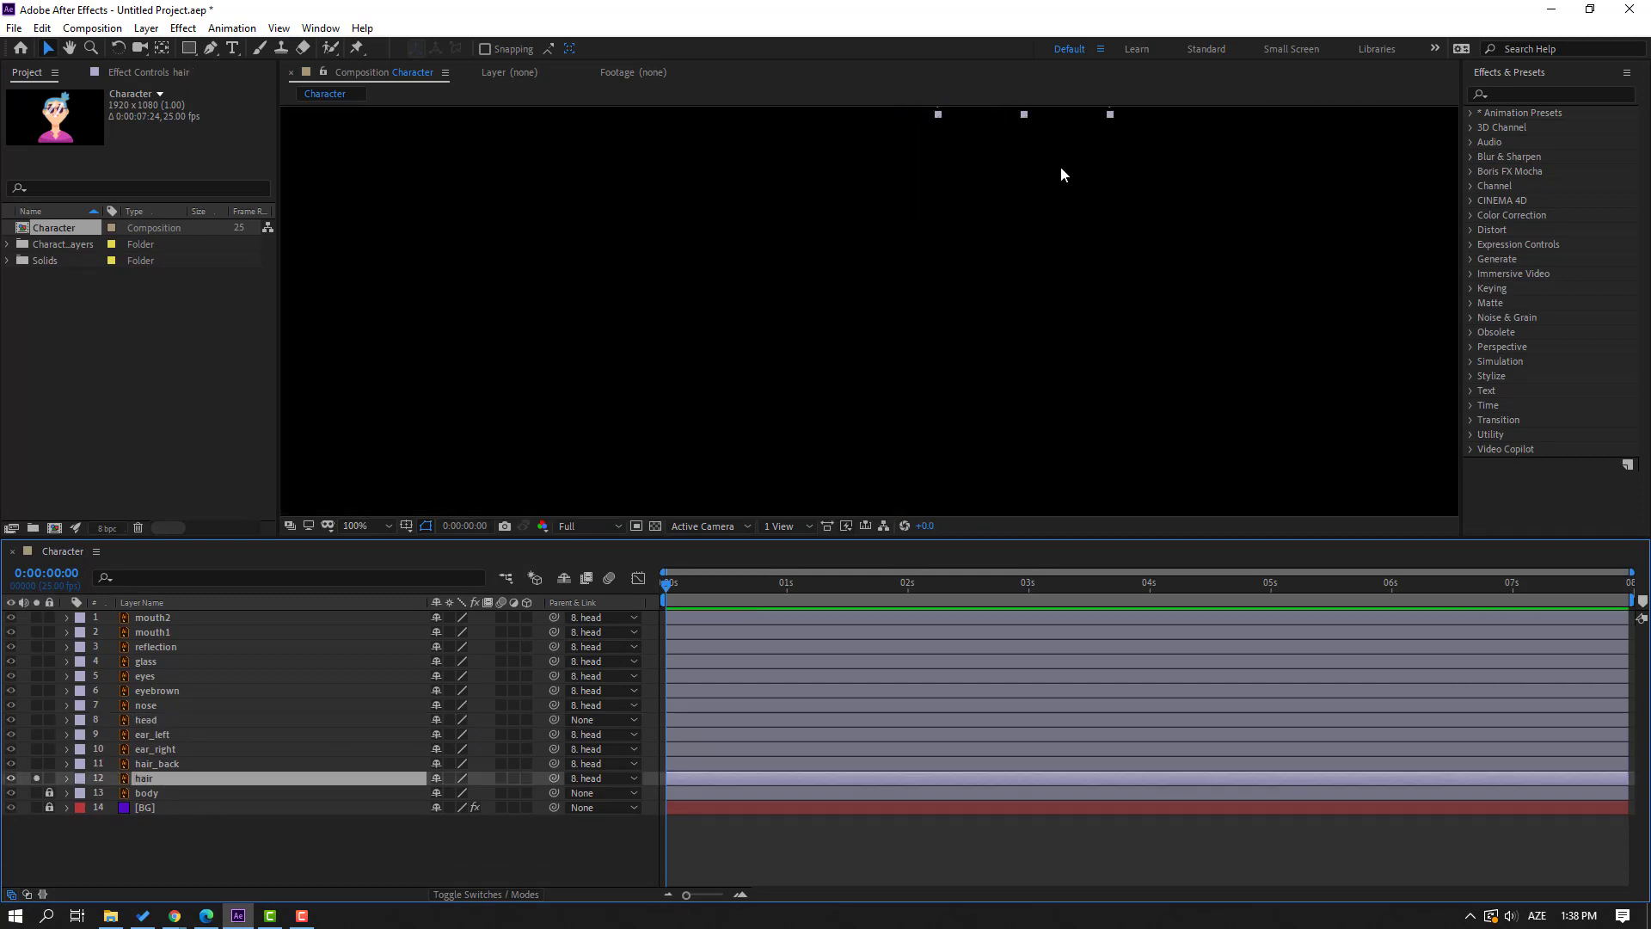
pyautogui.moveTo(1061, 174); pyautogui.dragTo(809, 368)
pyautogui.click(164, 49)
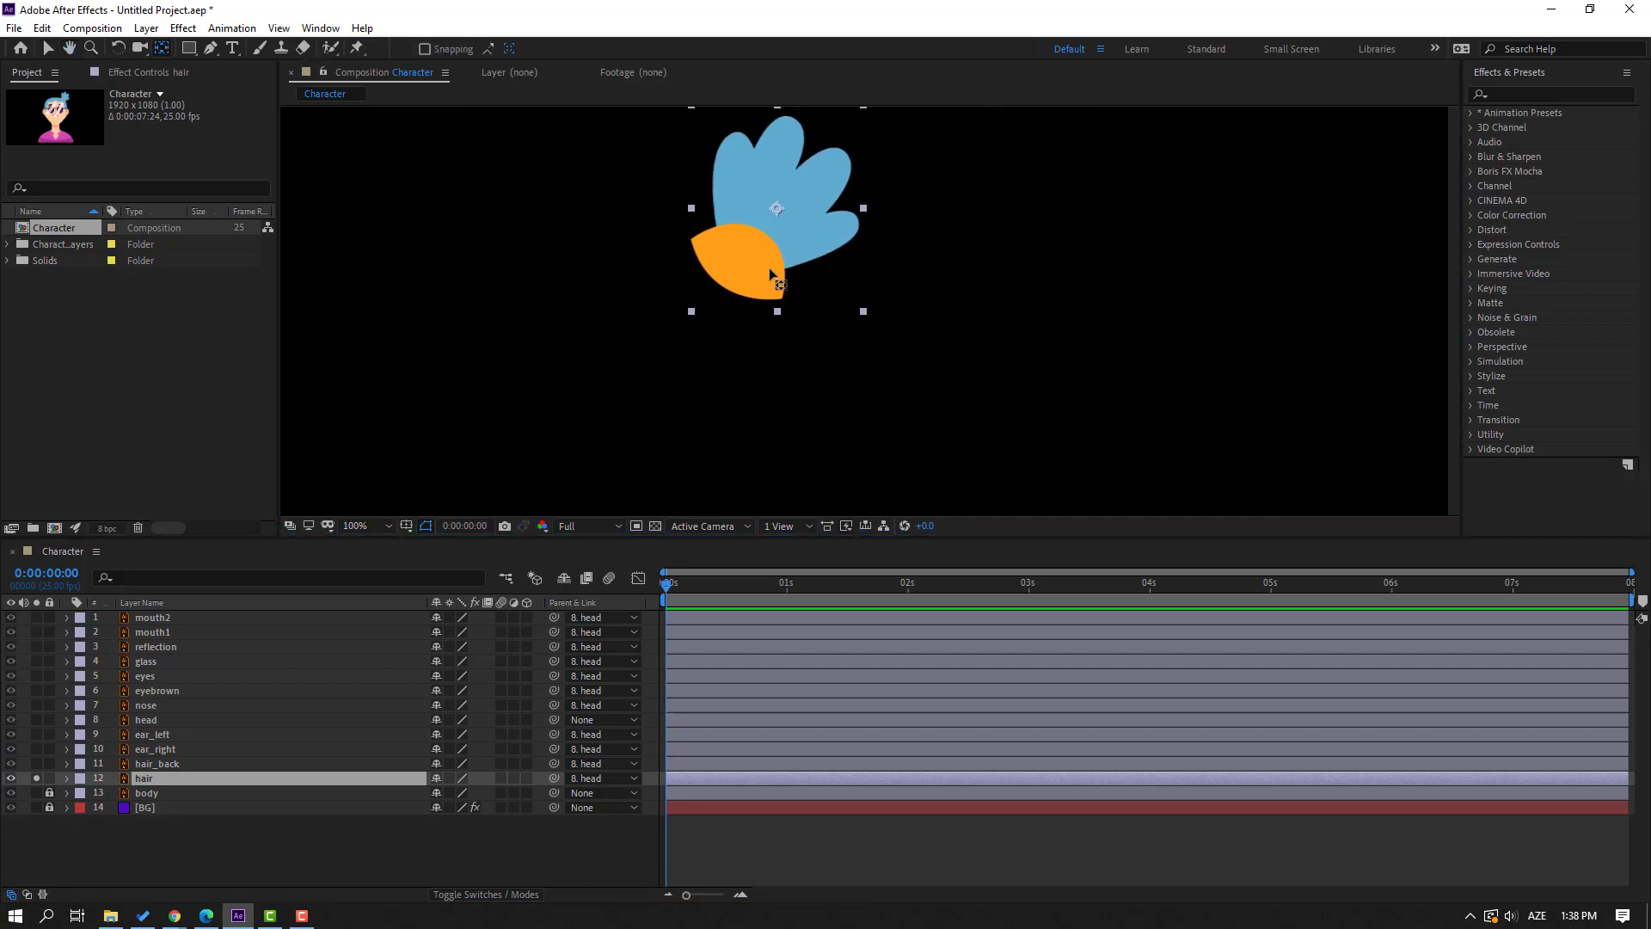
pyautogui.moveTo(772, 213); pyautogui.dragTo(728, 276)
pyautogui.click(47, 50)
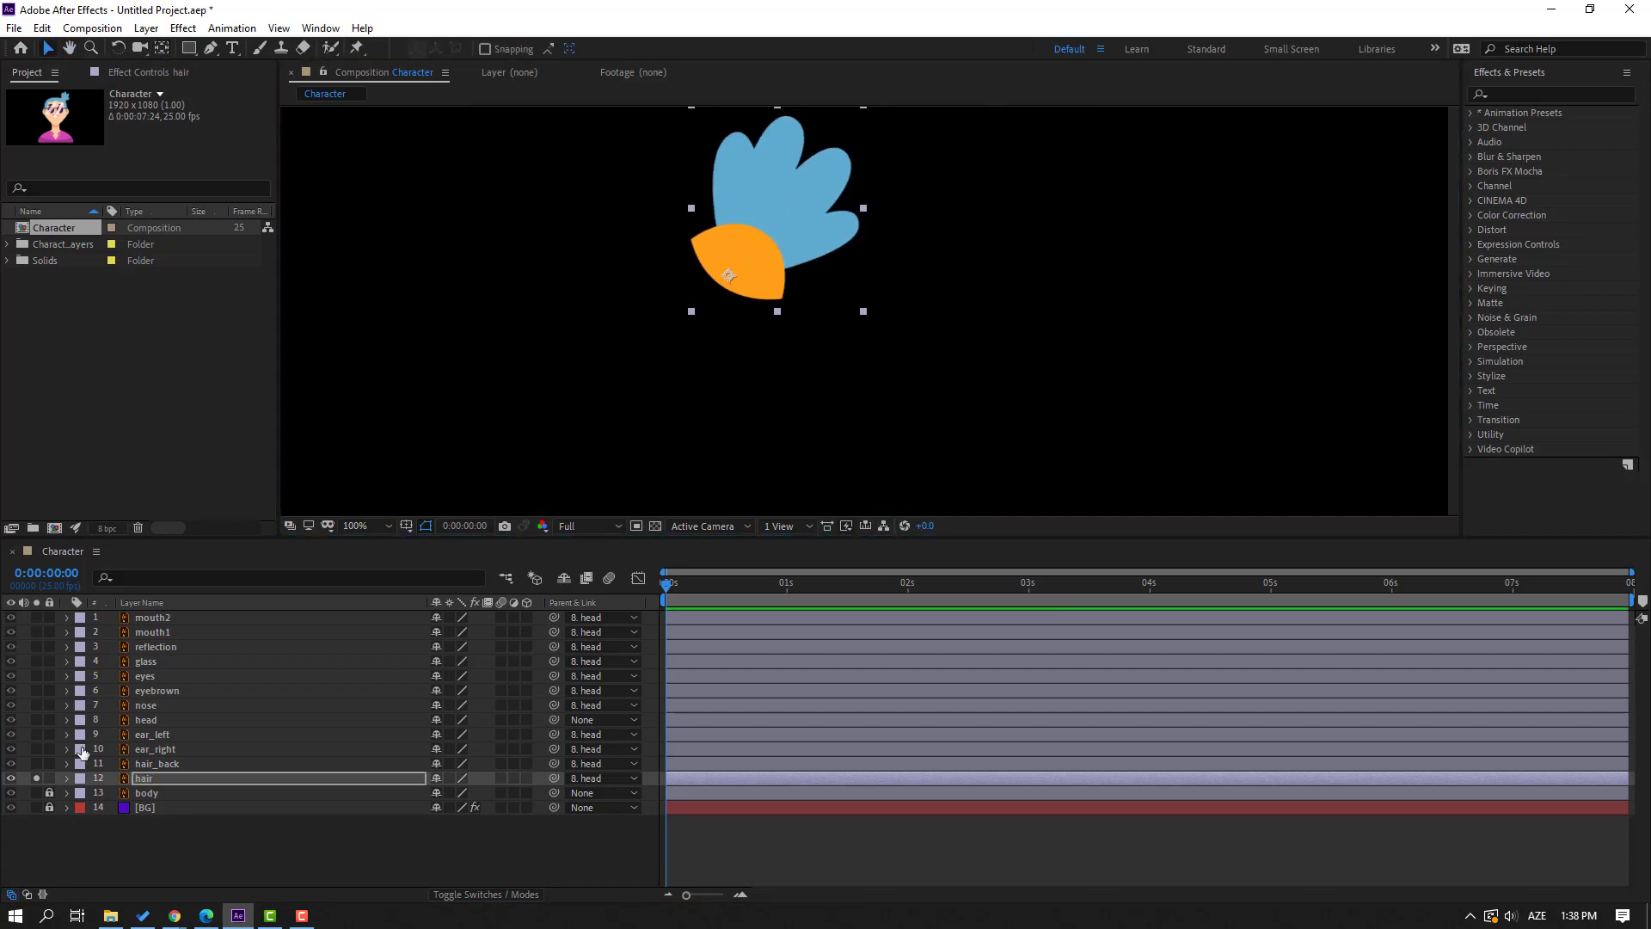
pyautogui.click(36, 778)
pyautogui.press(',')
# Duplicate glass as glass 2, place reflection below it, and set reflection's Alpha Matte to glass 2.
pyautogui.click(156, 661)
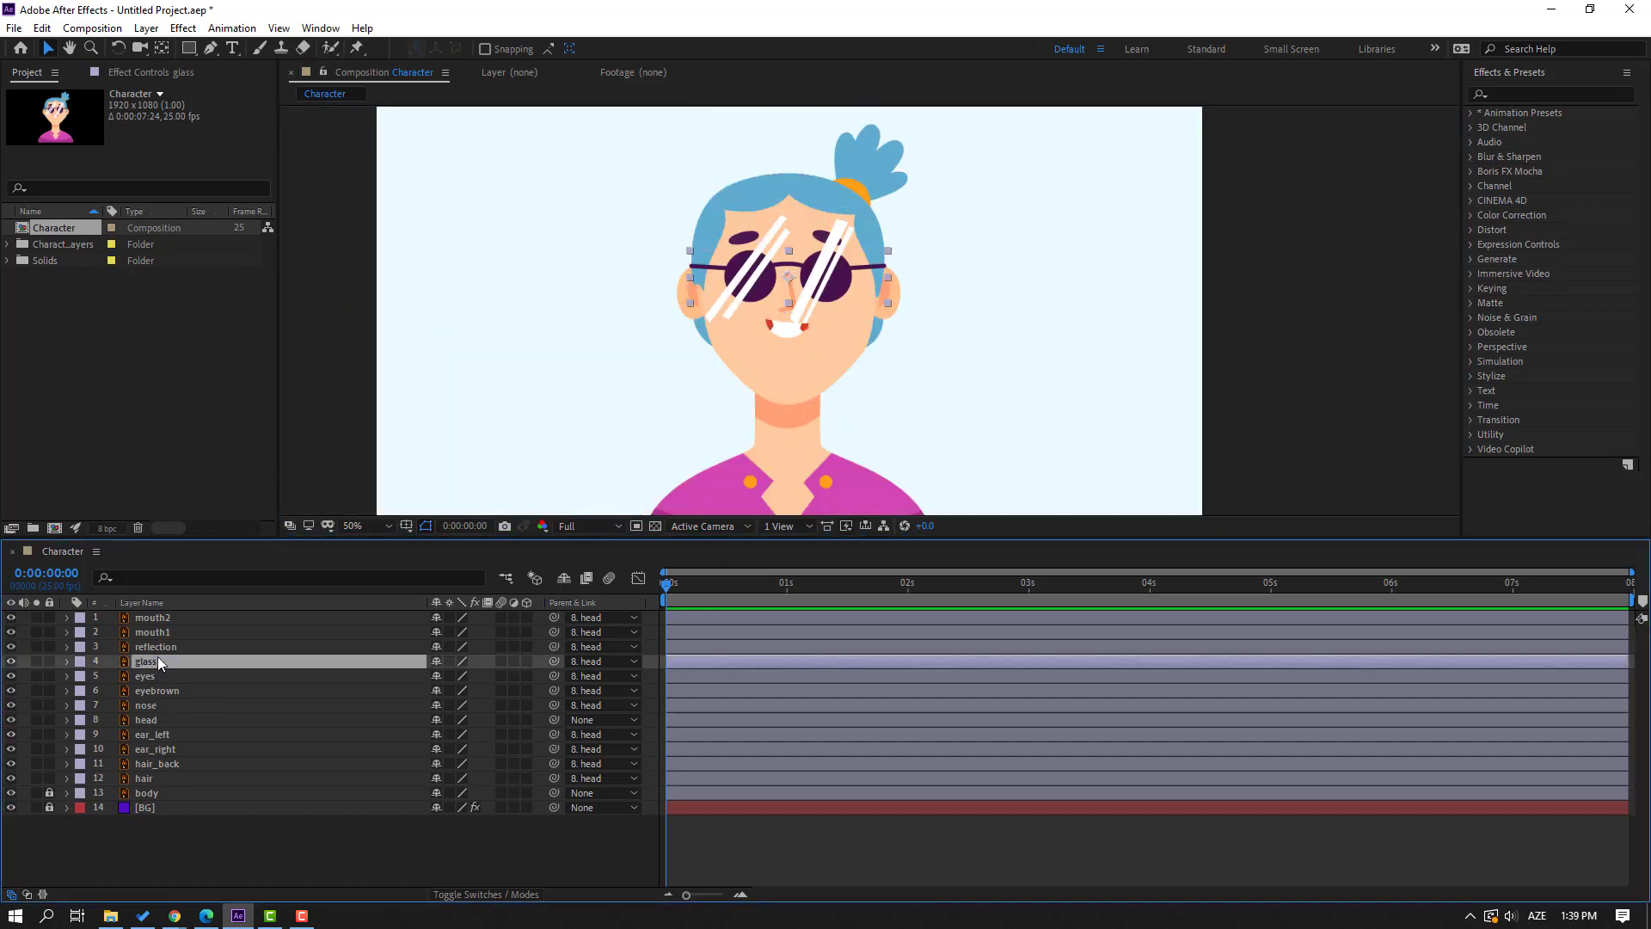
pyautogui.hotkey('ctrl', 'd')
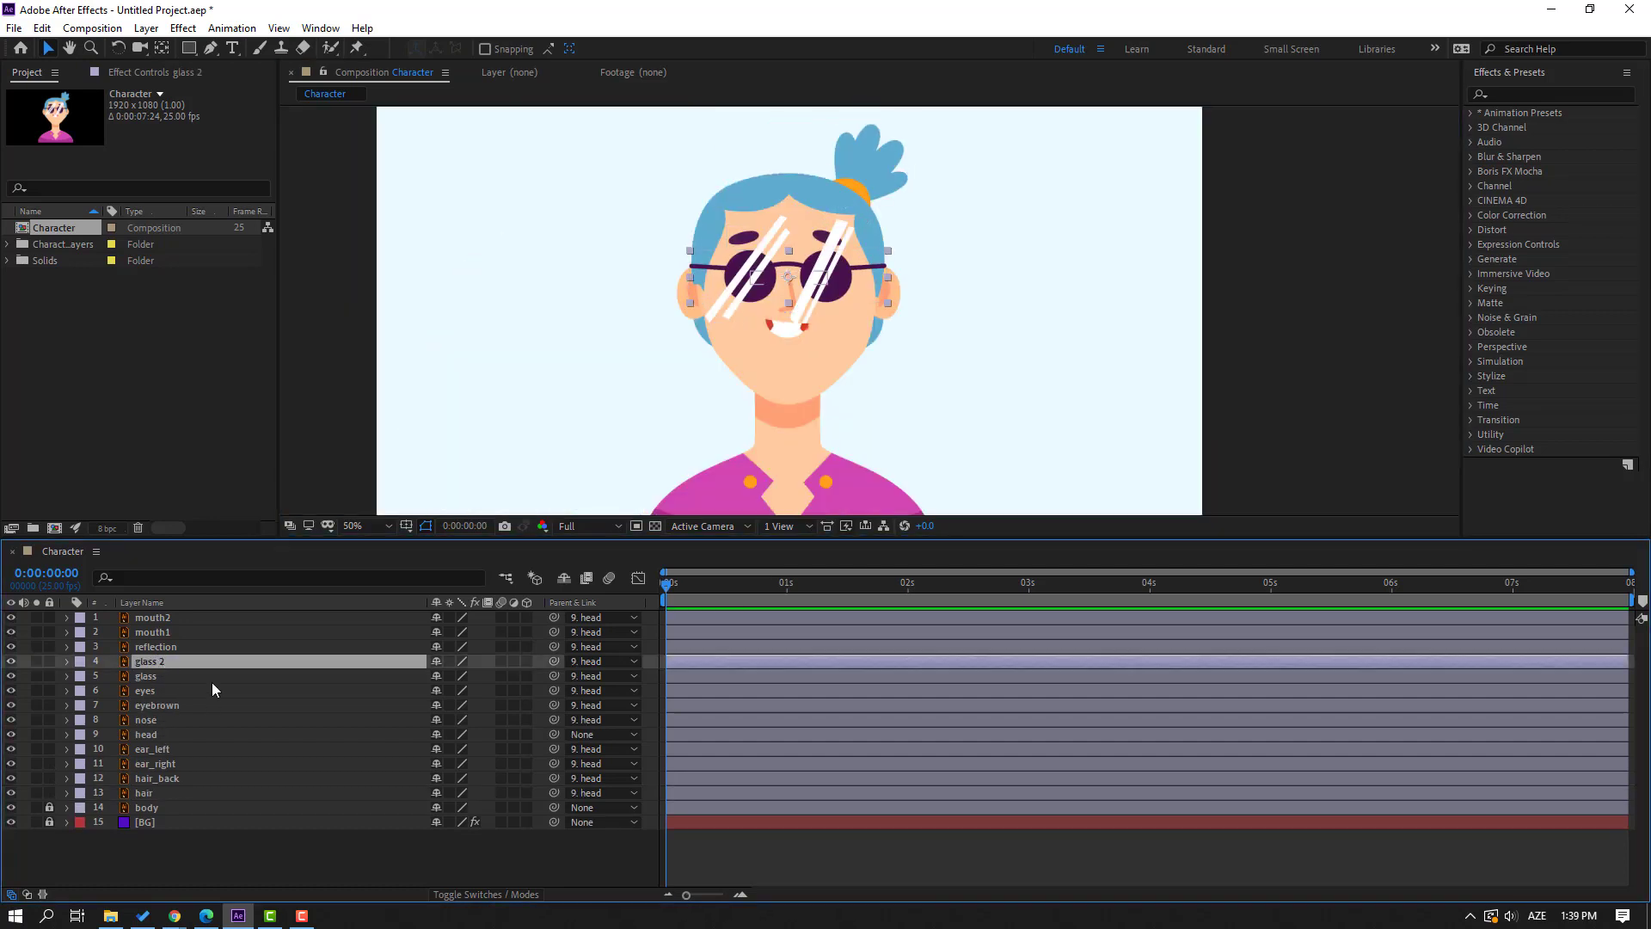
pyautogui.moveTo(179, 648)
pyautogui.mouseDown()
pyautogui.moveTo(177, 671)
pyautogui.moveTo(159, 669)
pyautogui.mouseUp()
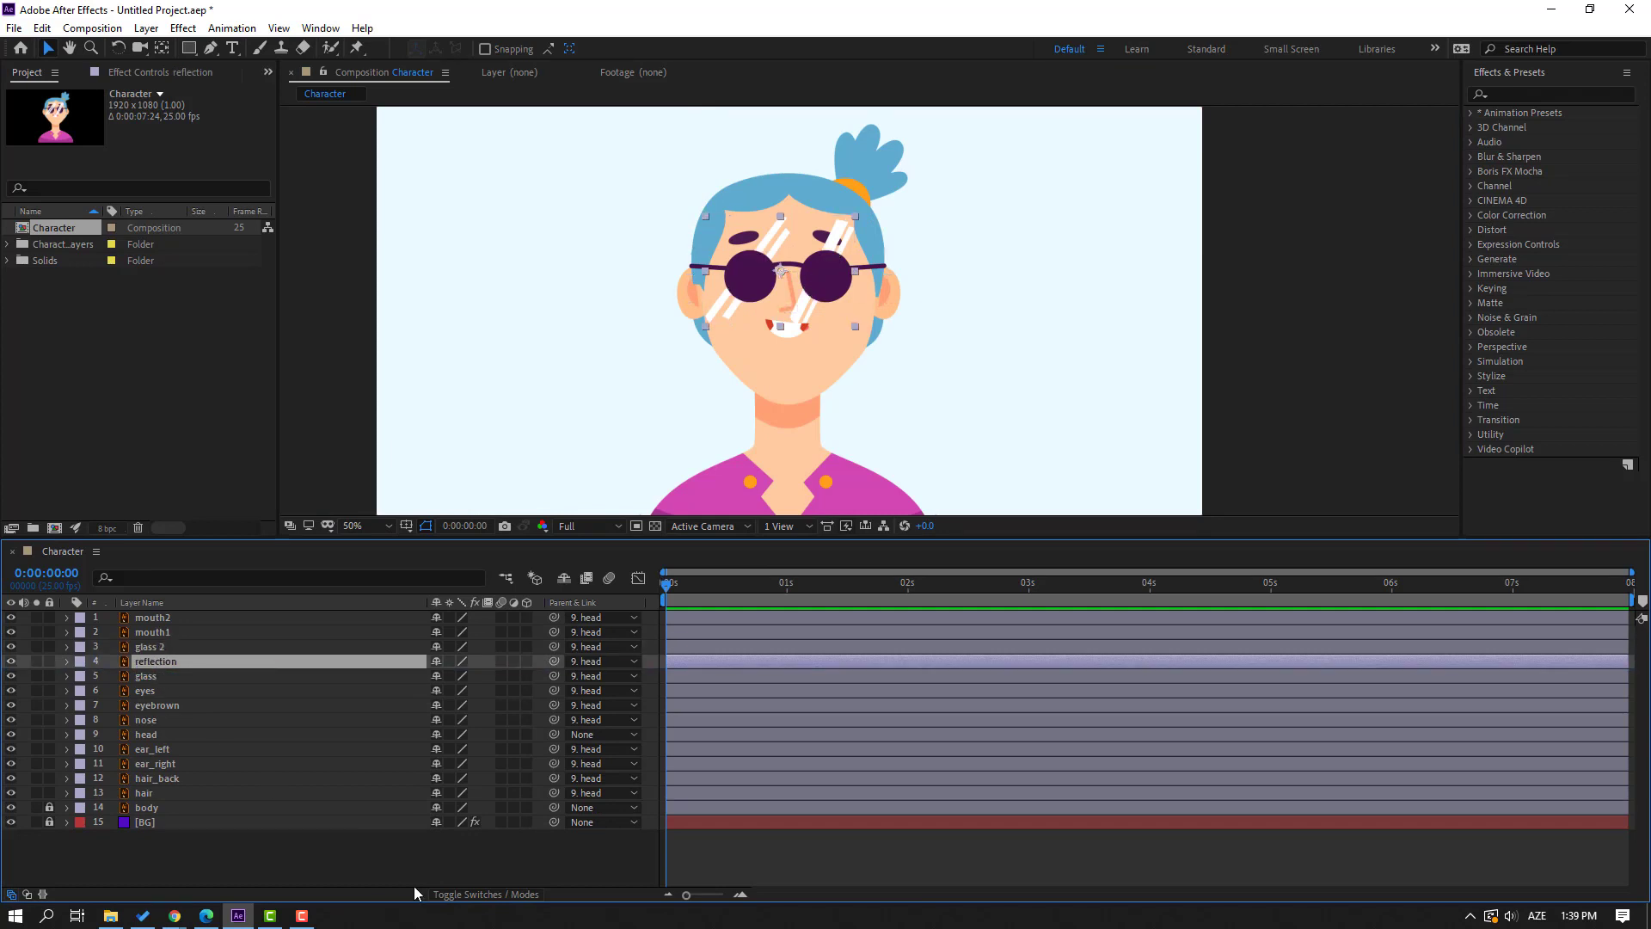
pyautogui.click(480, 895)
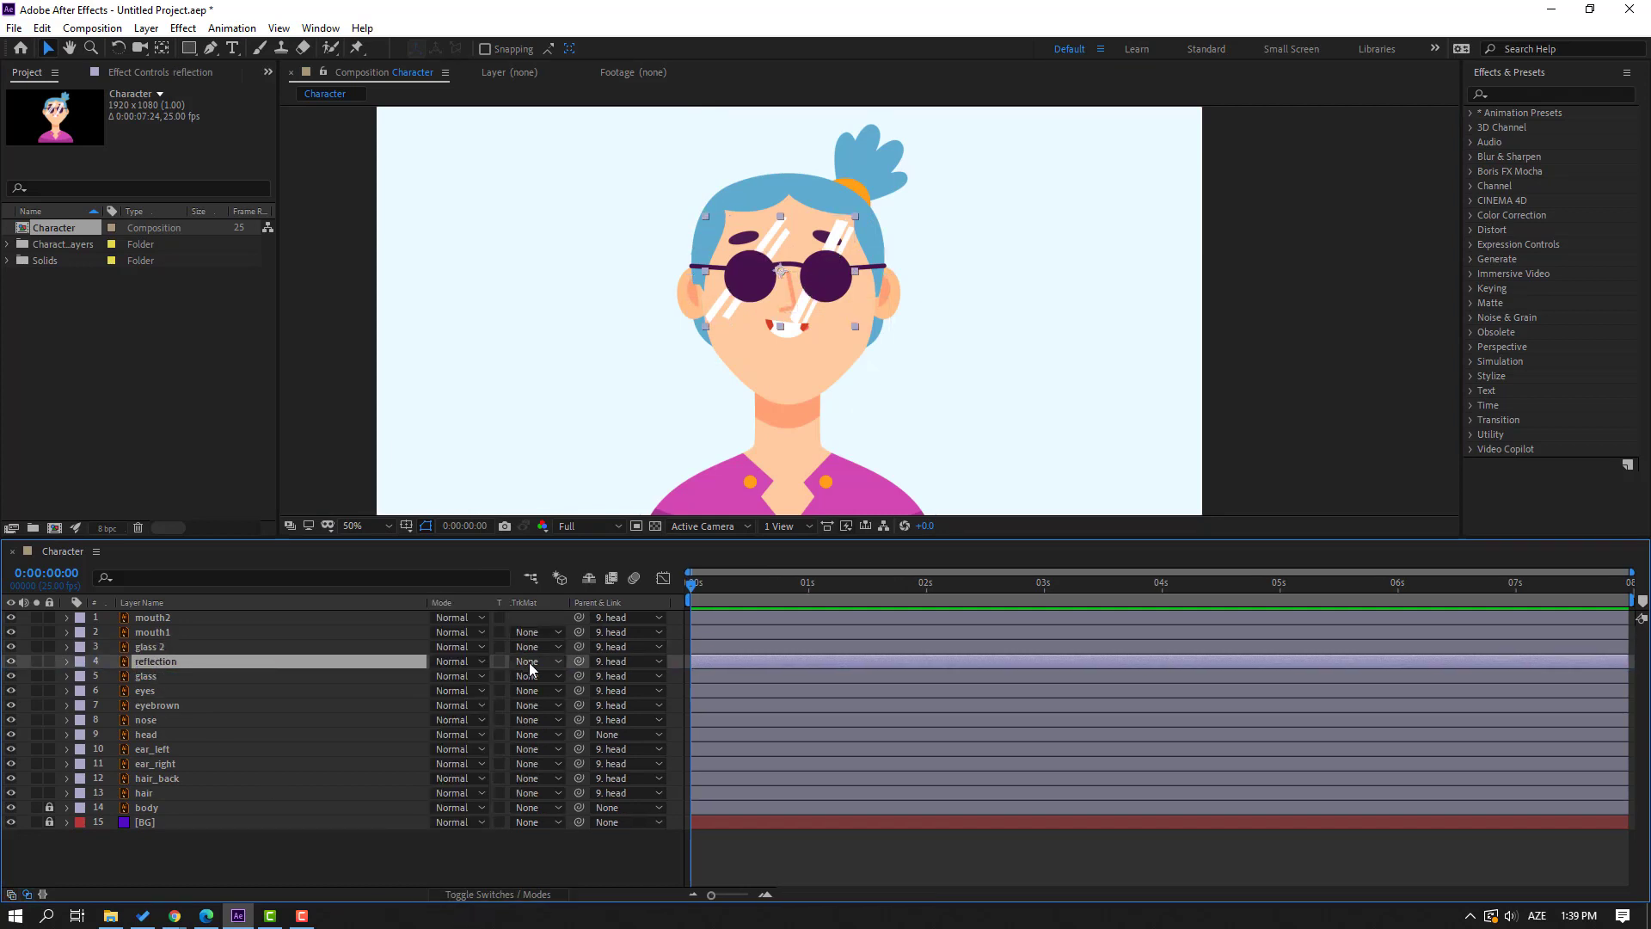
pyautogui.click(529, 663)
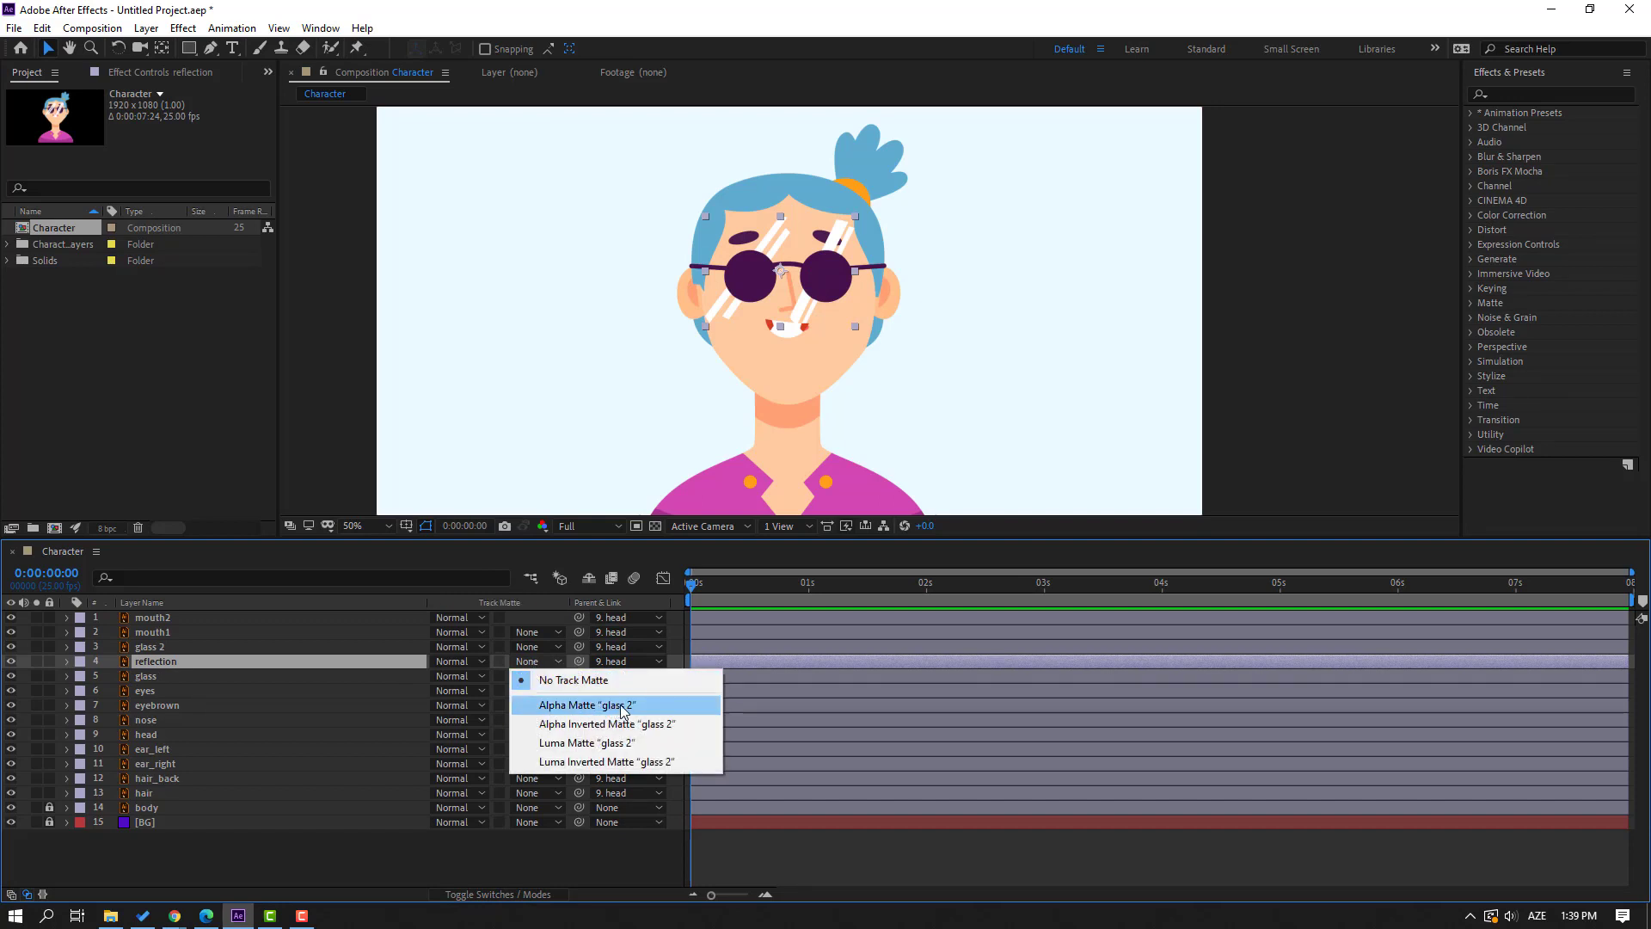
pyautogui.click(656, 708)
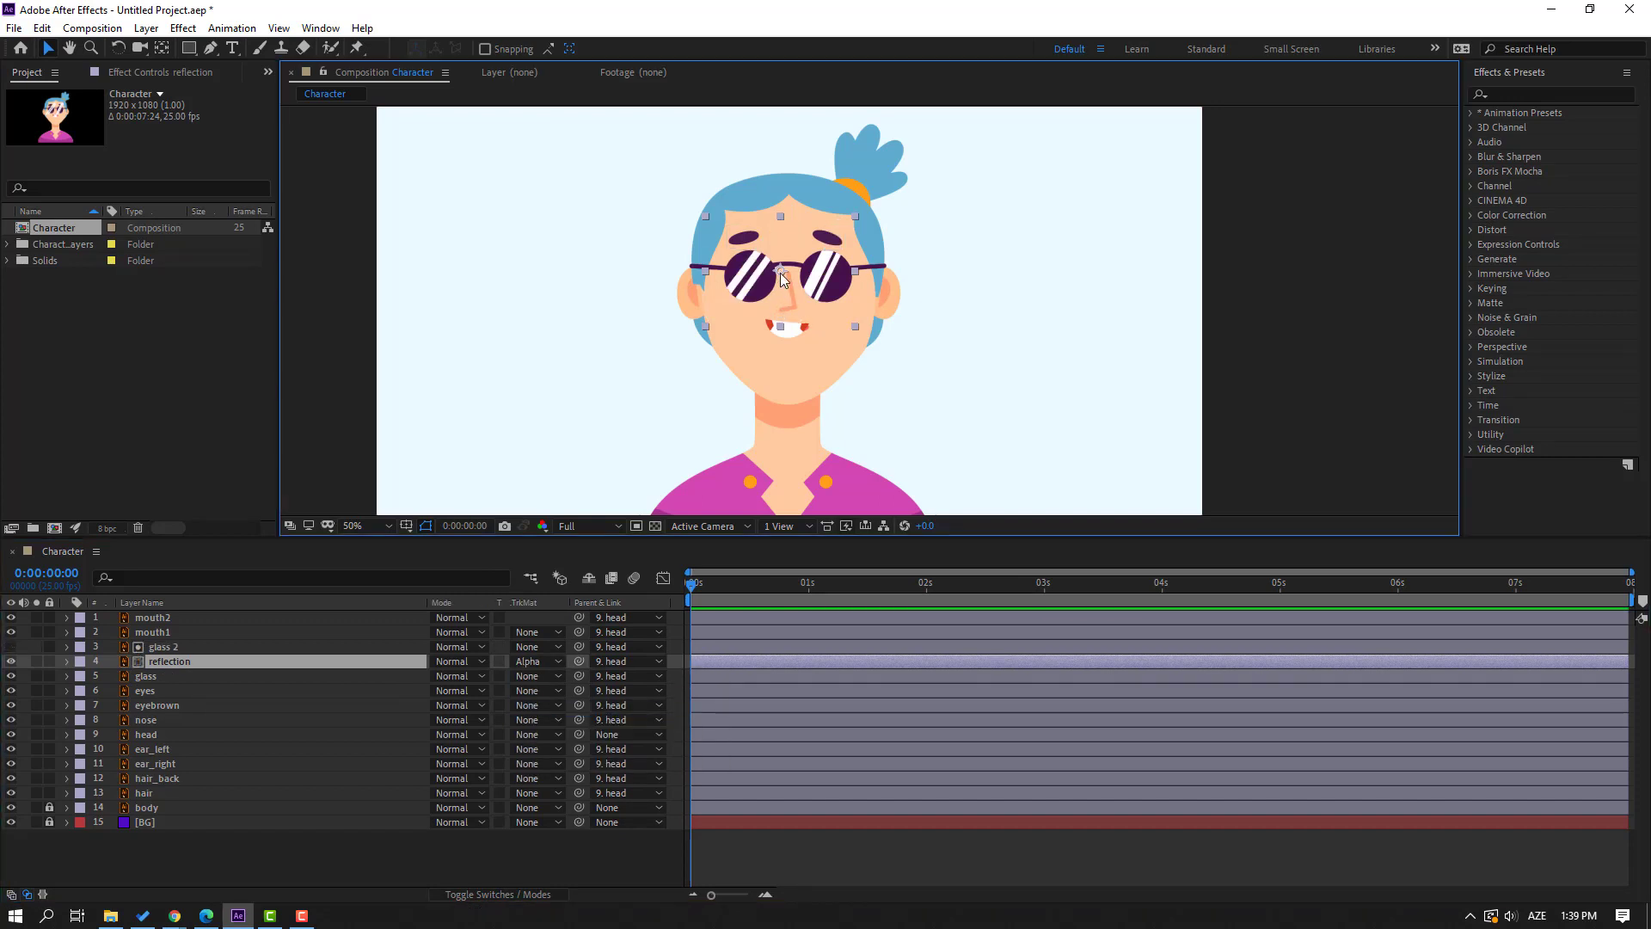
pyautogui.press('space')
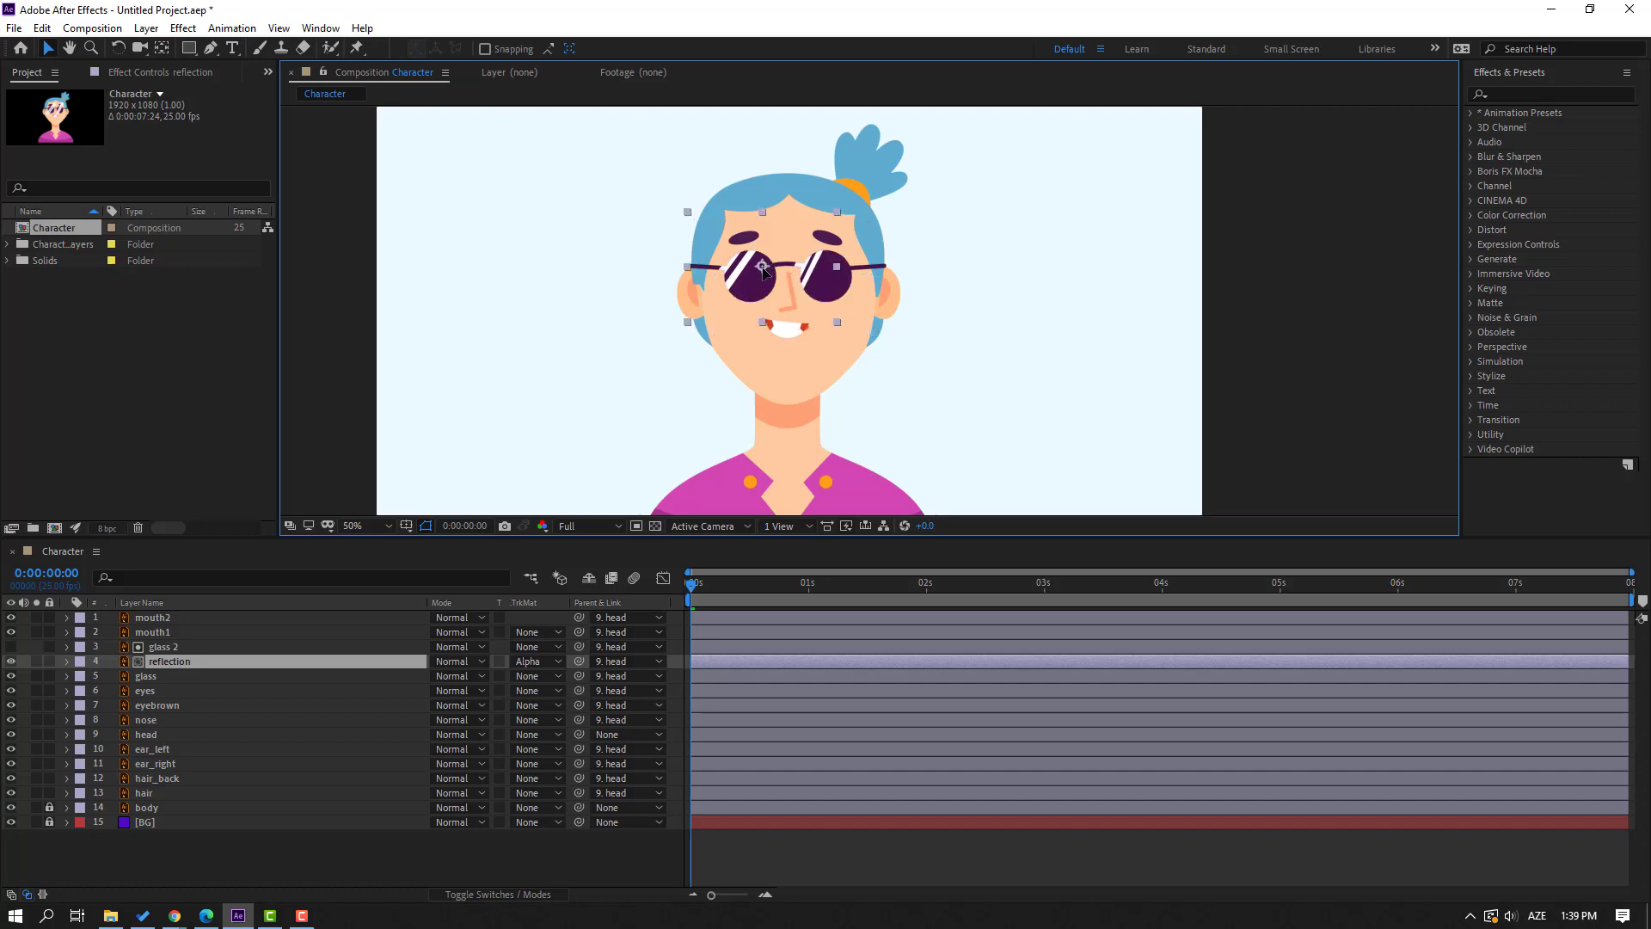
pyautogui.press('space')
# Hide the open-mouth mouth2 layer so the smile shows.
pyautogui.click(195, 847)
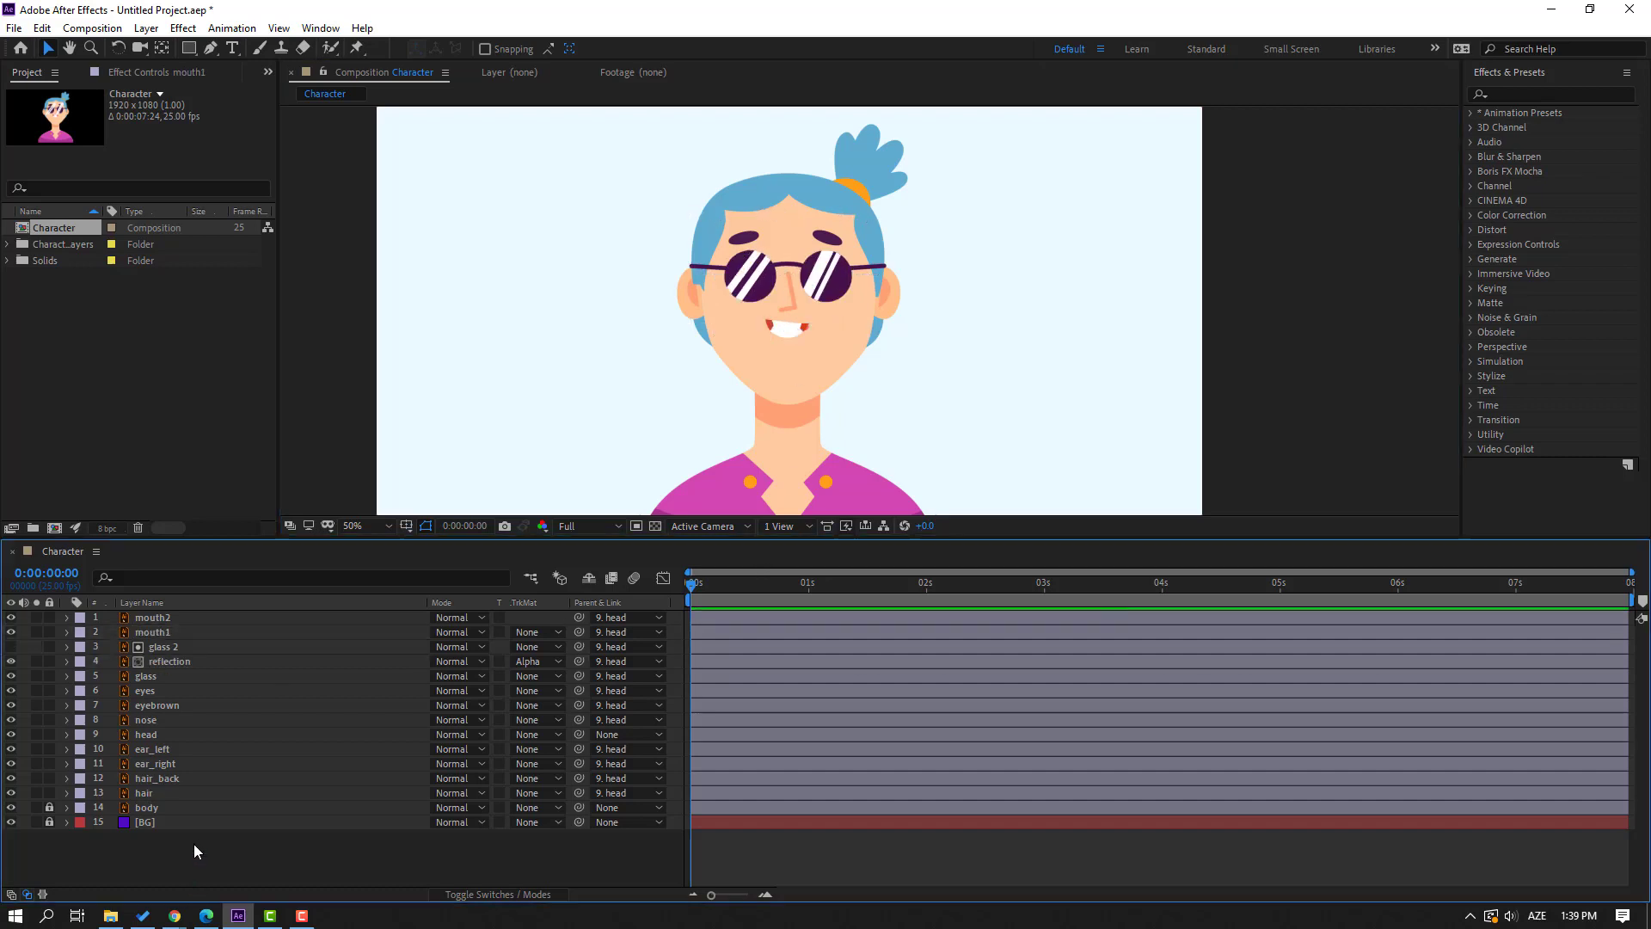
pyautogui.click(154, 618)
pyautogui.click(11, 617)
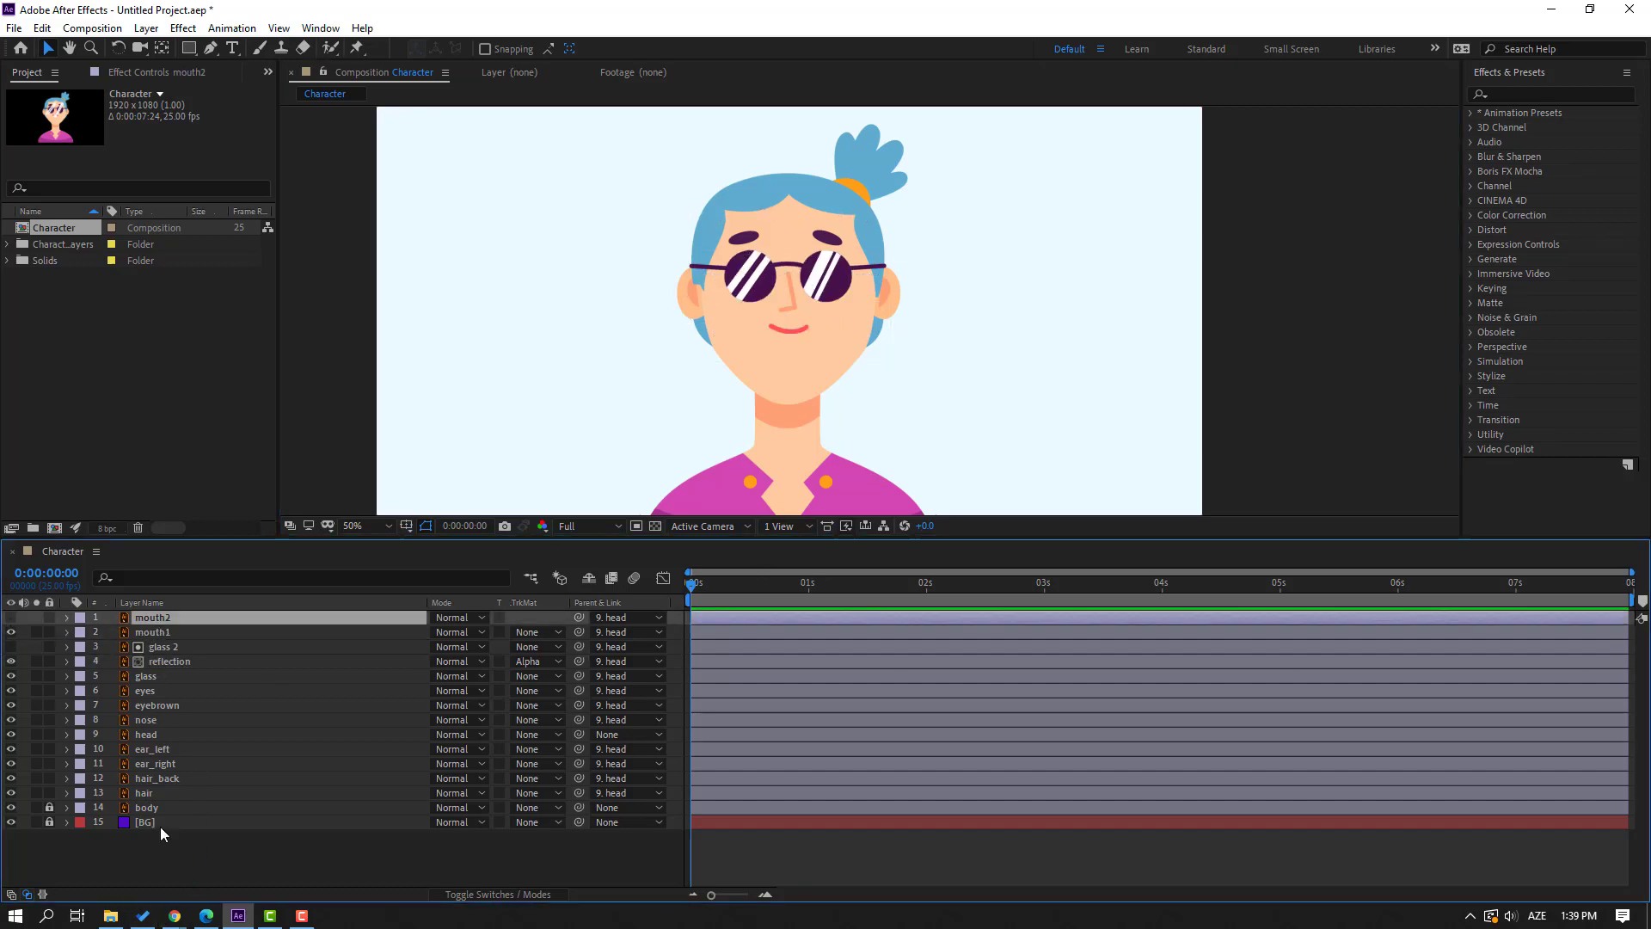
pyautogui.click(197, 736)
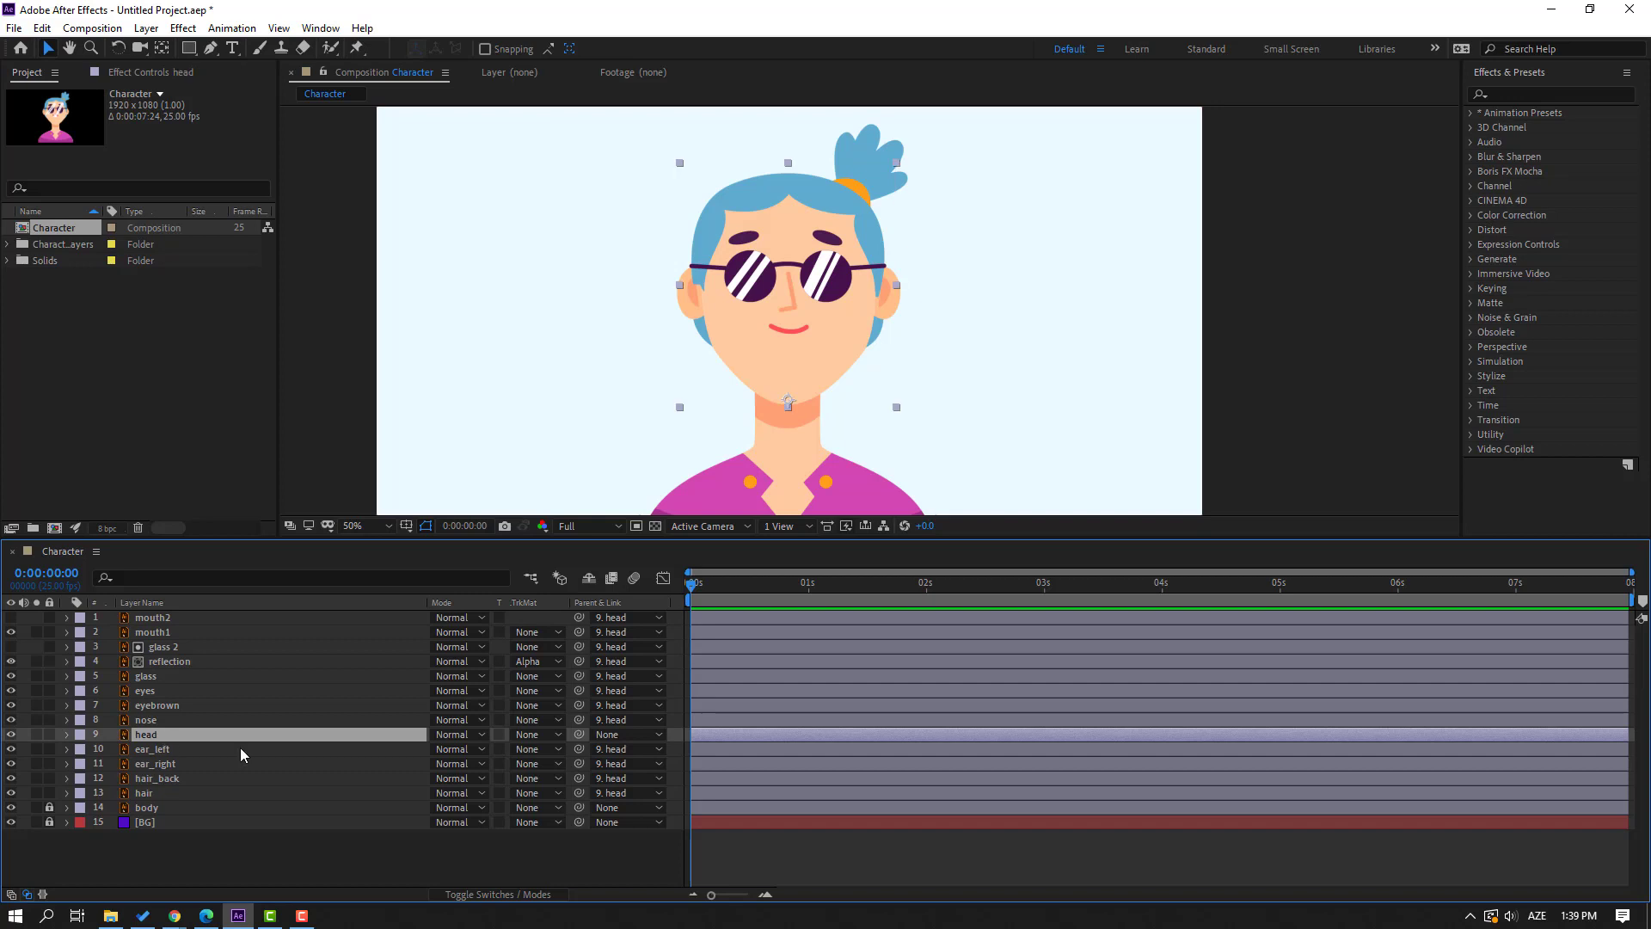
# Key head Rotation 0° at frame 3 and -10° at frame 13, Easy Ease, nudge second keyframe later.
pyautogui.click(706, 582)
pyautogui.press('r')
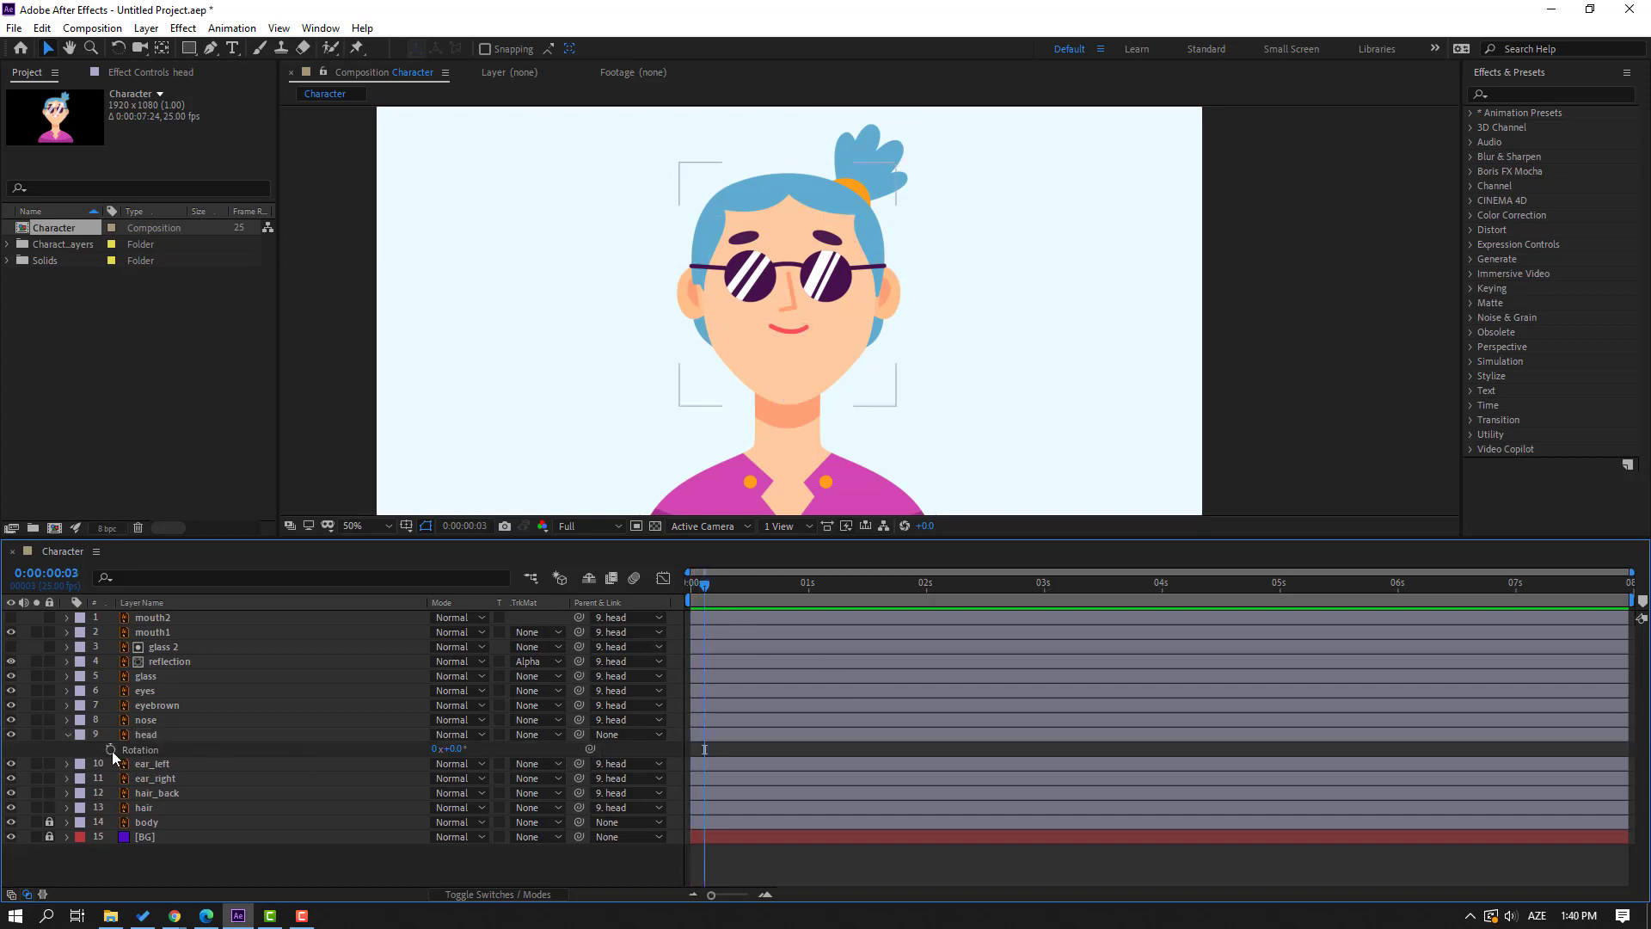
pyautogui.click(110, 749)
pyautogui.hotkey('shift', 'pagedown')
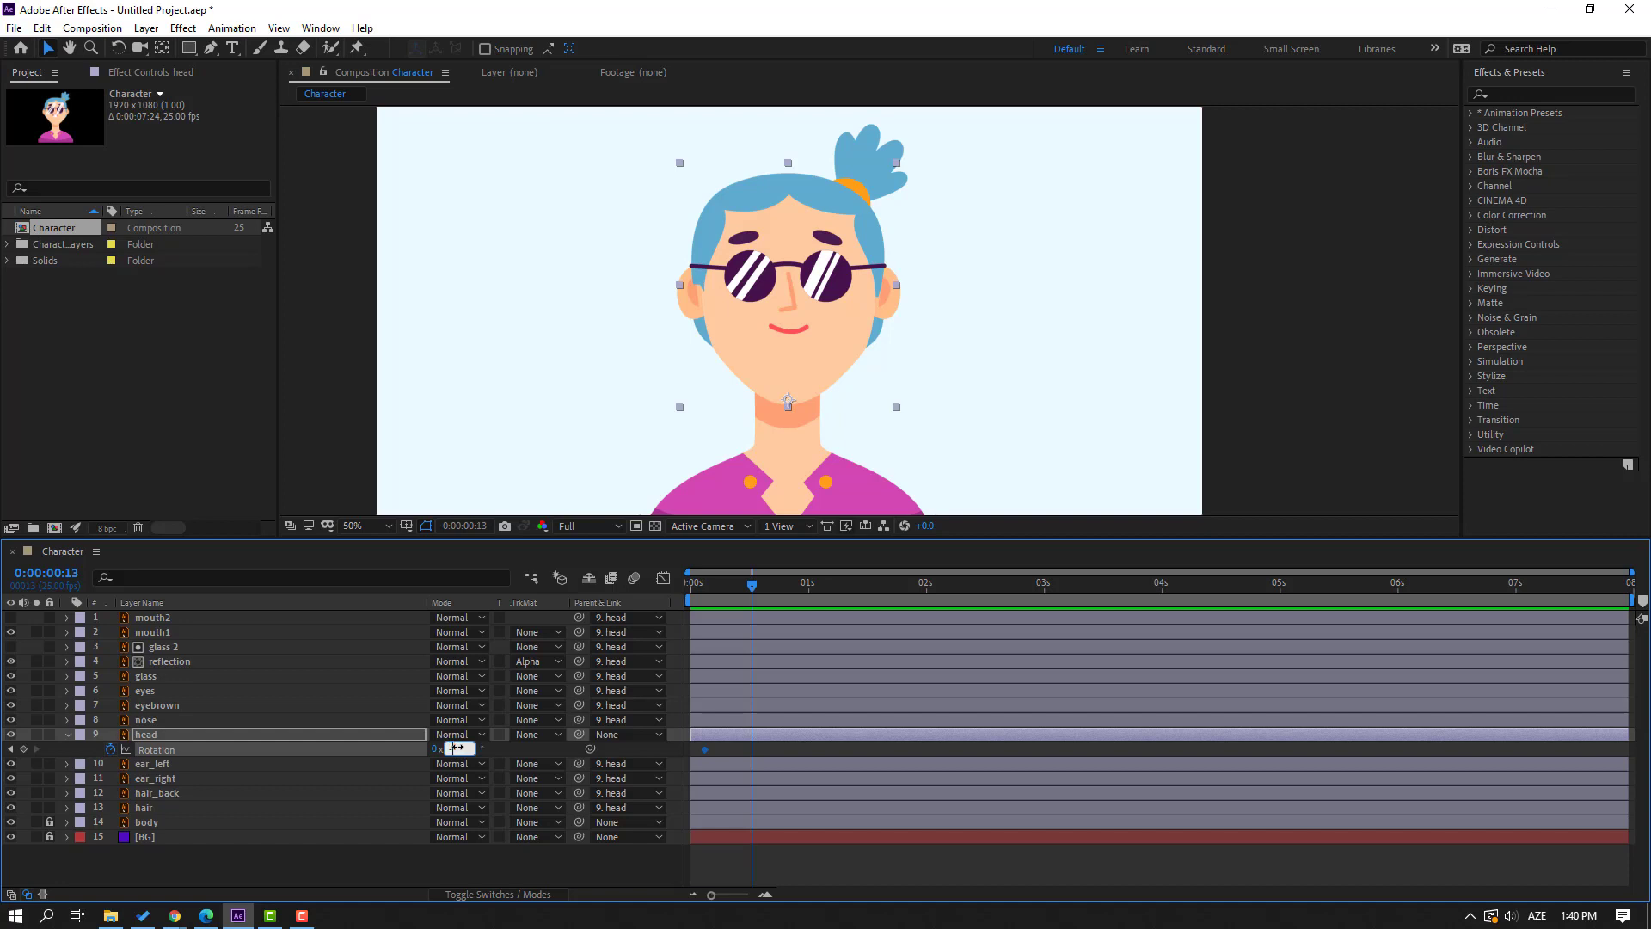
pyautogui.moveTo(457, 748); pyautogui.dragTo(448, 748)
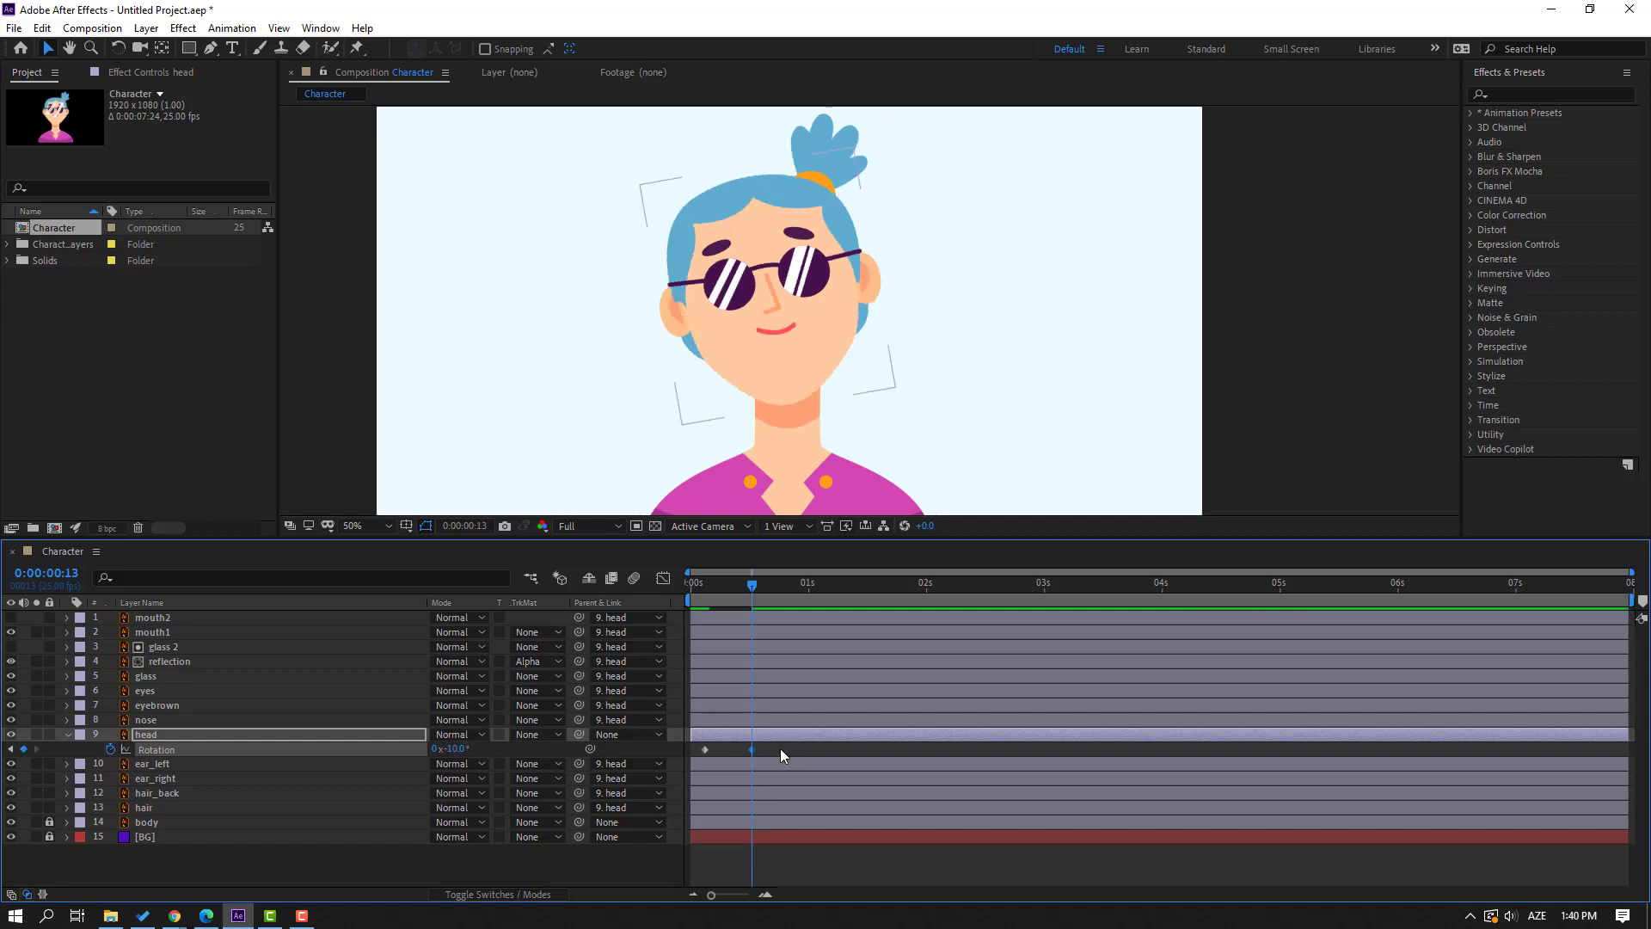
pyautogui.rightClick(704, 749)
pyautogui.moveTo(877, 748)
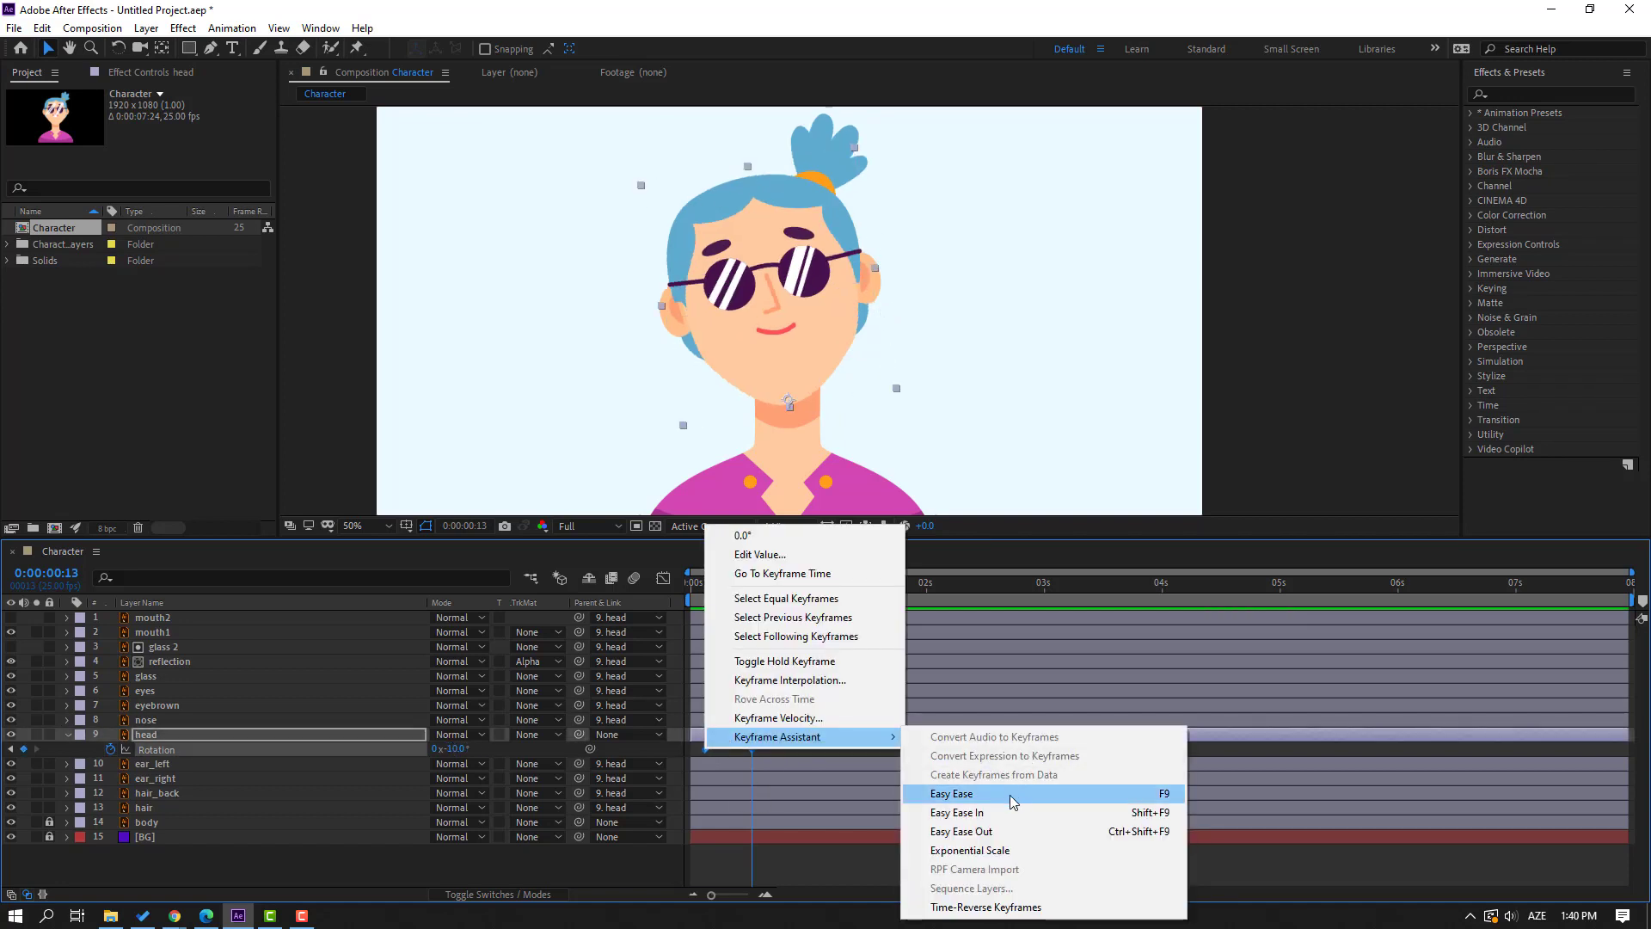
pyautogui.click(946, 793)
pyautogui.moveTo(750, 749); pyautogui.dragTo(765, 749)
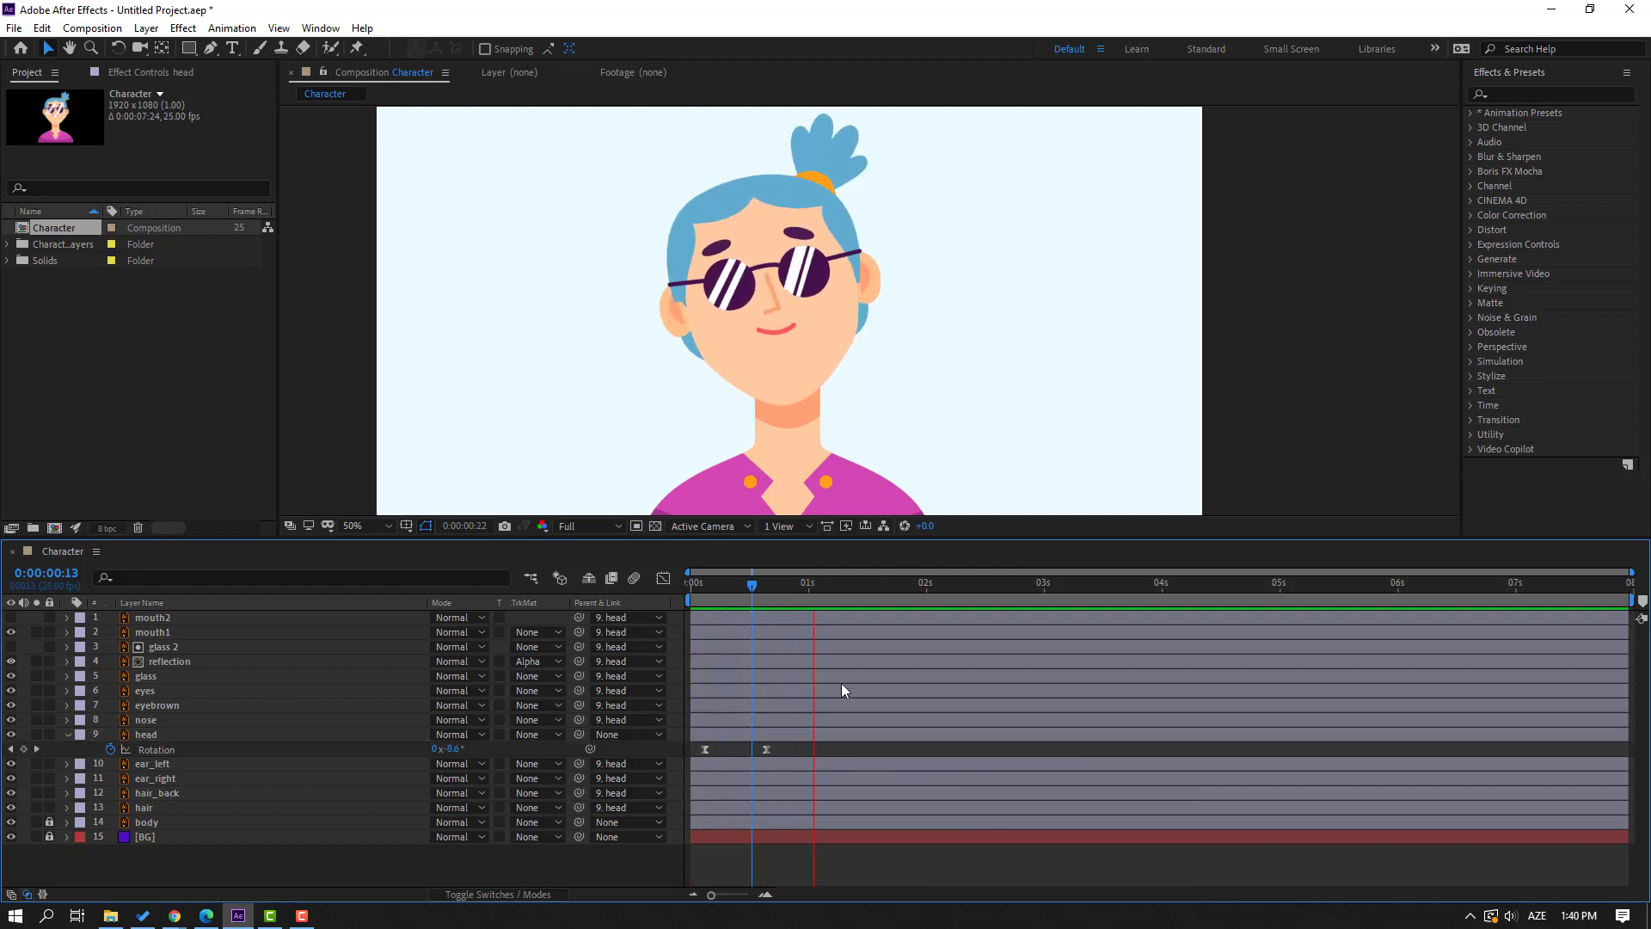
pyautogui.moveTo(753, 585); pyautogui.dragTo(704, 592)
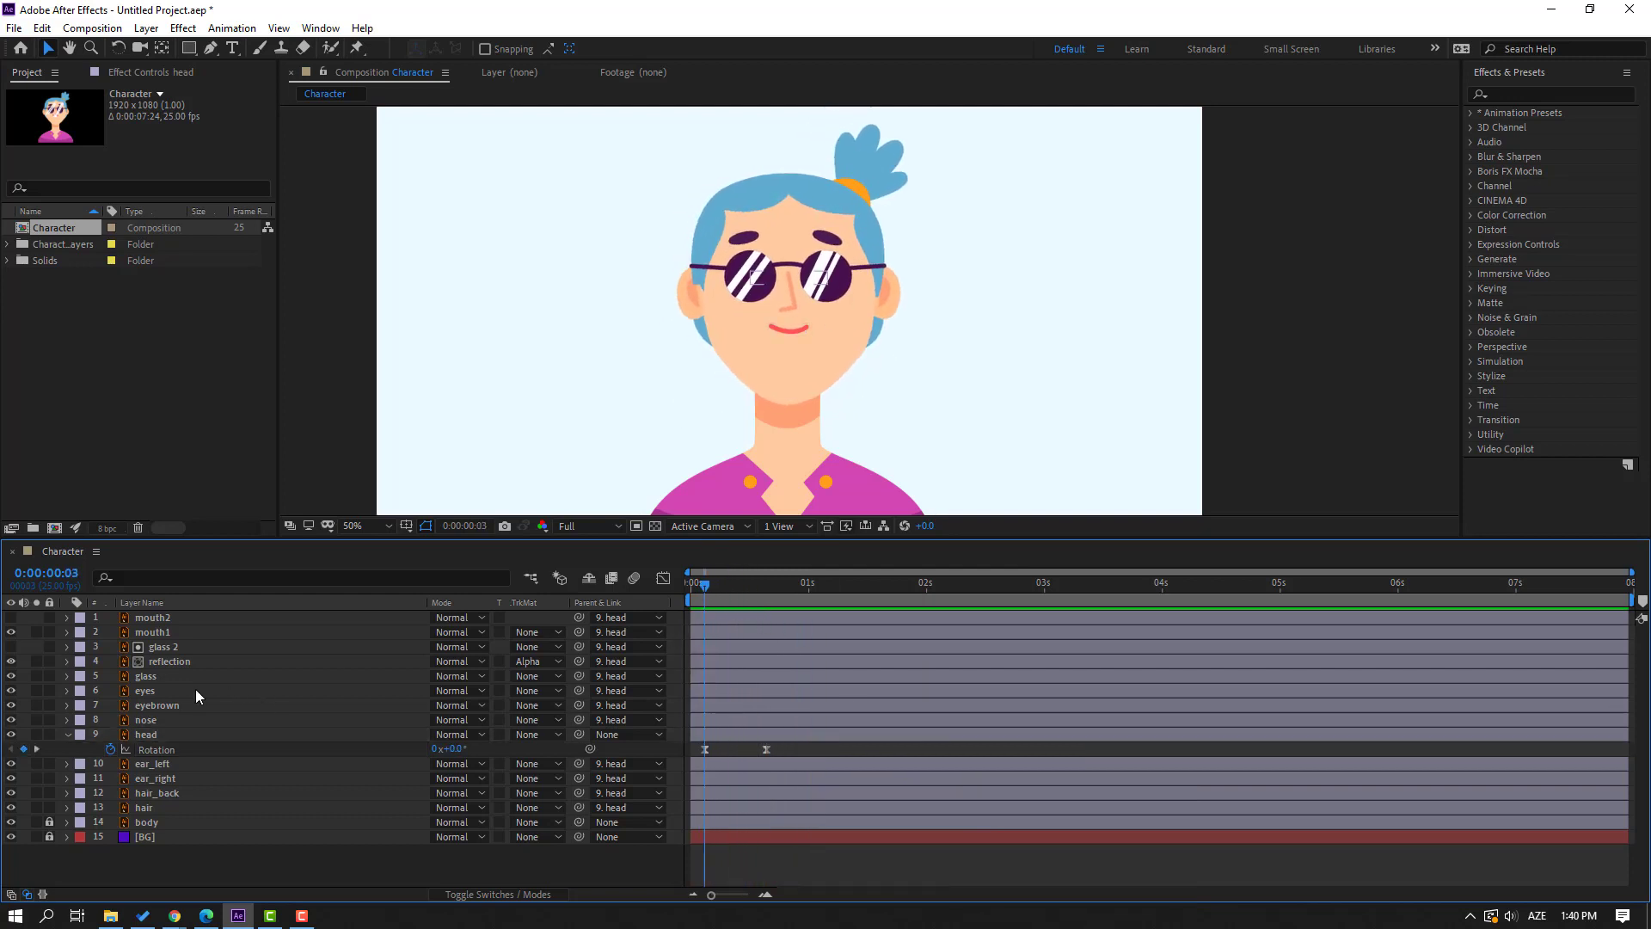
# Key head Position at frame 3, Y 740.6 at frame 10, and back to 722.6 at frame 16.
pyautogui.click(153, 734)
pyautogui.hotkey('shift', 'p')
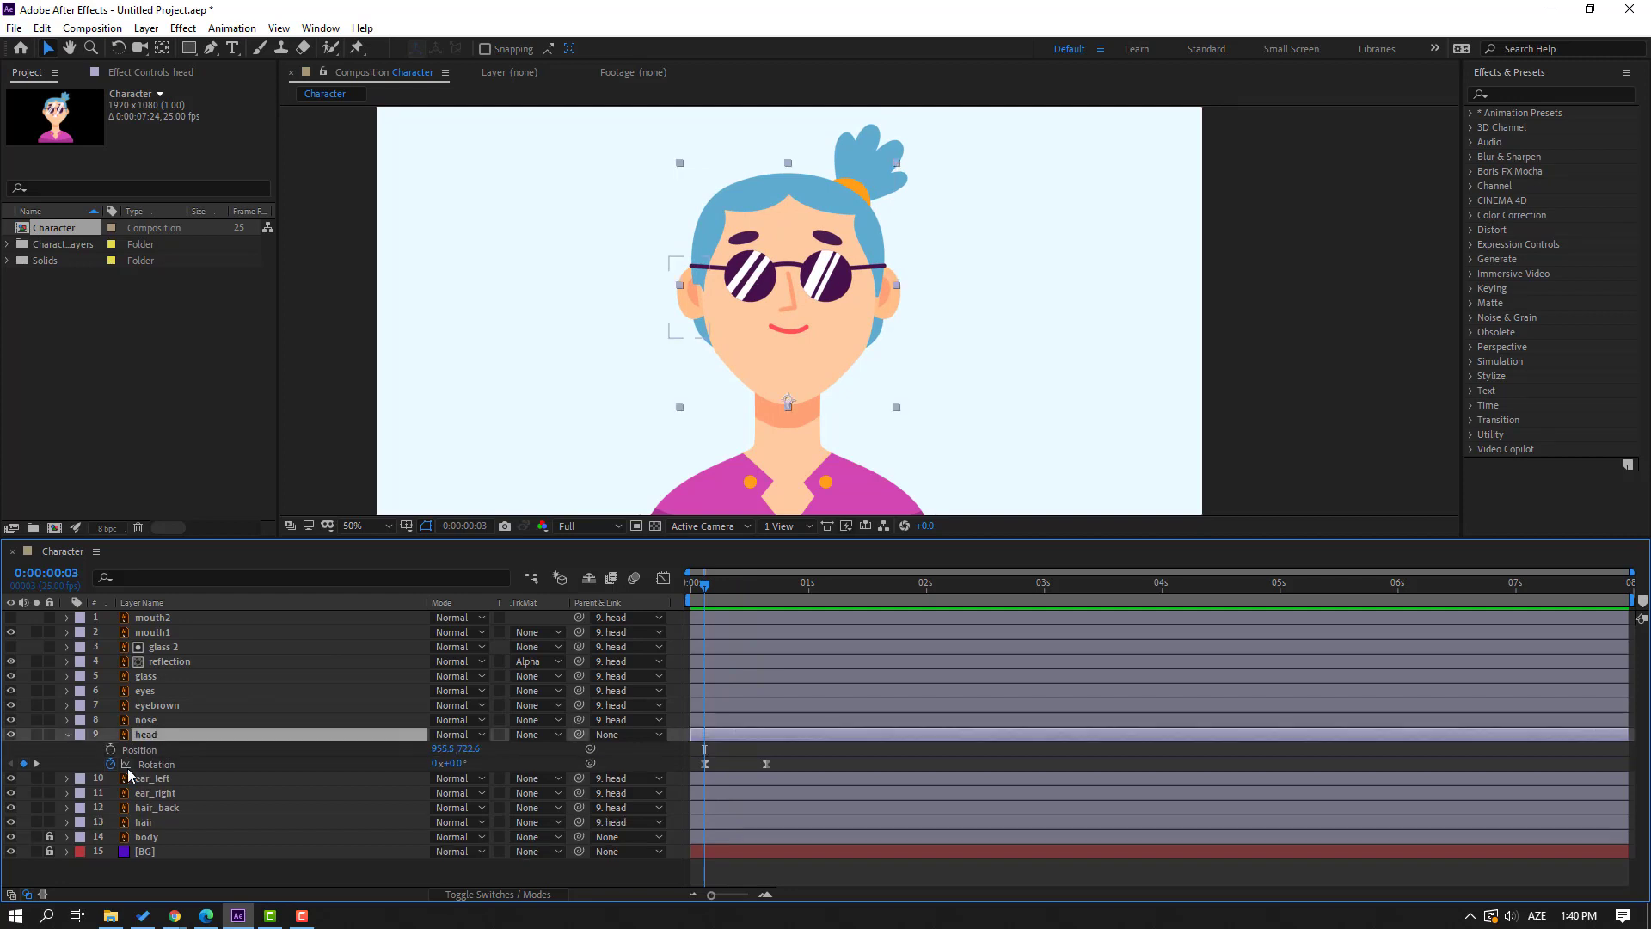
pyautogui.click(112, 748)
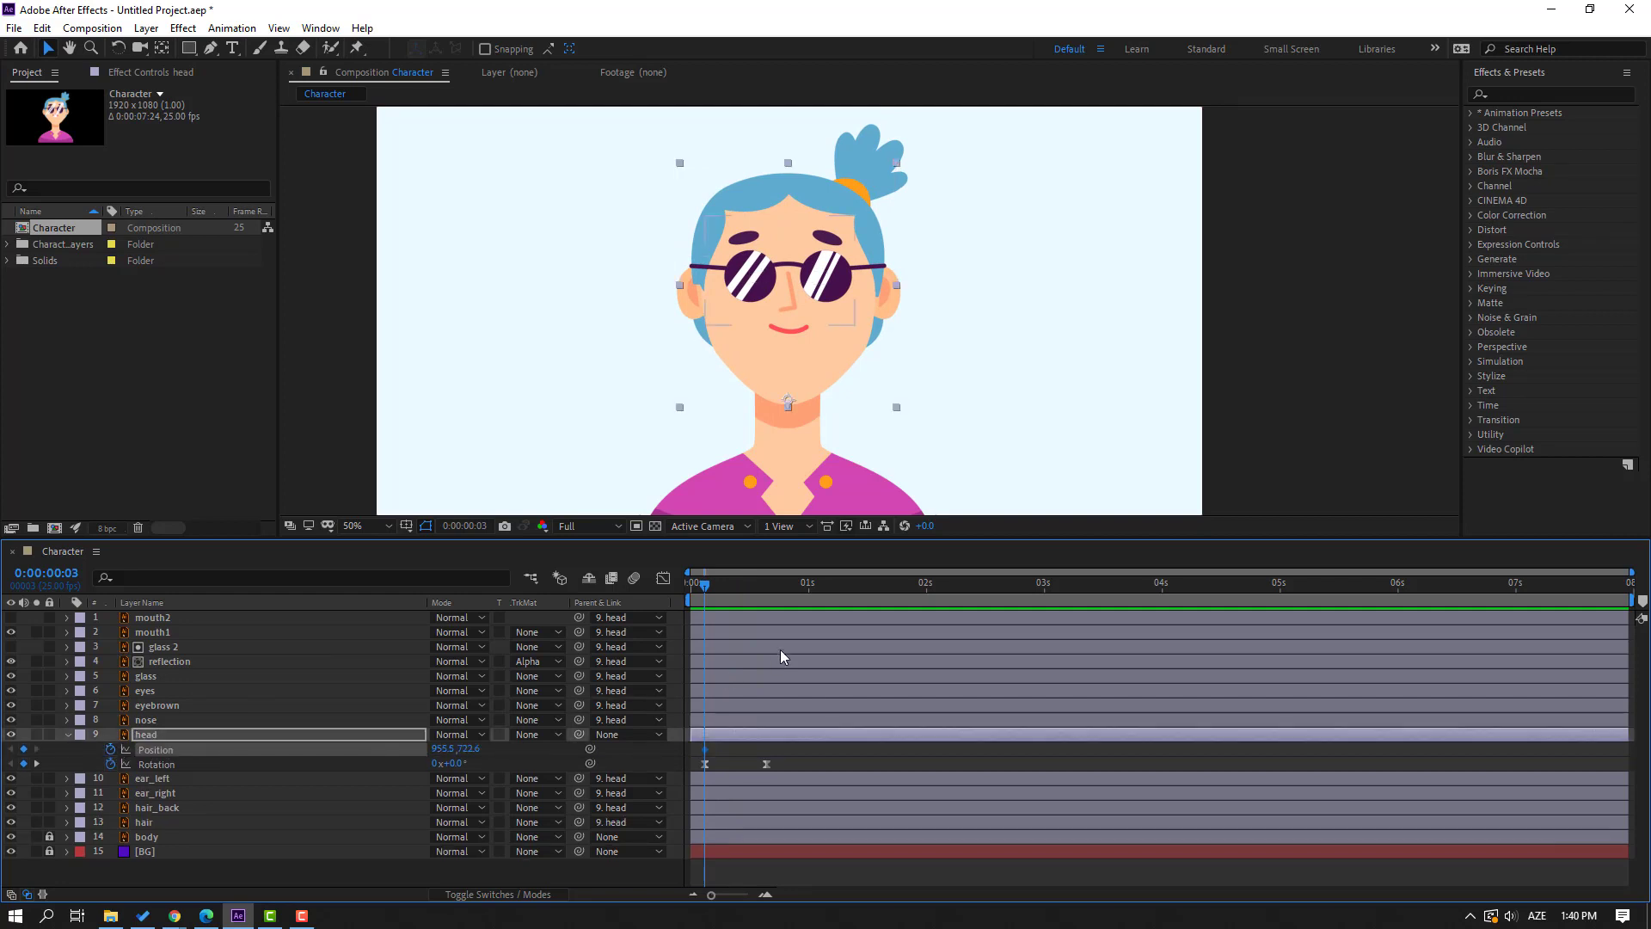
pyautogui.moveTo(711, 585); pyautogui.dragTo(739, 592)
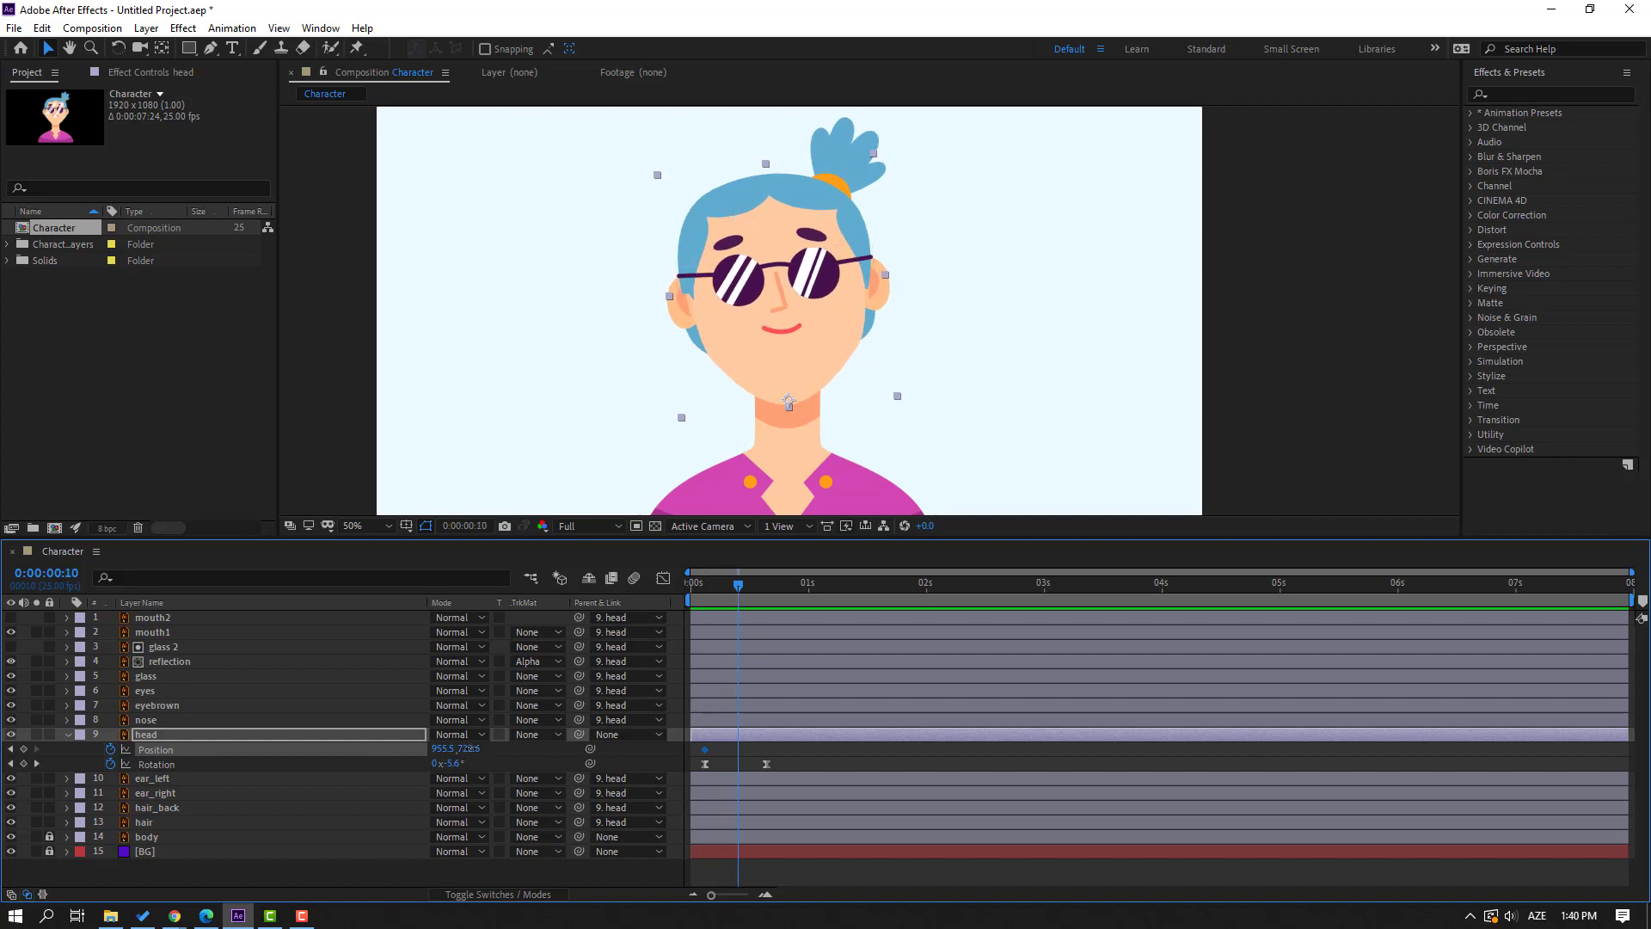
pyautogui.moveTo(471, 748); pyautogui.dragTo(503, 748)
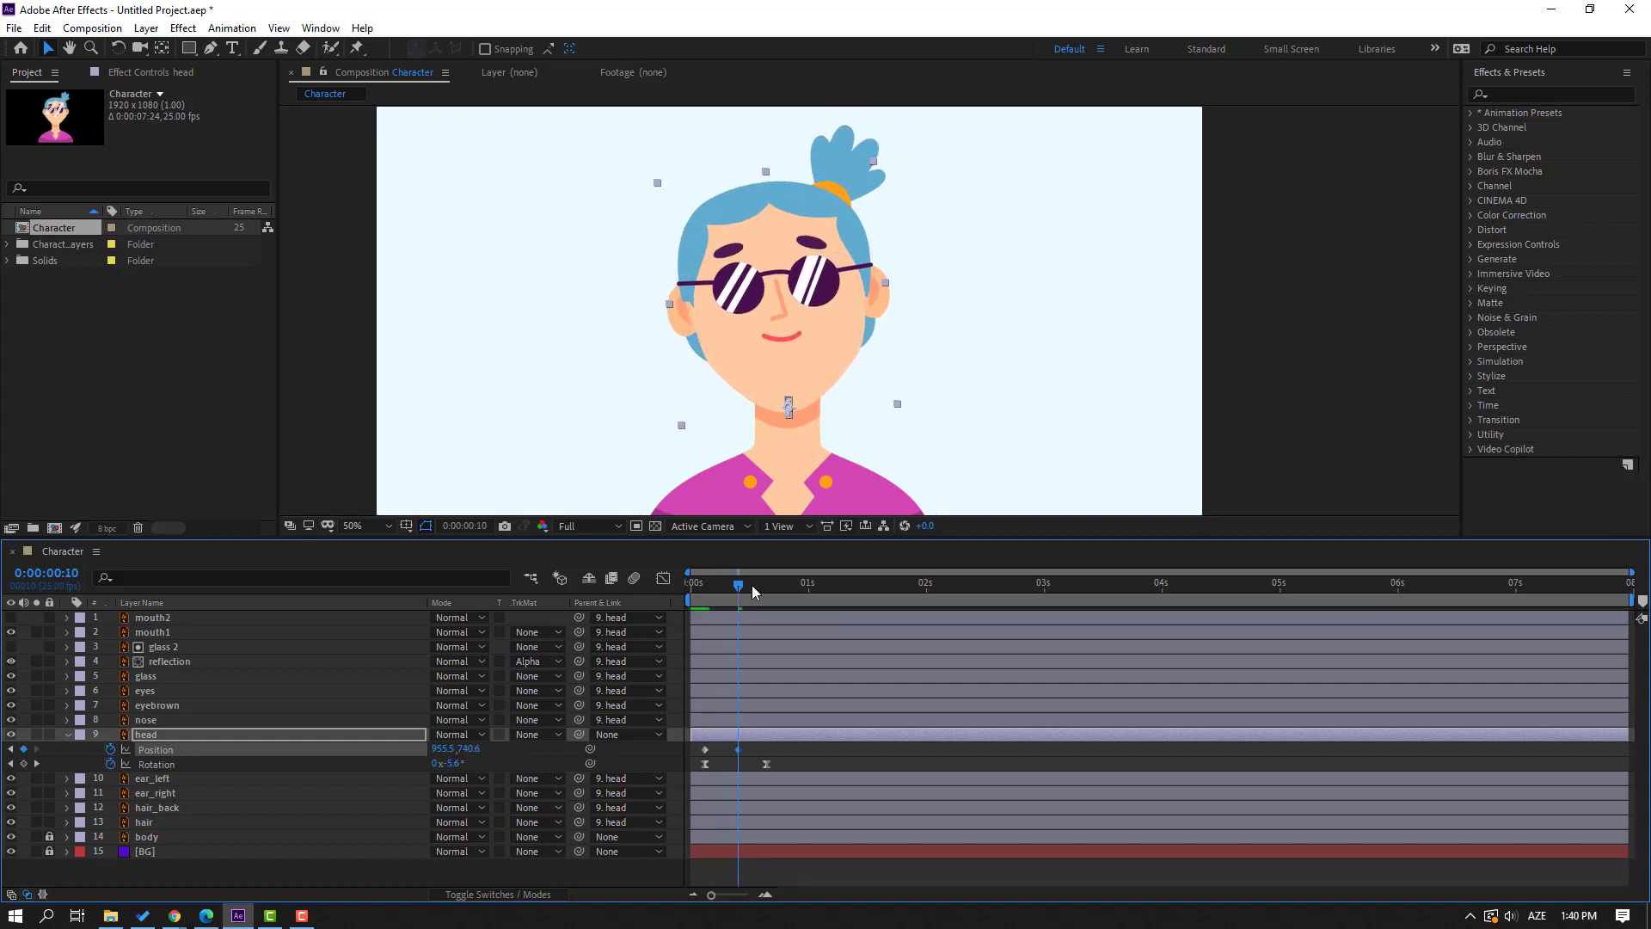
pyautogui.moveTo(751, 585); pyautogui.dragTo(766, 585)
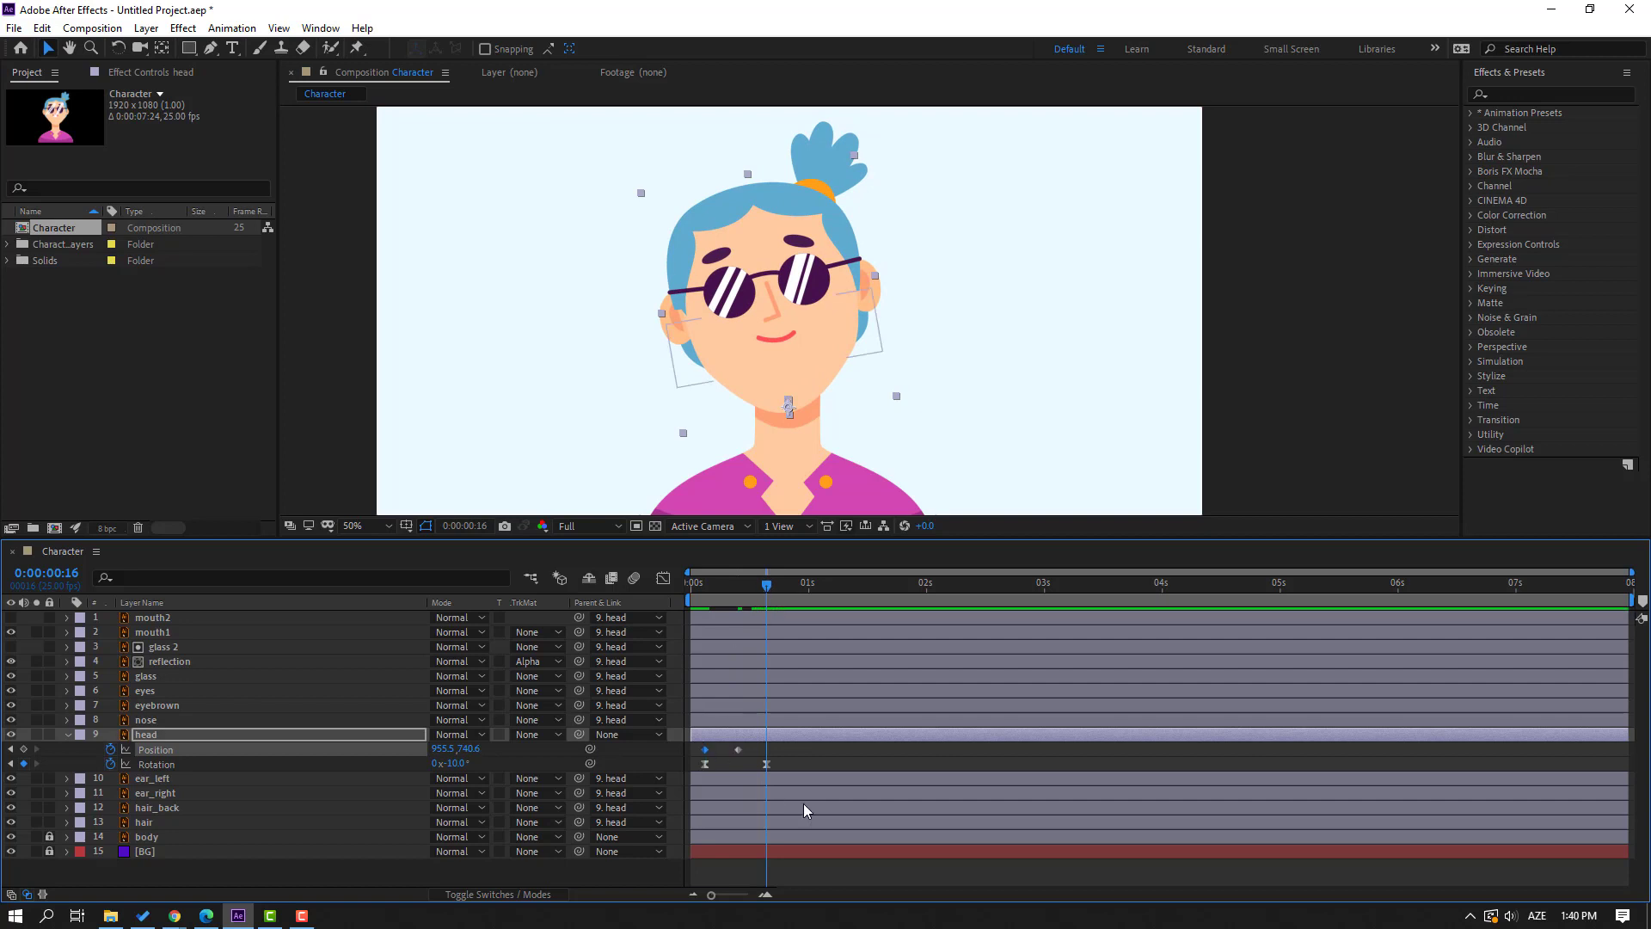
pyautogui.hotkey('ctrl', 'v')
# Easy Ease the head Position keyframes and shift the middle one slightly earlier after previewing.
pyautogui.moveTo(780, 754); pyautogui.dragTo(688, 749)
pyautogui.rightClick(705, 749)
pyautogui.moveTo(817, 737)
pyautogui.click(954, 793)
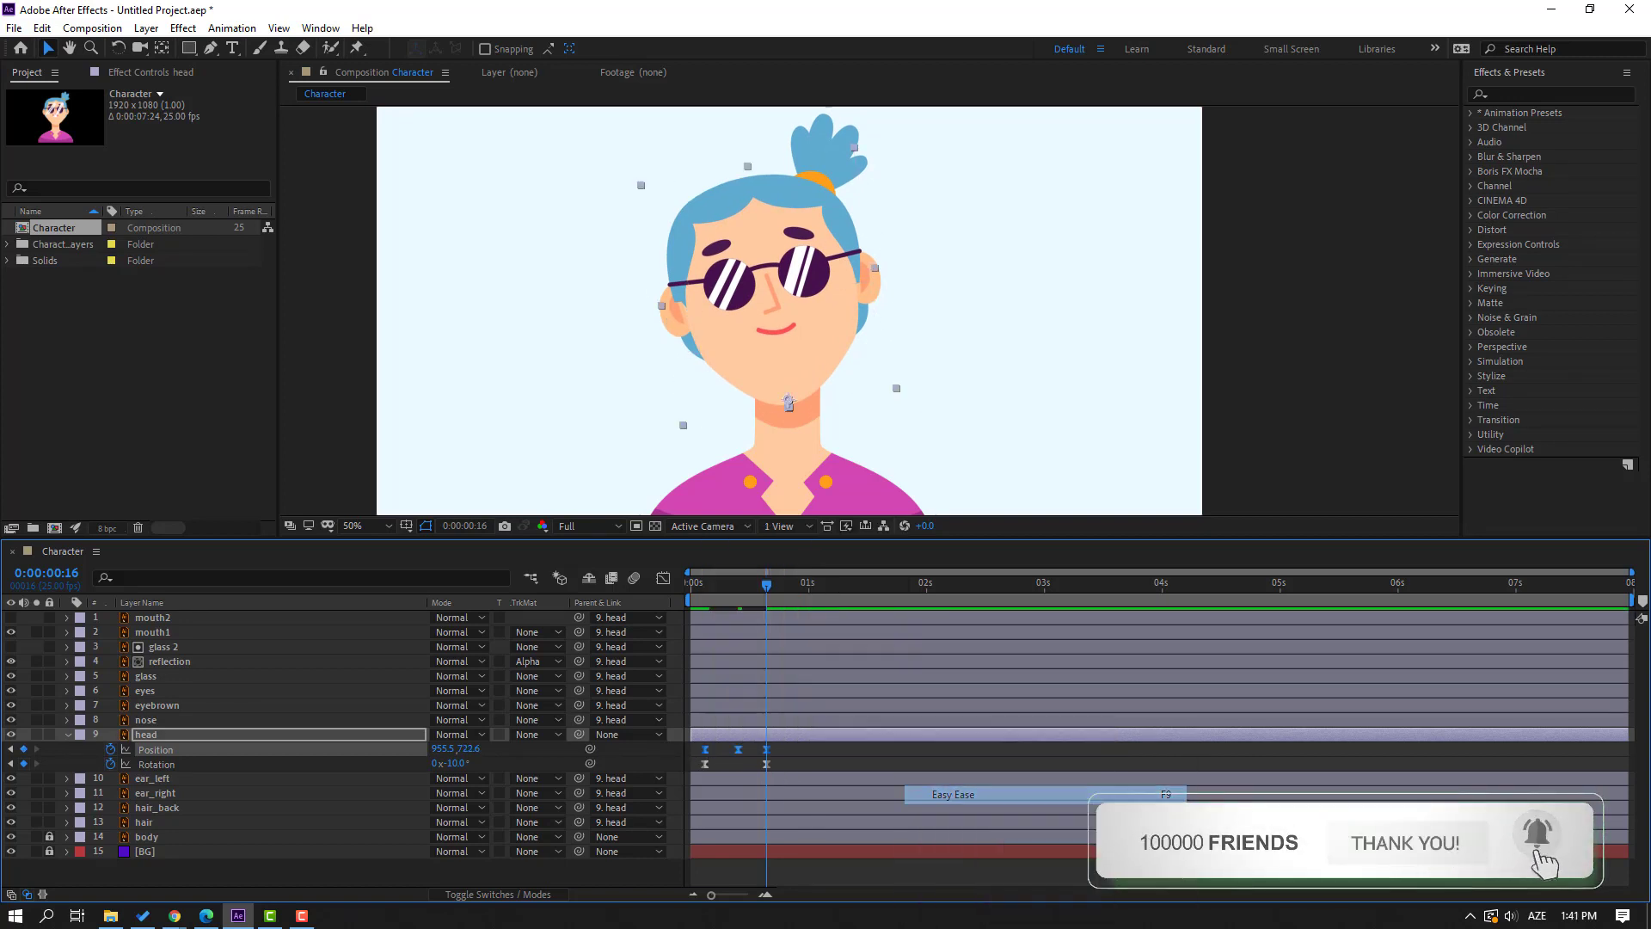
pyautogui.click(783, 760)
pyautogui.press('space')
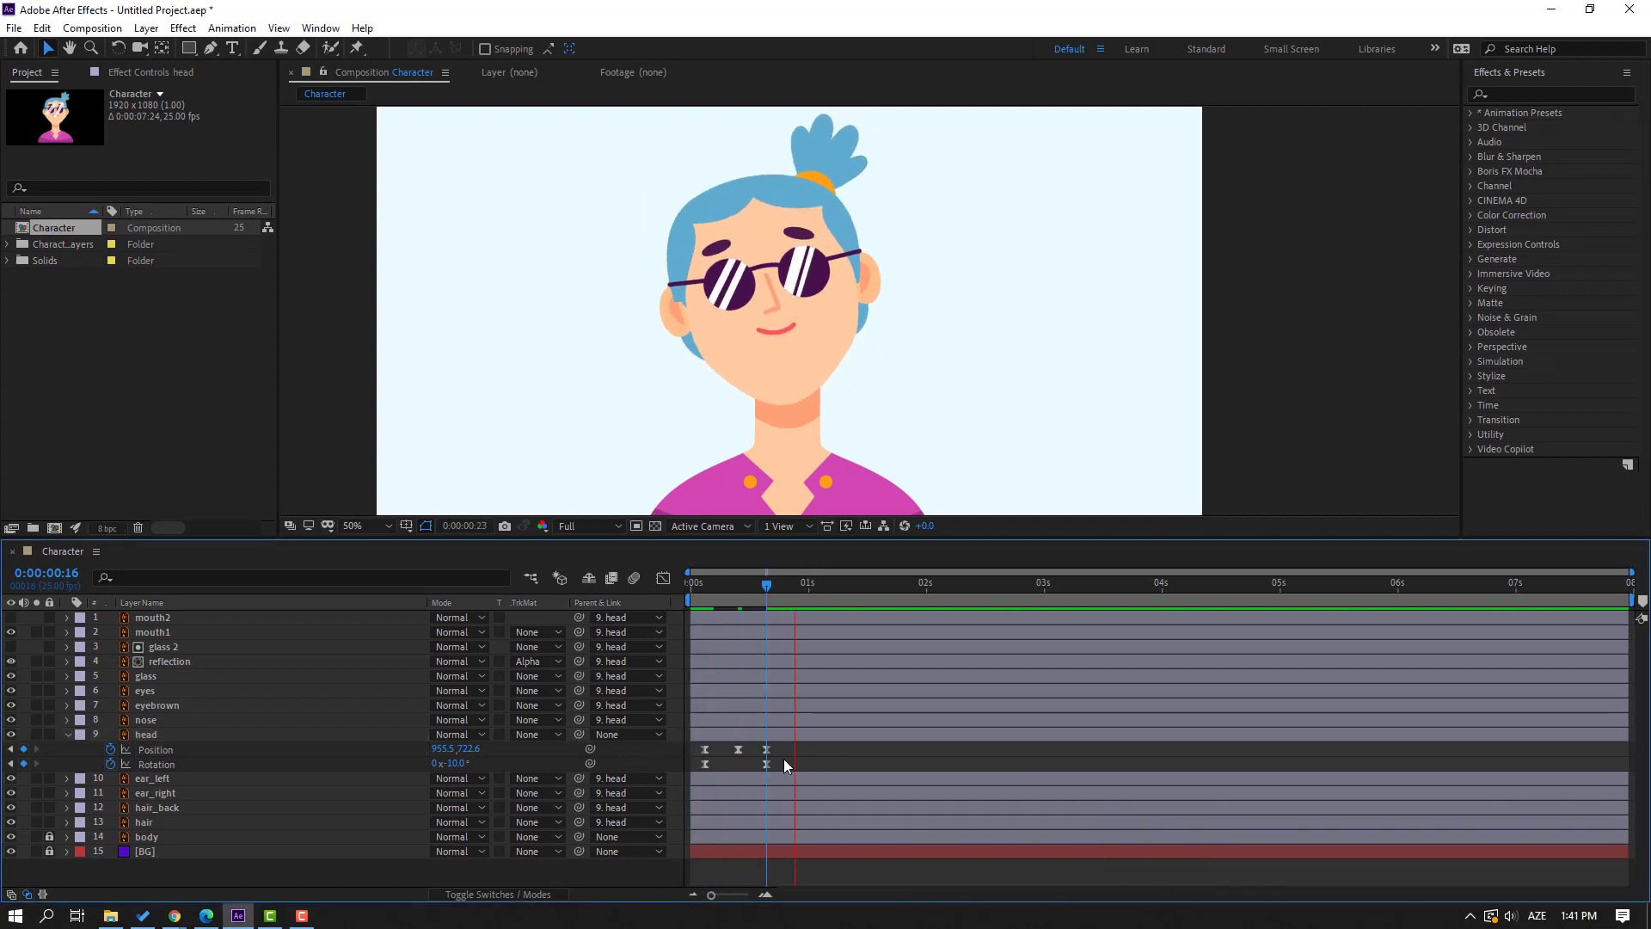
pyautogui.press('space')
pyautogui.moveTo(741, 746); pyautogui.dragTo(699, 771)
pyautogui.press('space')
pyautogui.press('space')
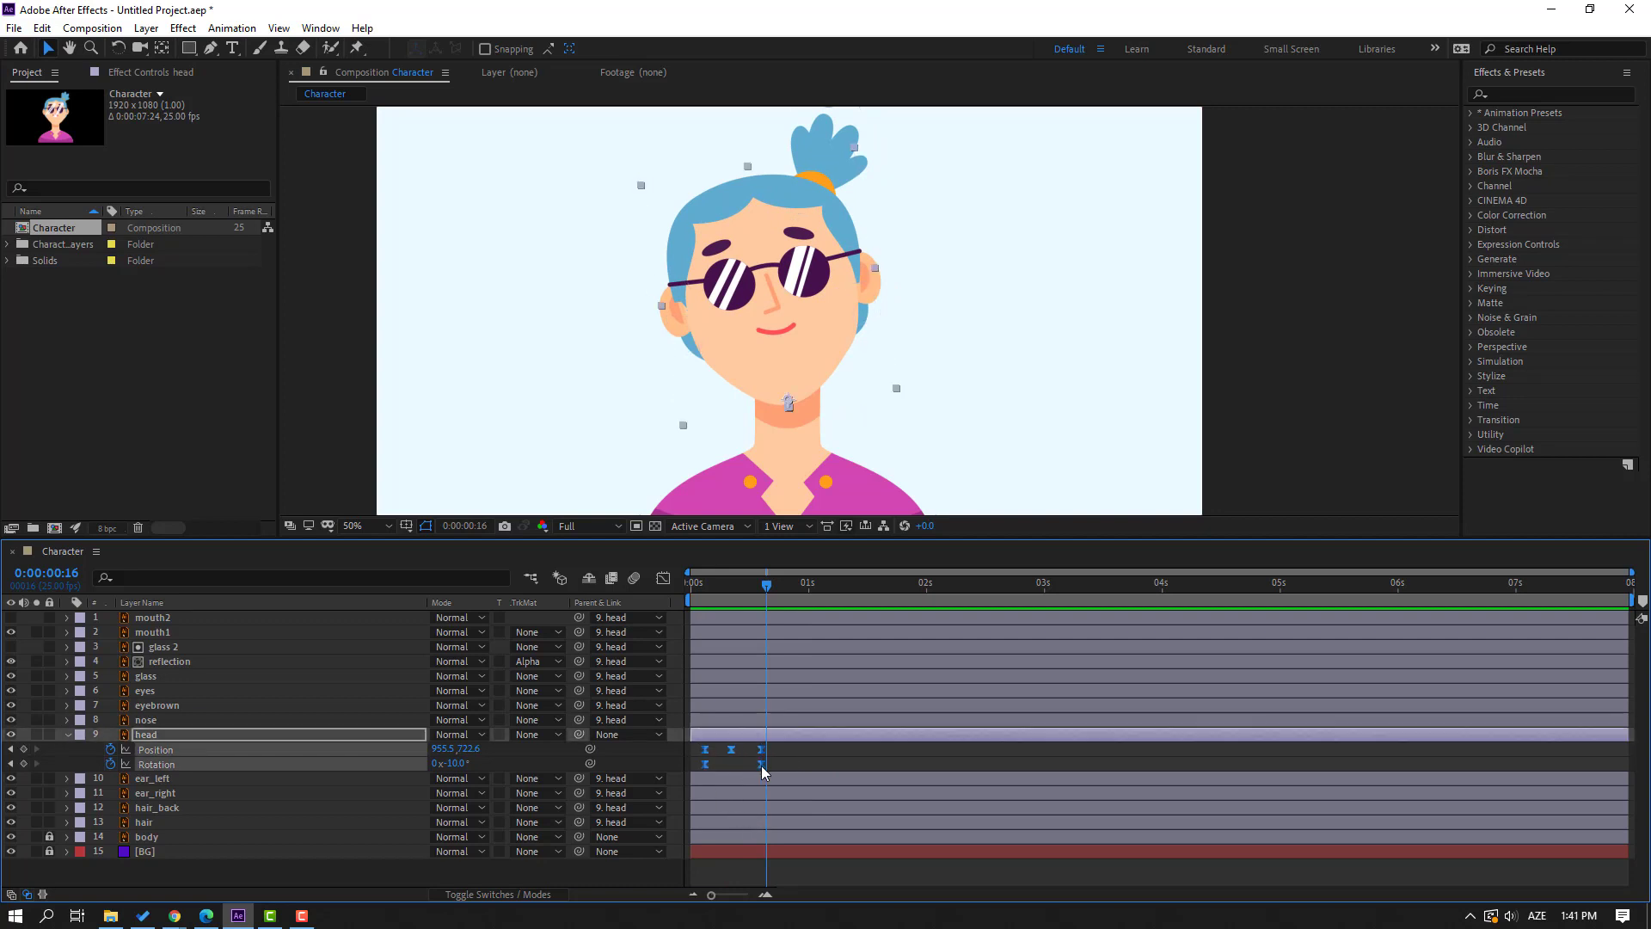
pyautogui.click(804, 762)
# Add Position keyframes for a second head dip and a -7° Rotation keyframe.
pyautogui.press('space')
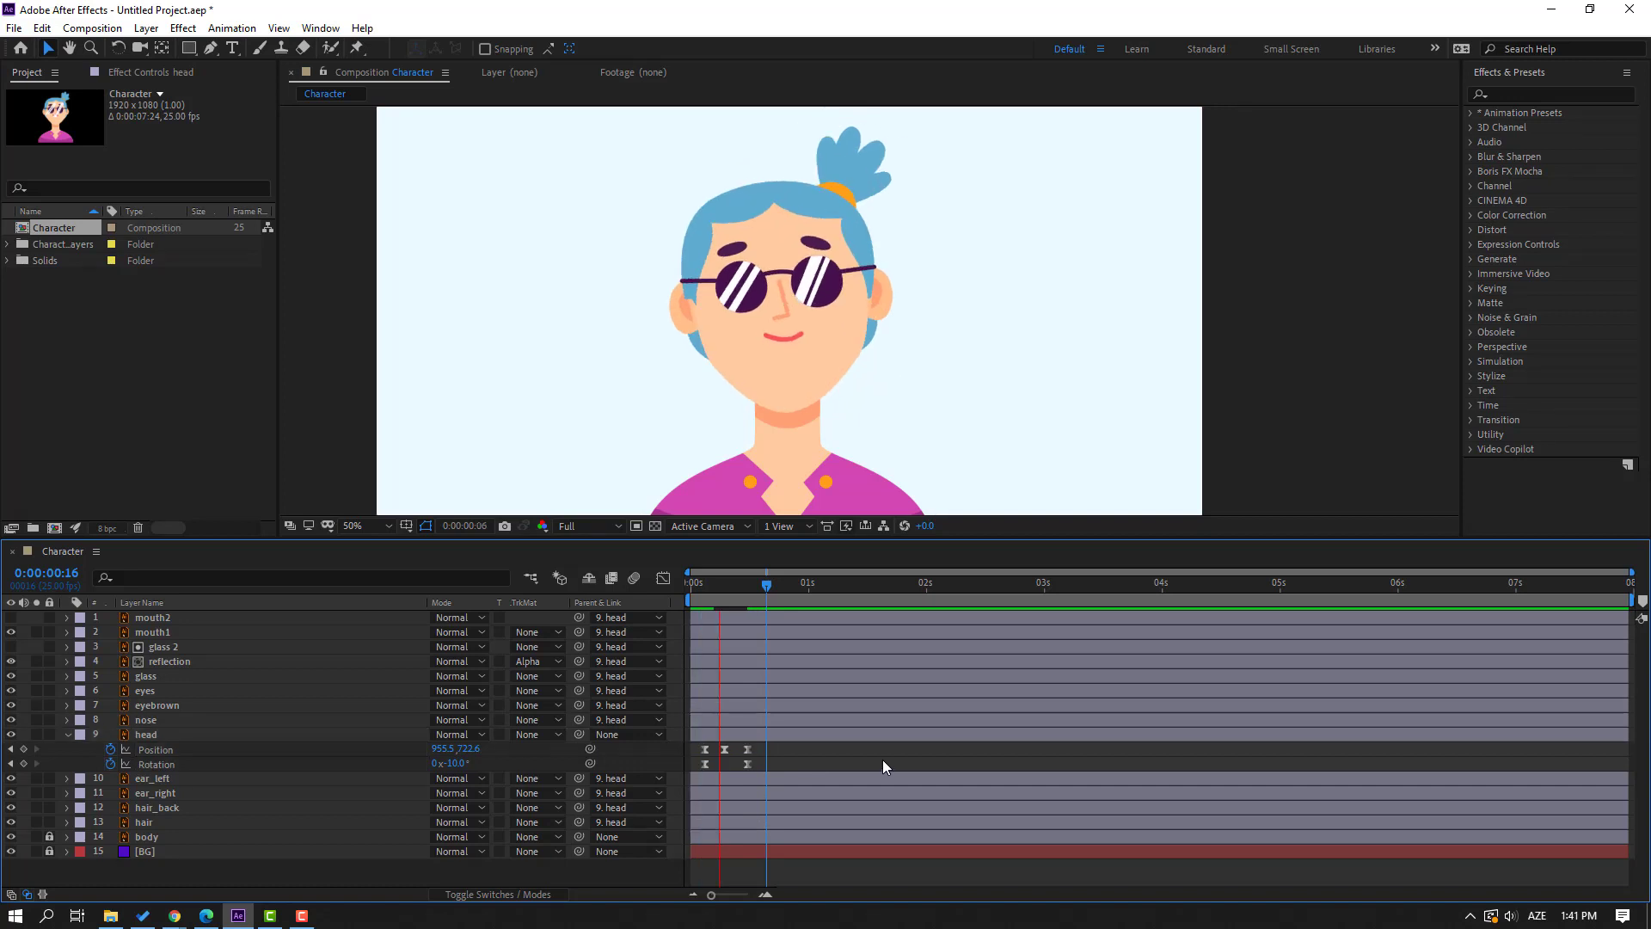
pyautogui.moveTo(748, 588); pyautogui.dragTo(788, 587)
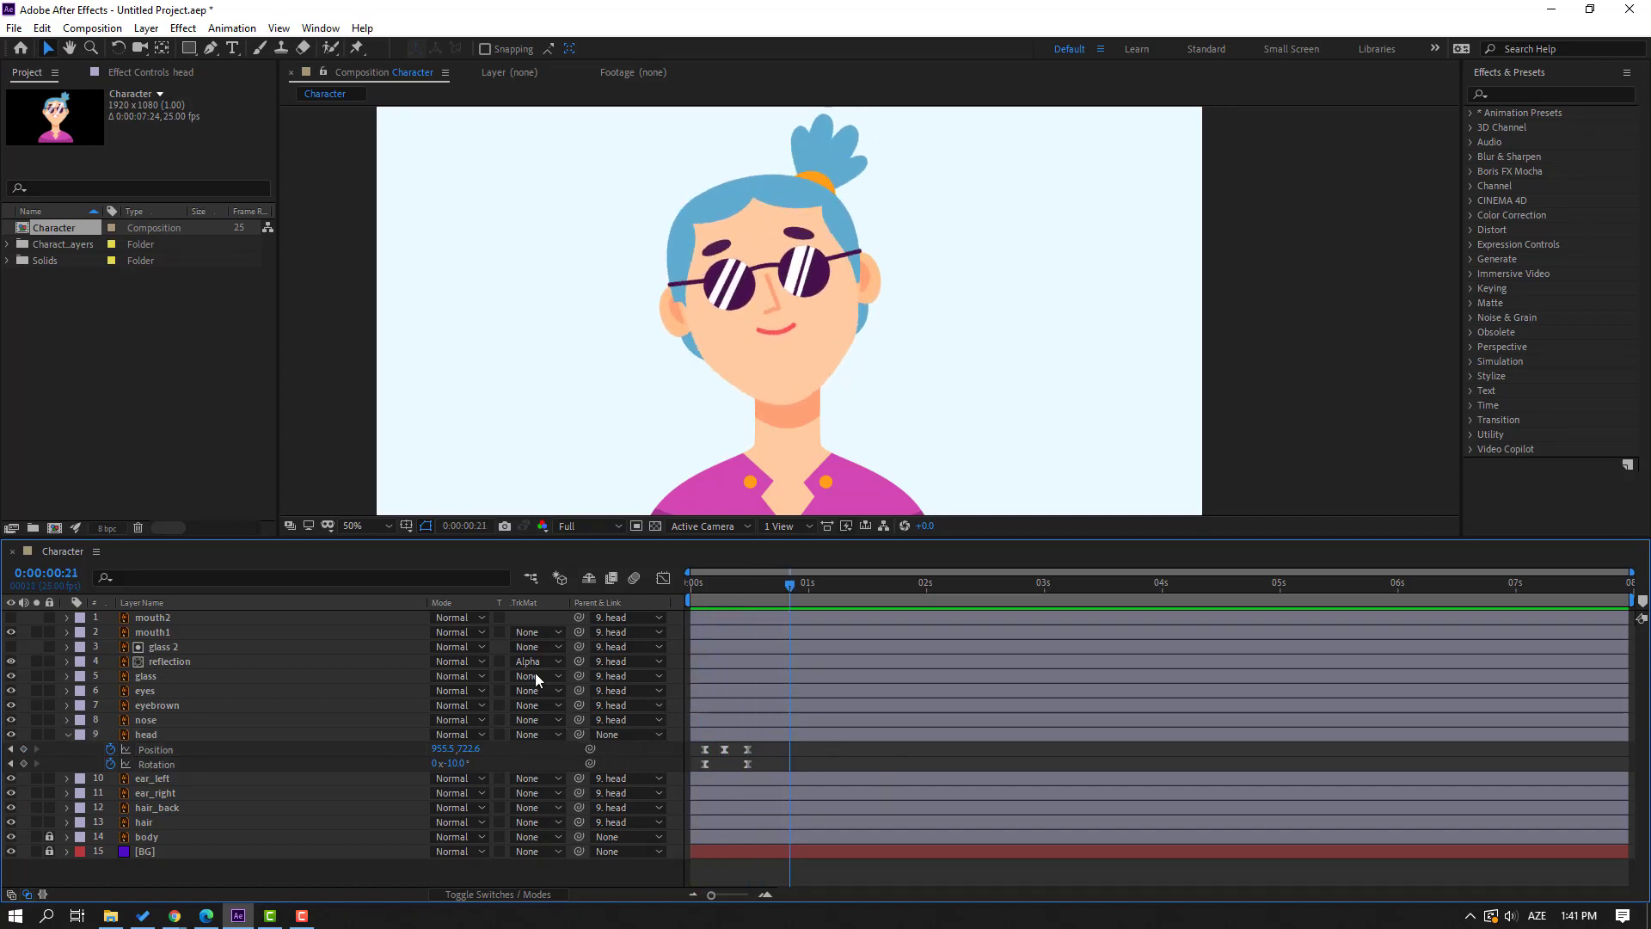
pyautogui.click(24, 749)
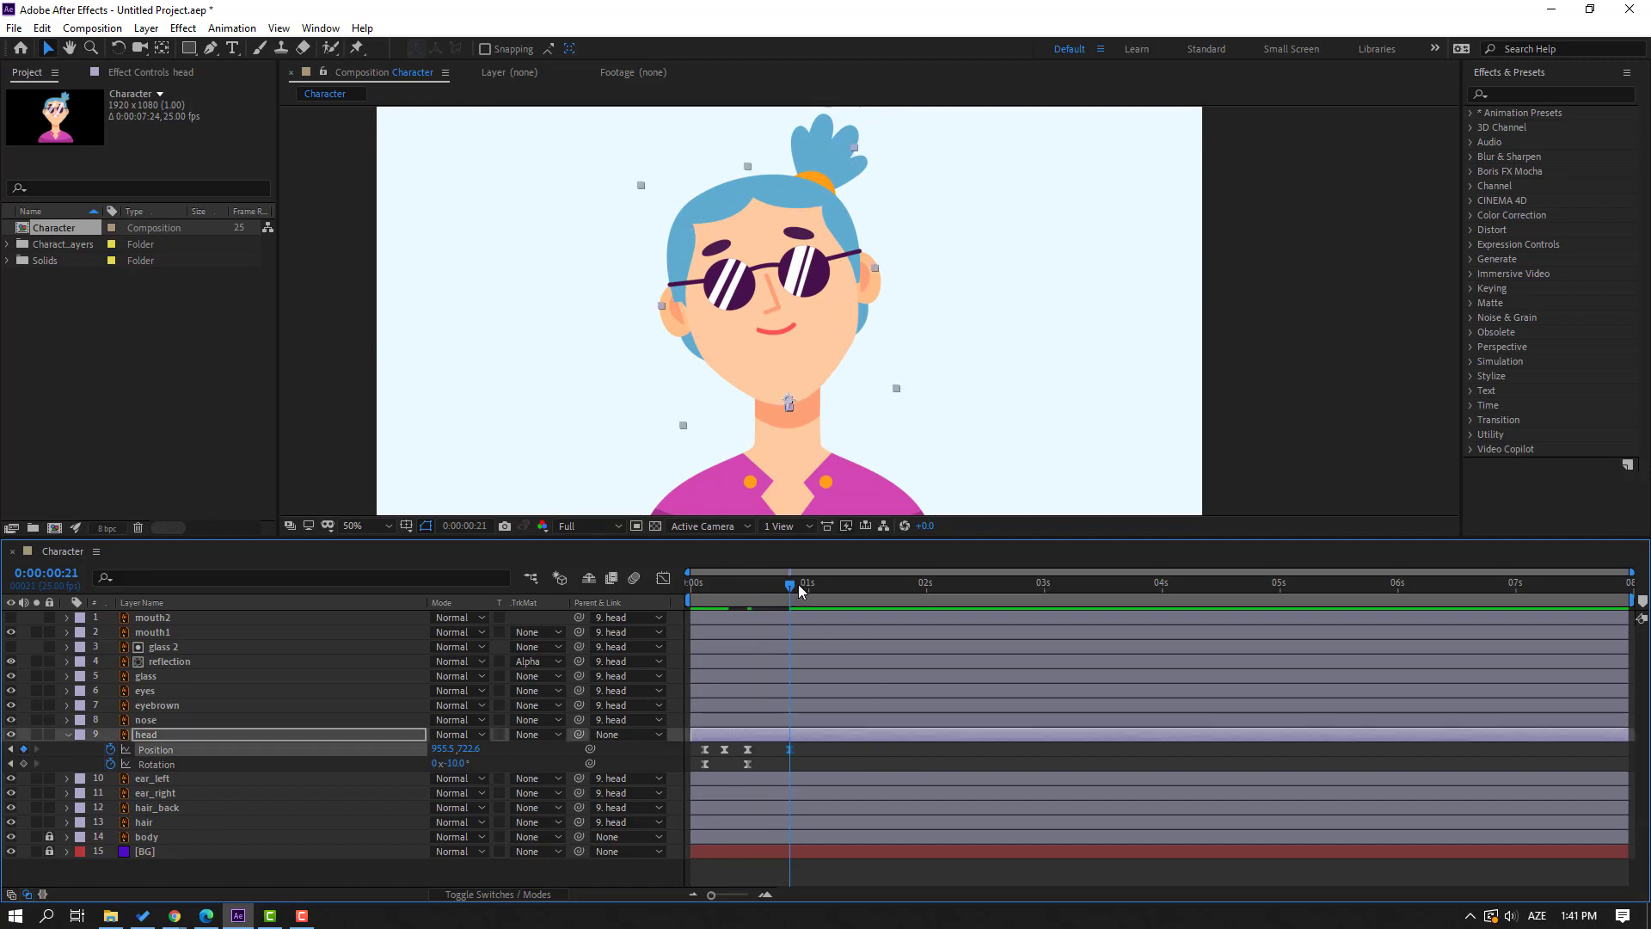
pyautogui.moveTo(798, 584); pyautogui.dragTo(843, 588)
pyautogui.moveTo(842, 585); pyautogui.dragTo(823, 588)
pyautogui.moveTo(471, 749); pyautogui.dragTo(472, 749)
pyautogui.moveTo(813, 584)
pyautogui.mouseDown()
pyautogui.moveTo(768, 588)
pyautogui.moveTo(860, 587)
pyautogui.moveTo(791, 595)
pyautogui.moveTo(846, 586)
pyautogui.mouseUp()
pyautogui.click(23, 764)
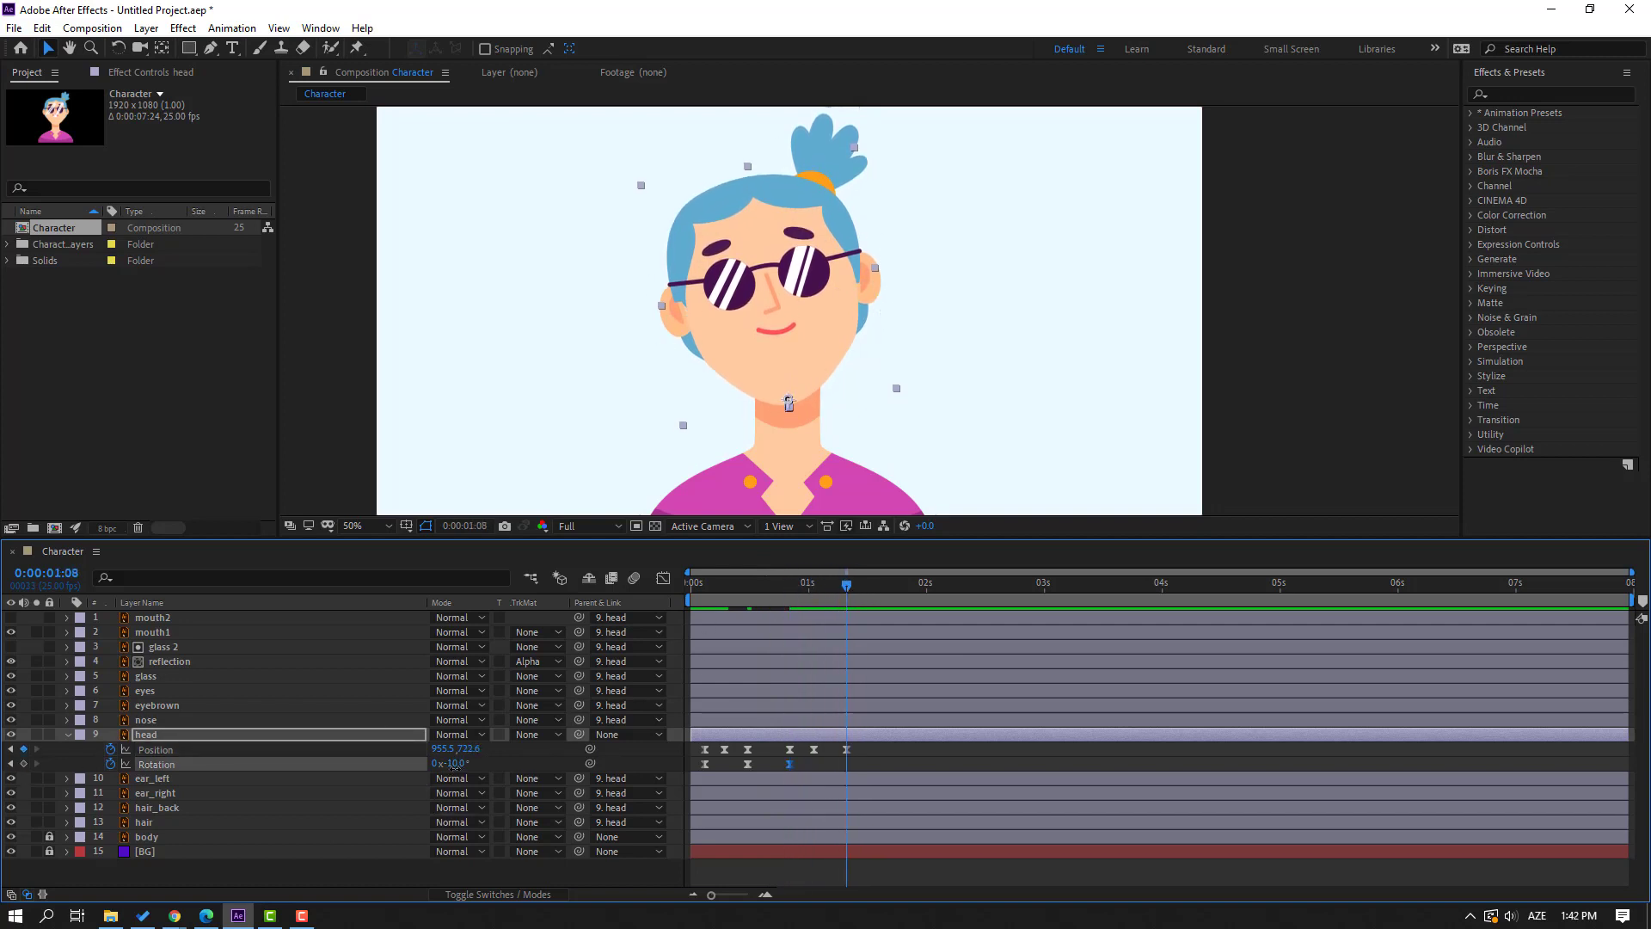
pyautogui.press('Return')
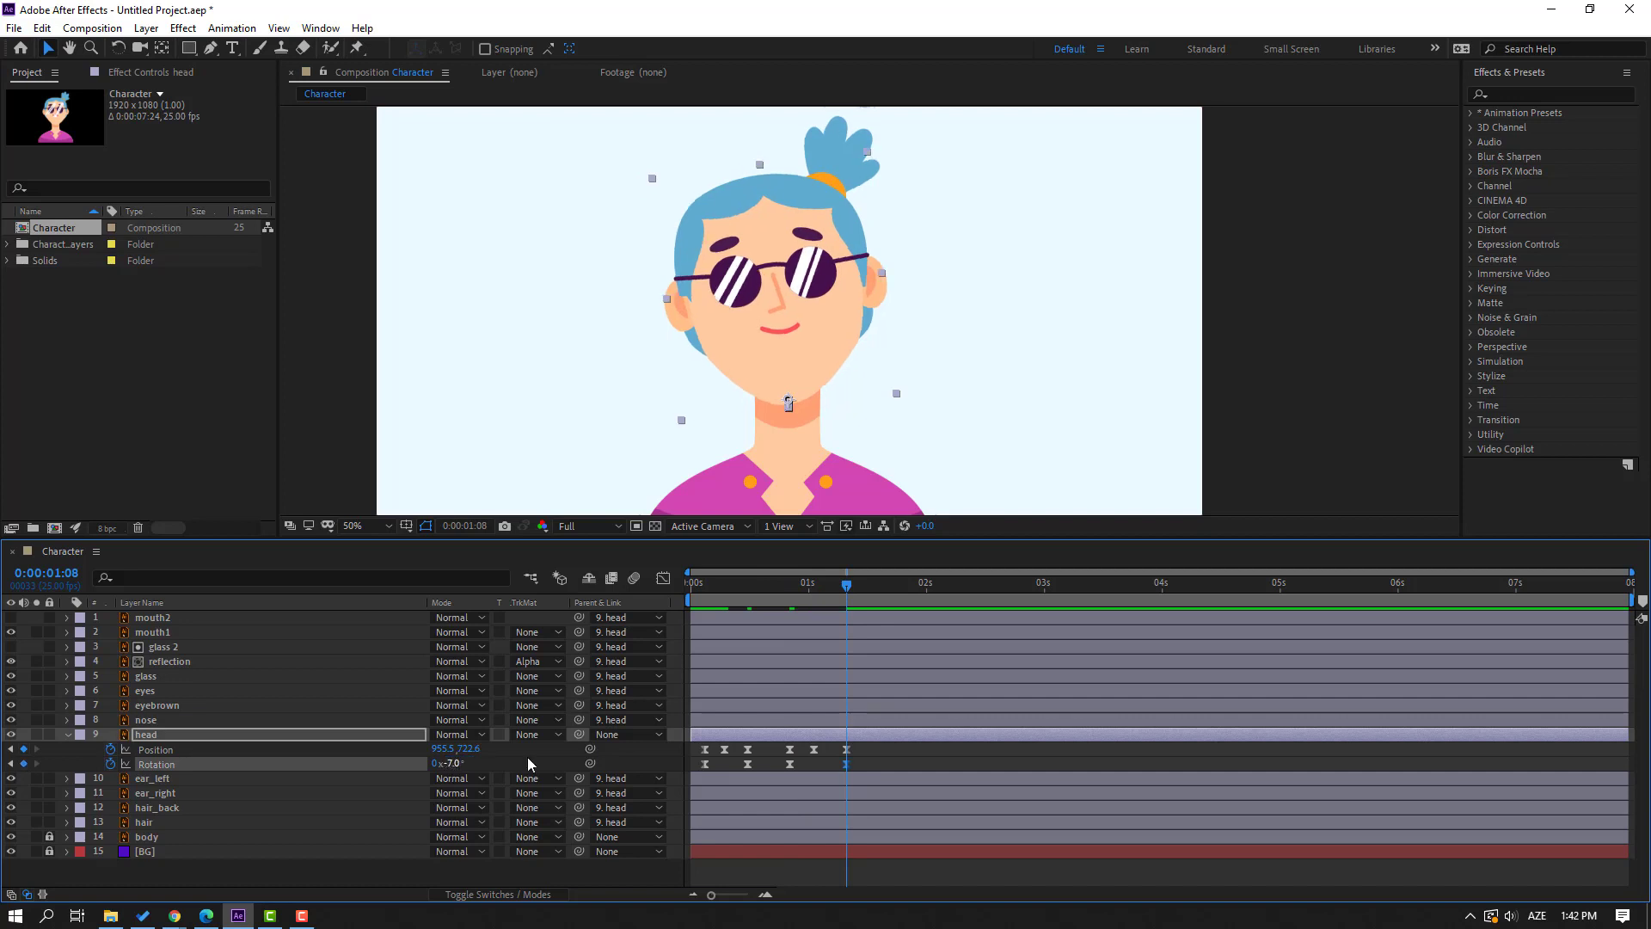
# Shift the later head Position and Rotation keyframes one frame later.
pyautogui.moveTo(781, 584); pyautogui.dragTo(859, 600)
pyautogui.click(937, 742)
pyautogui.press('space')
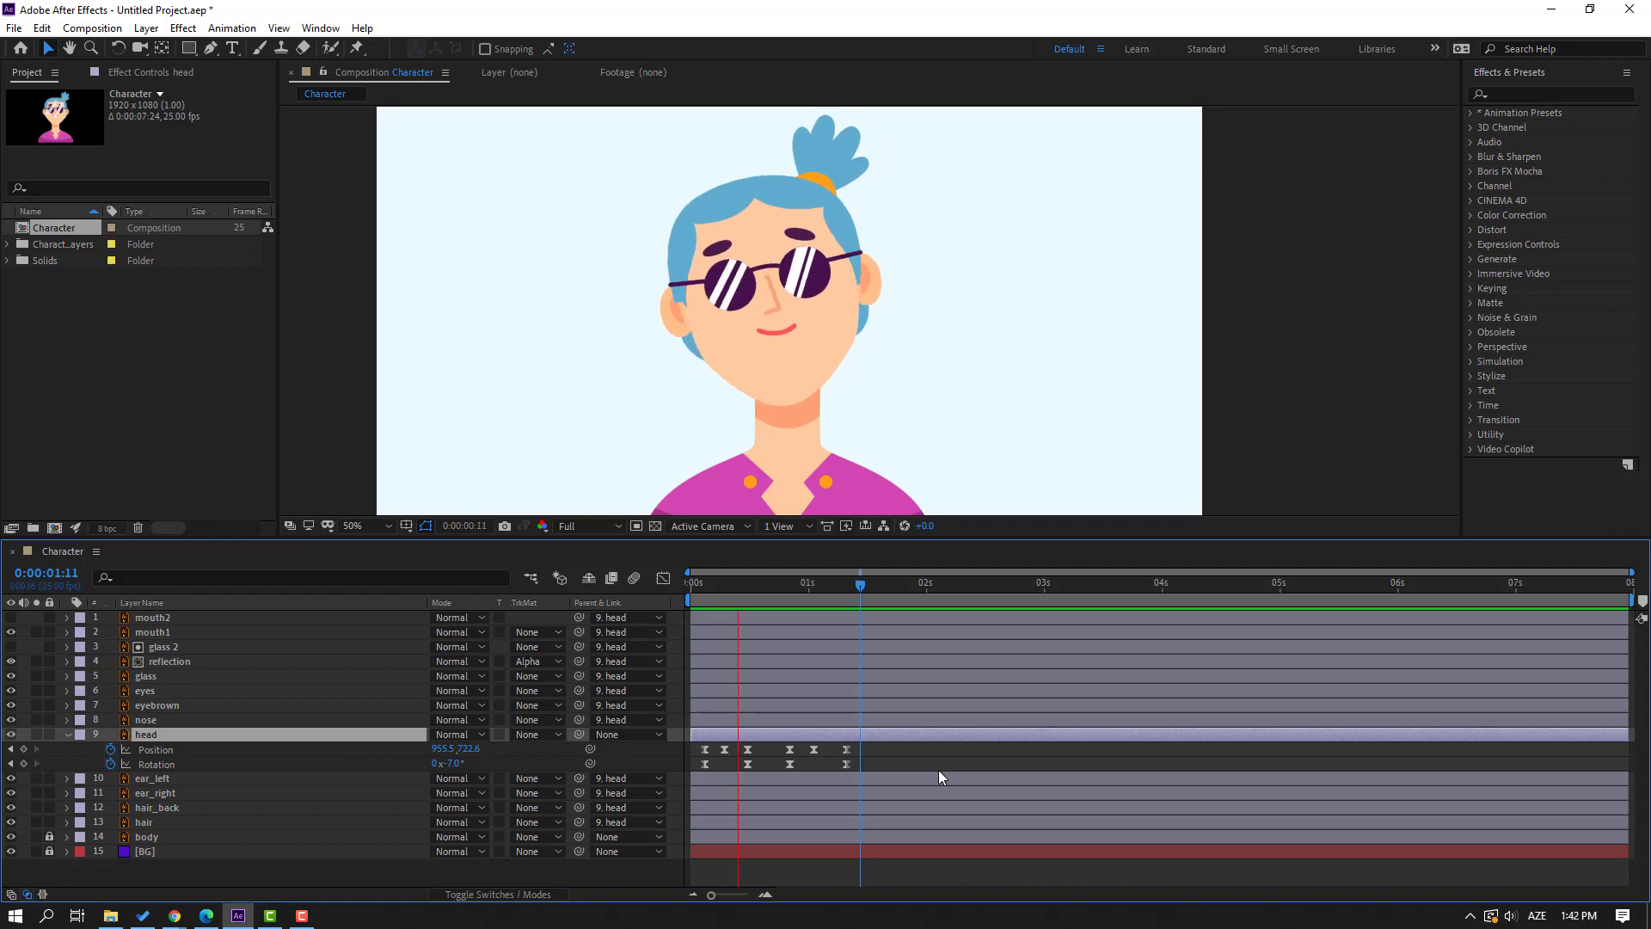
pyautogui.press('space')
pyautogui.moveTo(879, 745); pyautogui.dragTo(793, 766)
pyautogui.click(891, 761)
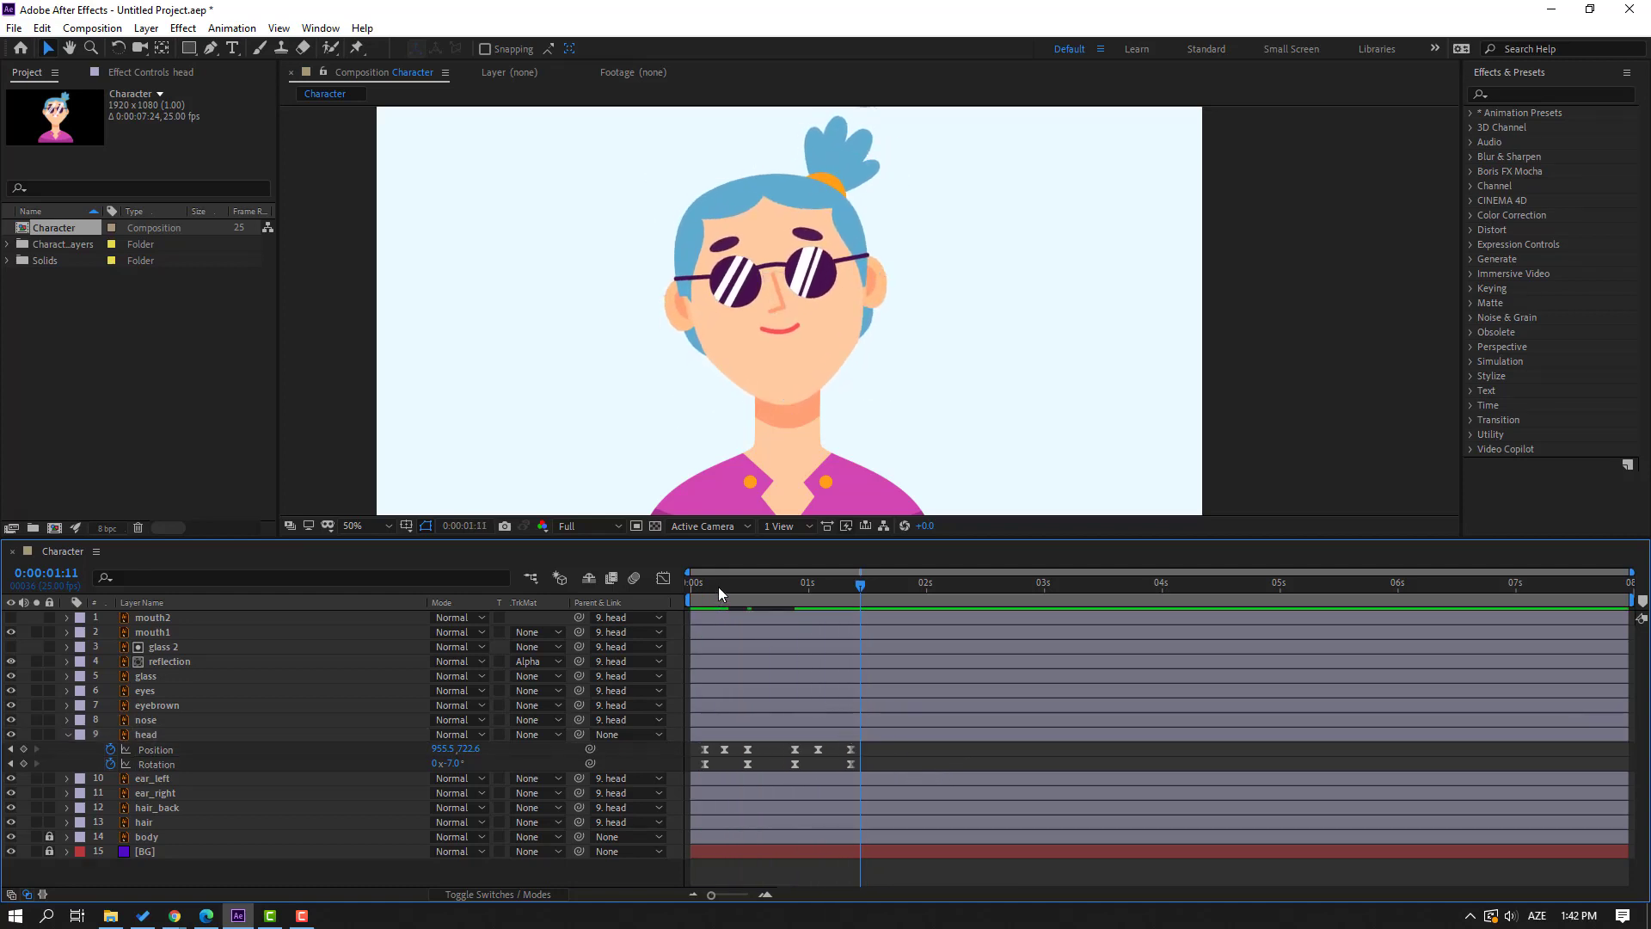
pyautogui.moveTo(718, 586); pyautogui.dragTo(704, 583)
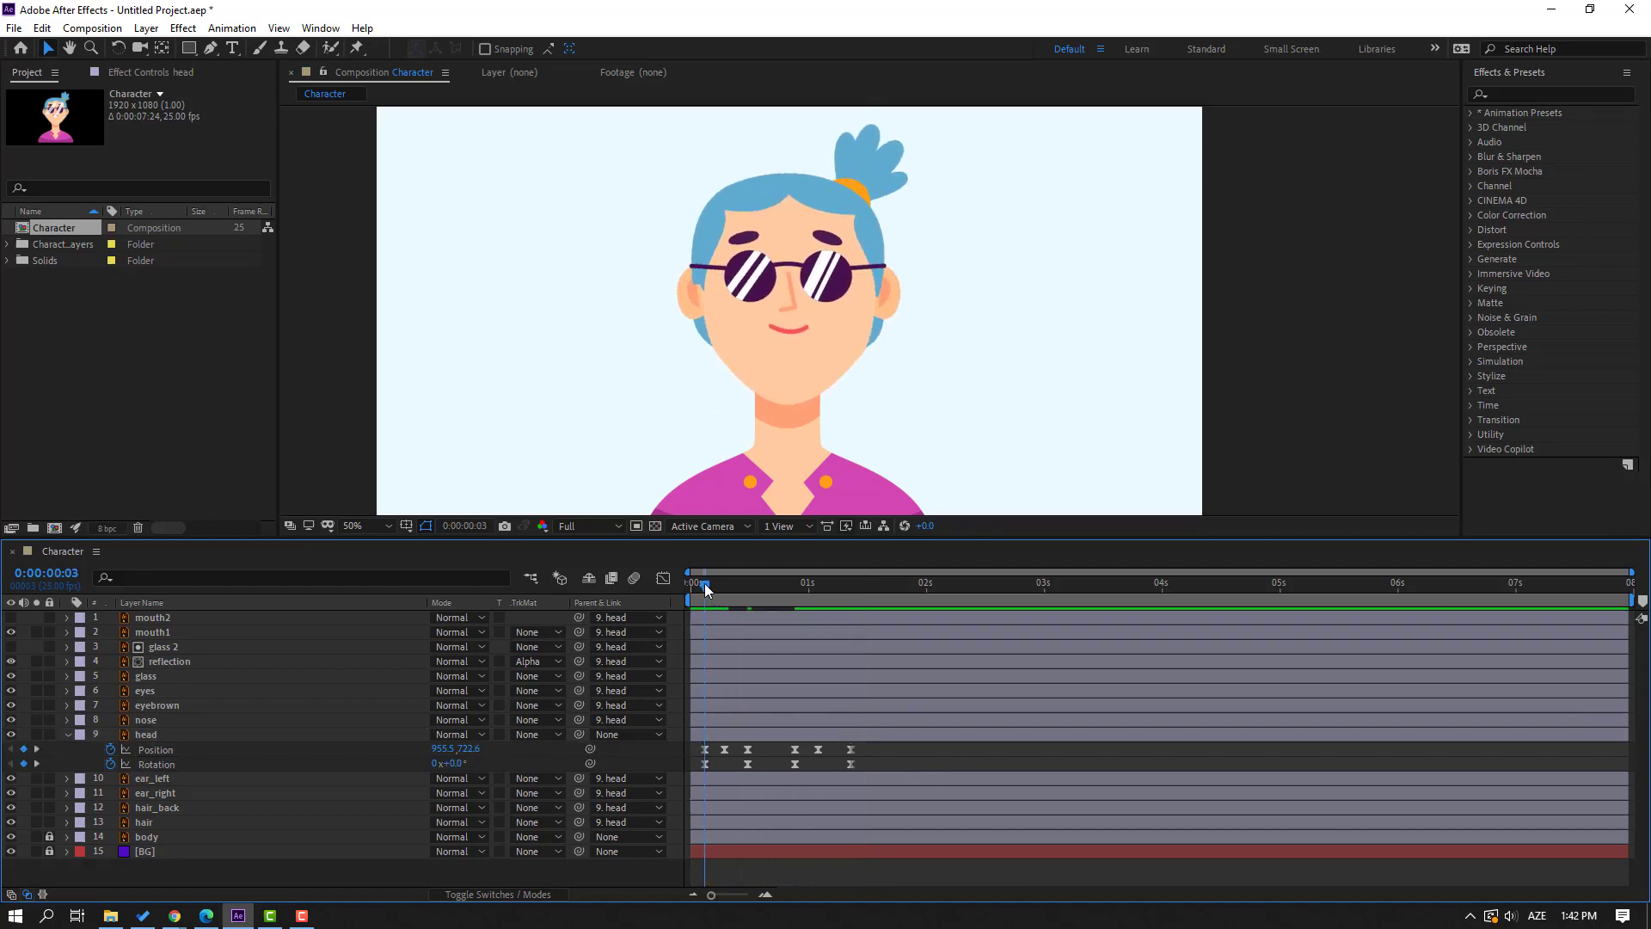
# Key reflection Position X from 174.8 at frame 3 to 241.8 at frame 13, with Easy Ease Out.
pyautogui.click(176, 662)
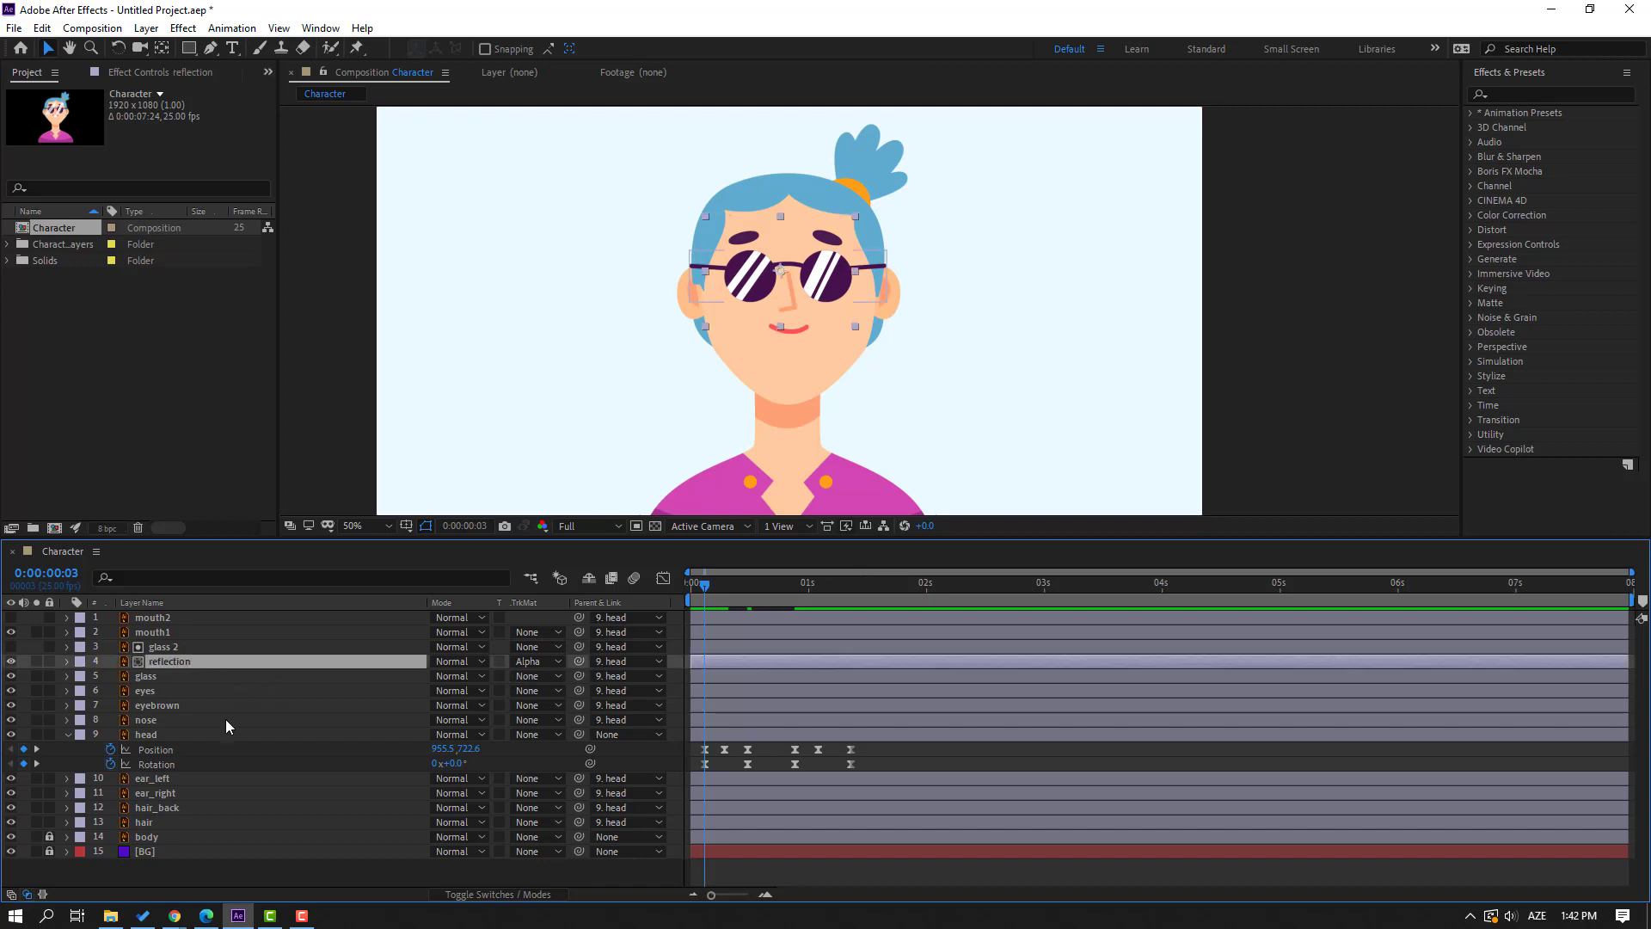
pyautogui.press('p')
pyautogui.moveTo(445, 684); pyautogui.dragTo(398, 679)
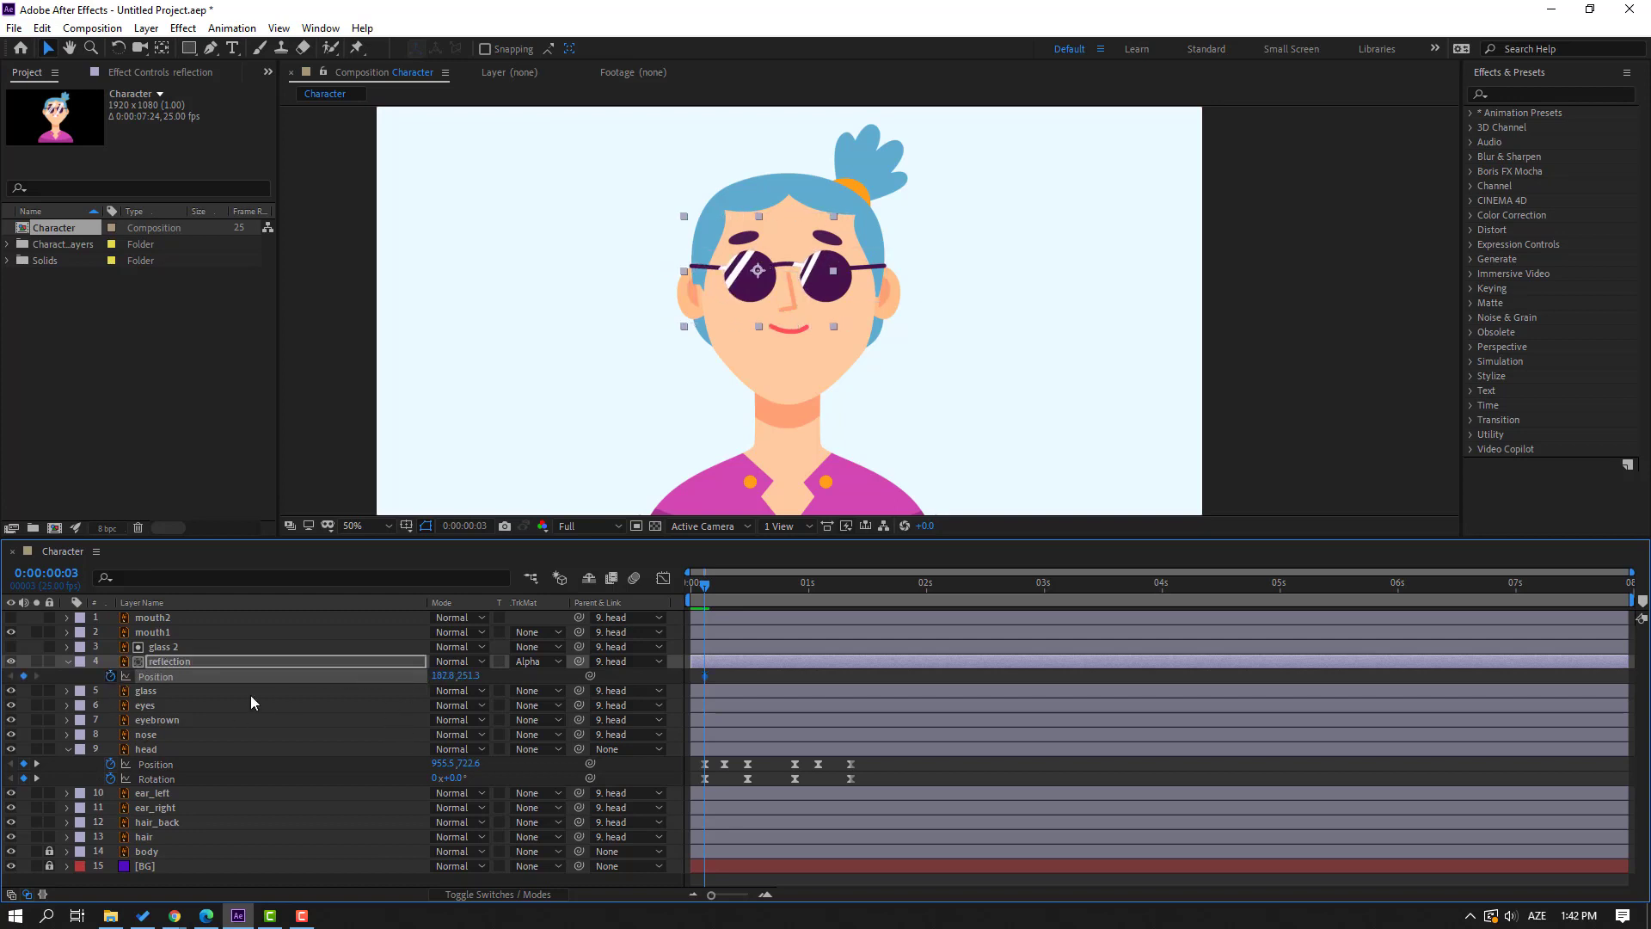
pyautogui.moveTo(712, 580); pyautogui.dragTo(750, 586)
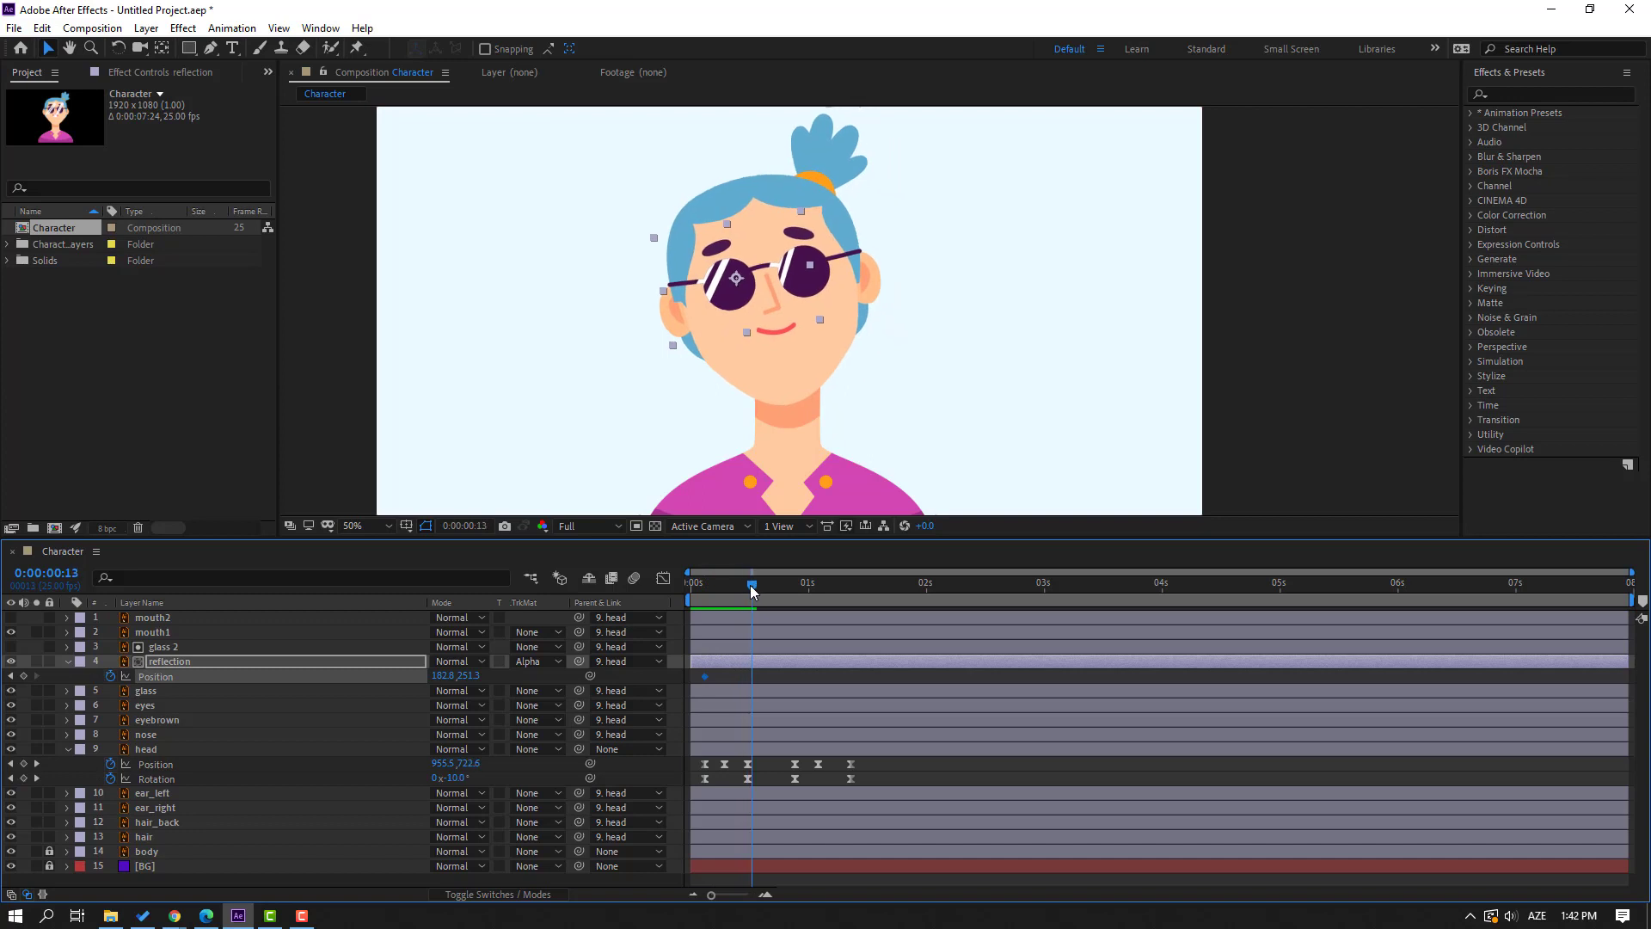
pyautogui.moveTo(457, 676); pyautogui.dragTo(531, 675)
pyautogui.moveTo(718, 588); pyautogui.dragTo(767, 588)
pyautogui.rightClick(706, 677)
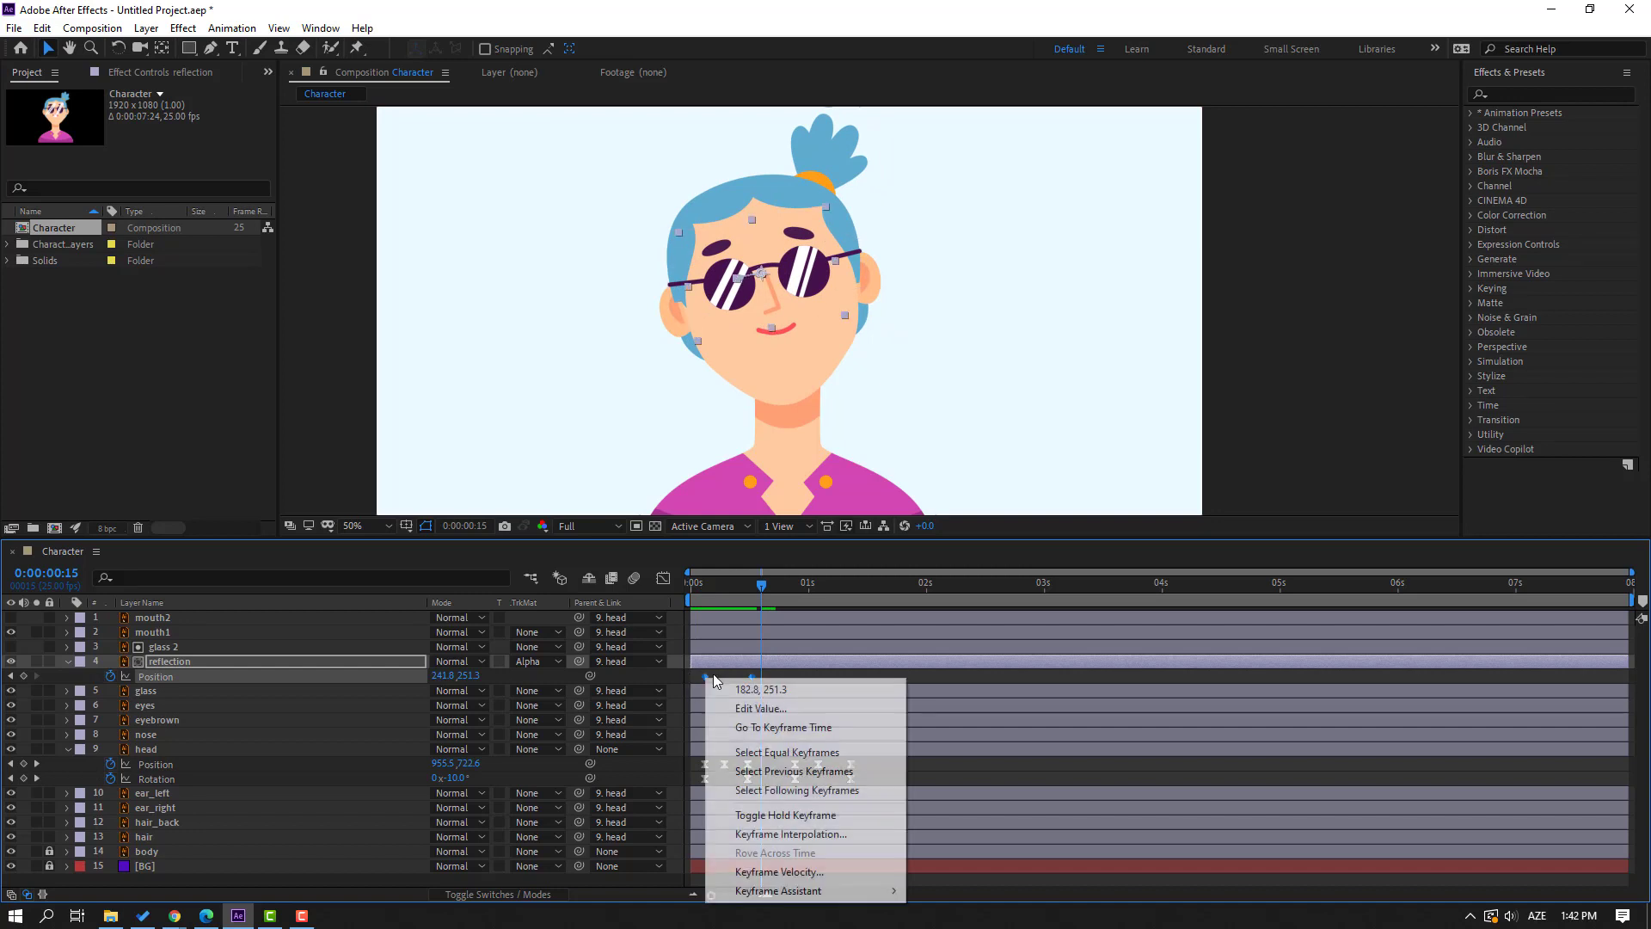
pyautogui.moveTo(817, 890)
pyautogui.click(960, 815)
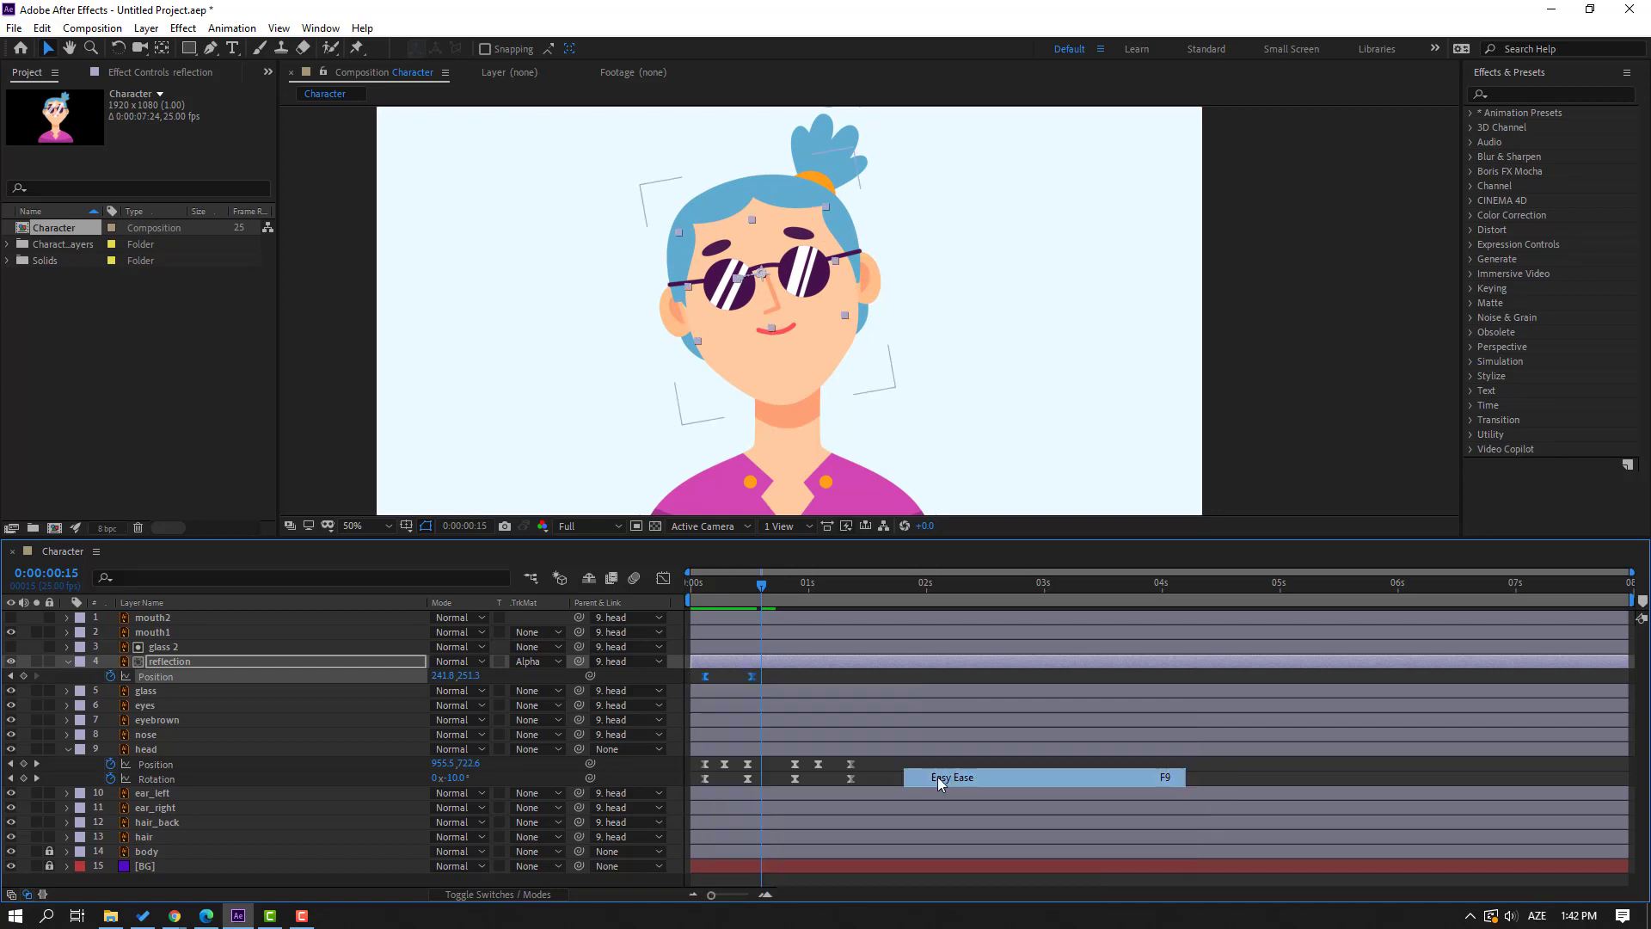
# Retime the second reflection keyframe later and key X back to 223.8 at frame 22.
pyautogui.click(811, 678)
pyautogui.press('space')
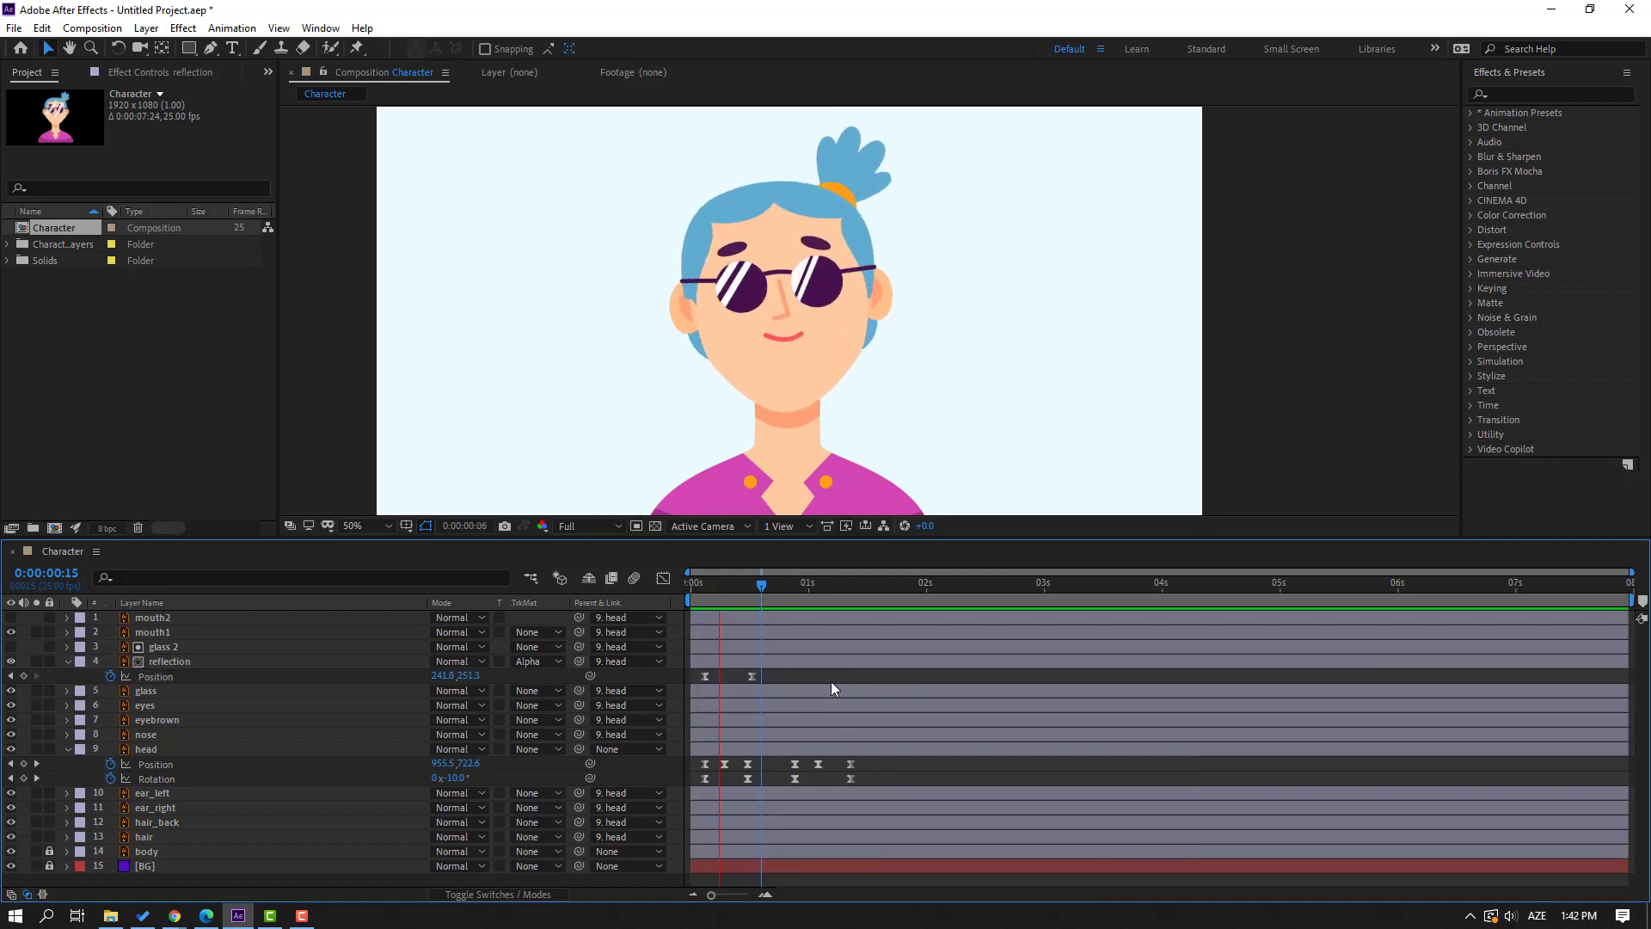
pyautogui.moveTo(750, 677); pyautogui.dragTo(765, 676)
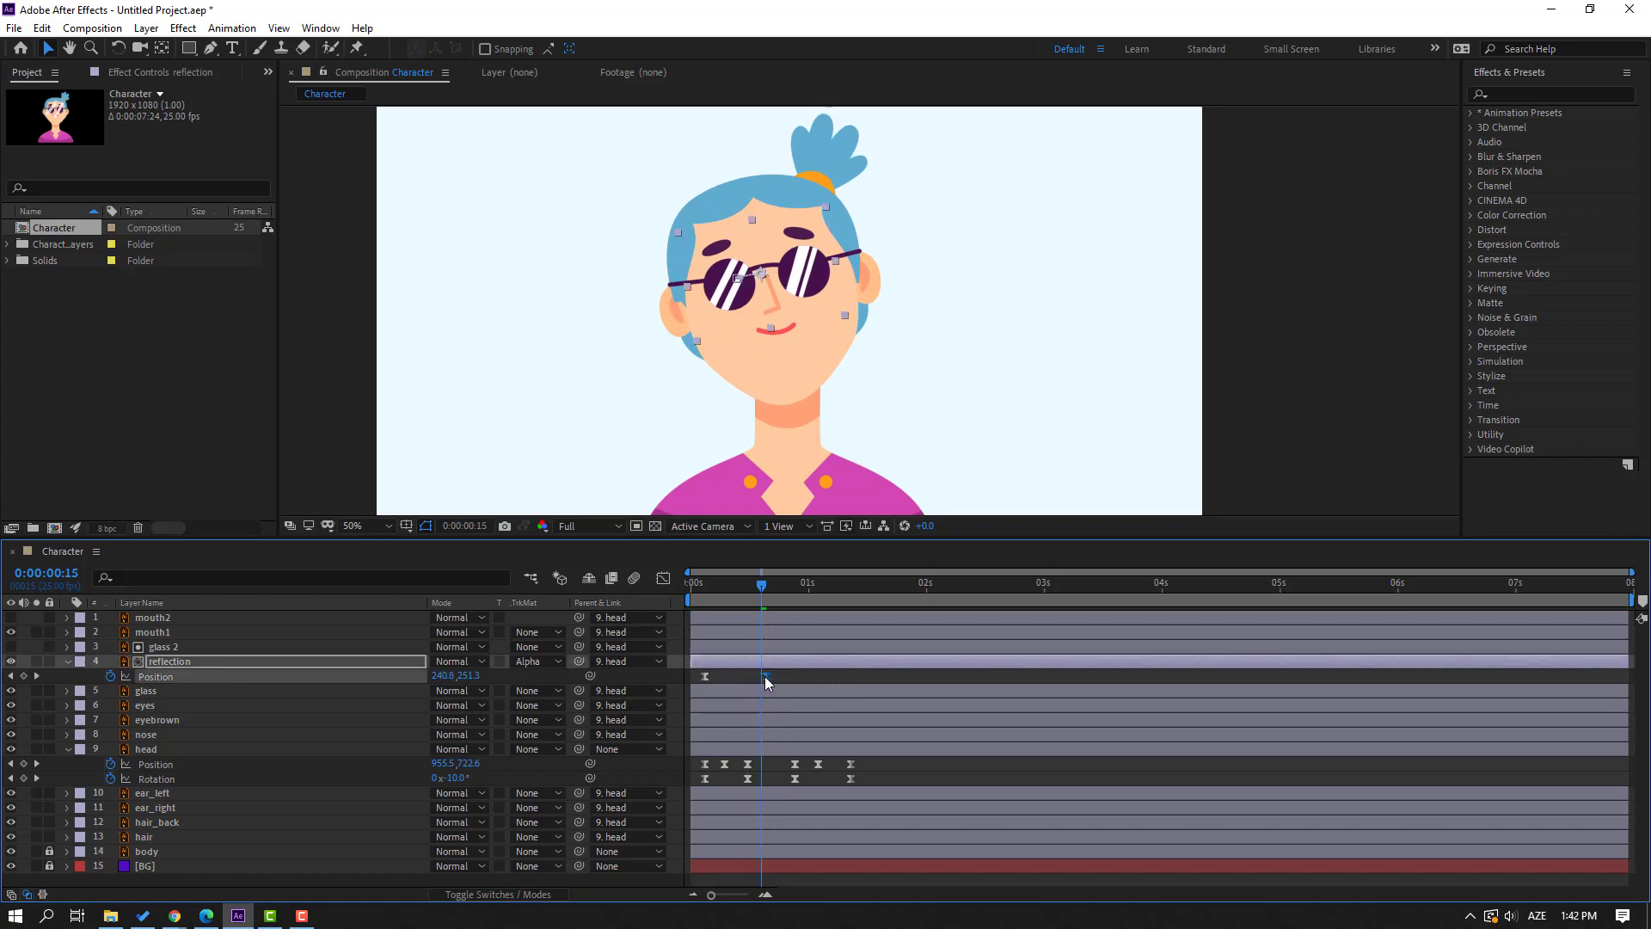
pyautogui.moveTo(778, 585); pyautogui.dragTo(852, 594)
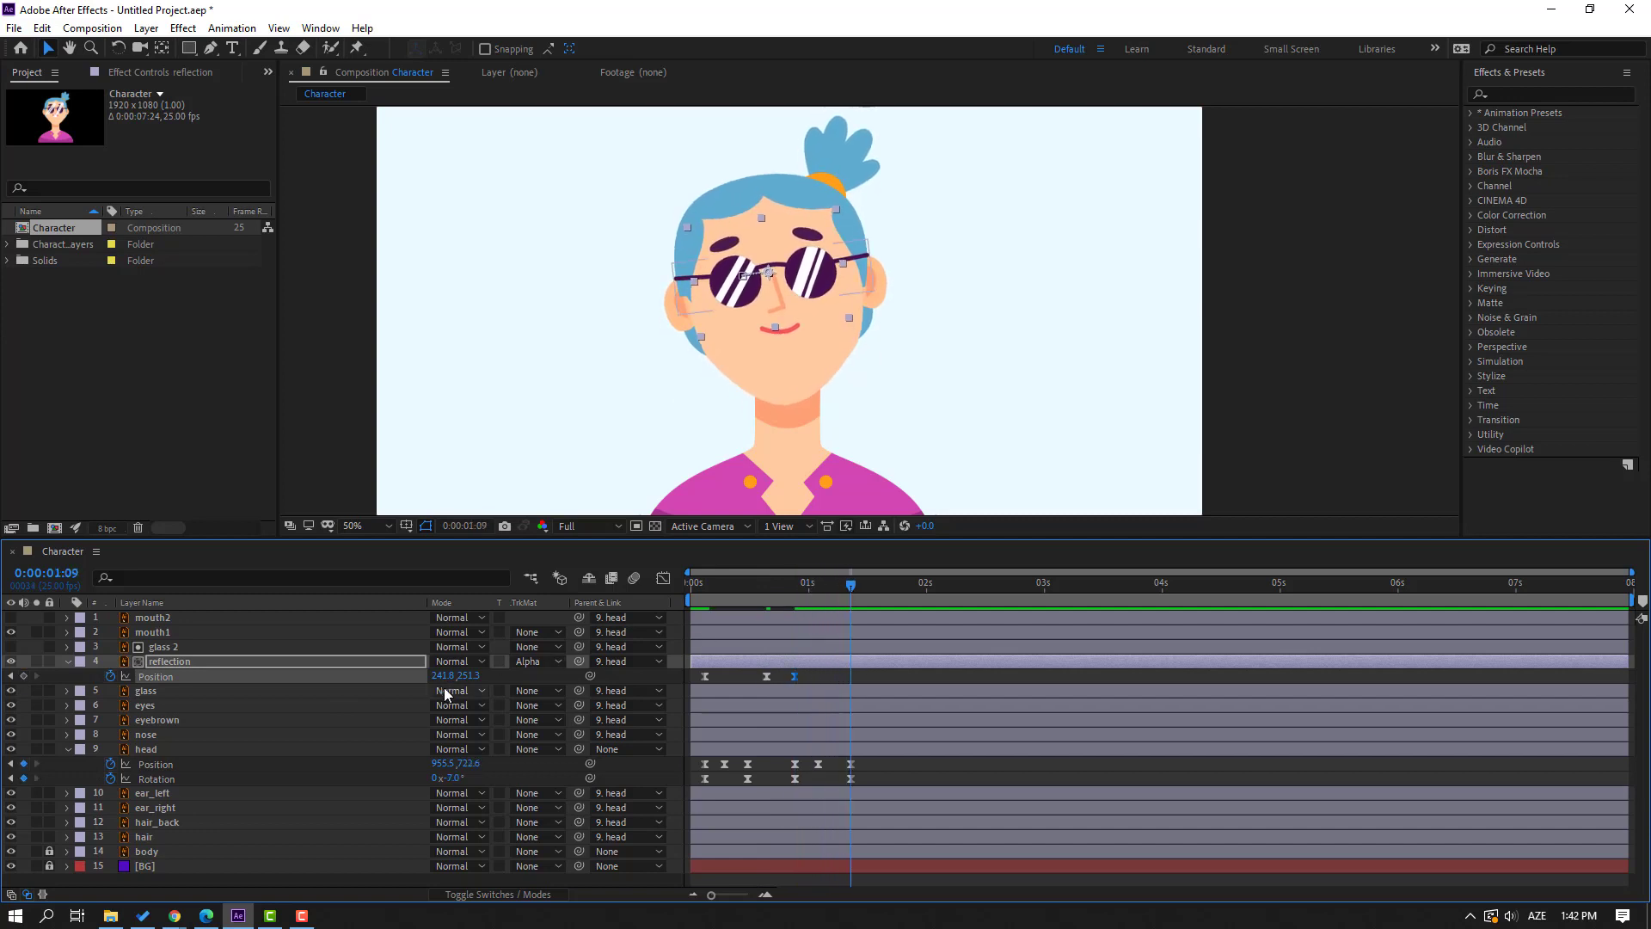
pyautogui.moveTo(446, 676); pyautogui.dragTo(435, 676)
pyautogui.press('space')
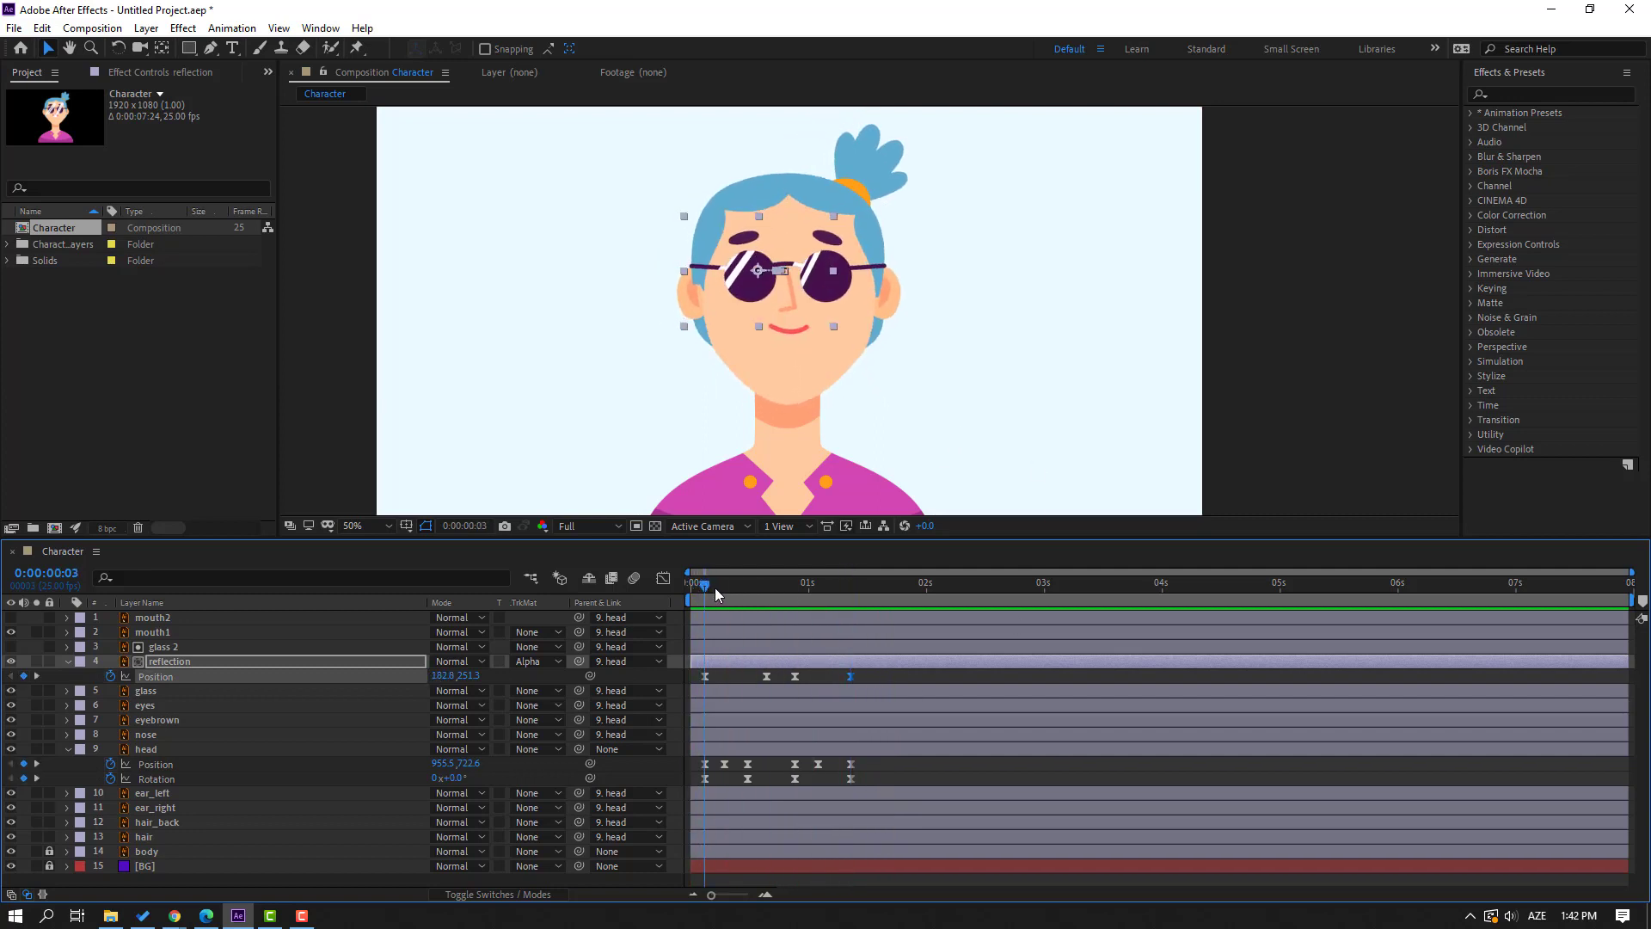
pyautogui.moveTo(716, 588); pyautogui.dragTo(736, 588)
# Split mouth1 at frame 9, delete the later part, and make the grinning mouth2 visible.
pyautogui.click(159, 632)
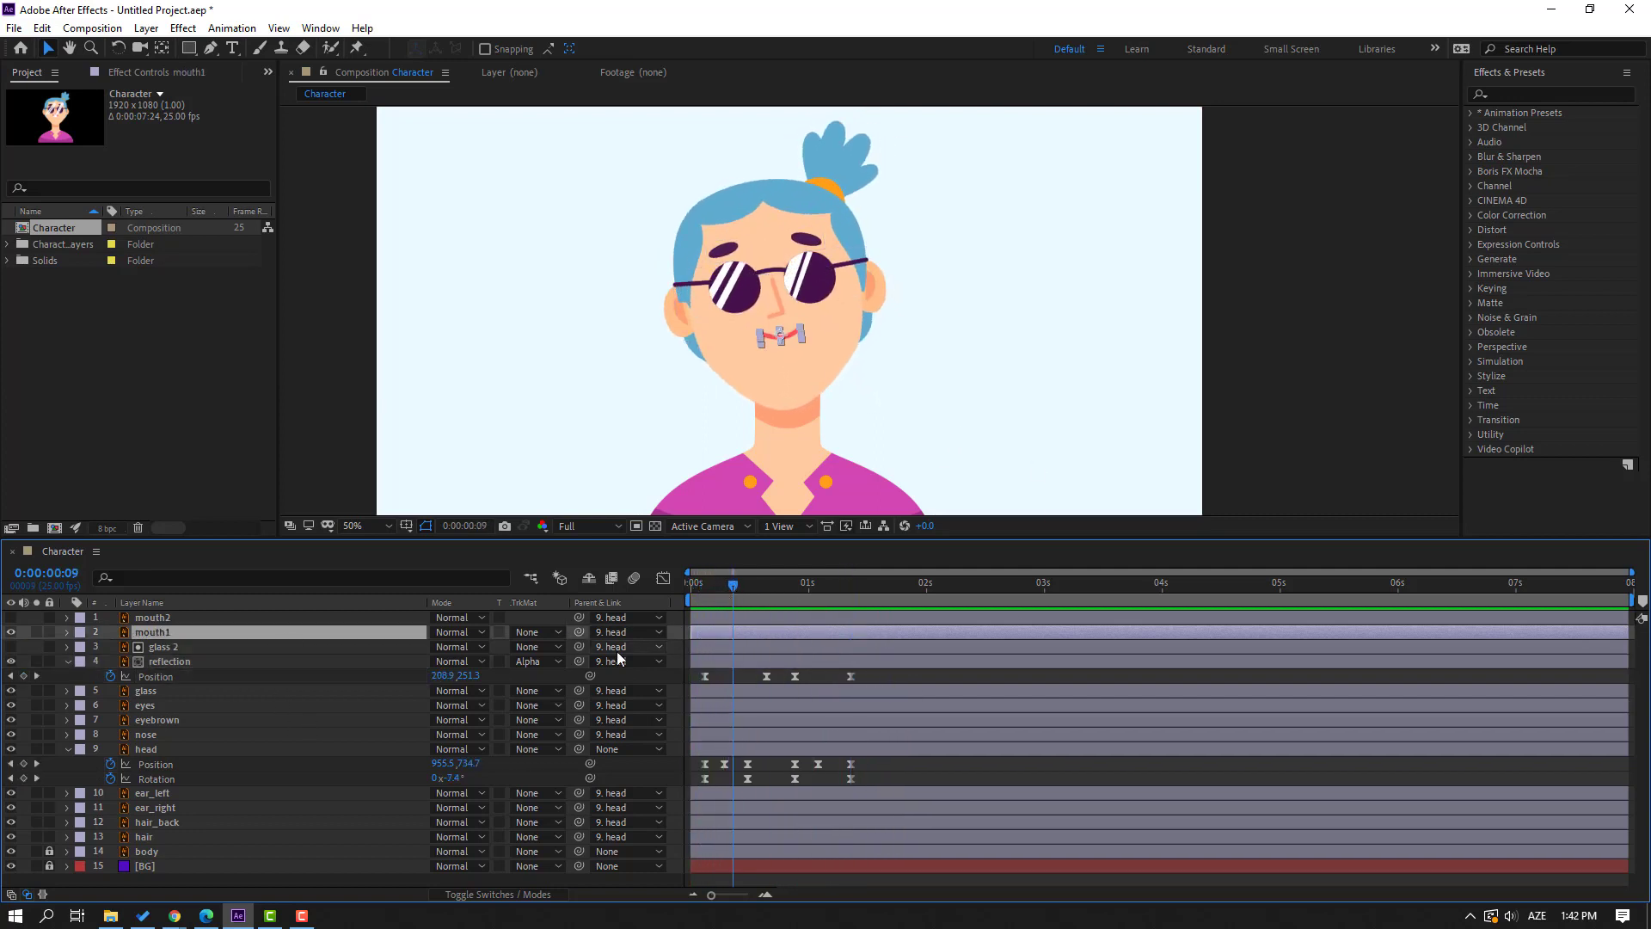
pyautogui.click(42, 28)
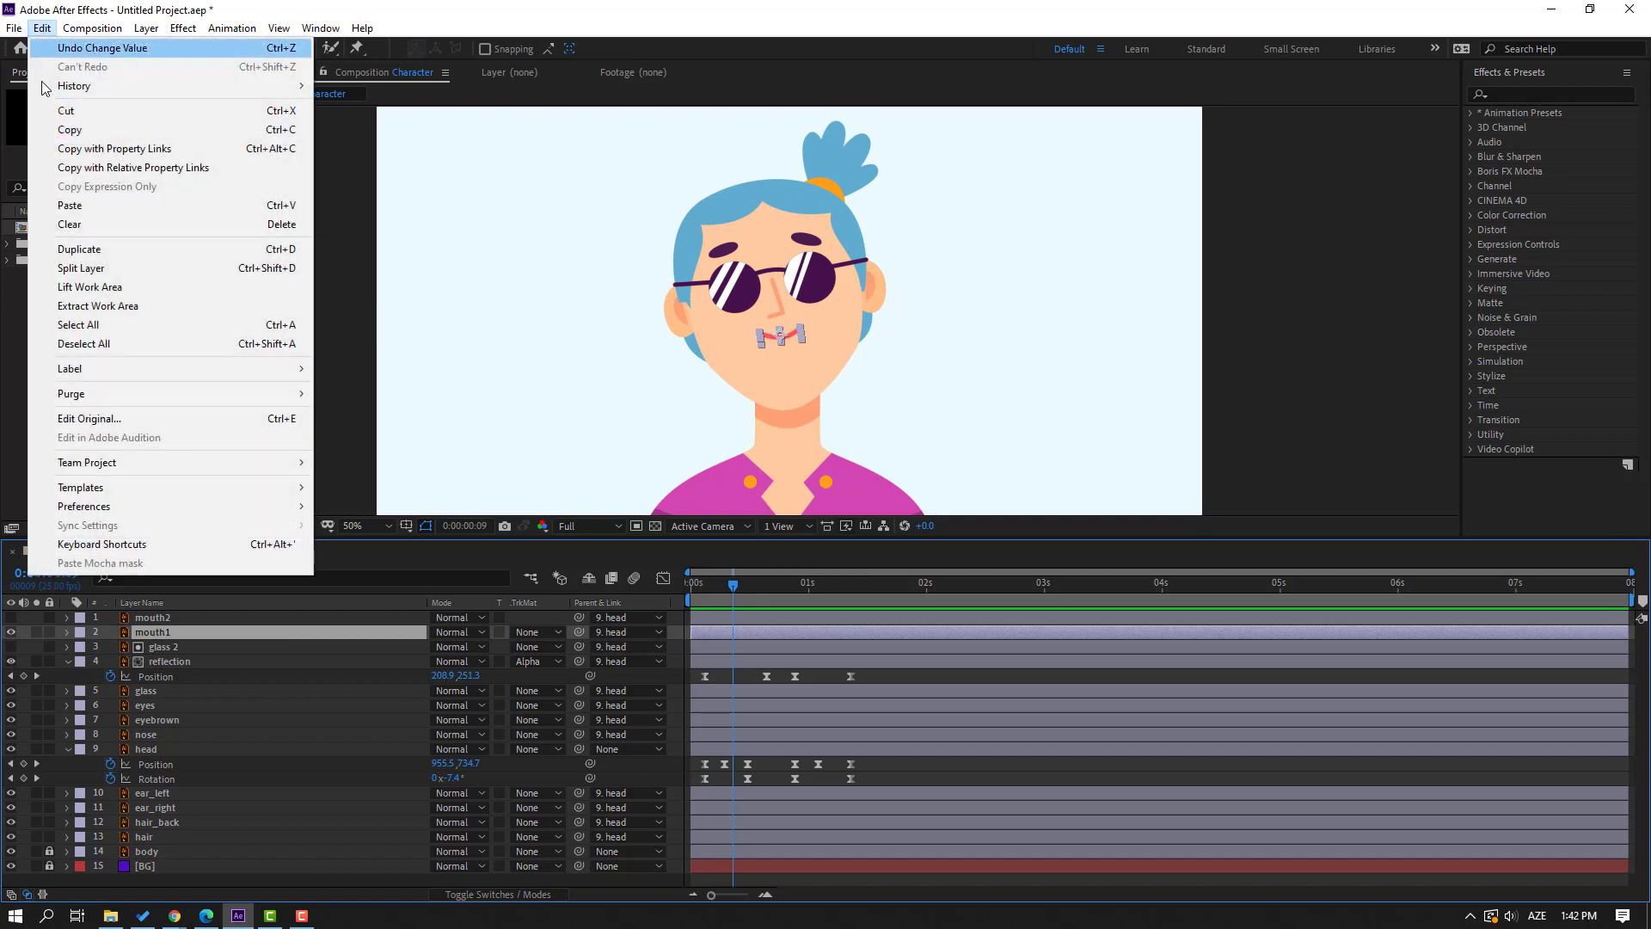
pyautogui.click(62, 270)
pyautogui.press('Delete')
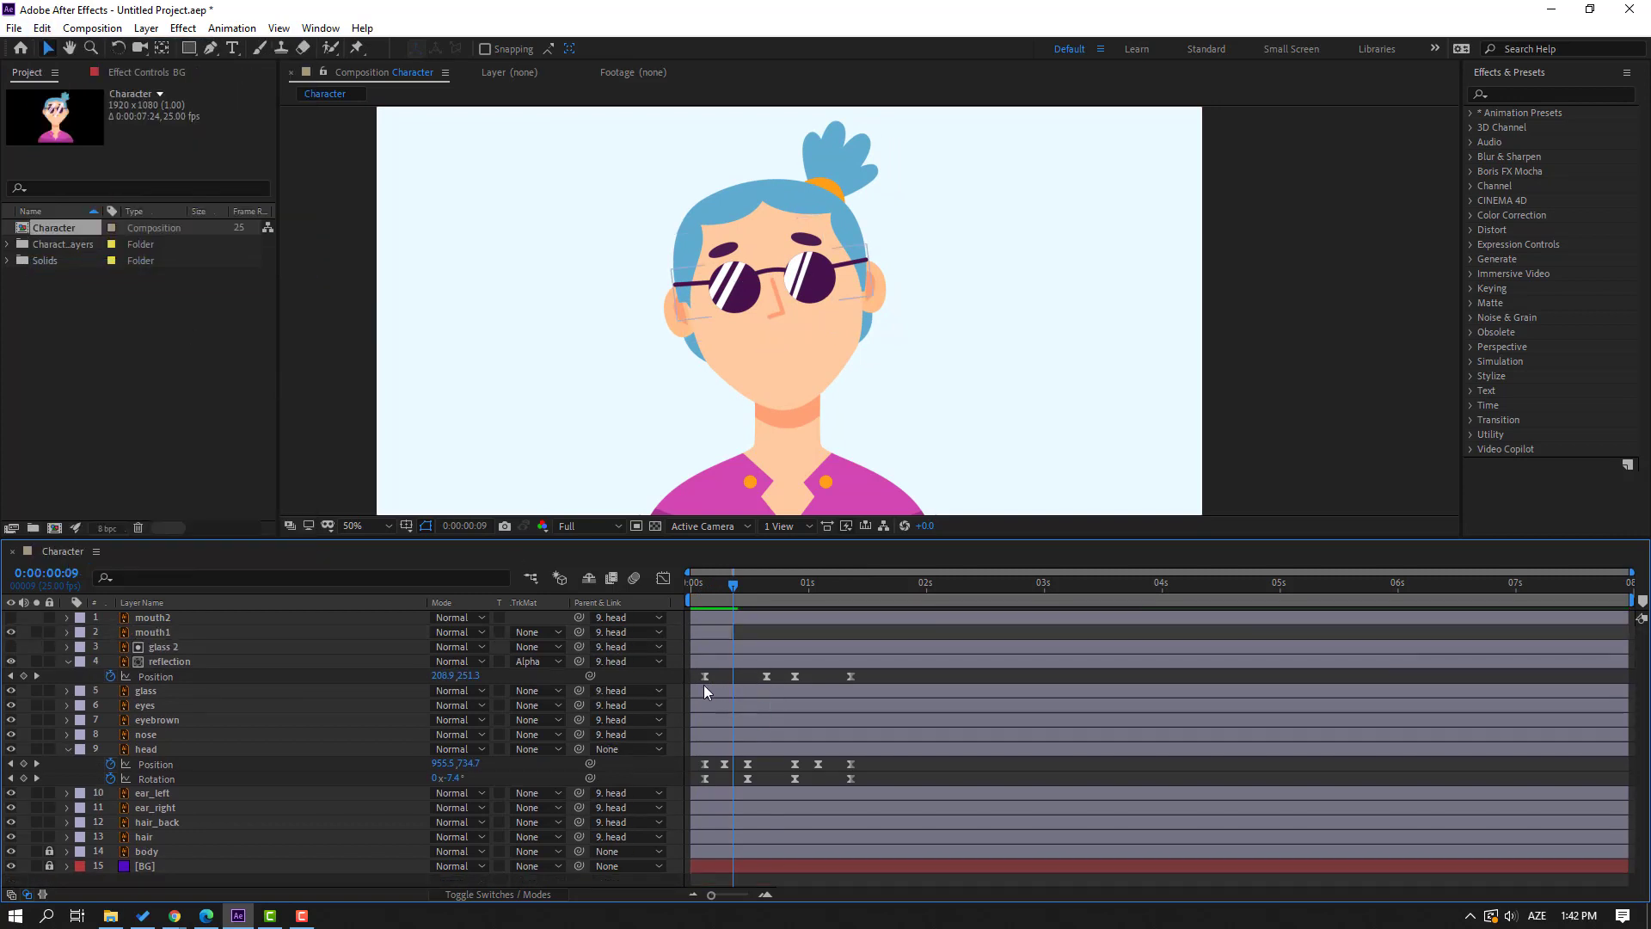
pyautogui.click(163, 619)
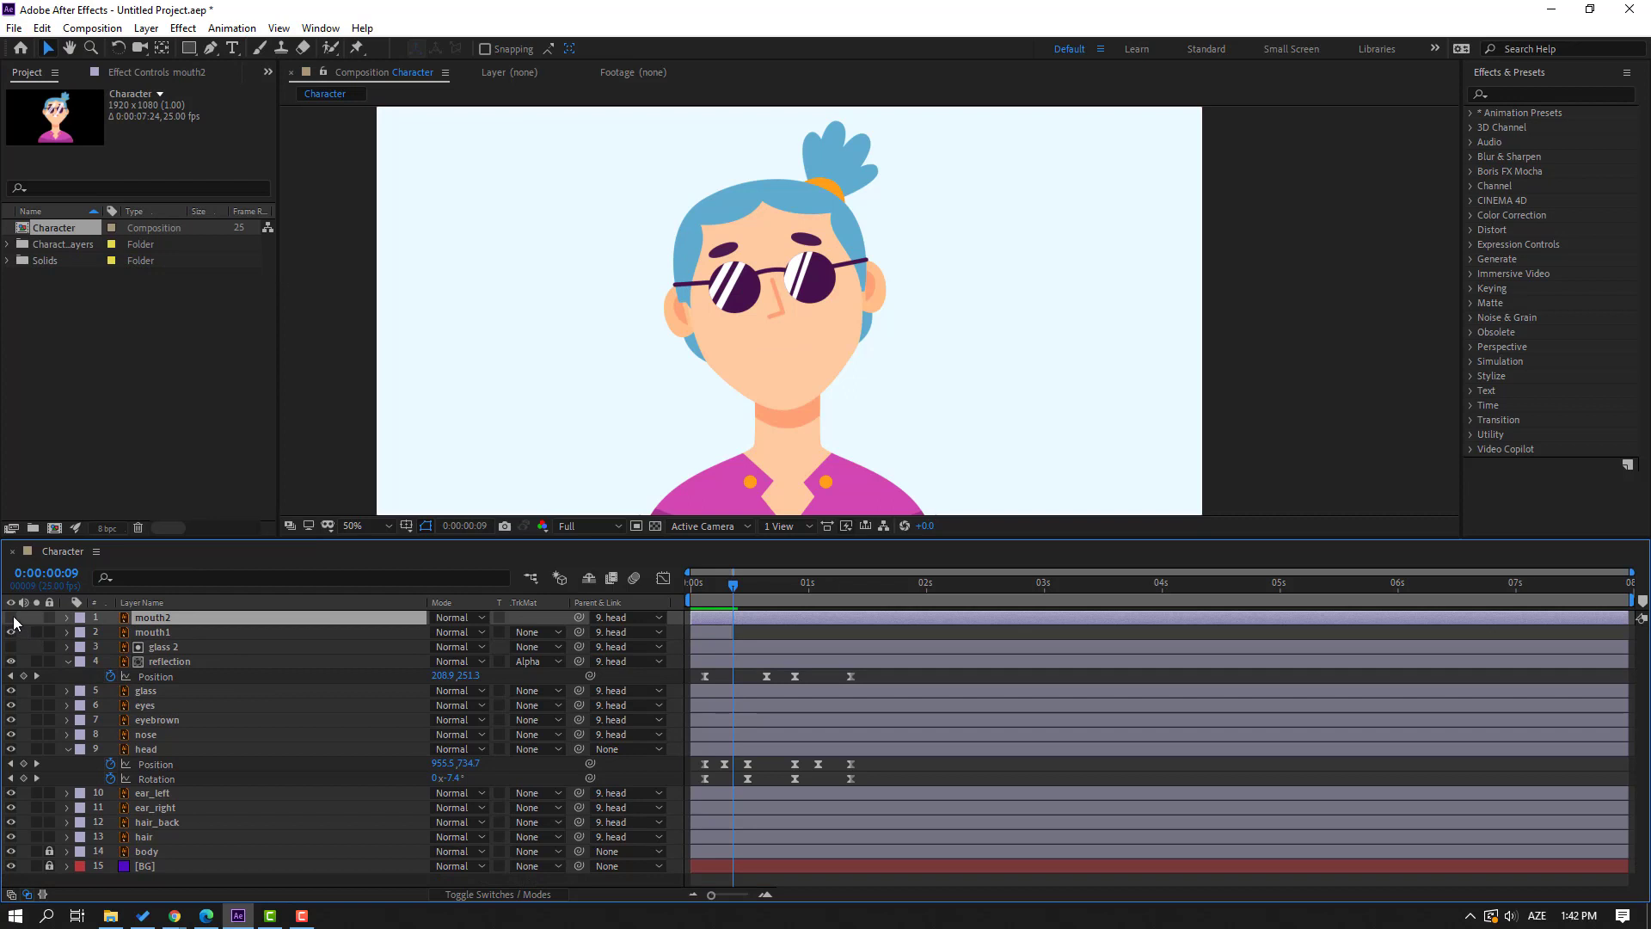
pyautogui.click(12, 617)
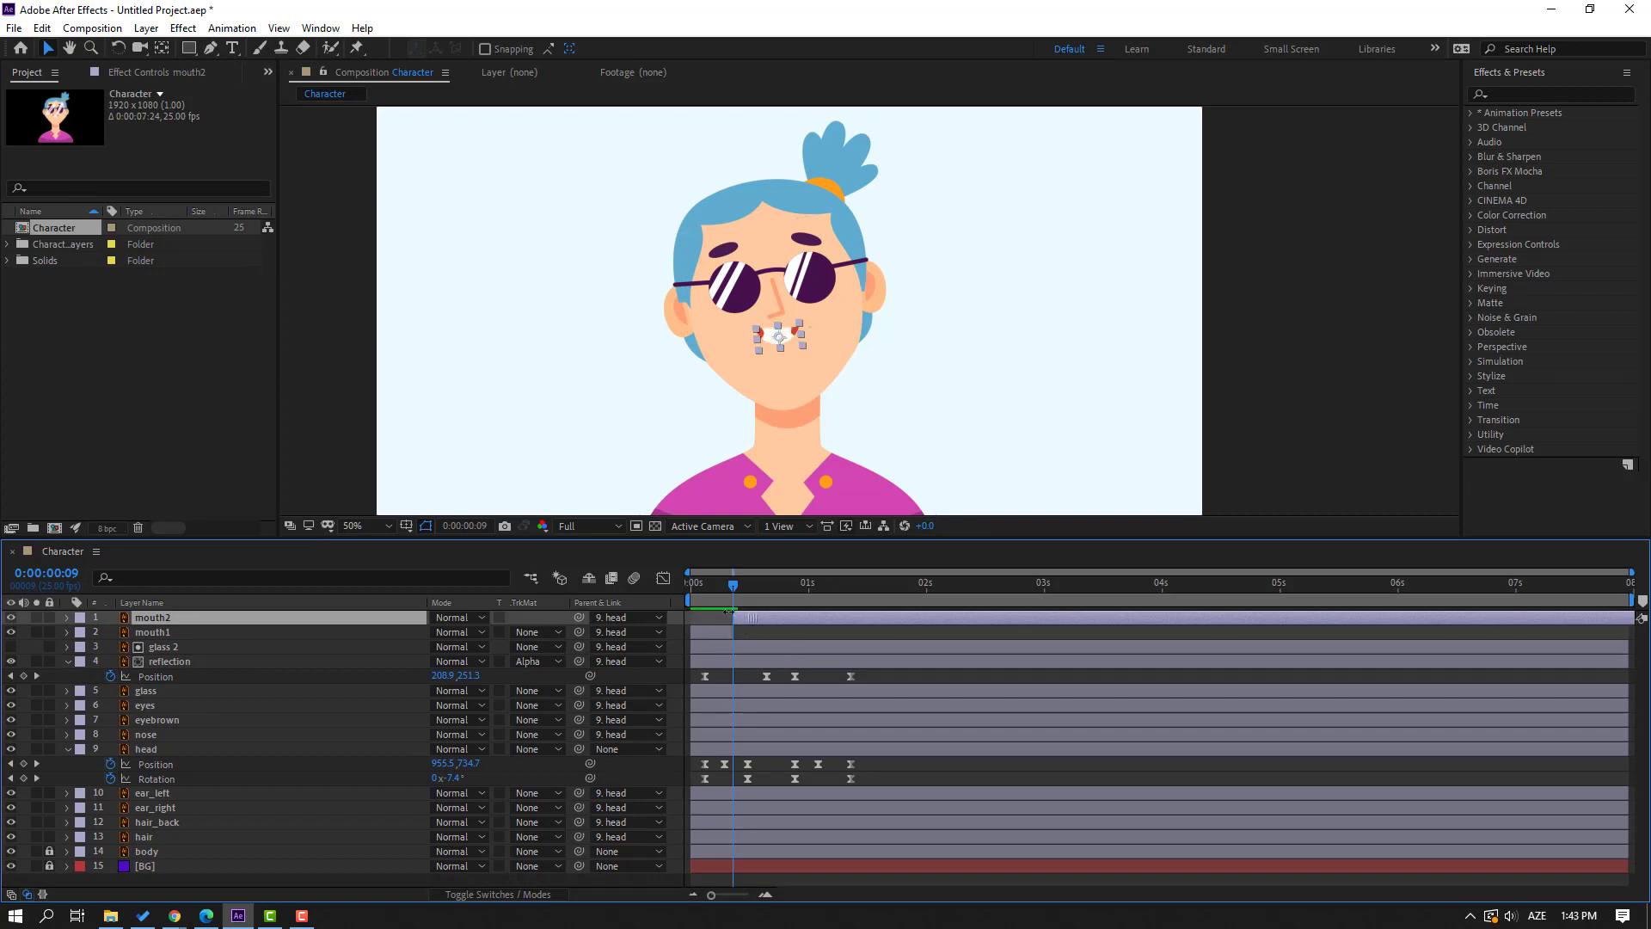
pyautogui.moveTo(709, 585); pyautogui.dragTo(771, 585)
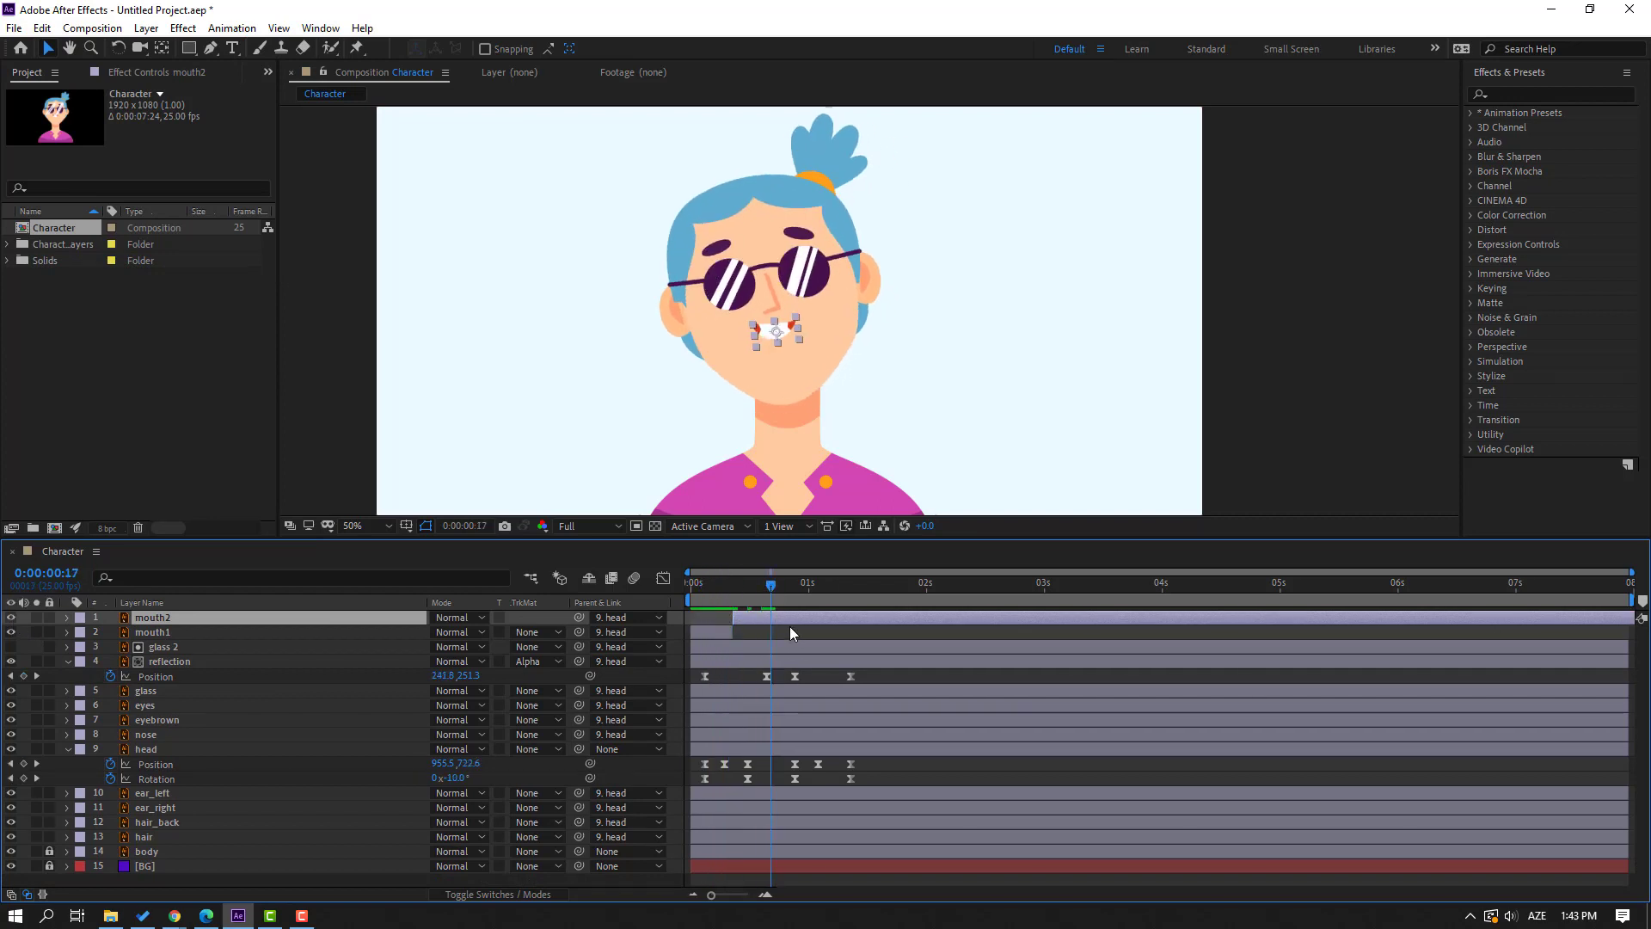
pyautogui.press('space')
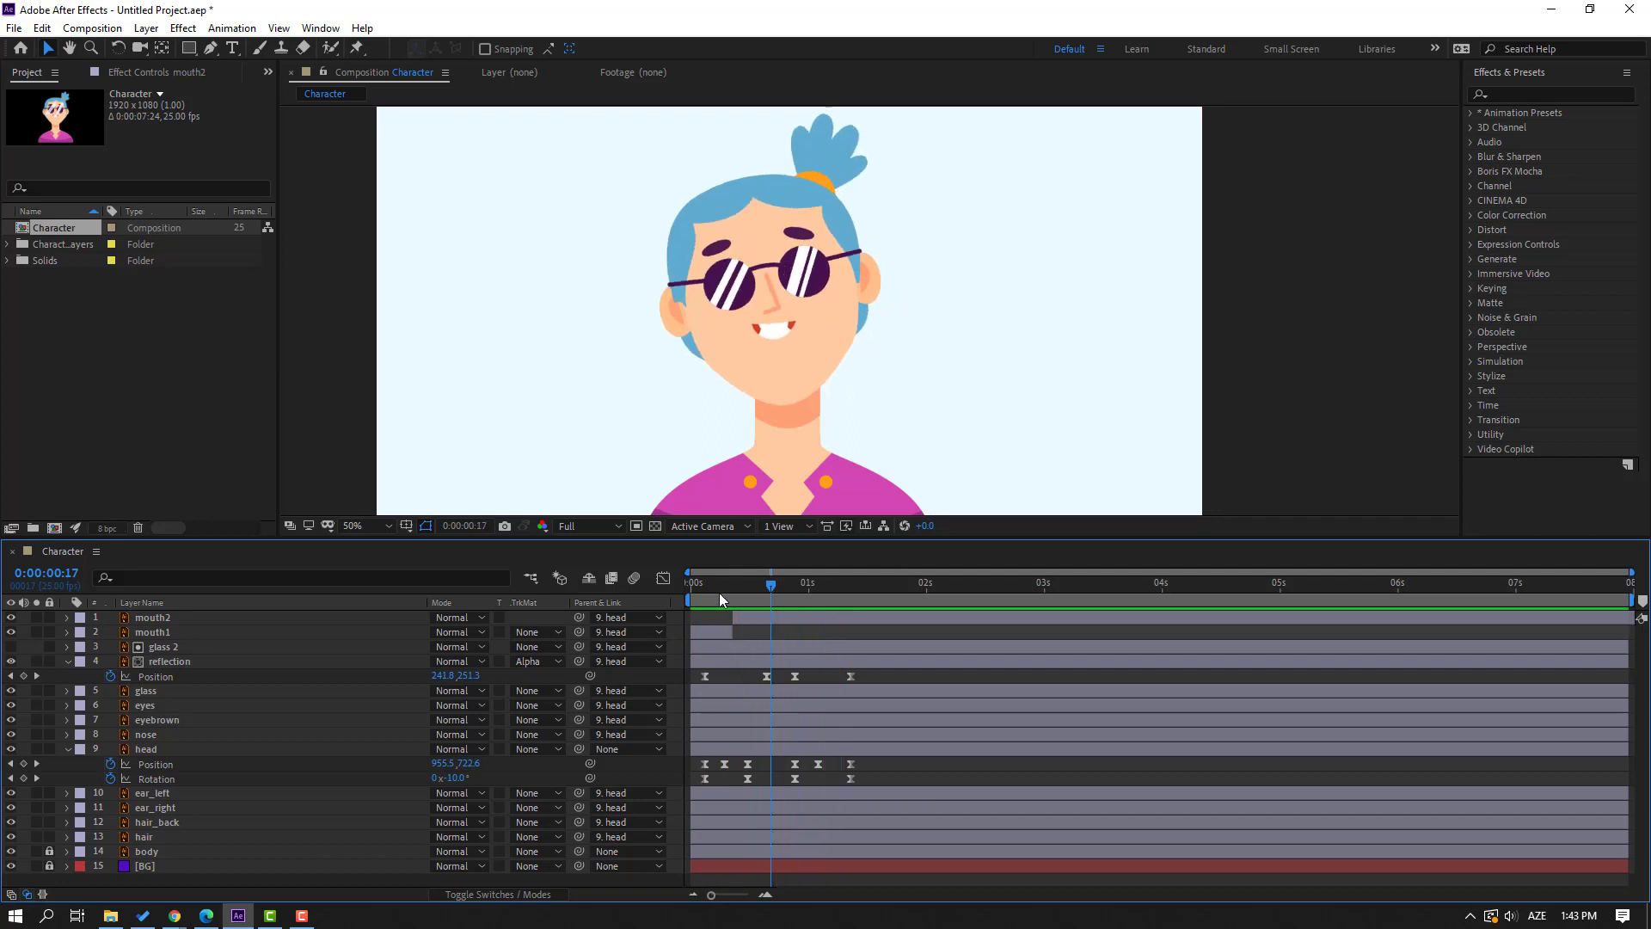
# Shift the last head and reflection keyframes a few frames earlier together.
pyautogui.click(731, 584)
pyautogui.moveTo(730, 583); pyautogui.dragTo(786, 586)
pyautogui.moveTo(900, 672); pyautogui.dragTo(823, 768)
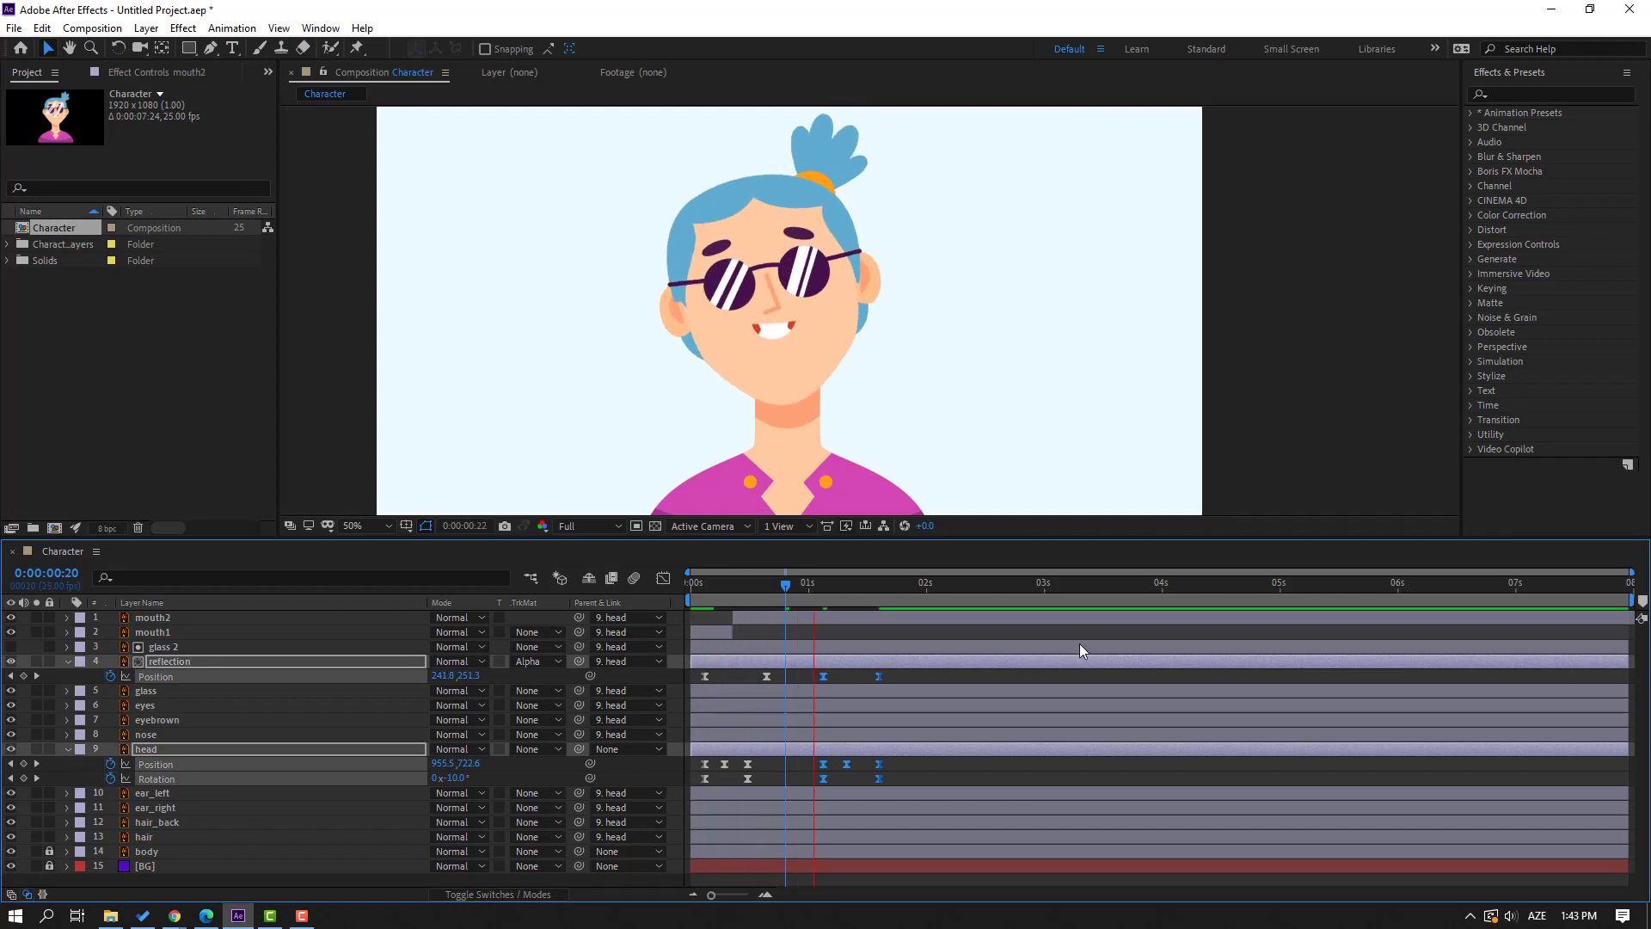
pyautogui.moveTo(823, 676); pyautogui.dragTo(814, 634)
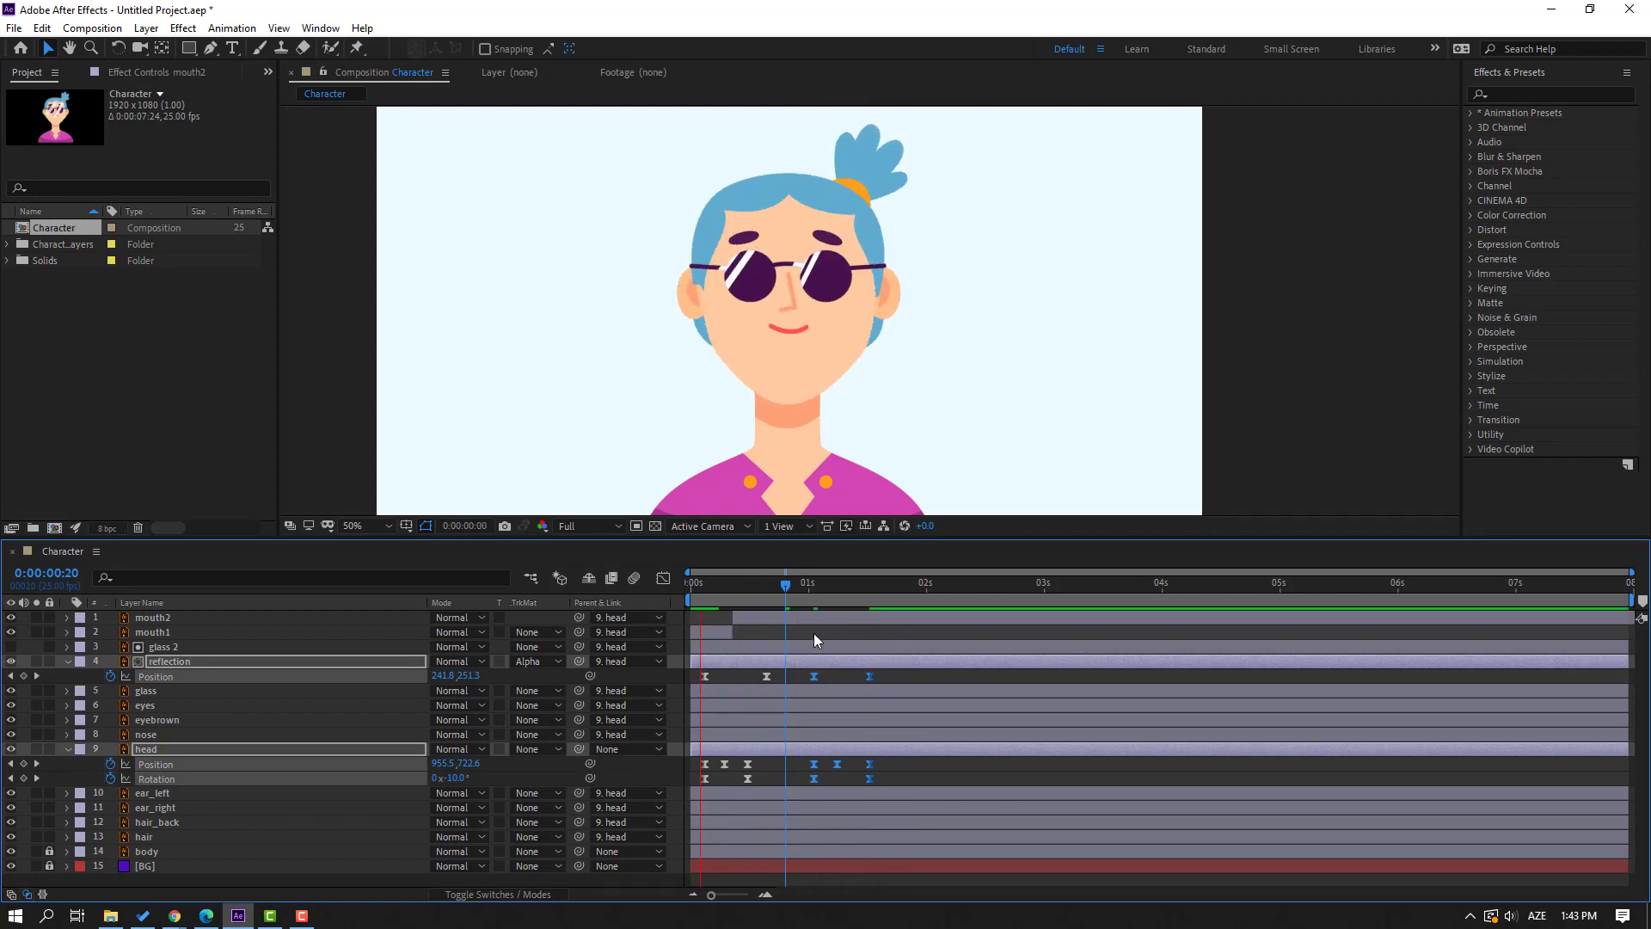
pyautogui.click(734, 586)
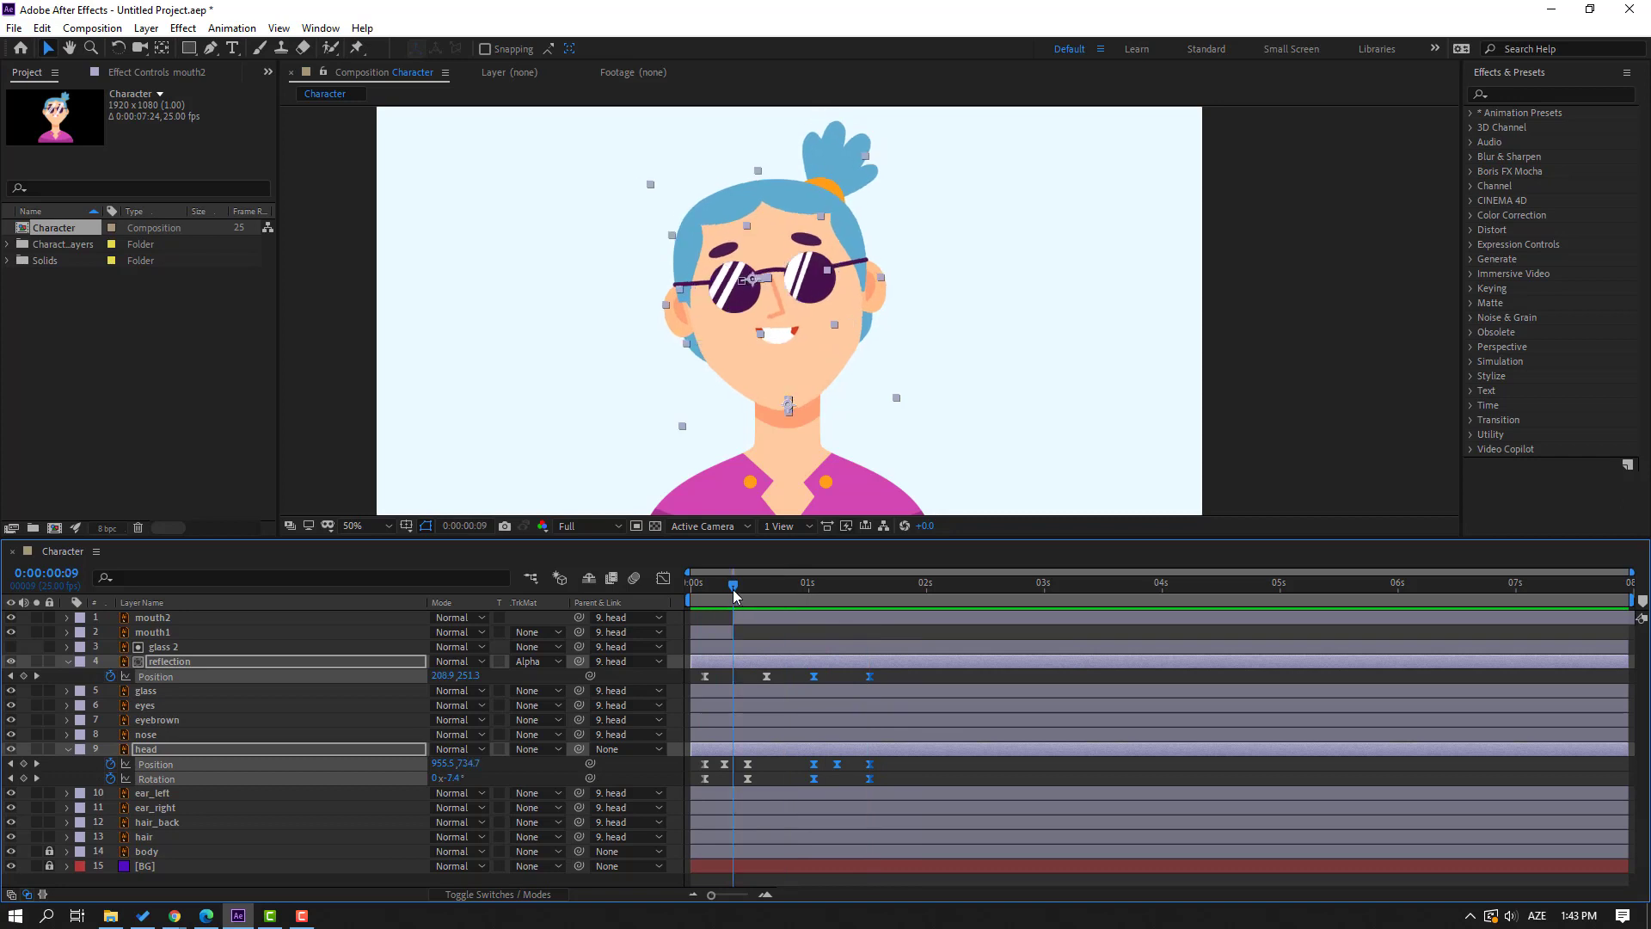
pyautogui.moveTo(733, 593); pyautogui.dragTo(706, 597)
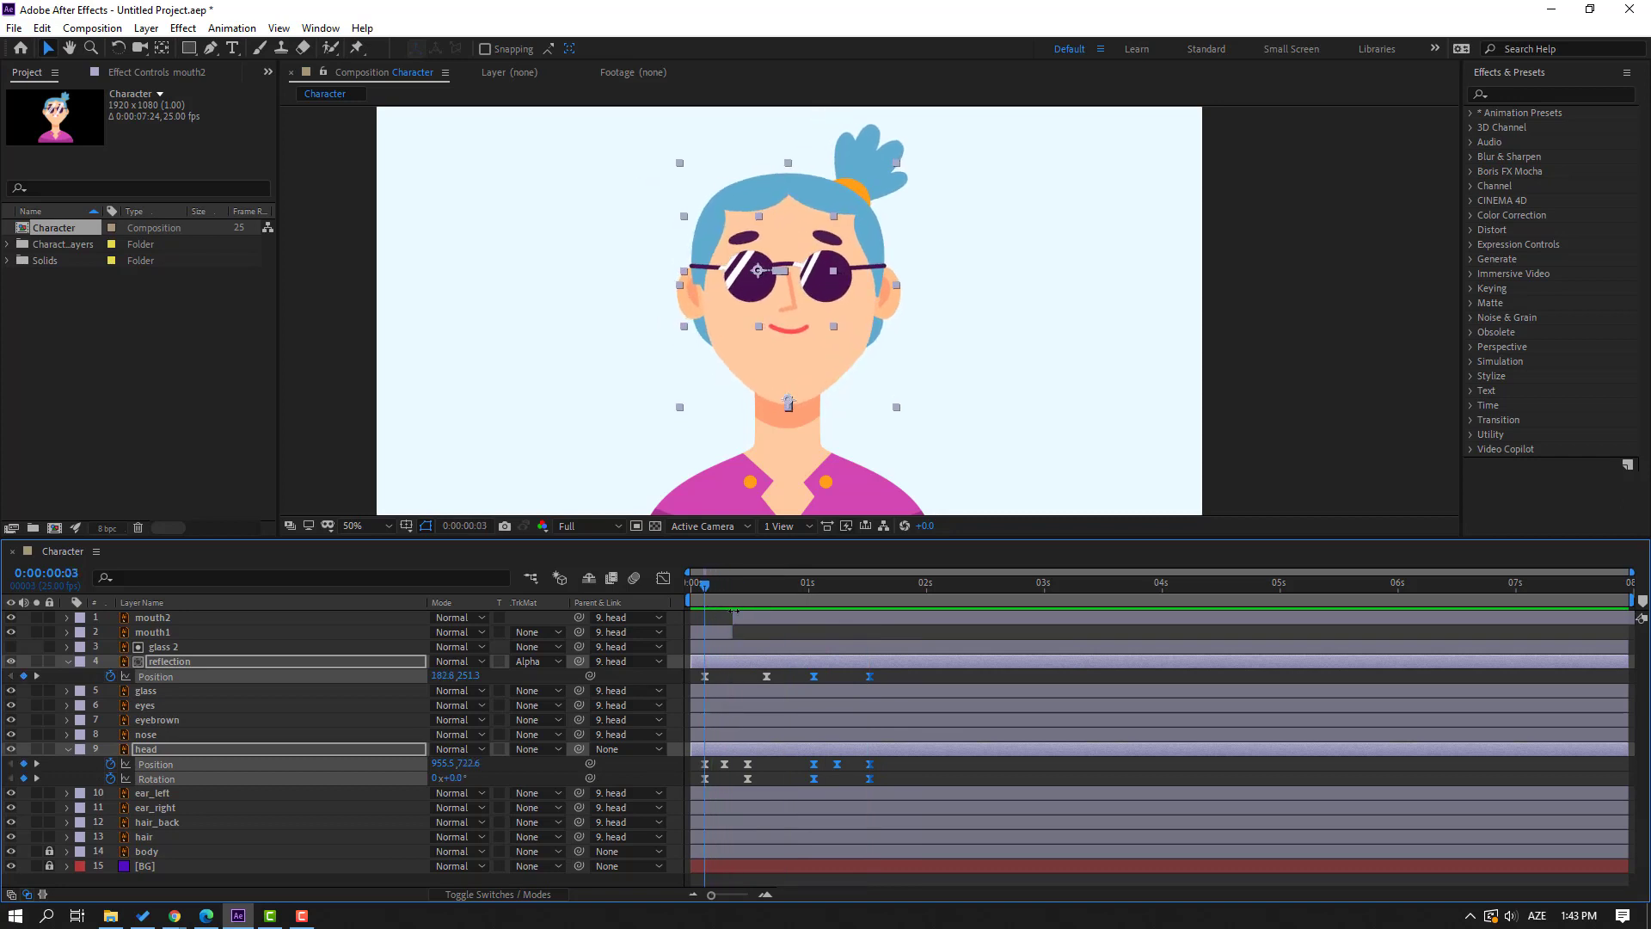
# Keyframe the eyebrown Position at frame 3 and raise the eyebrows at frame 15.
pyautogui.click(167, 724)
pyautogui.press('p')
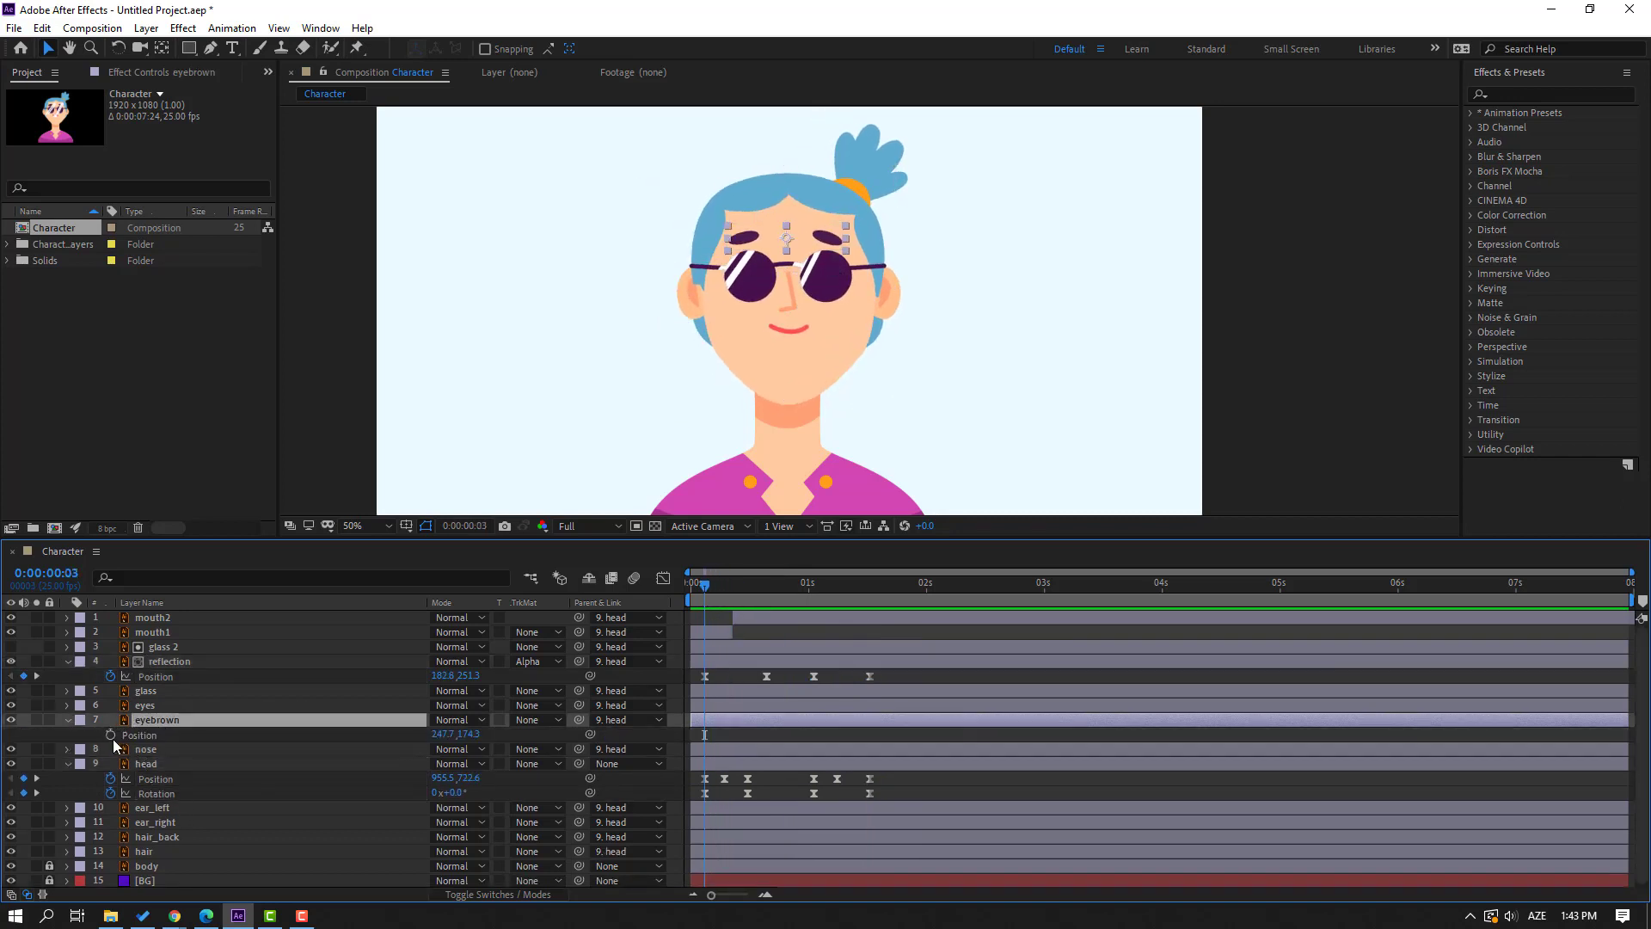
pyautogui.click(110, 736)
pyautogui.moveTo(474, 733); pyautogui.dragTo(488, 733)
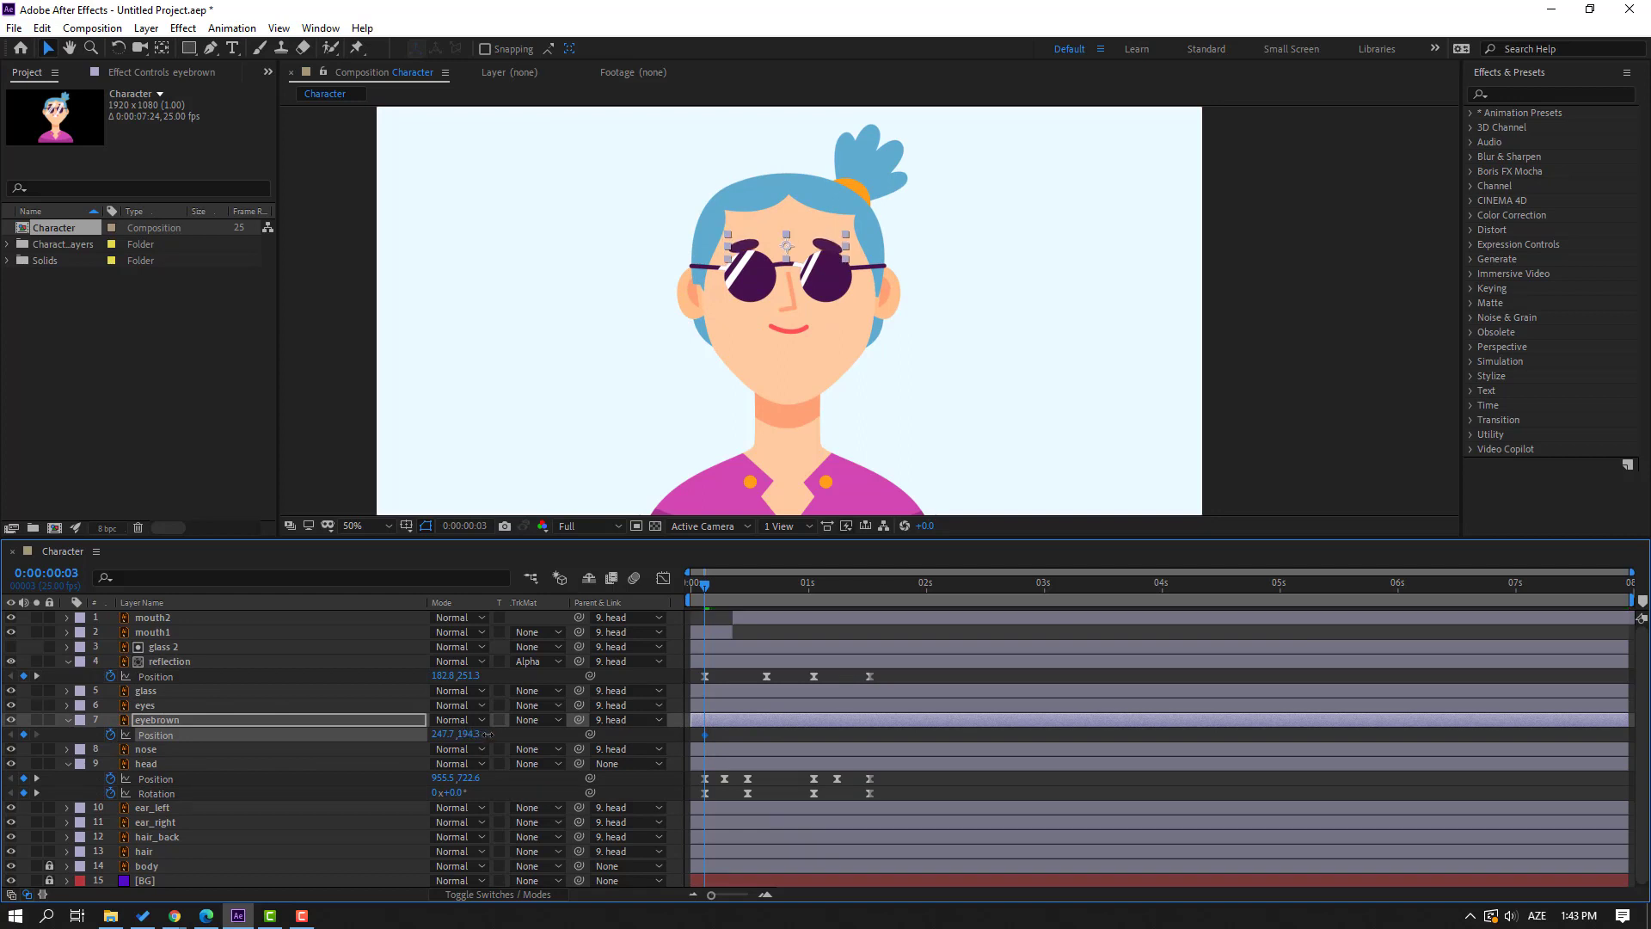
pyautogui.moveTo(709, 590); pyautogui.dragTo(761, 584)
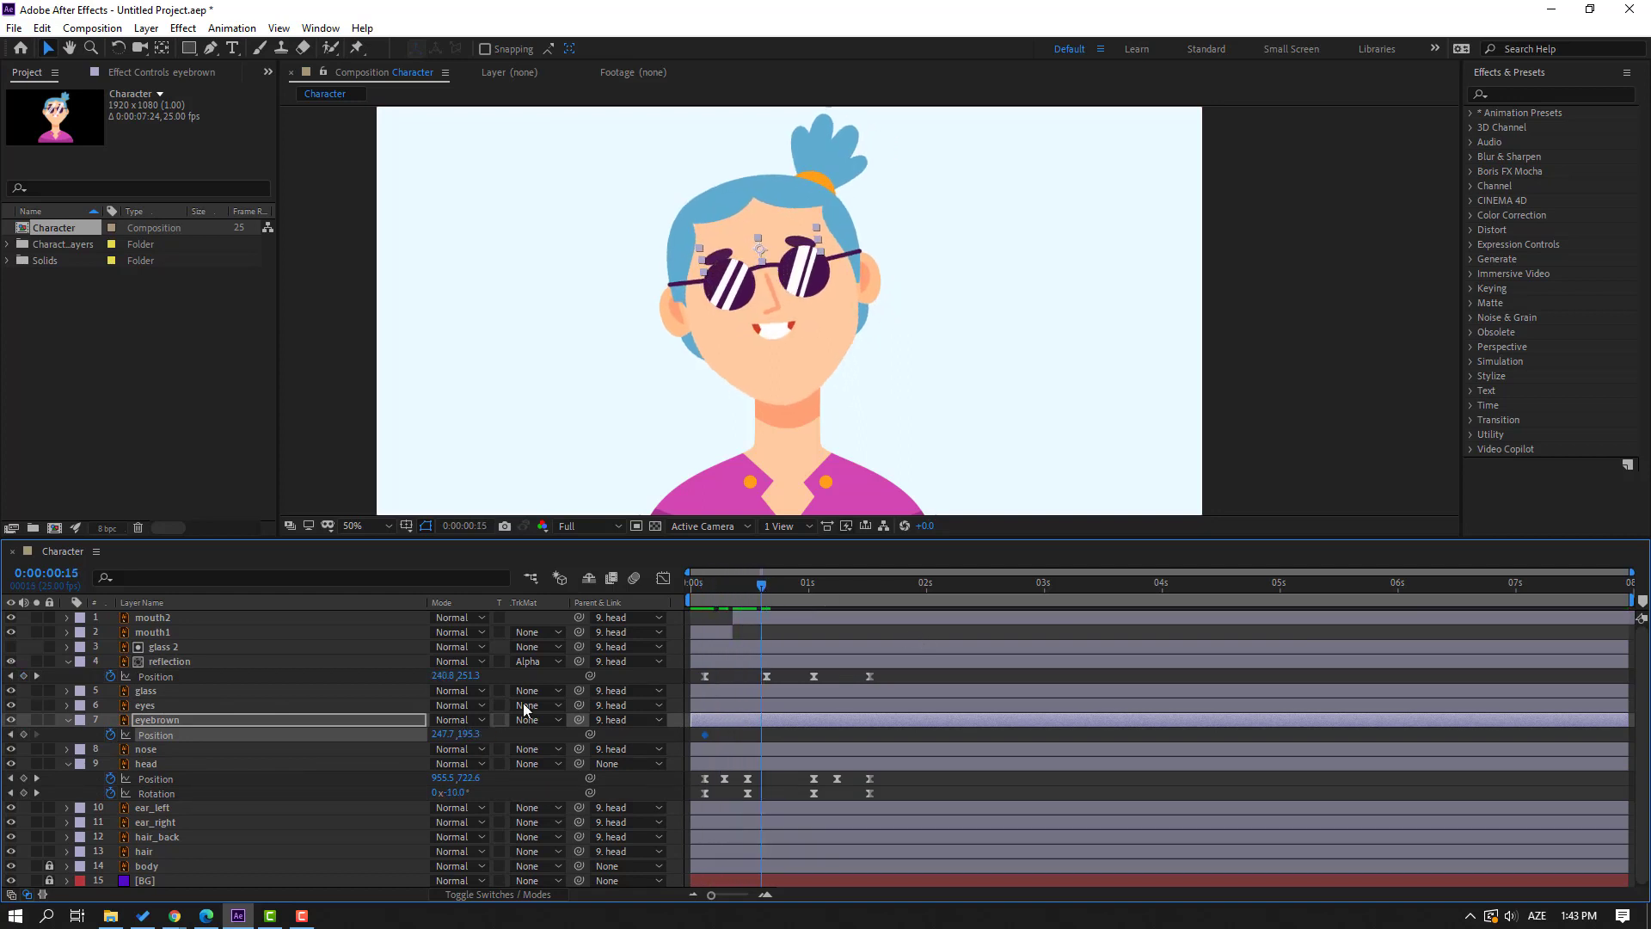
pyautogui.moveTo(468, 733)
pyautogui.mouseDown()
pyautogui.moveTo(445, 734)
pyautogui.moveTo(482, 743)
pyautogui.mouseUp()
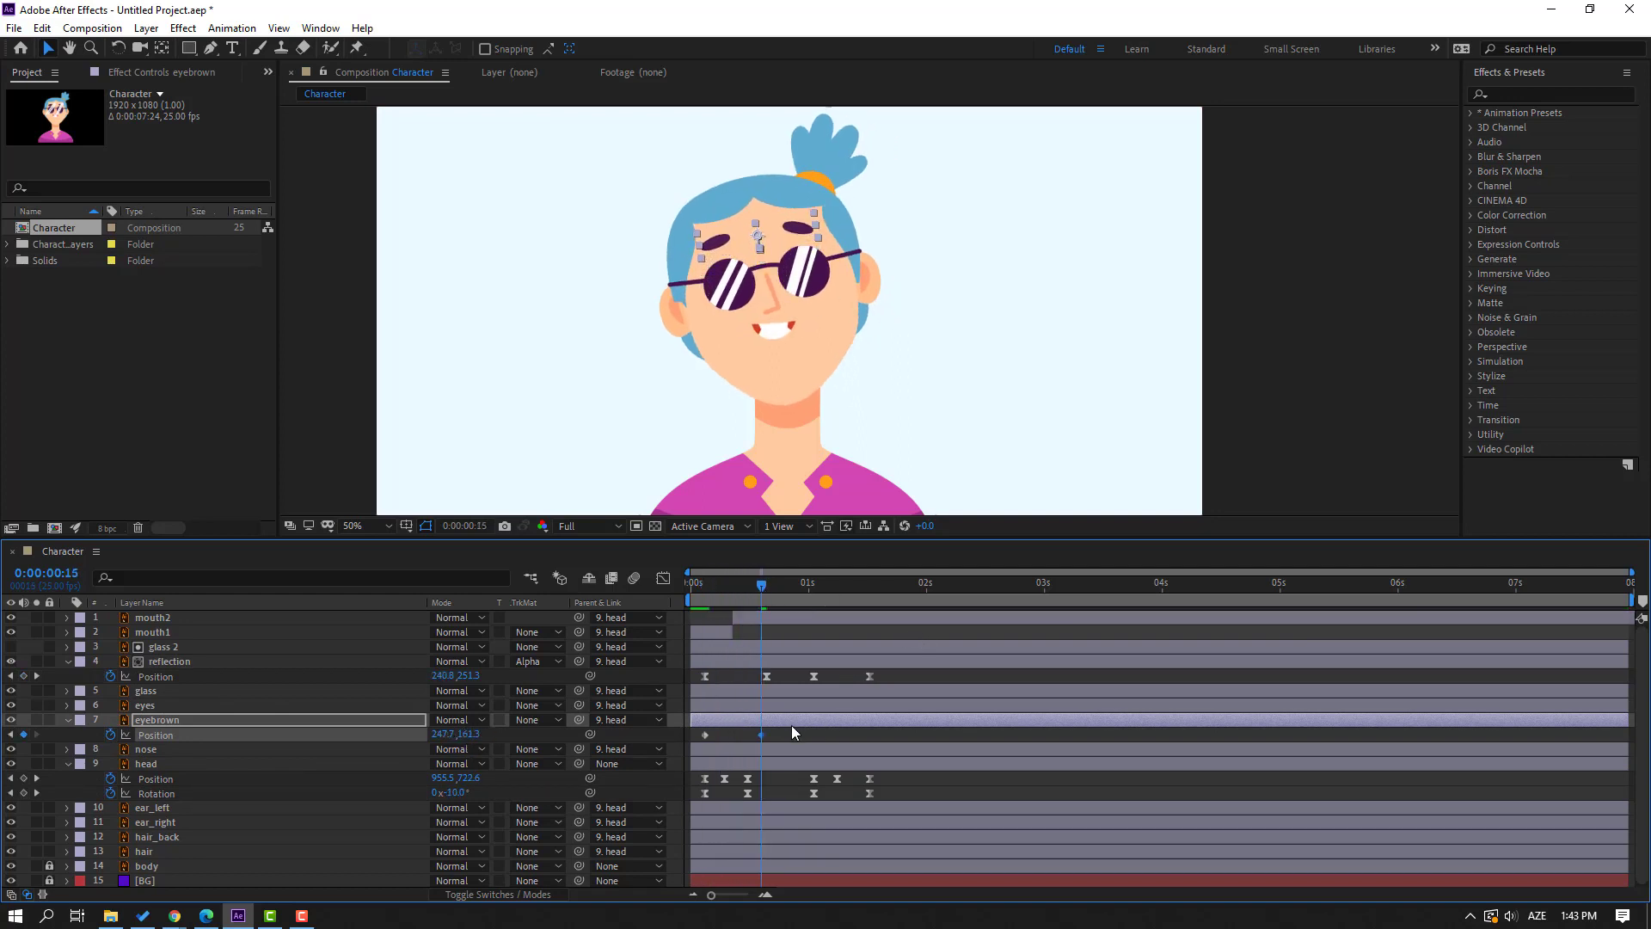
# Apply Easy Ease to both eyebrow Position keyframes and preview the raise.
pyautogui.moveTo(791, 731); pyautogui.dragTo(685, 741)
pyautogui.rightClick(703, 735)
pyautogui.moveTo(752, 723)
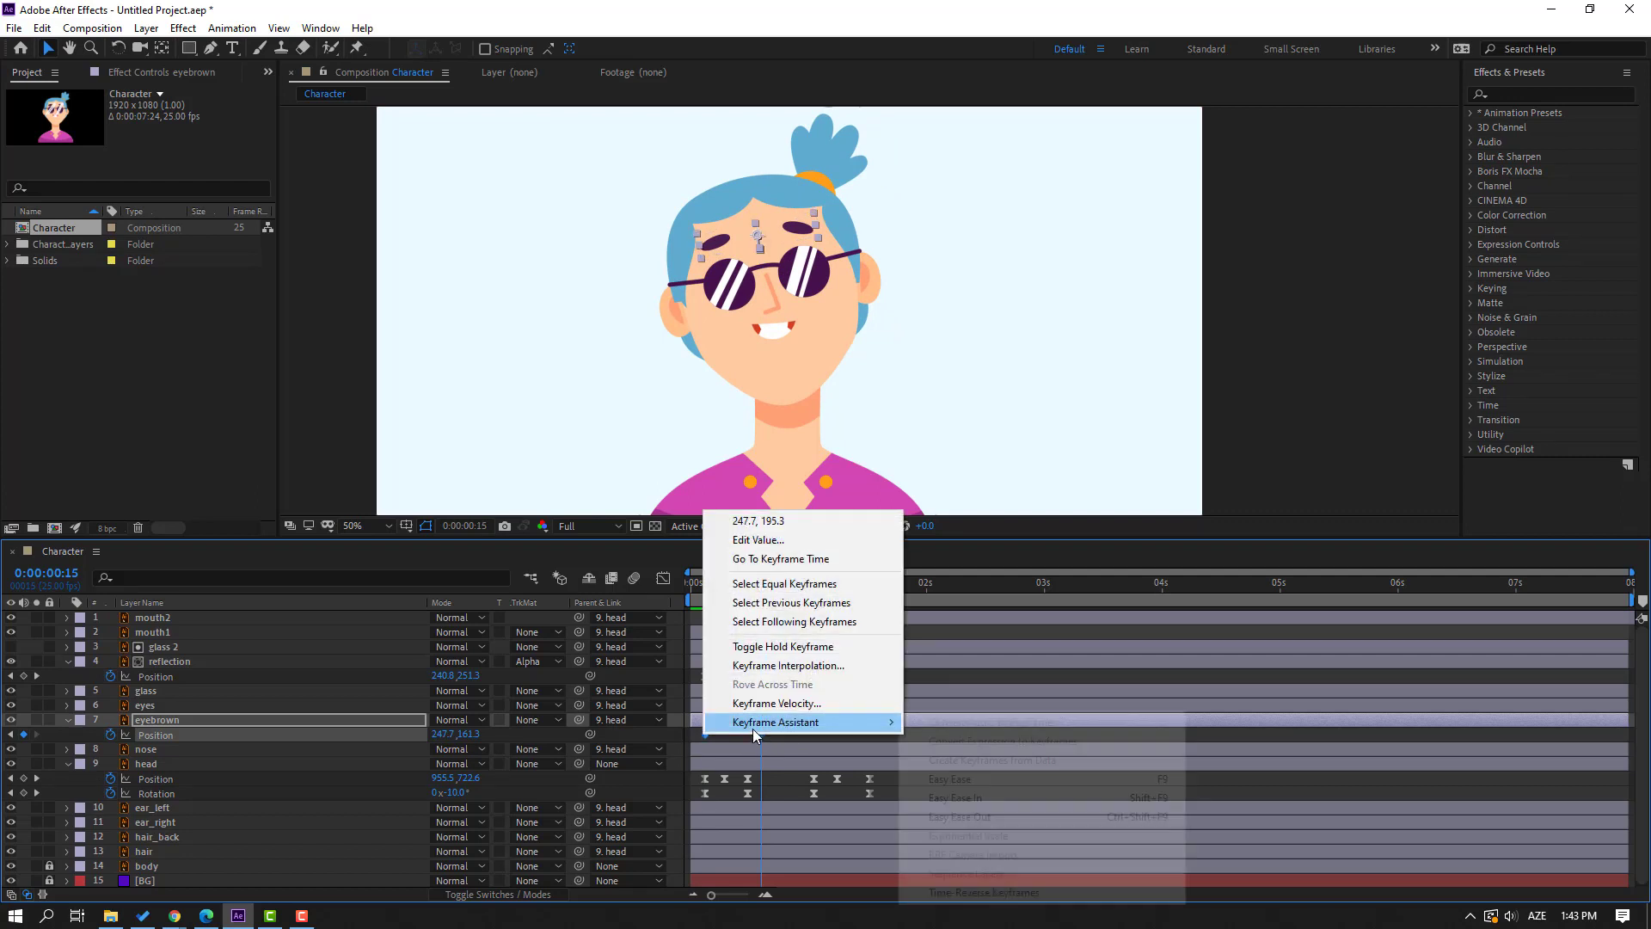
pyautogui.click(969, 779)
pyautogui.click(803, 740)
pyautogui.press('space')
pyautogui.press('space')
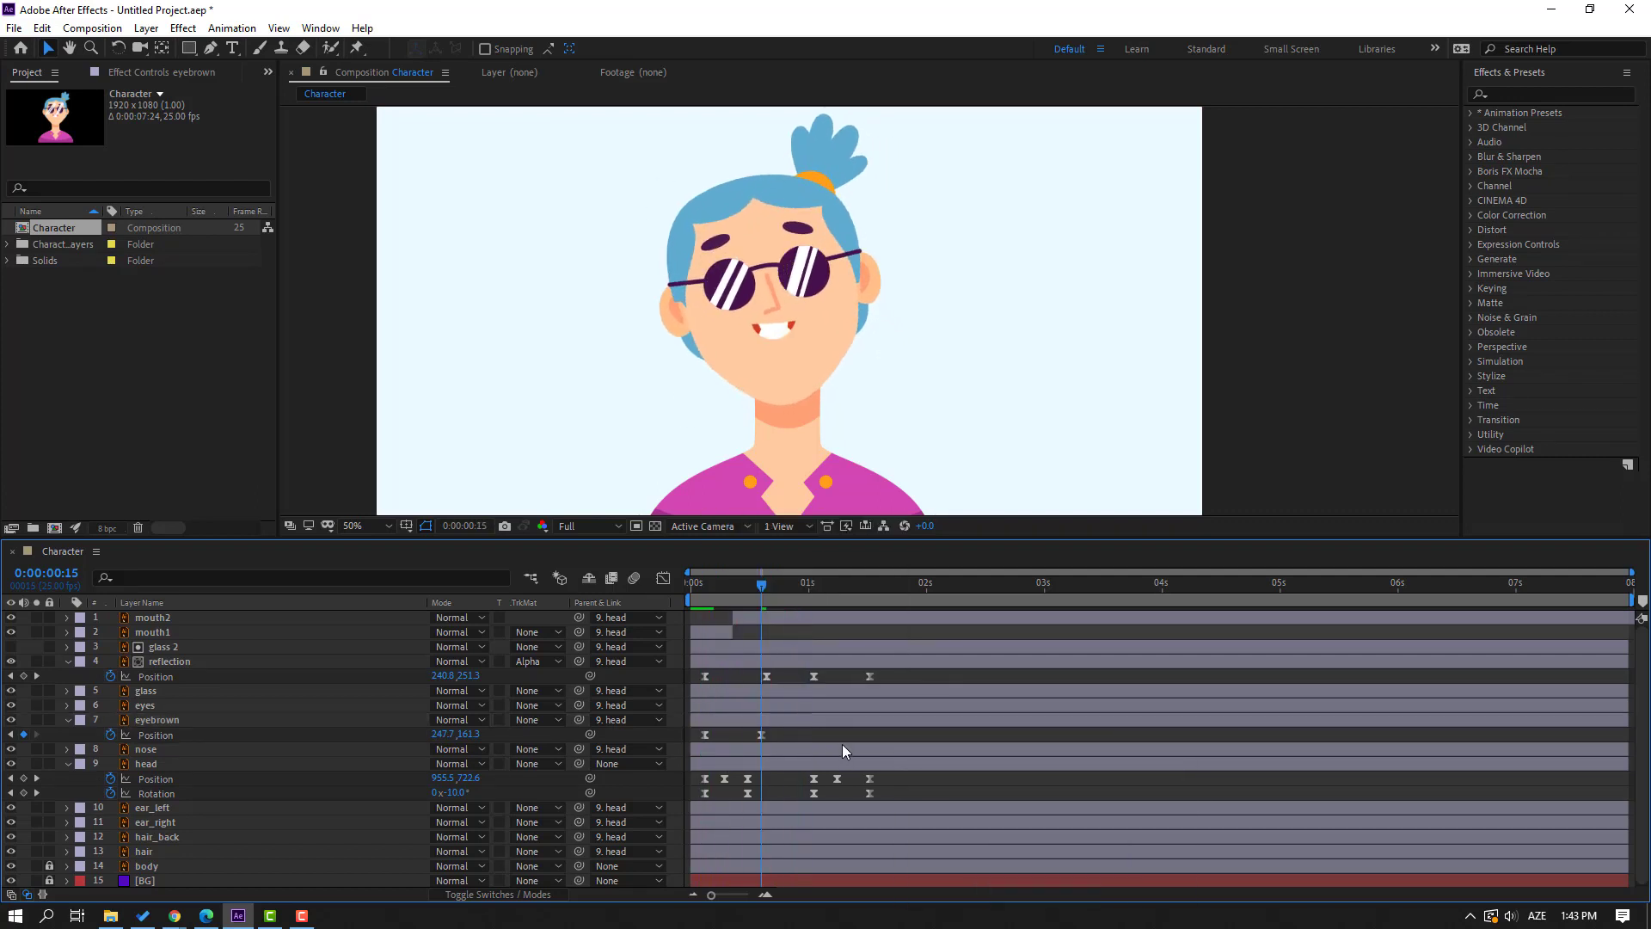
pyautogui.press('space')
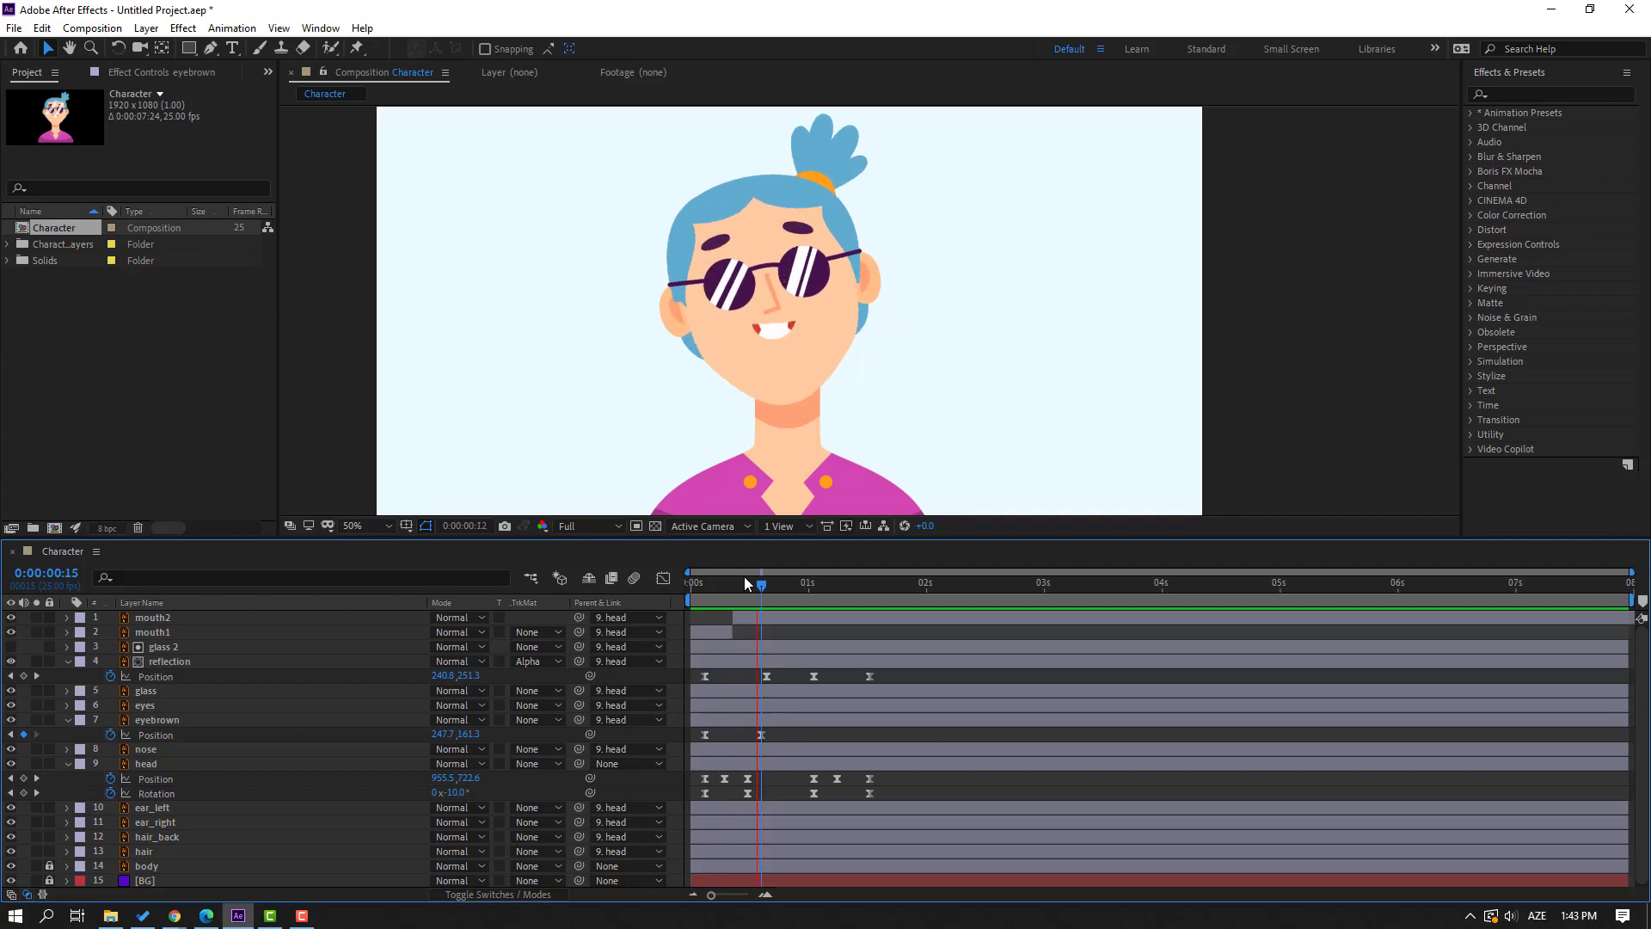
pyautogui.click(710, 582)
pyautogui.click(158, 718)
pyautogui.click(152, 851)
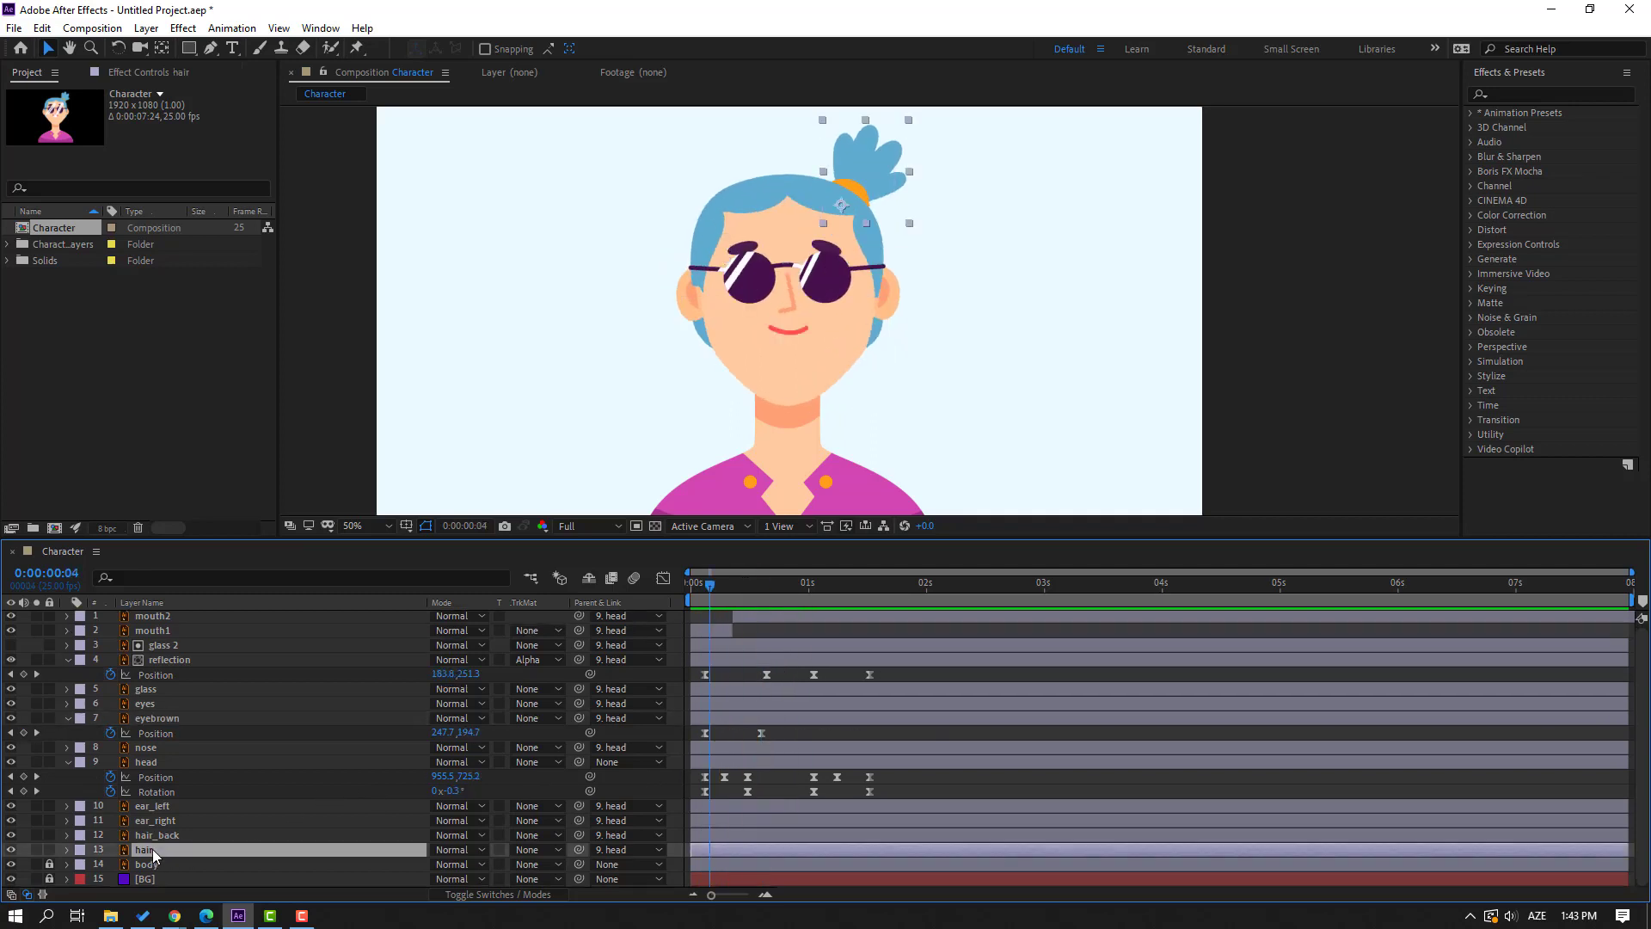
# Set hair Position and Rotation keyframes at frame 3.
pyautogui.press('p')
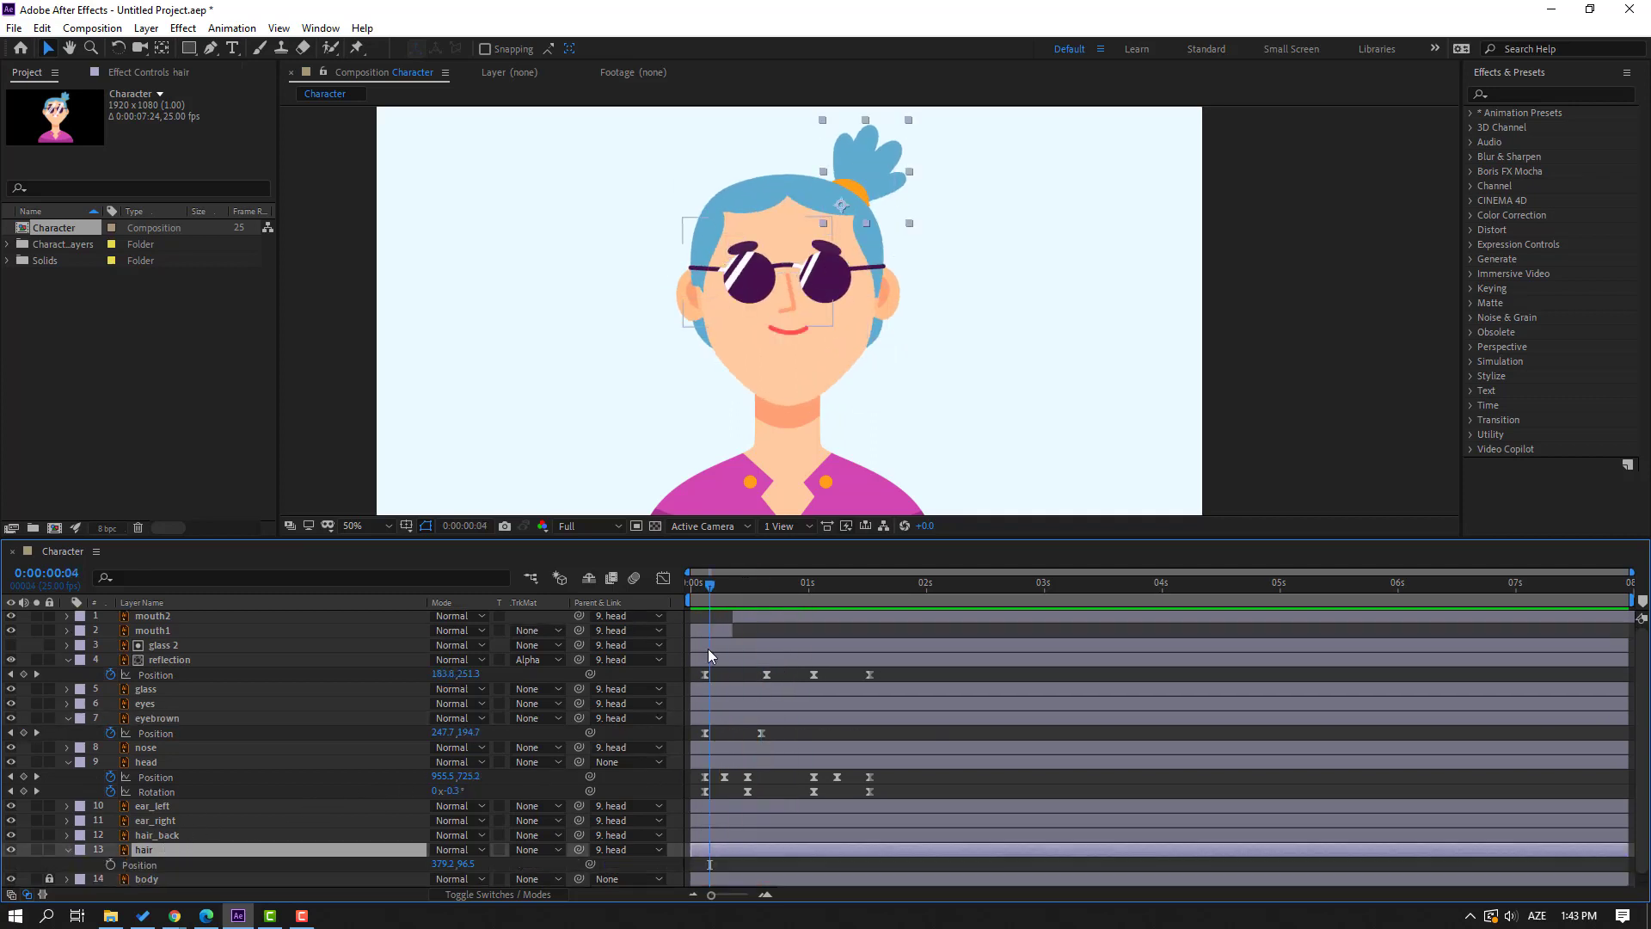
pyautogui.click(705, 588)
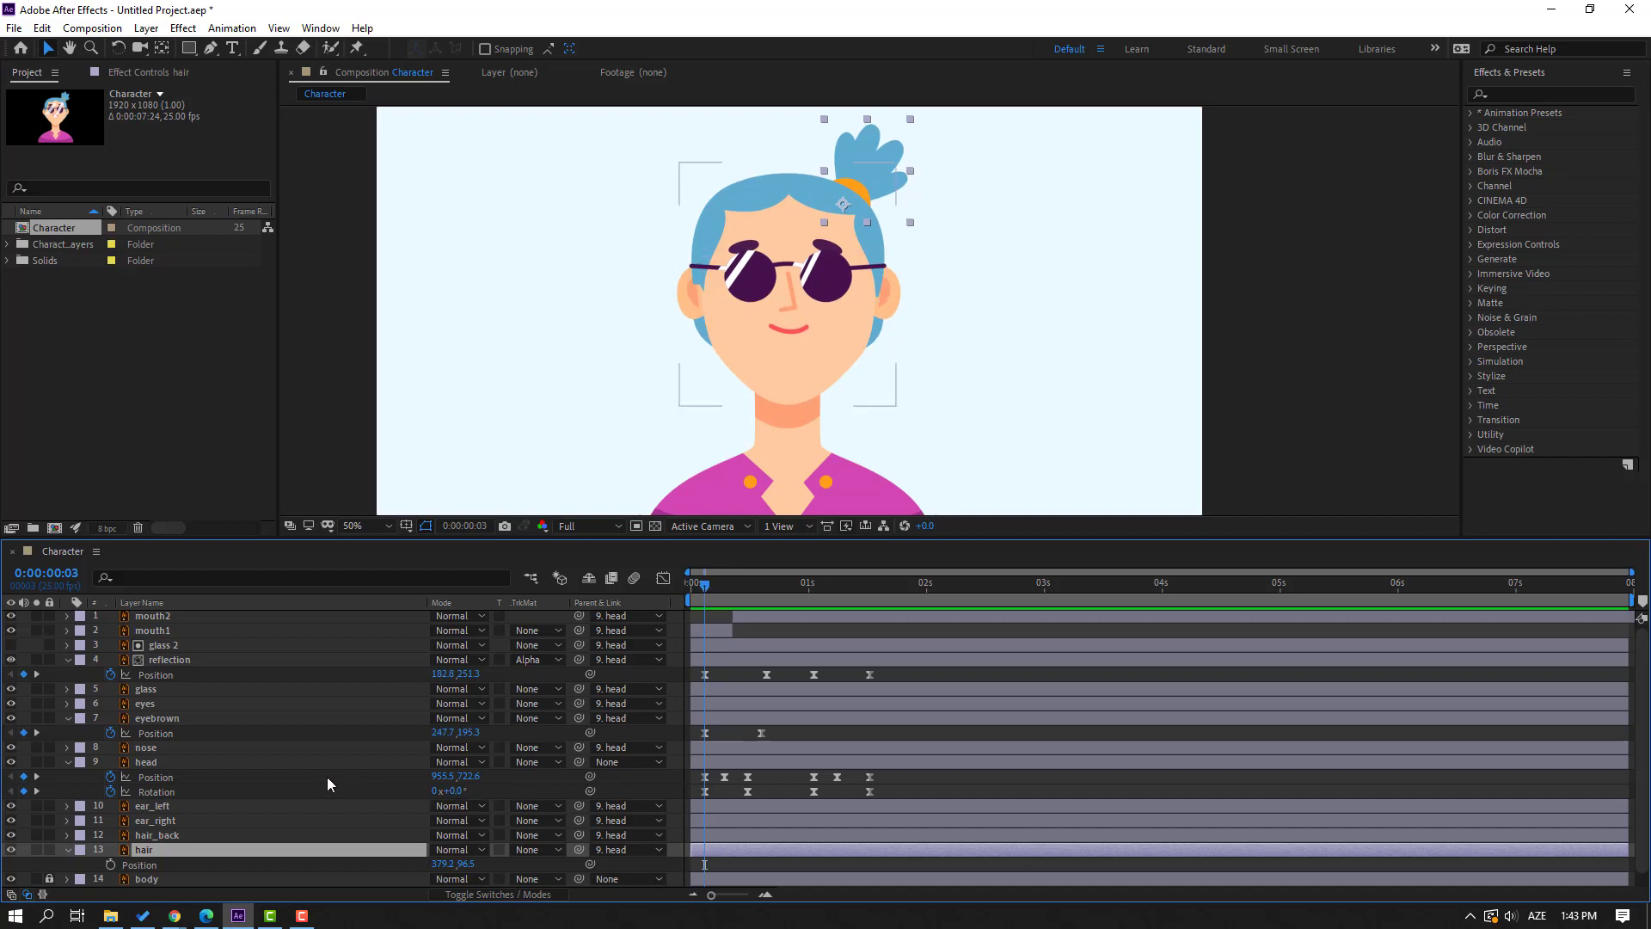
pyautogui.hotkey('shift', 'r')
pyautogui.click(111, 834)
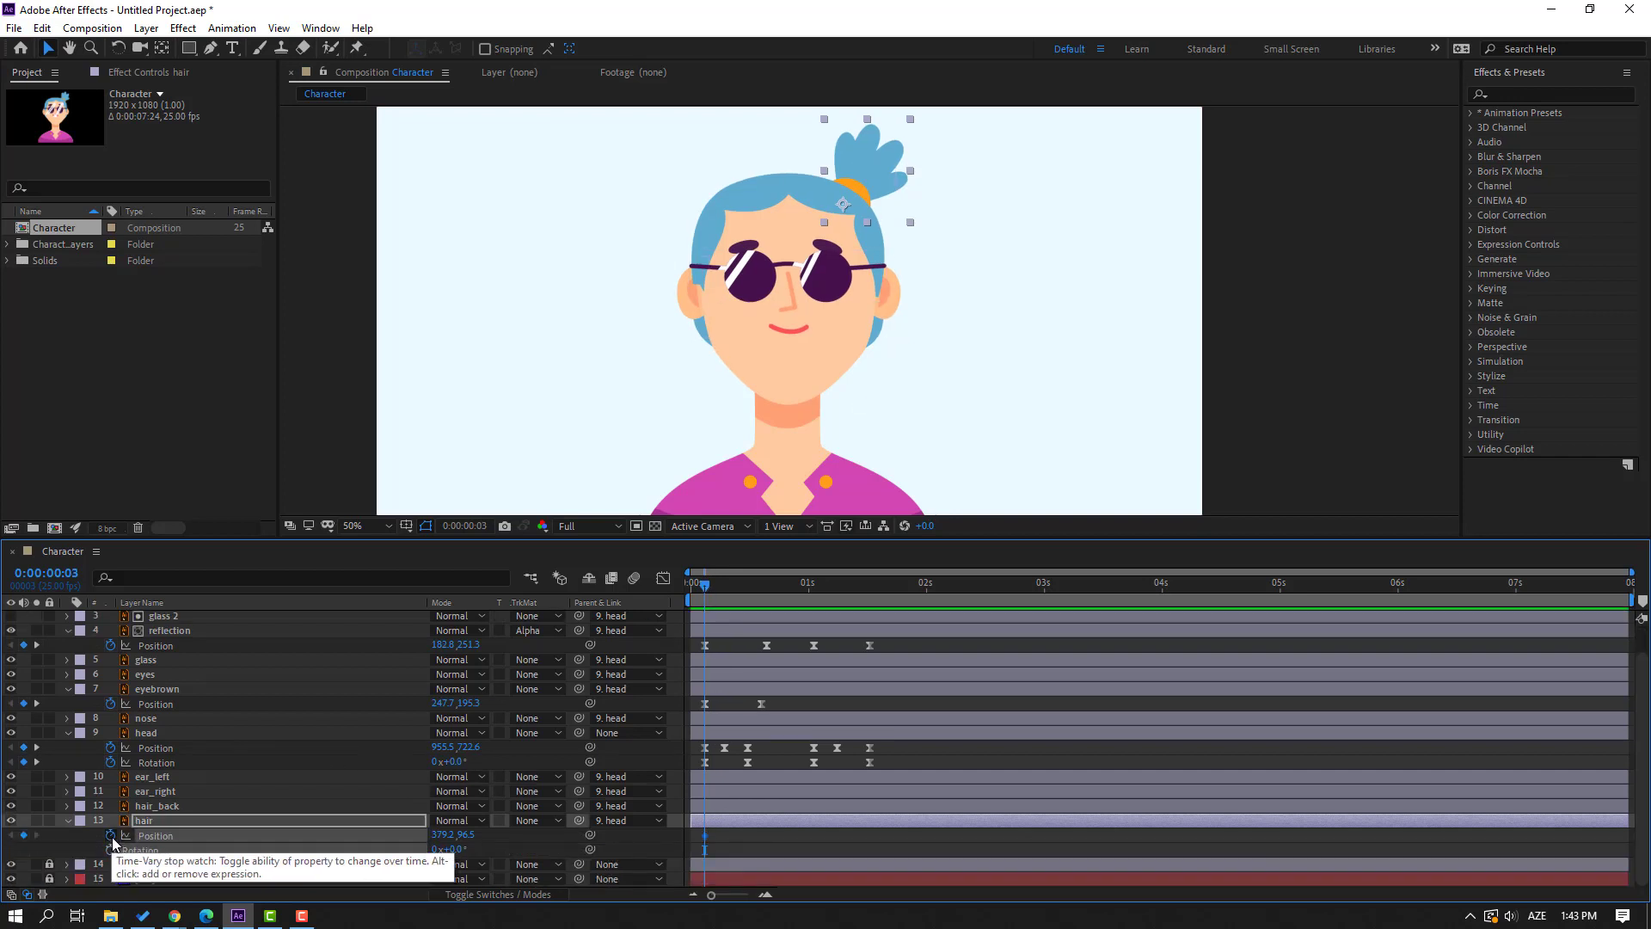
pyautogui.click(111, 850)
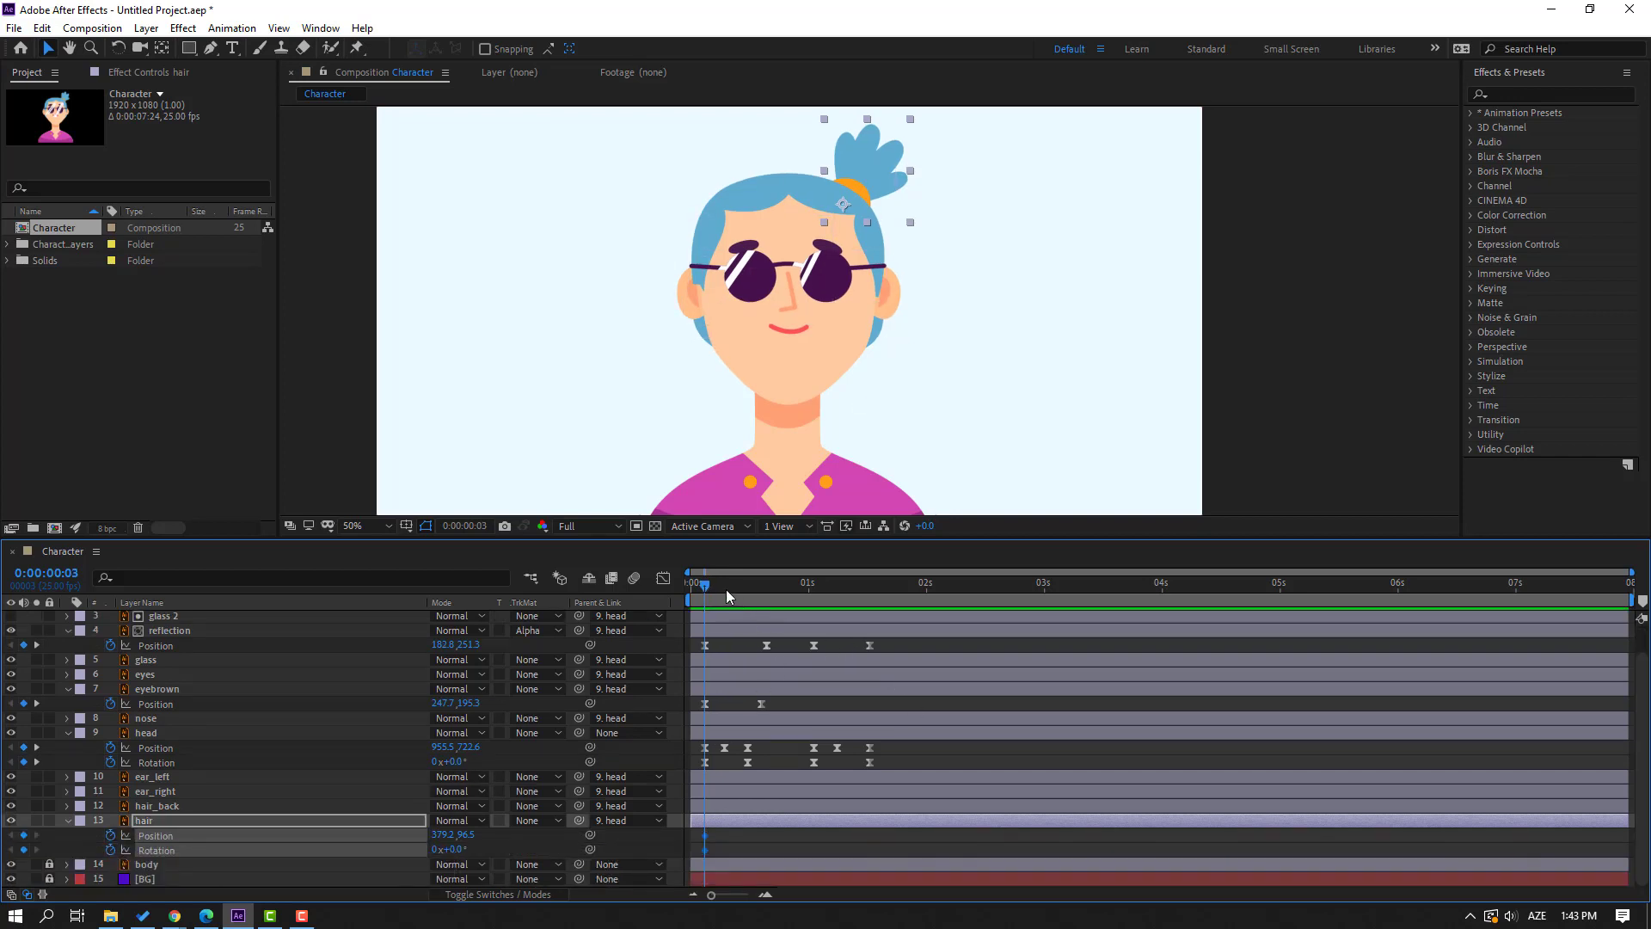
# Pose the hair bun up, left and tilted around frames 12–13.
pyautogui.moveTo(719, 584); pyautogui.dragTo(750, 593)
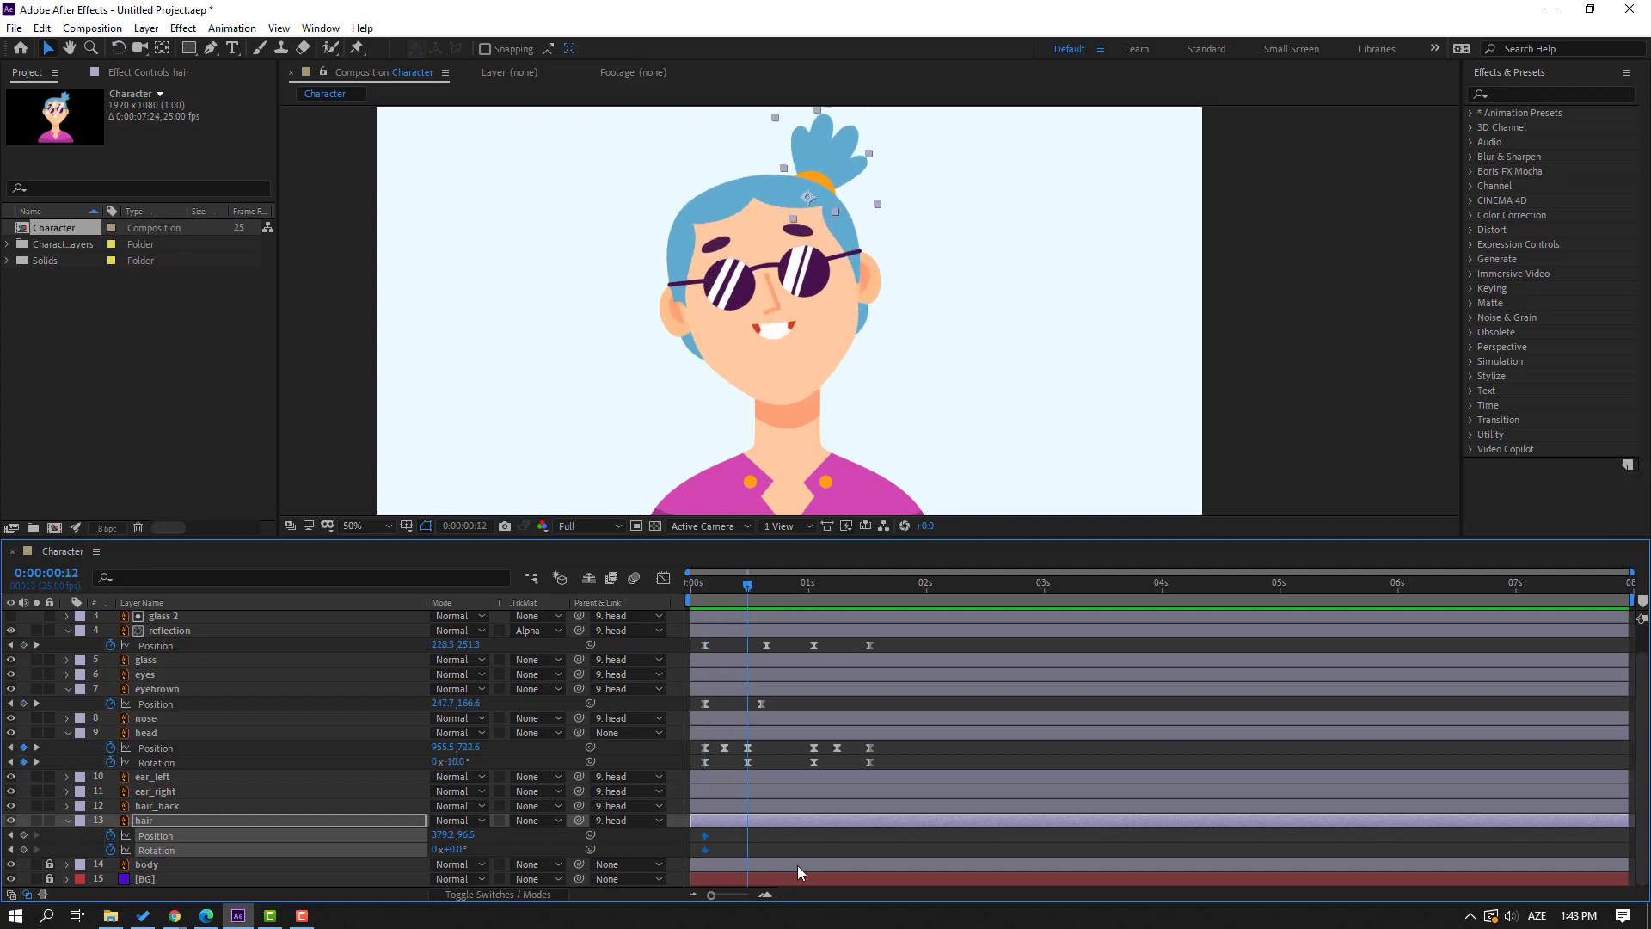
pyautogui.click(482, 836)
pyautogui.moveTo(455, 836); pyautogui.dragTo(444, 867)
pyautogui.click(693, 582)
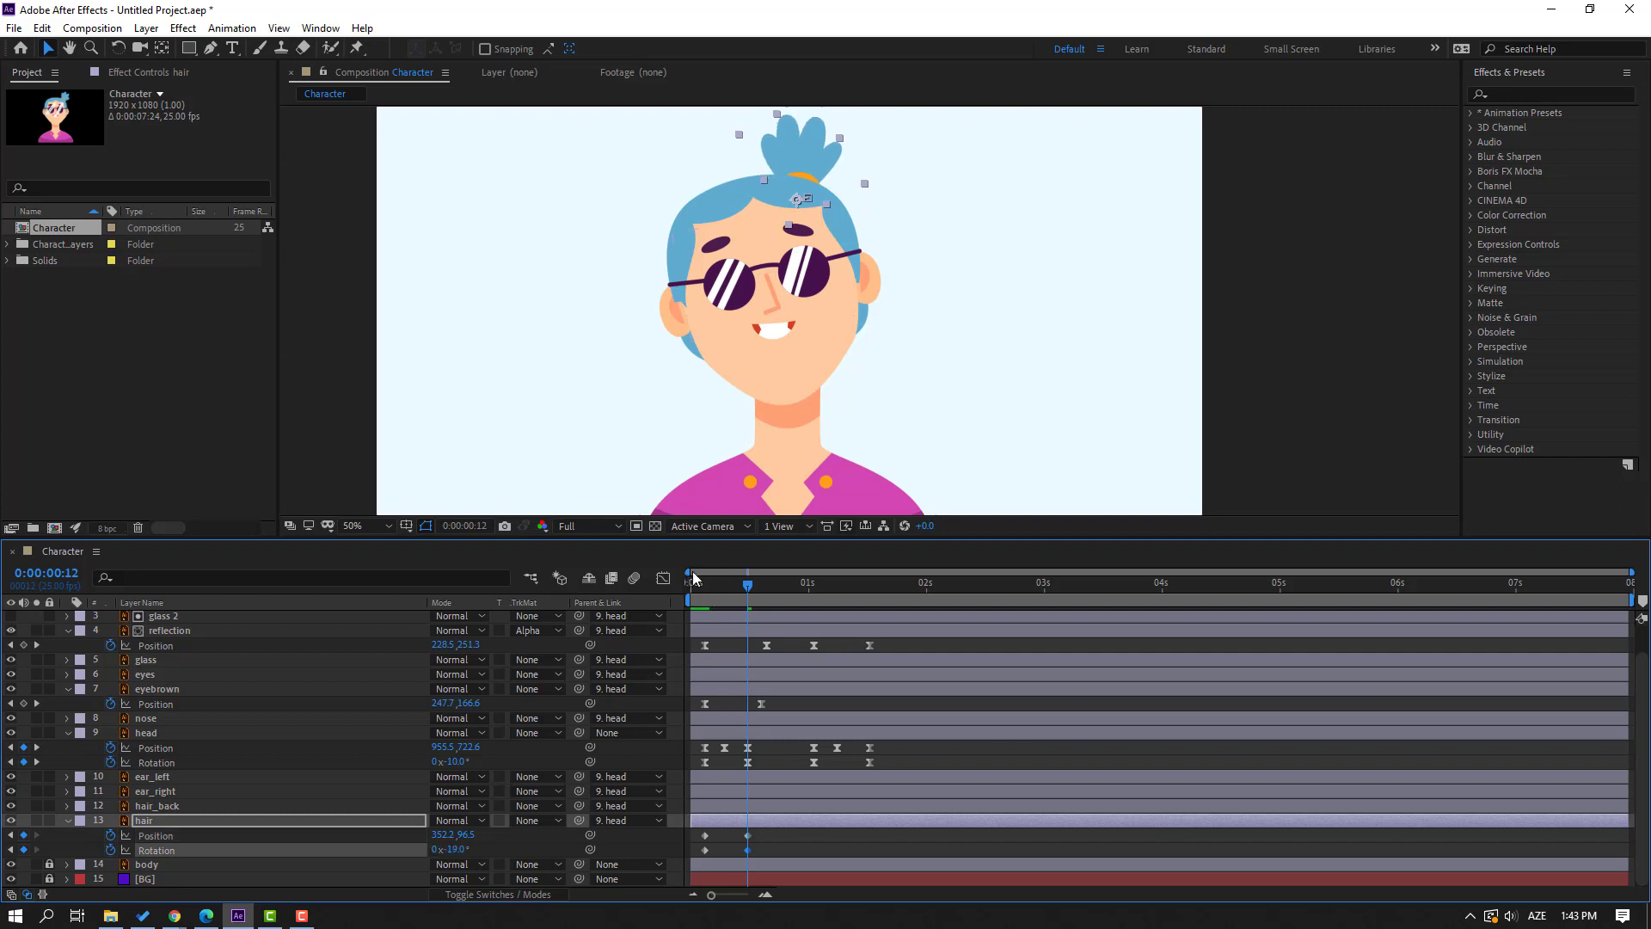
pyautogui.moveTo(687, 591); pyautogui.dragTo(747, 596)
pyautogui.moveTo(456, 834)
pyautogui.mouseDown()
pyautogui.moveTo(424, 835)
pyautogui.moveTo(435, 850)
pyautogui.moveTo(473, 834)
pyautogui.mouseUp()
pyautogui.moveTo(748, 584); pyautogui.dragTo(699, 589)
pyautogui.moveTo(444, 836)
pyautogui.mouseDown()
pyautogui.moveTo(424, 843)
pyautogui.moveTo(458, 841)
pyautogui.moveTo(444, 859)
pyautogui.moveTo(471, 834)
pyautogui.mouseUp()
pyautogui.moveTo(710, 586); pyautogui.dragTo(753, 585)
# Apply Easy Ease to the hair Position and Rotation keyframes and preview the swing.
pyautogui.moveTo(768, 834); pyautogui.dragTo(698, 860)
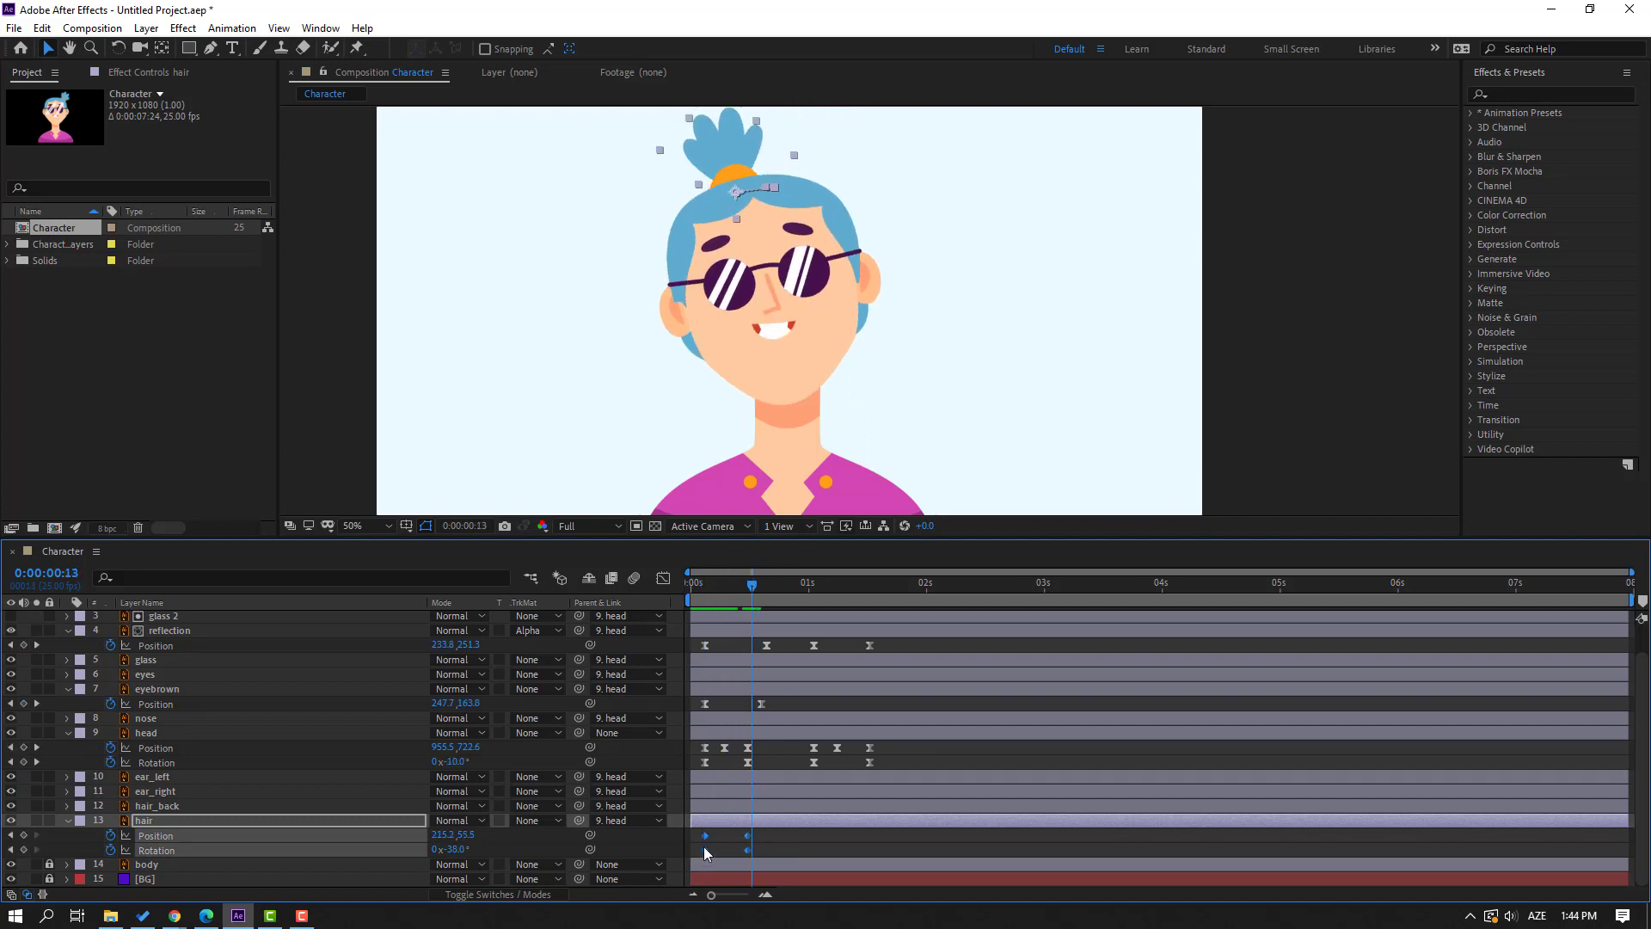
pyautogui.rightClick(705, 849)
pyautogui.moveTo(800, 844)
pyautogui.click(950, 720)
pyautogui.click(836, 847)
pyautogui.press('space')
pyautogui.press('space')
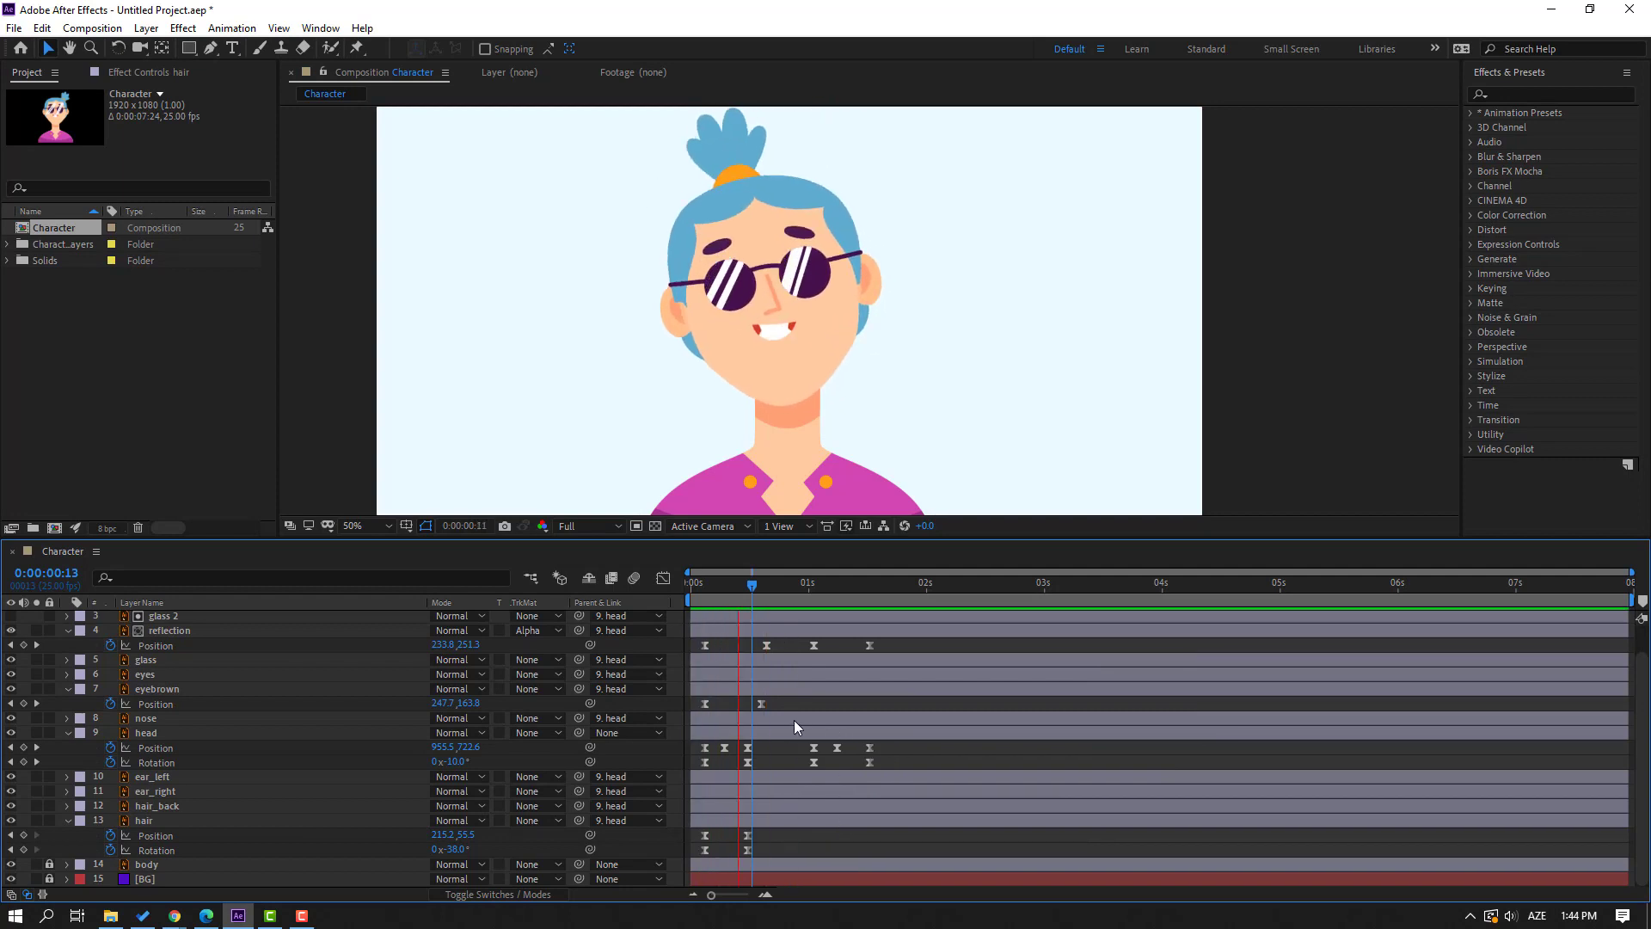
# Add a new hair bun Position and Rotation pose at 0:00:01:13 and preview it.
pyautogui.moveTo(782, 808); pyautogui.dragTo(741, 856)
pyautogui.moveTo(761, 590); pyautogui.dragTo(813, 589)
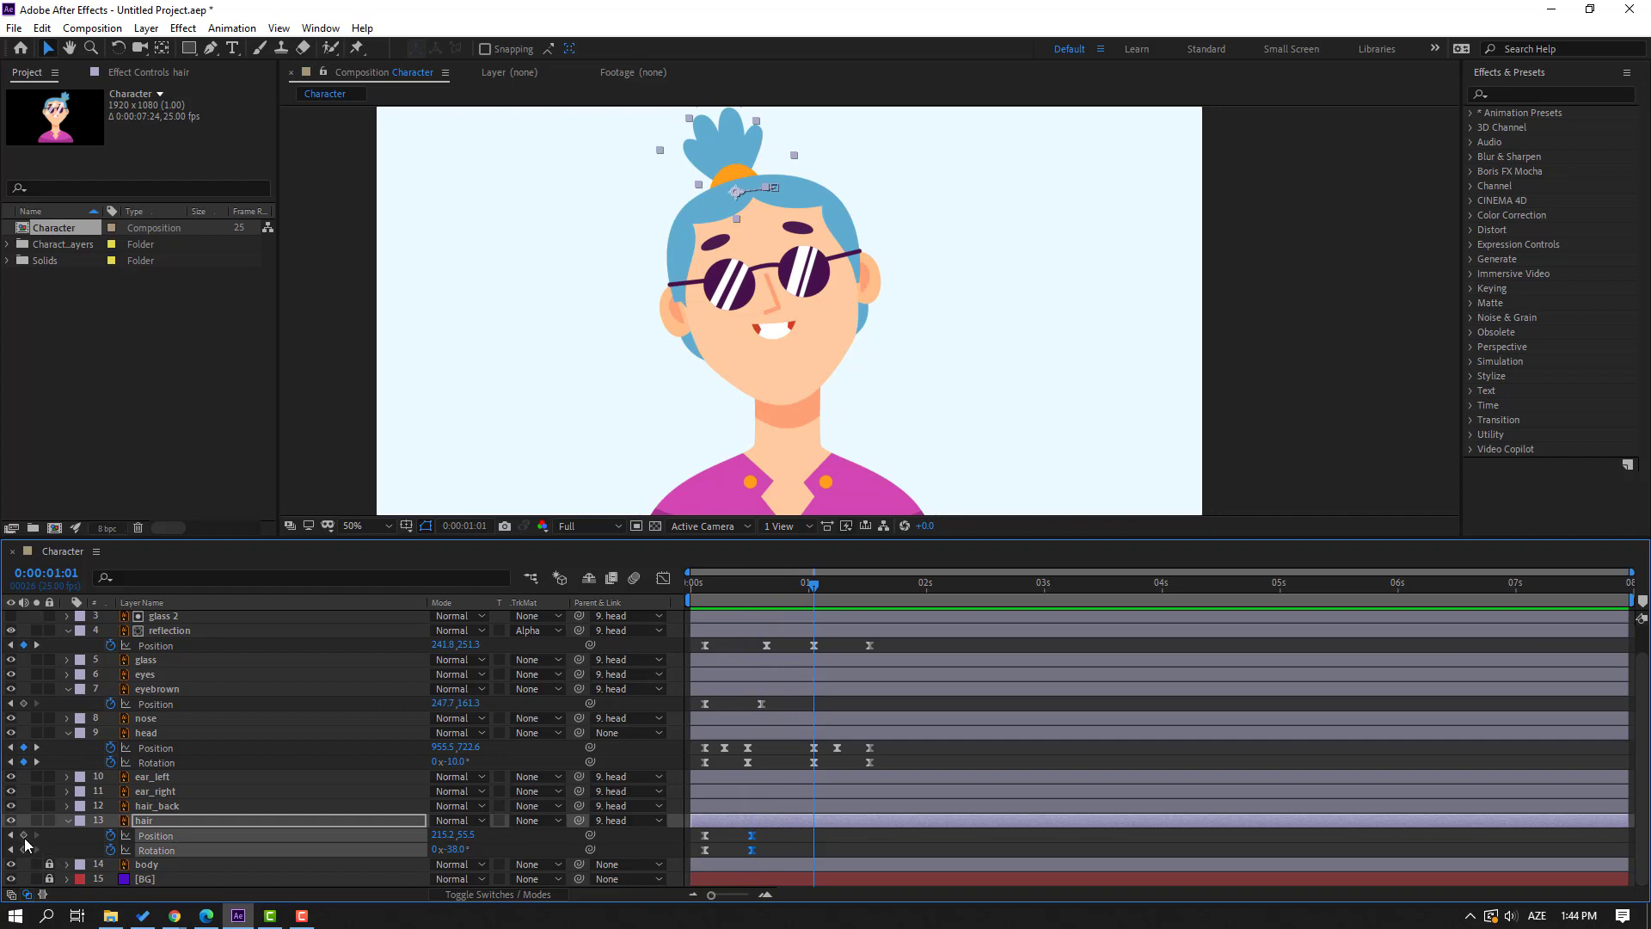
pyautogui.moveTo(824, 586); pyautogui.dragTo(870, 594)
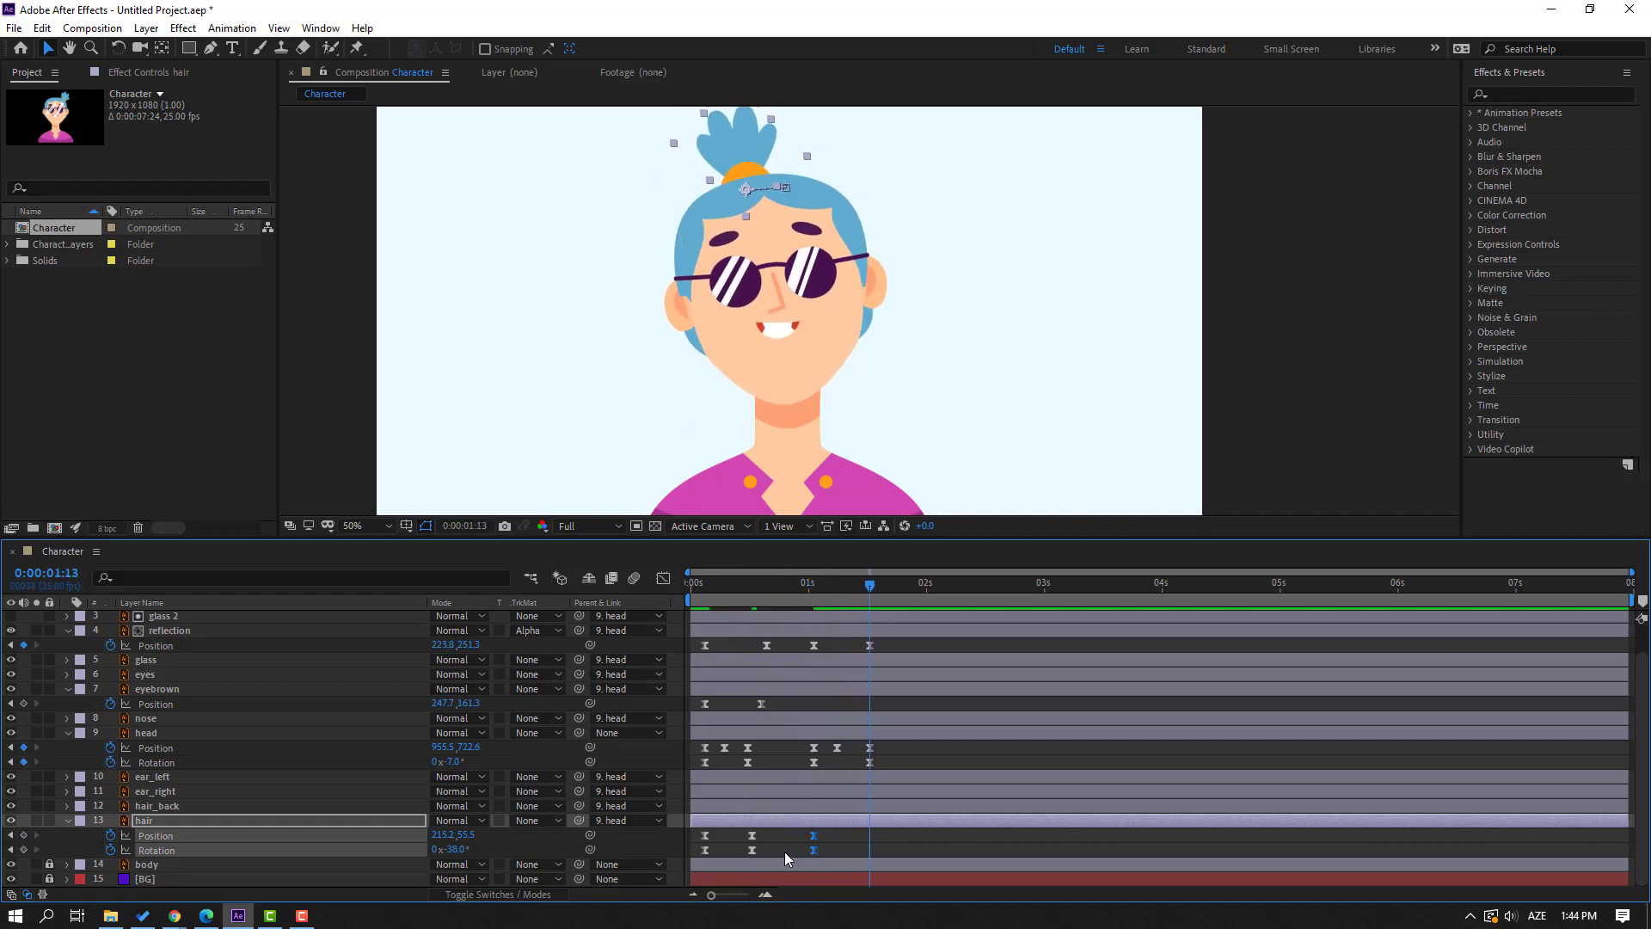
pyautogui.click(784, 852)
pyautogui.moveTo(438, 835); pyautogui.dragTo(459, 849)
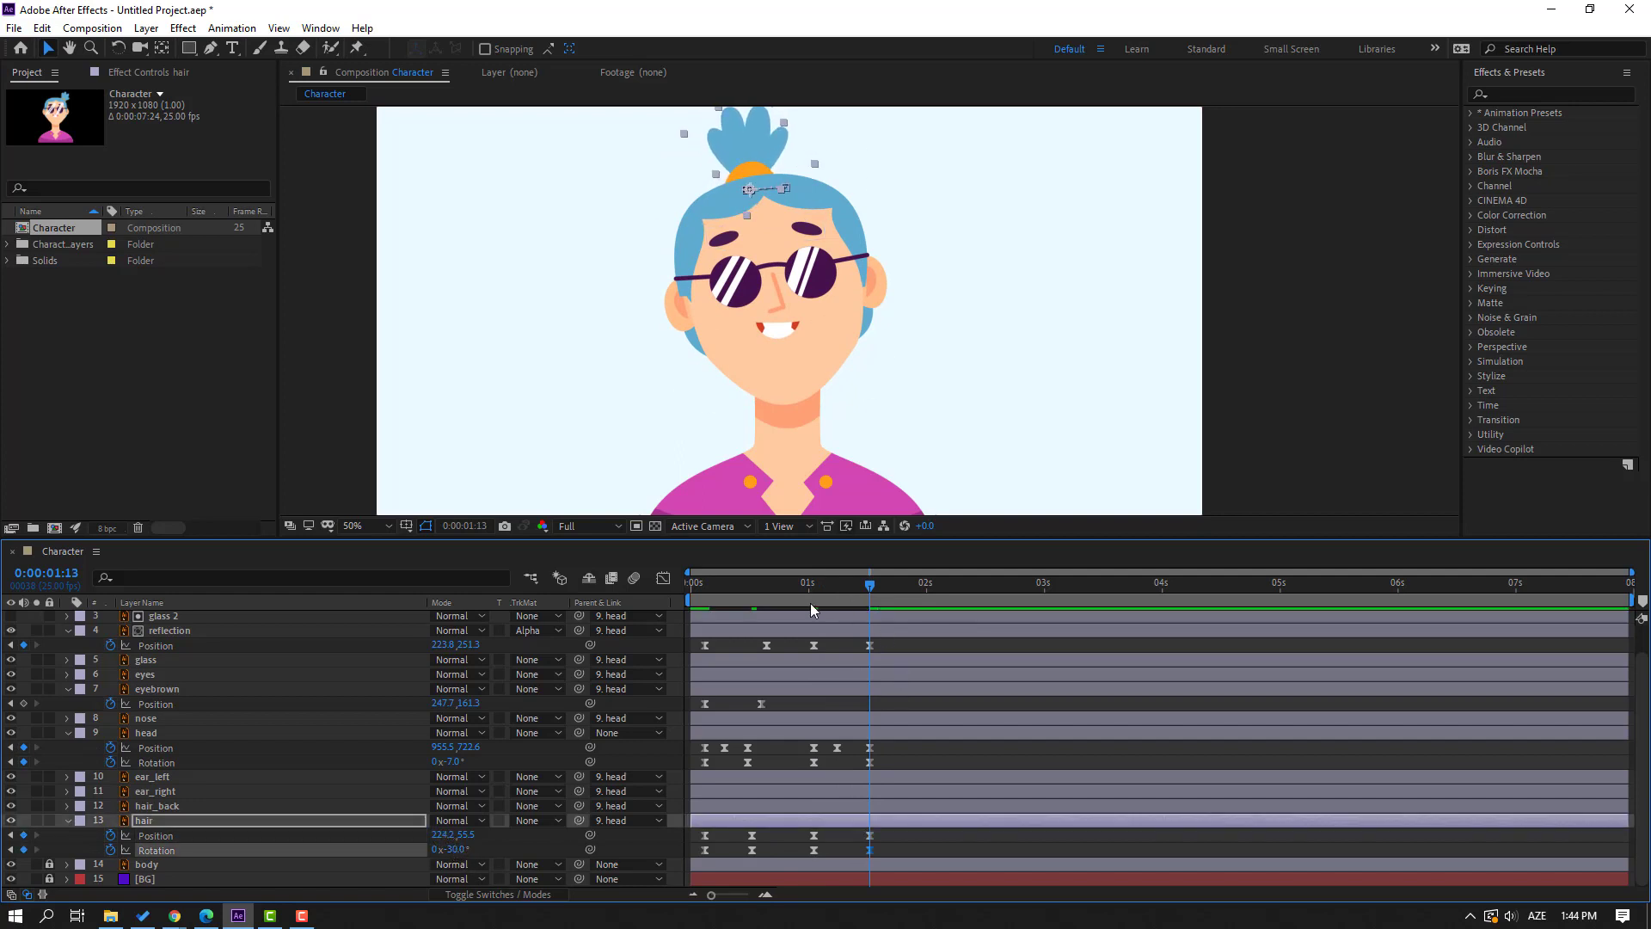
pyautogui.moveTo(810, 588)
pyautogui.mouseDown()
pyautogui.moveTo(792, 586)
pyautogui.moveTo(822, 588)
pyautogui.mouseUp()
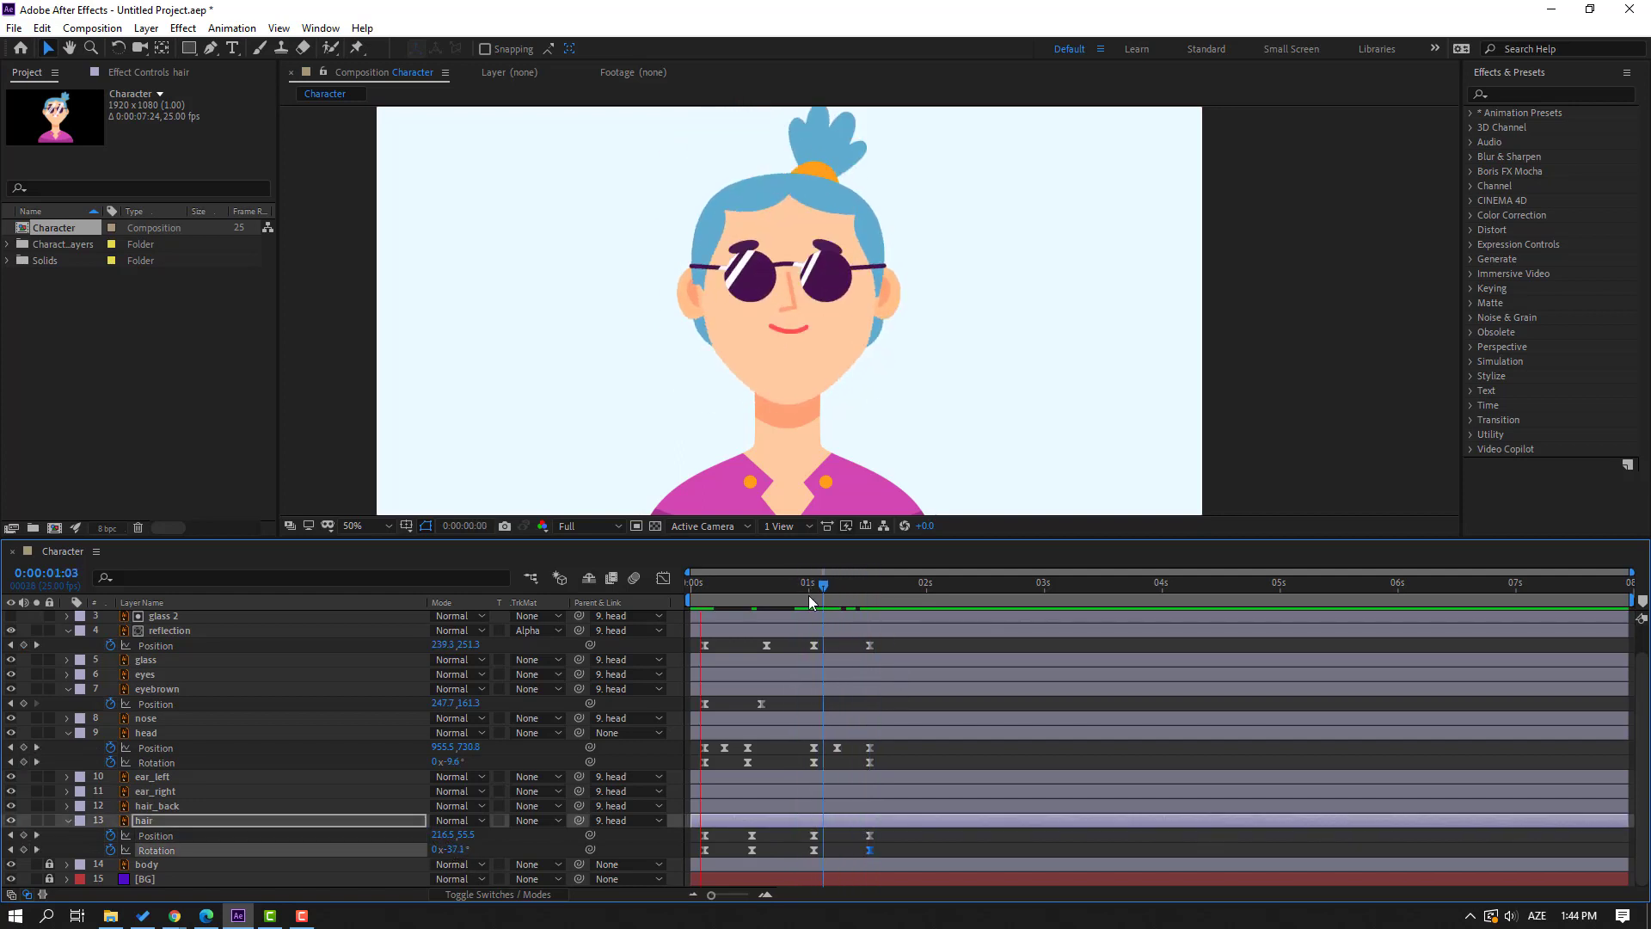
pyautogui.press('space')
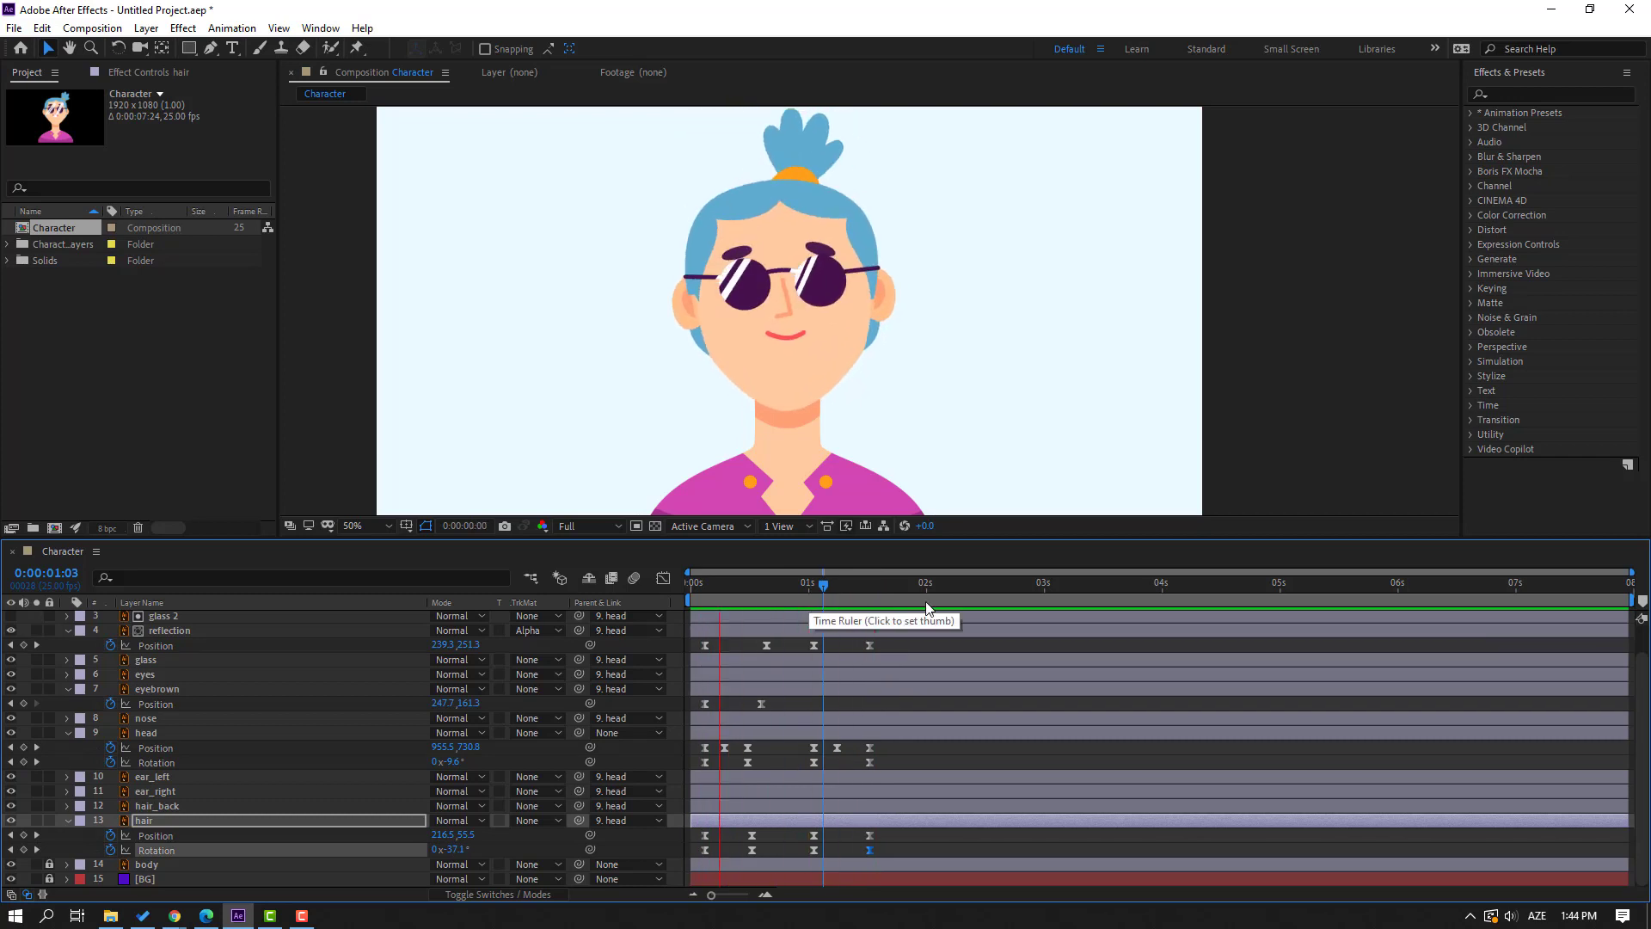
pyautogui.press('space')
pyautogui.press('space')
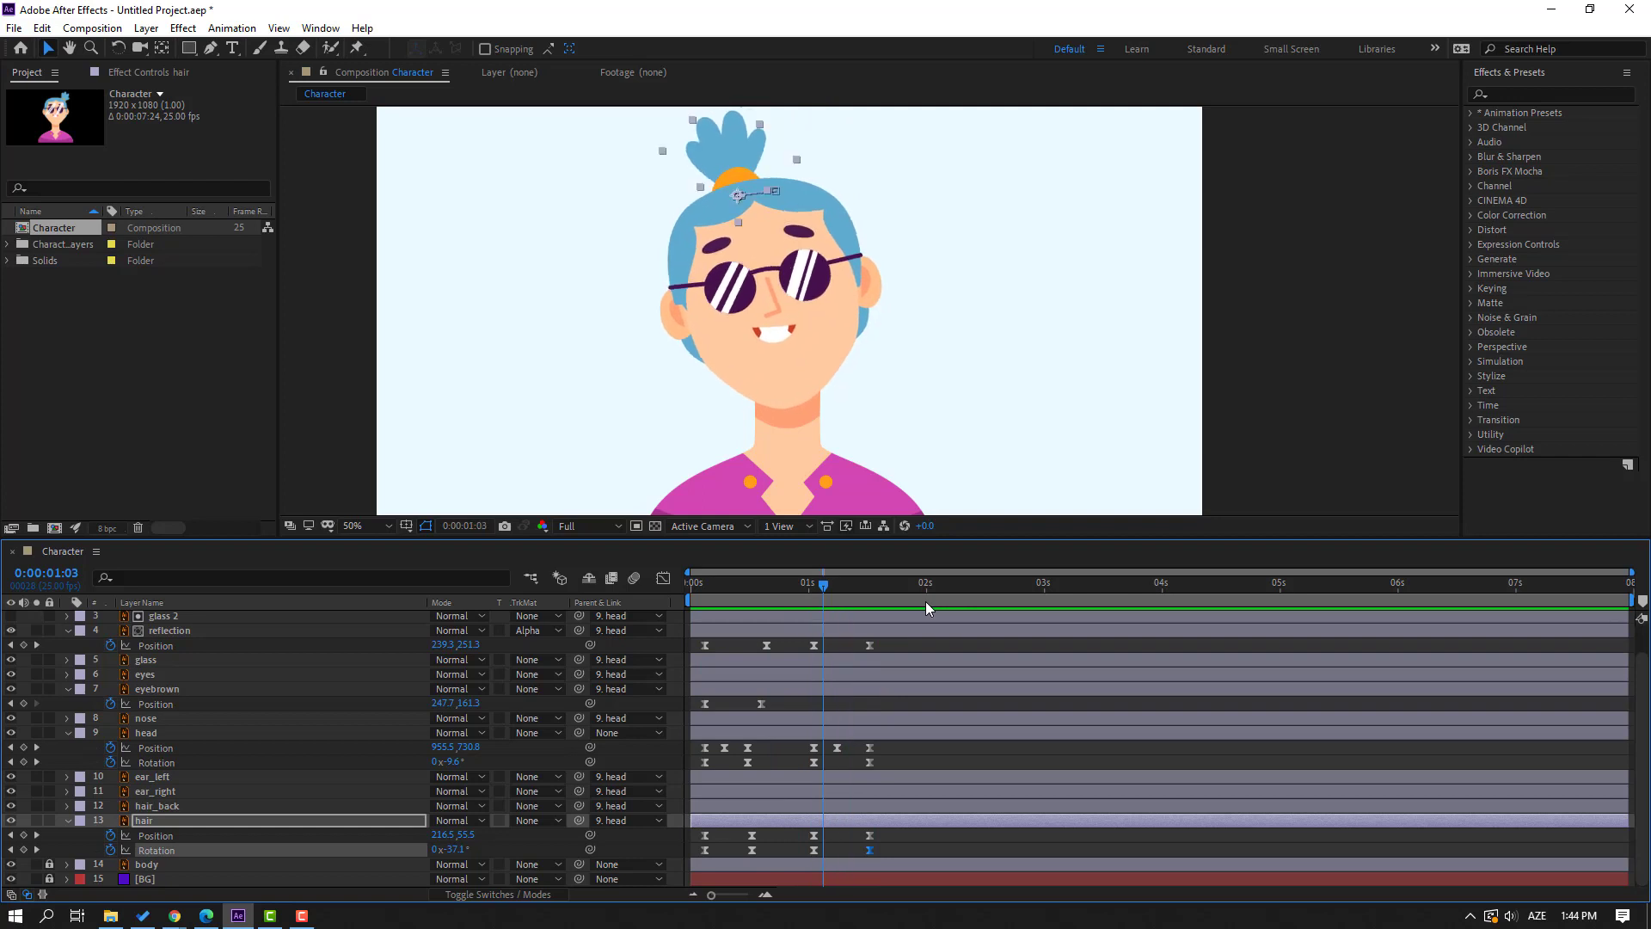
pyautogui.press('space')
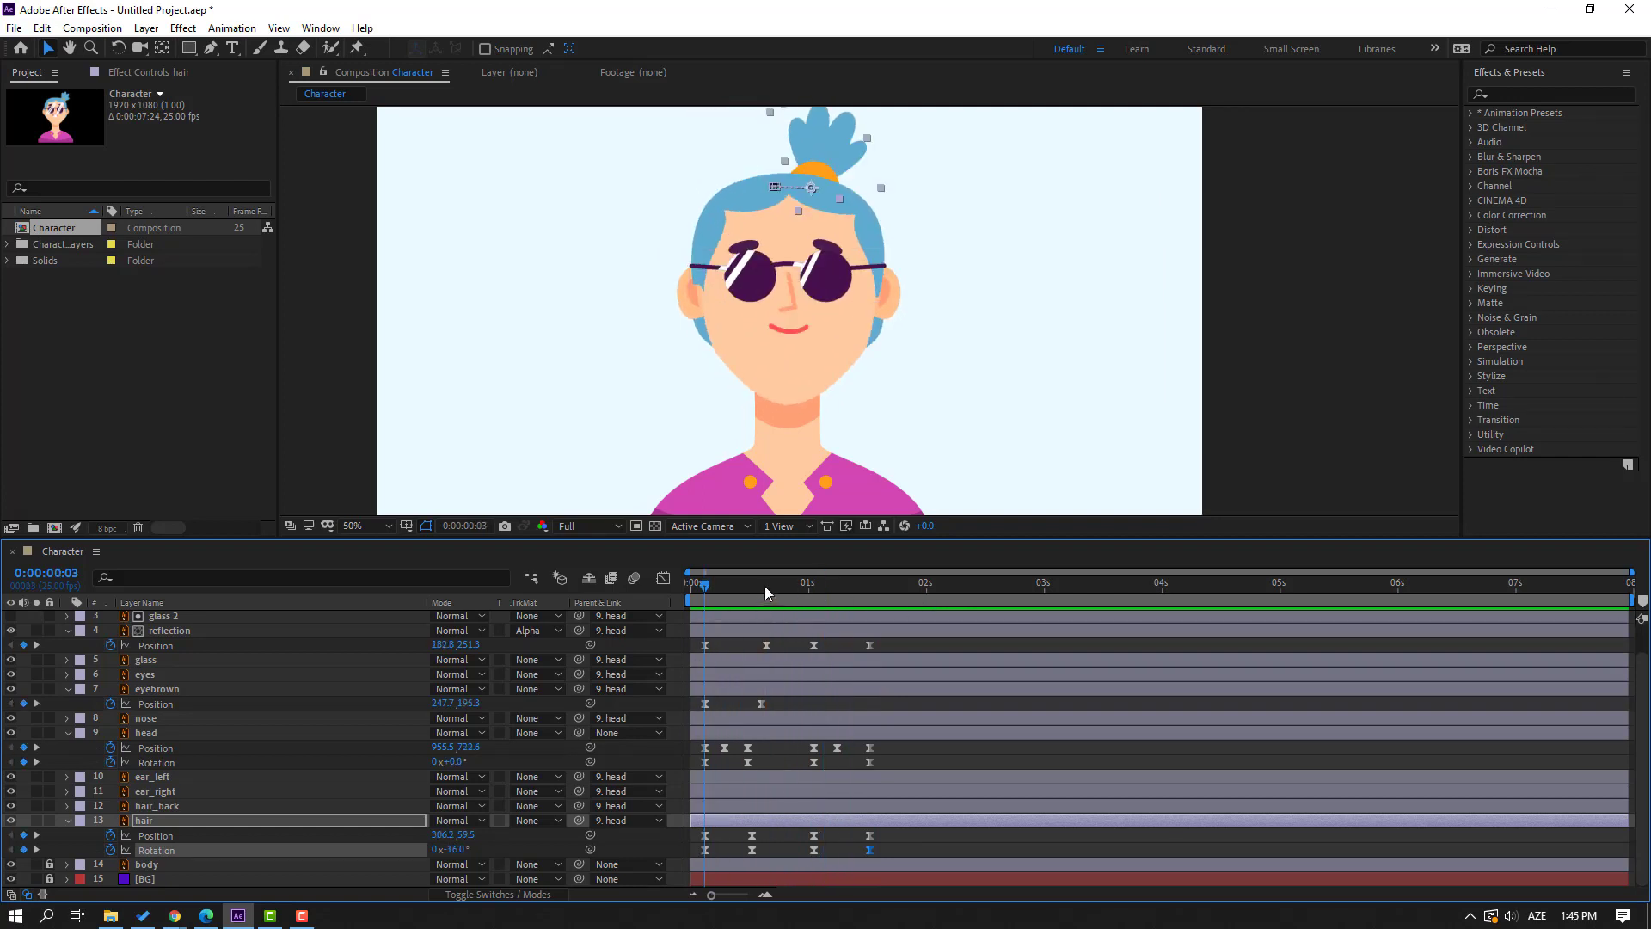
# Pick-whip the reflection and glass 2 layers onto layer 5, glass, as their parent.
pyautogui.moveTo(766, 586); pyautogui.dragTo(818, 583)
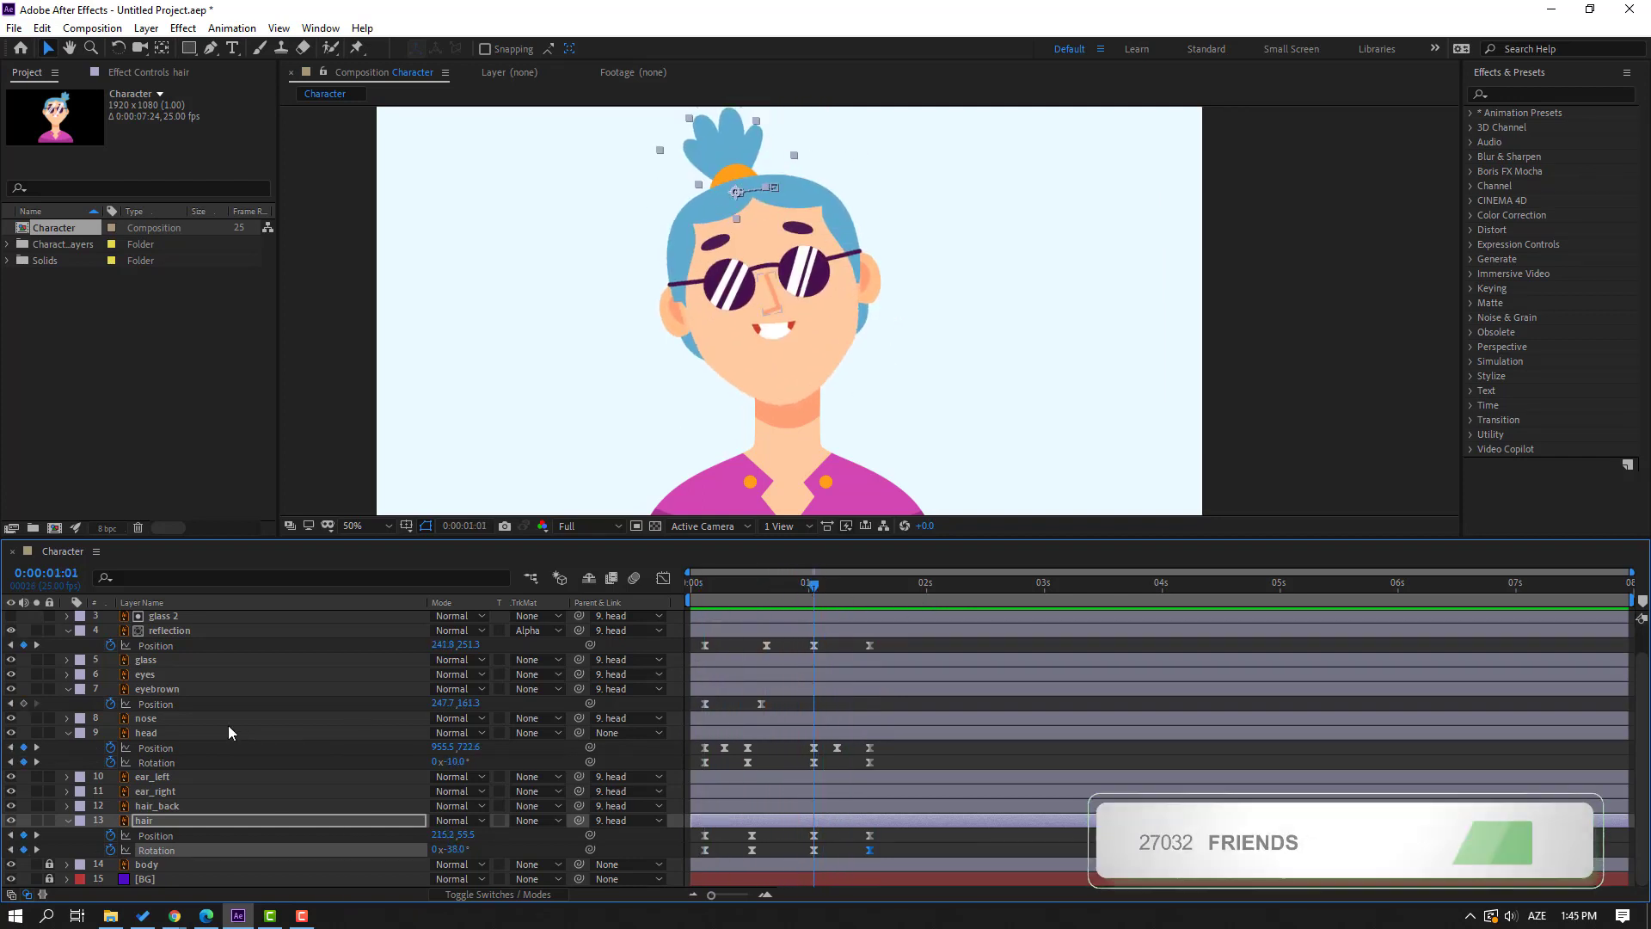
pyautogui.scroll(2, 229, 725)
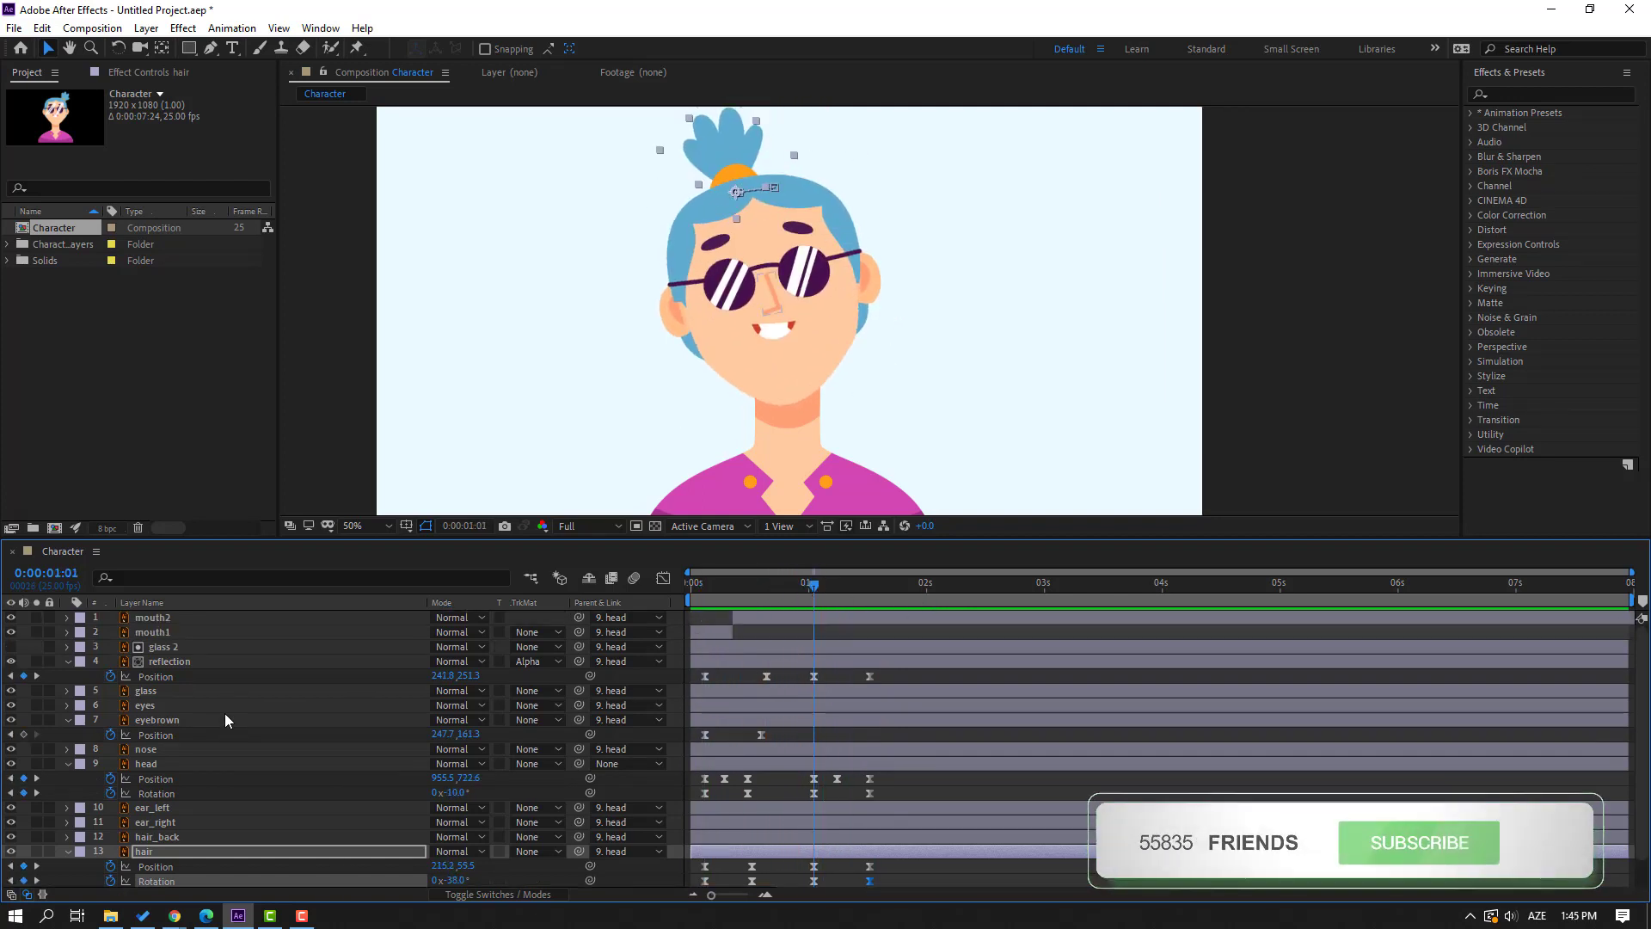
pyautogui.click(173, 662)
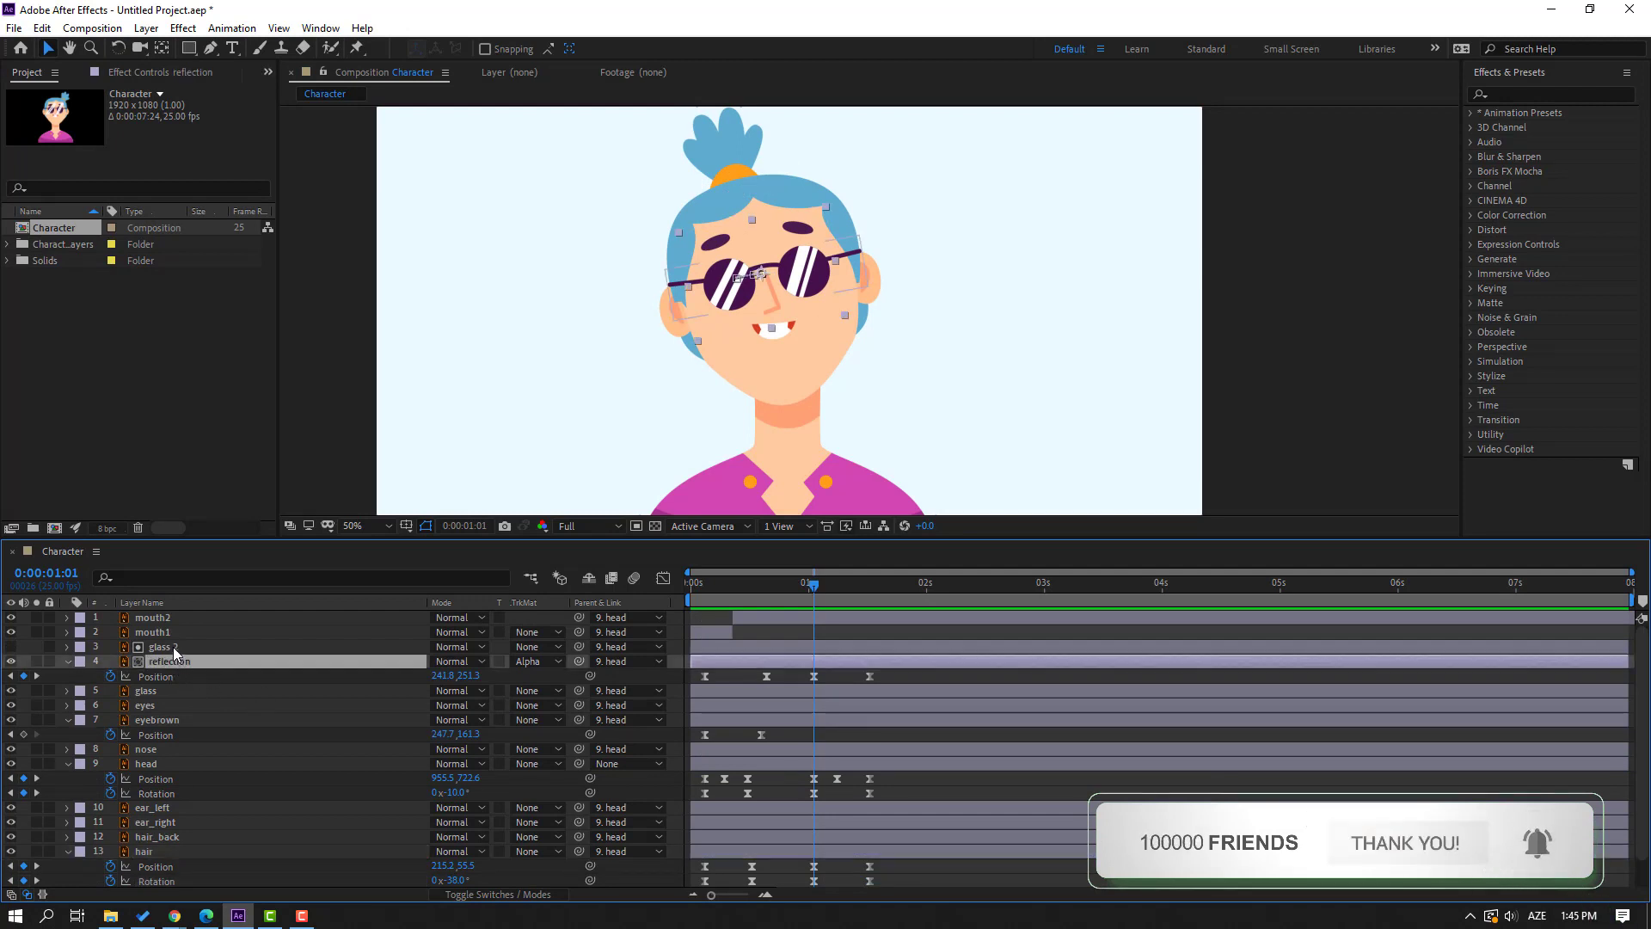
pyautogui.keyDown('ctrl'); pyautogui.click(173, 647); pyautogui.keyUp('ctrl')
pyautogui.moveTo(582, 644); pyautogui.dragTo(151, 694)
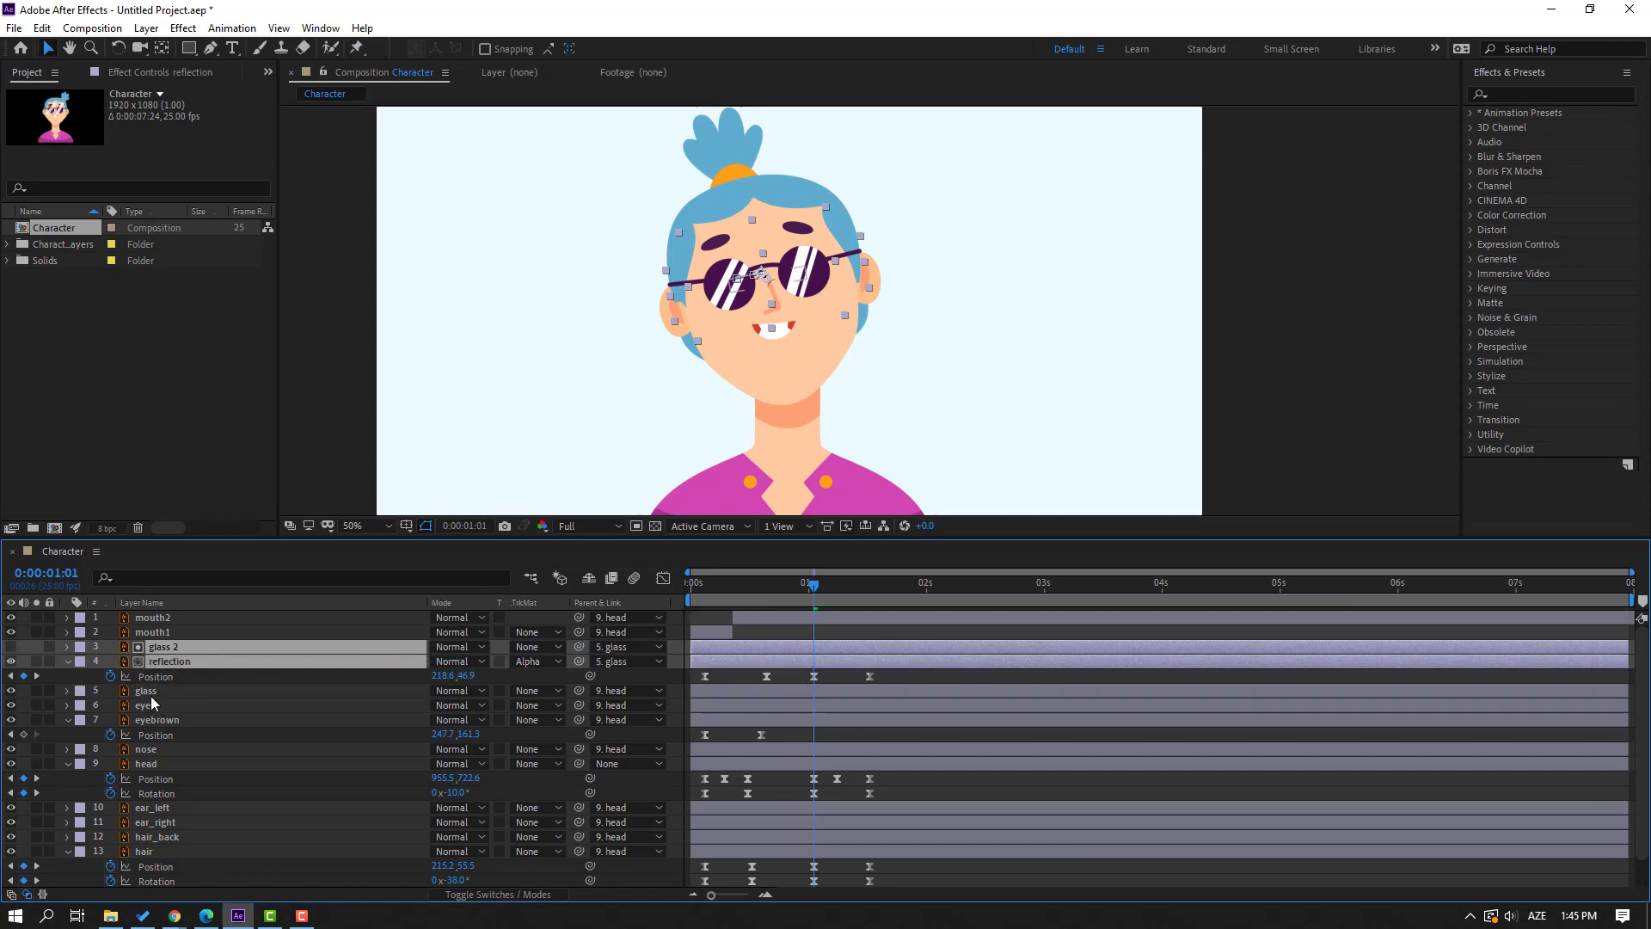
pyautogui.click(151, 693)
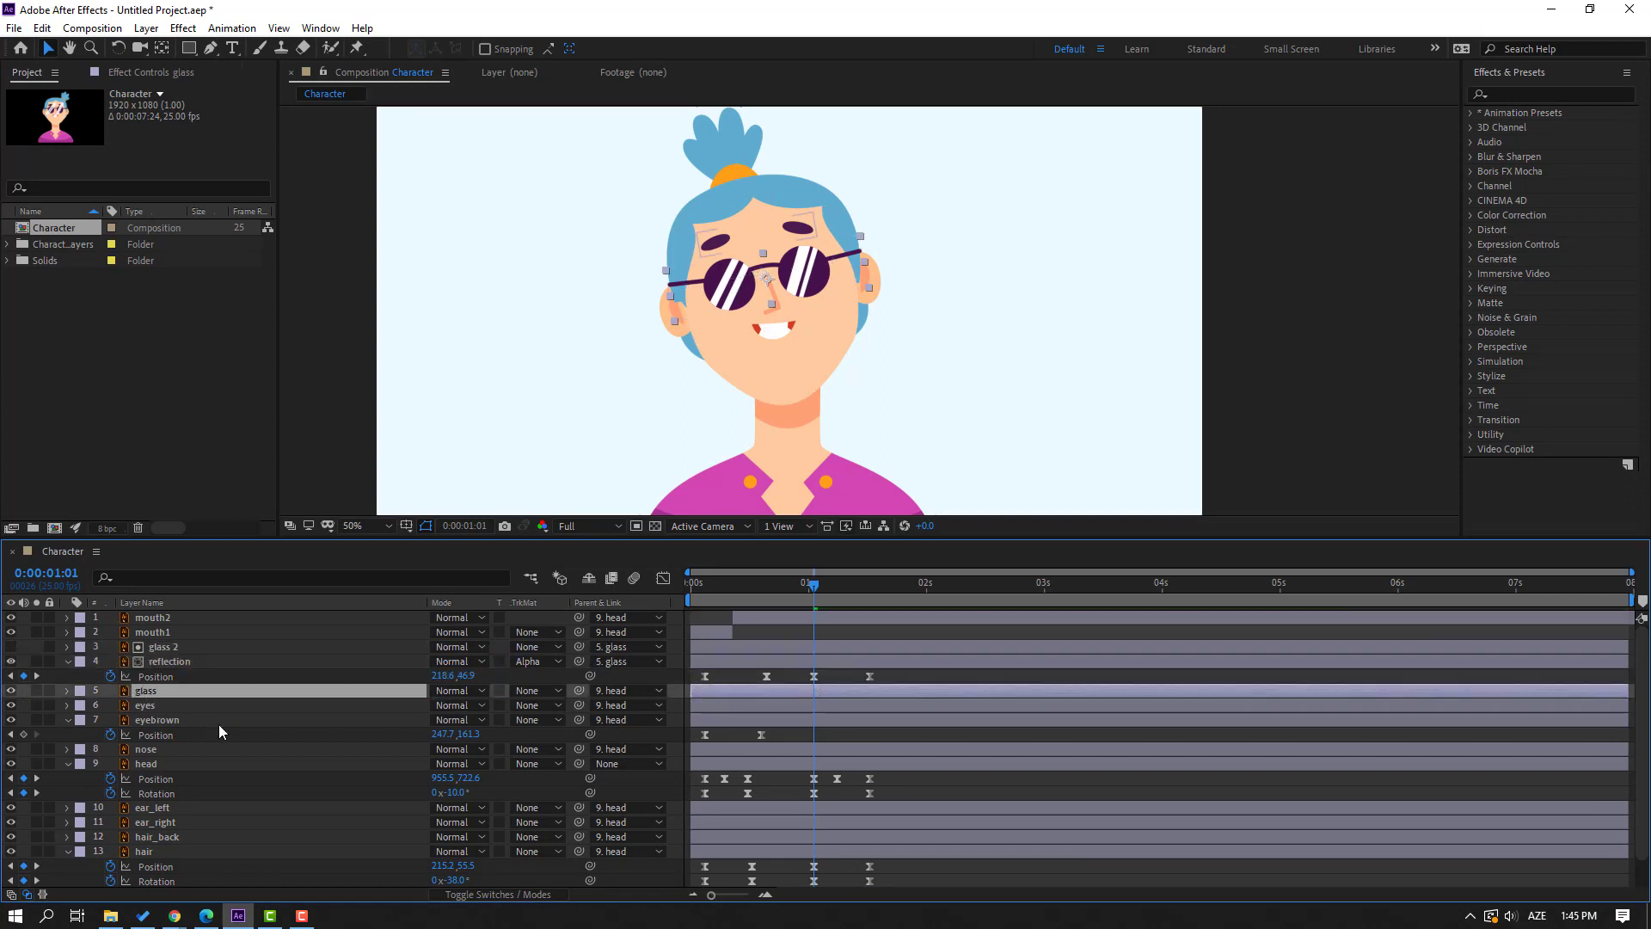
# Keyframe the glass Position at 1:01 and slide the glasses down at 1:12.
pyautogui.press('p')
pyautogui.click(112, 705)
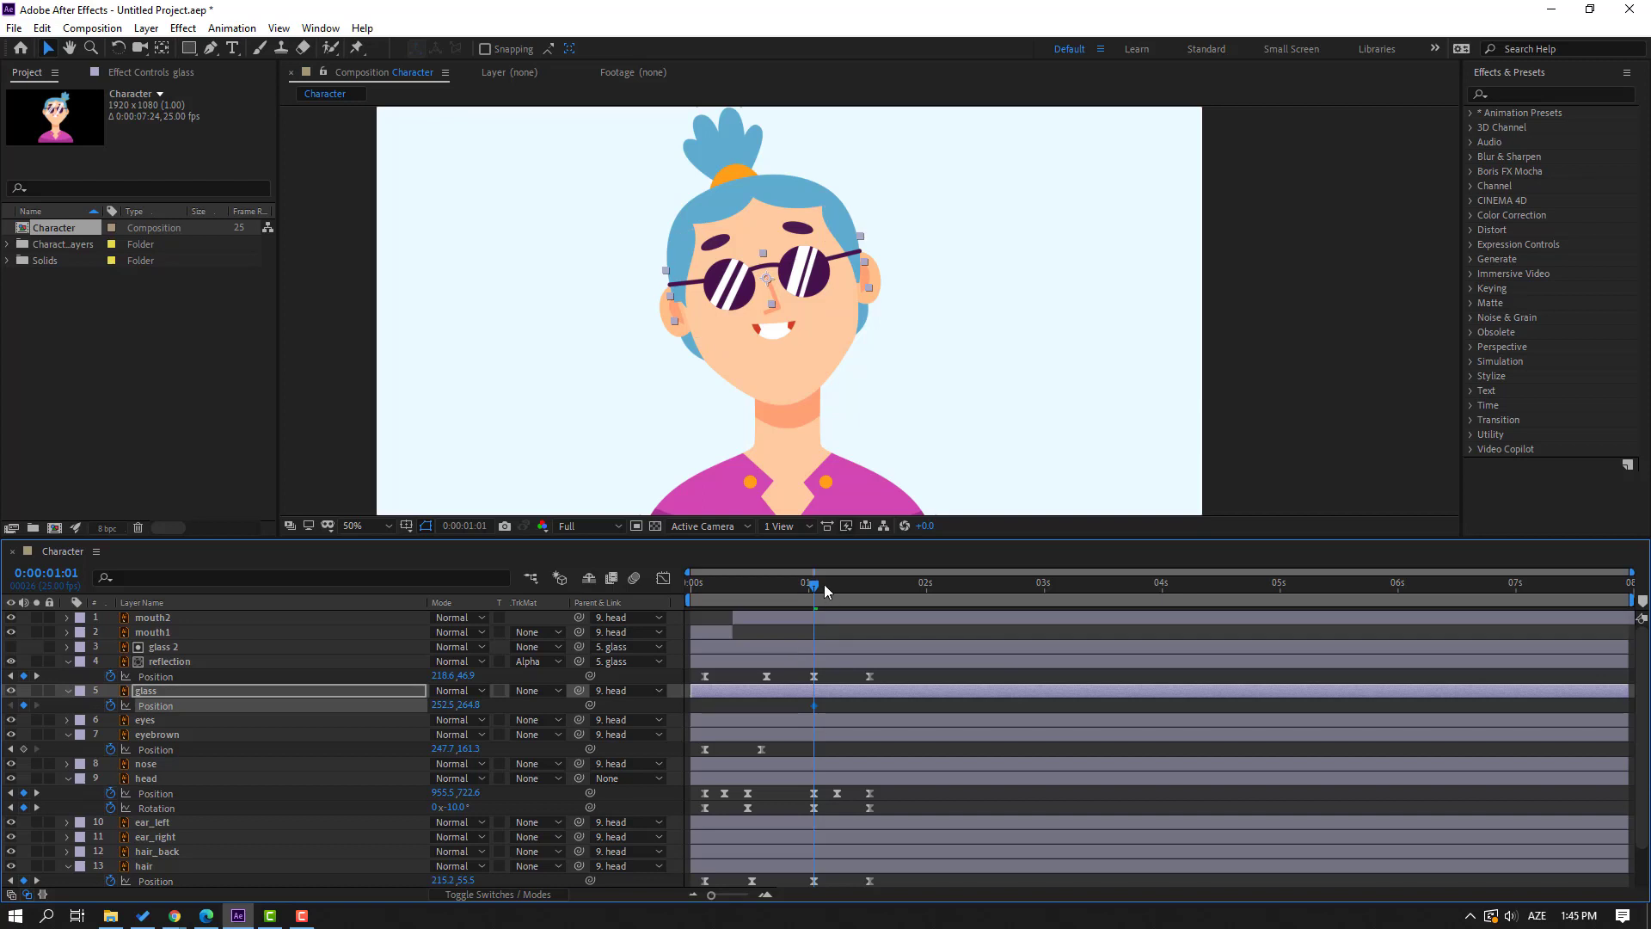
pyautogui.moveTo(824, 585); pyautogui.dragTo(867, 590)
pyautogui.moveTo(475, 711); pyautogui.dragTo(507, 703)
# Apply Easy Ease to both glass Position keyframes and check the slide.
pyautogui.moveTo(805, 723); pyautogui.dragTo(815, 705)
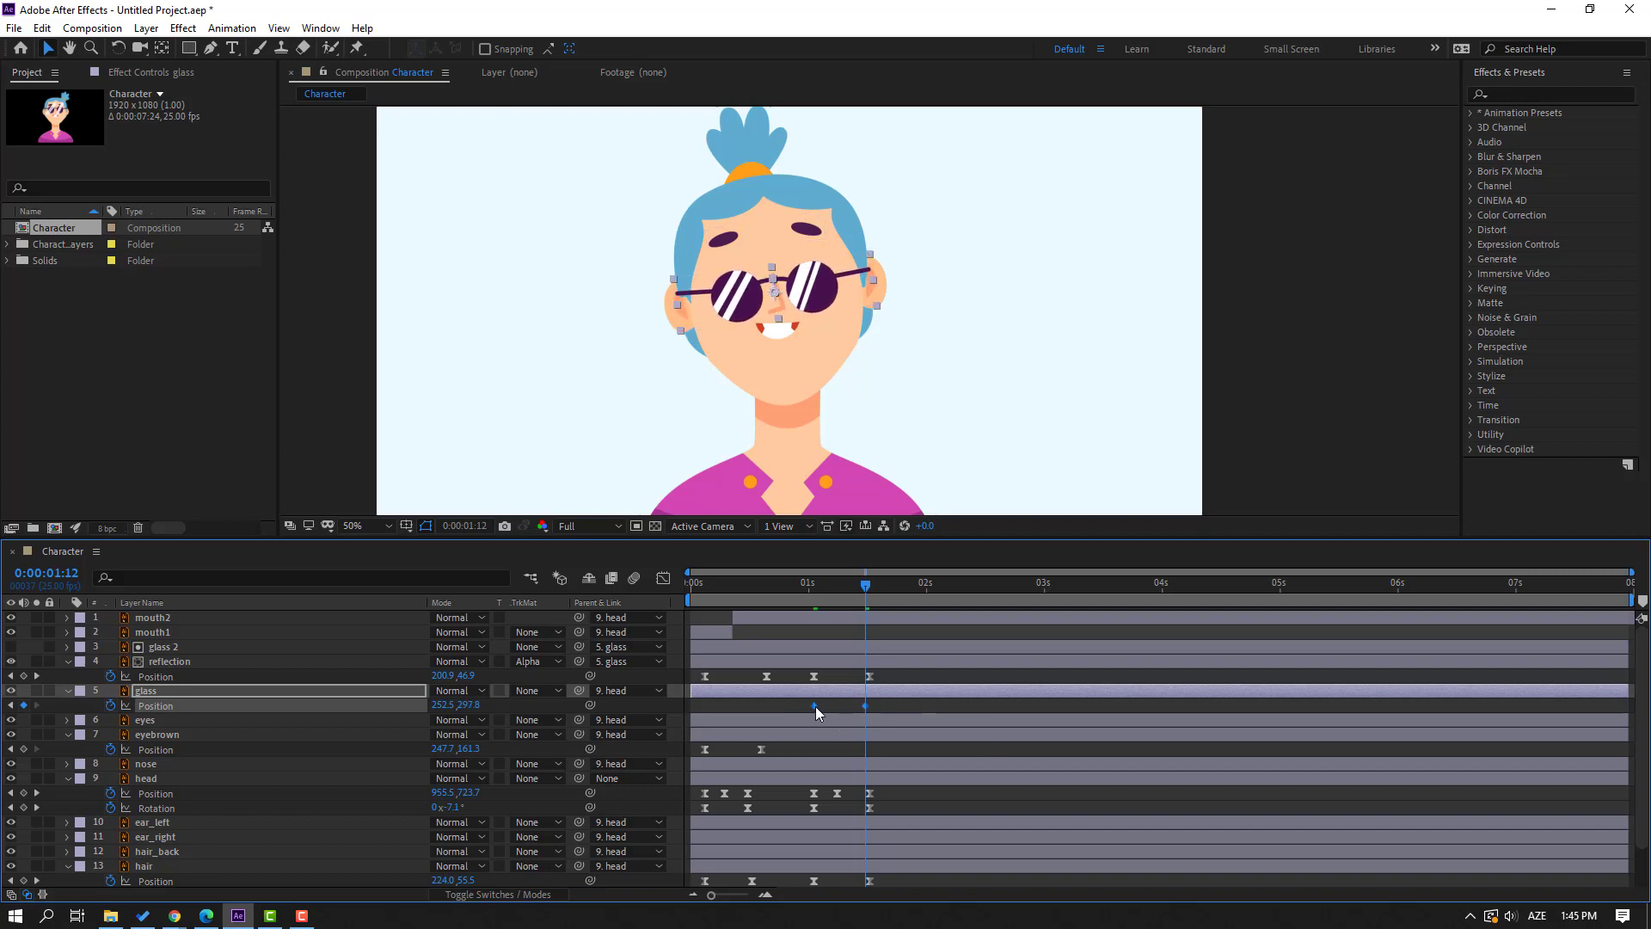
pyautogui.rightClick(815, 705)
pyautogui.moveTo(972, 702)
pyautogui.click(1083, 754)
pyautogui.moveTo(786, 589)
pyautogui.mouseDown()
pyautogui.moveTo(885, 599)
pyautogui.moveTo(814, 607)
pyautogui.mouseUp()
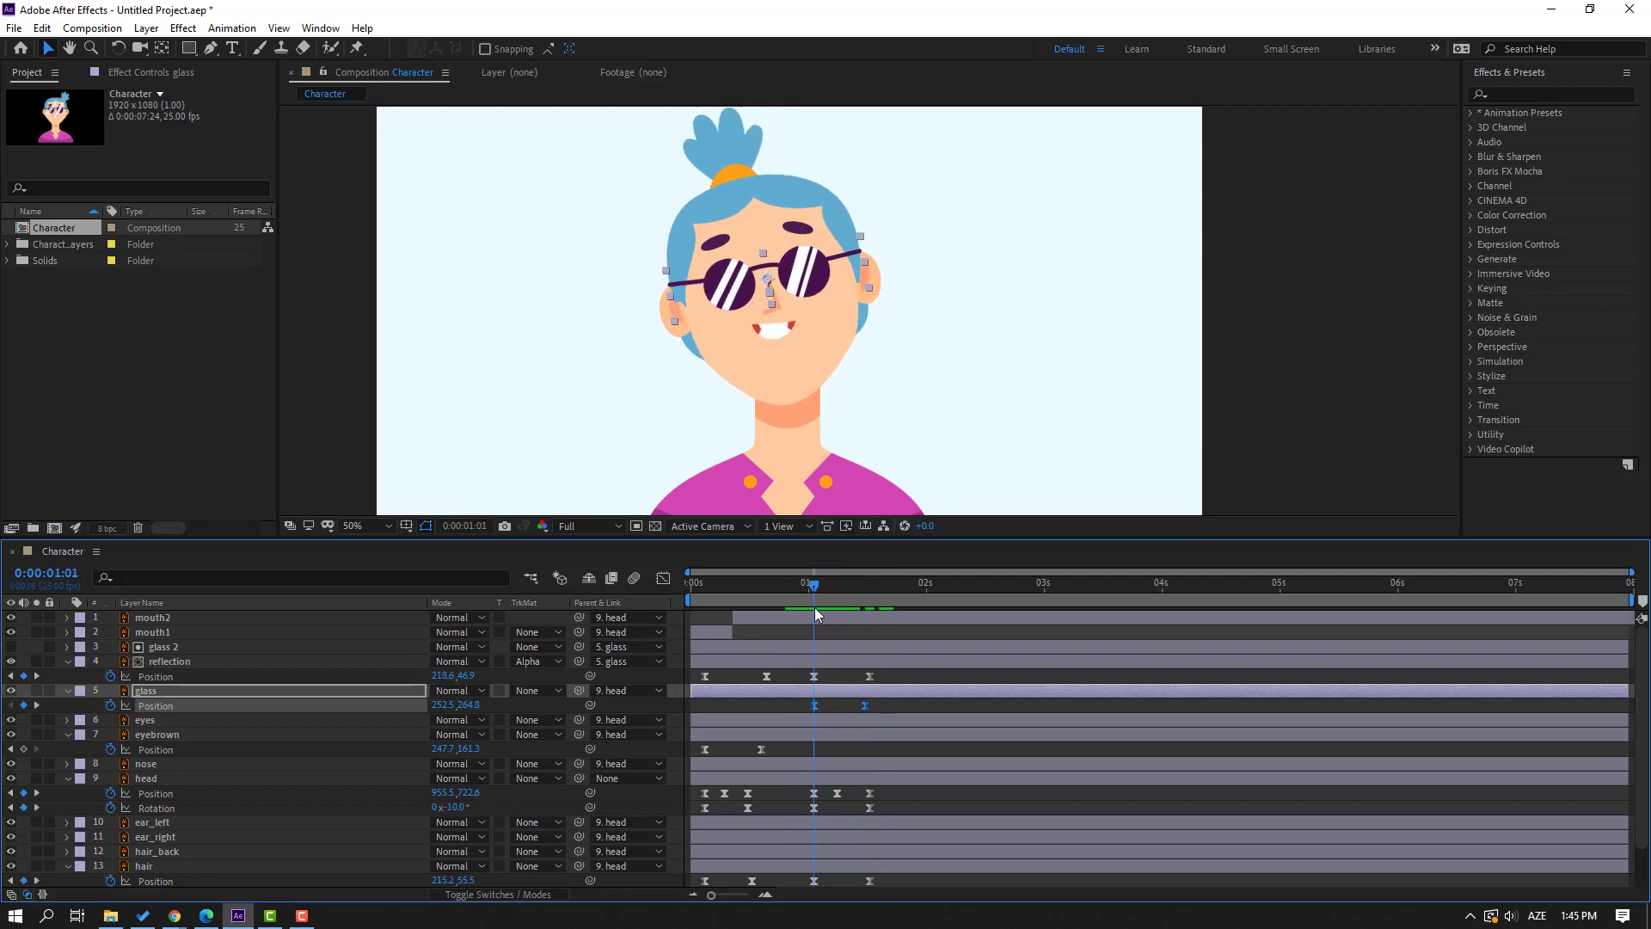
pyautogui.click(201, 720)
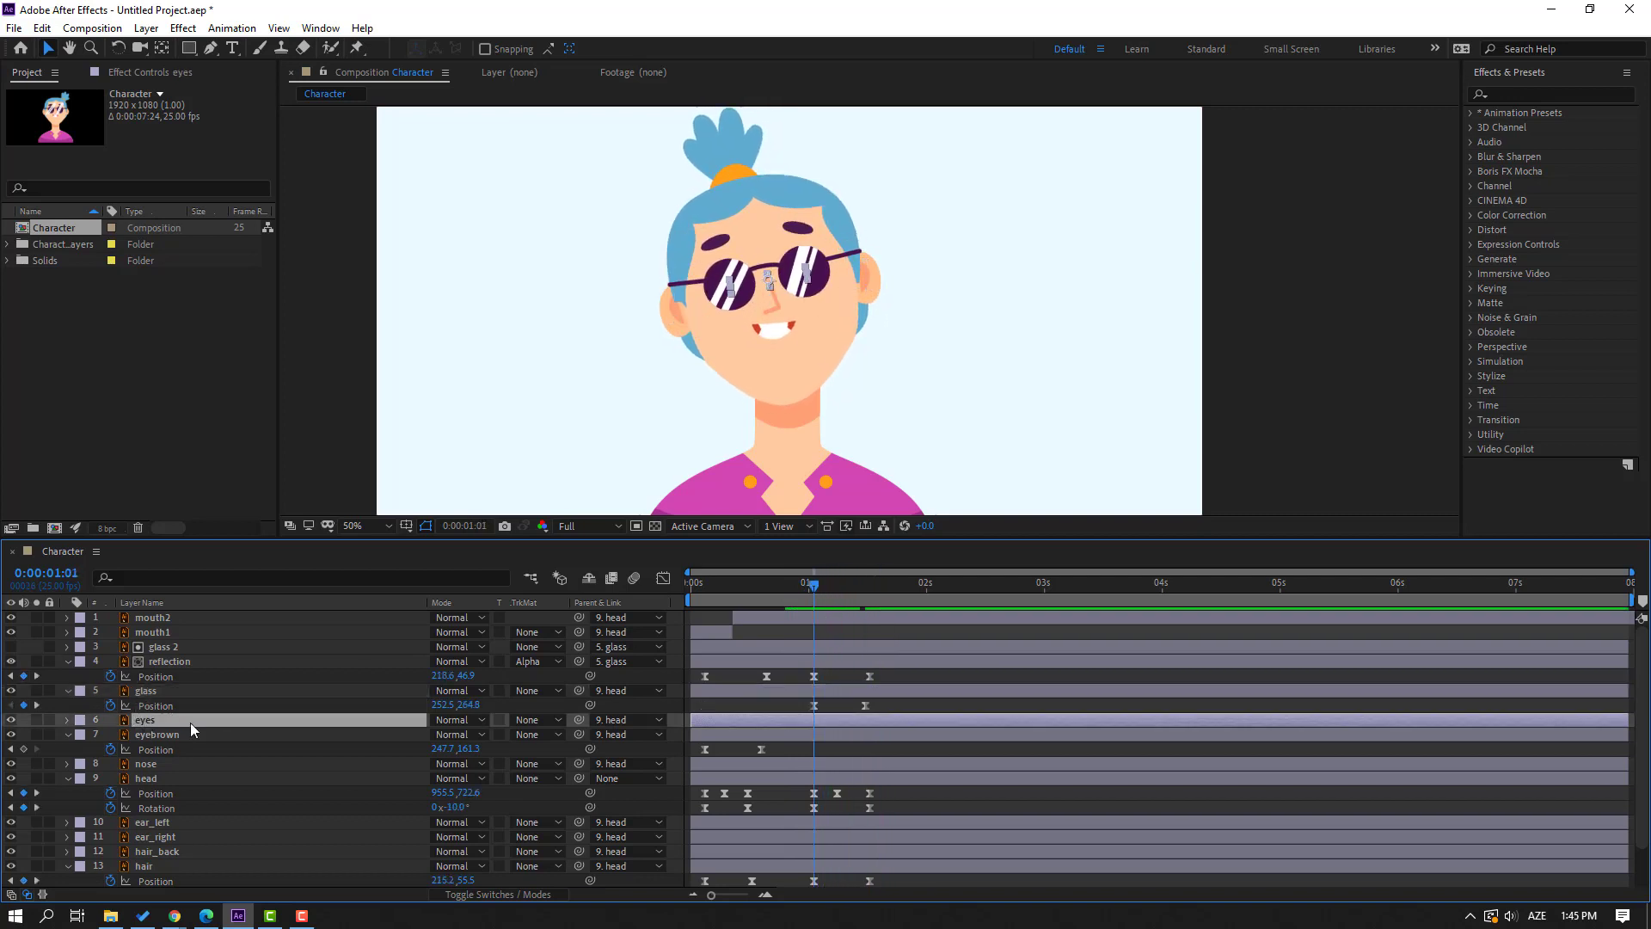
# Keyframe the eyes Position at 1:01 and raise them from Y 268.0 to 219.0 at 1:13.
pyautogui.press('p')
pyautogui.click(112, 735)
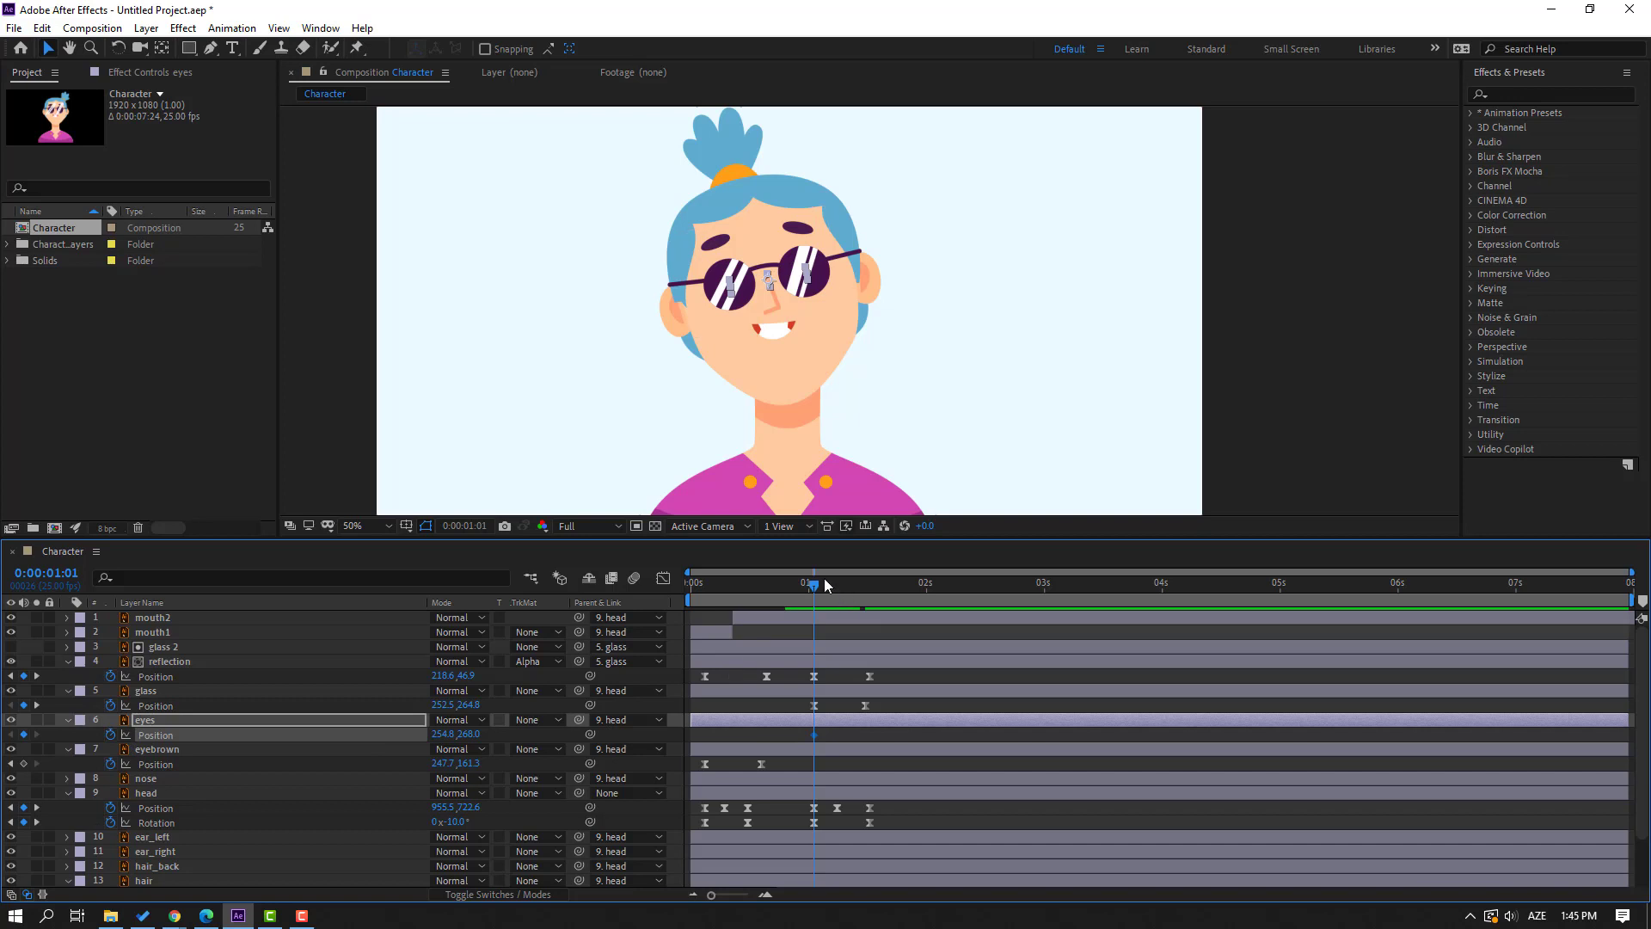
pyautogui.moveTo(825, 580); pyautogui.dragTo(869, 581)
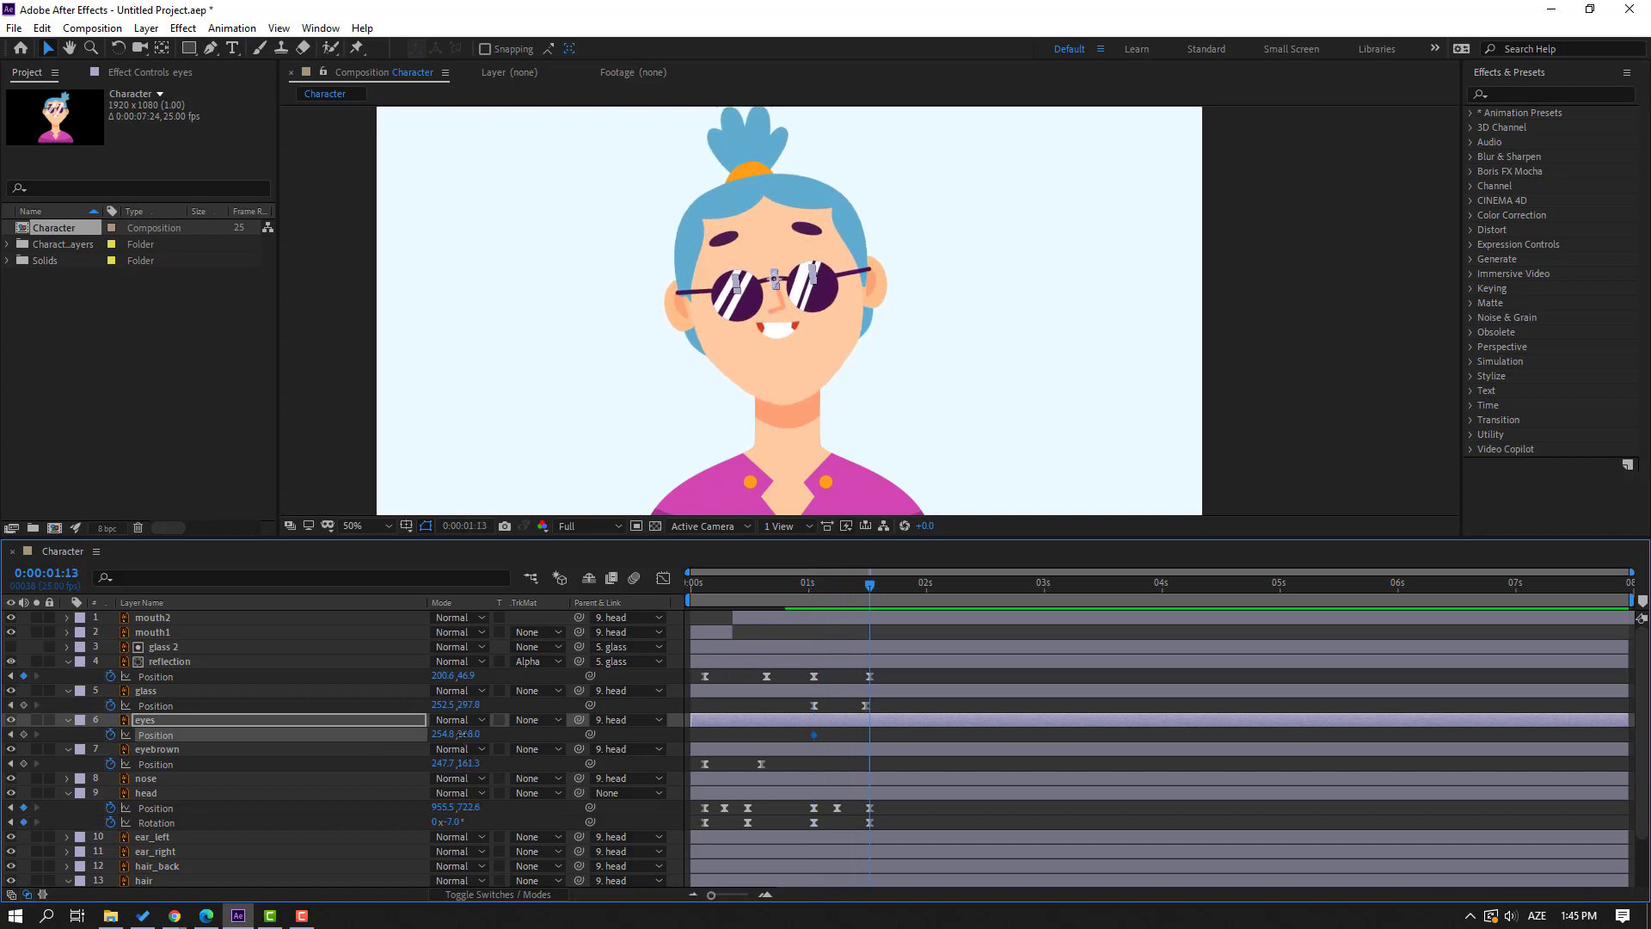
pyautogui.moveTo(462, 735); pyautogui.dragTo(437, 733)
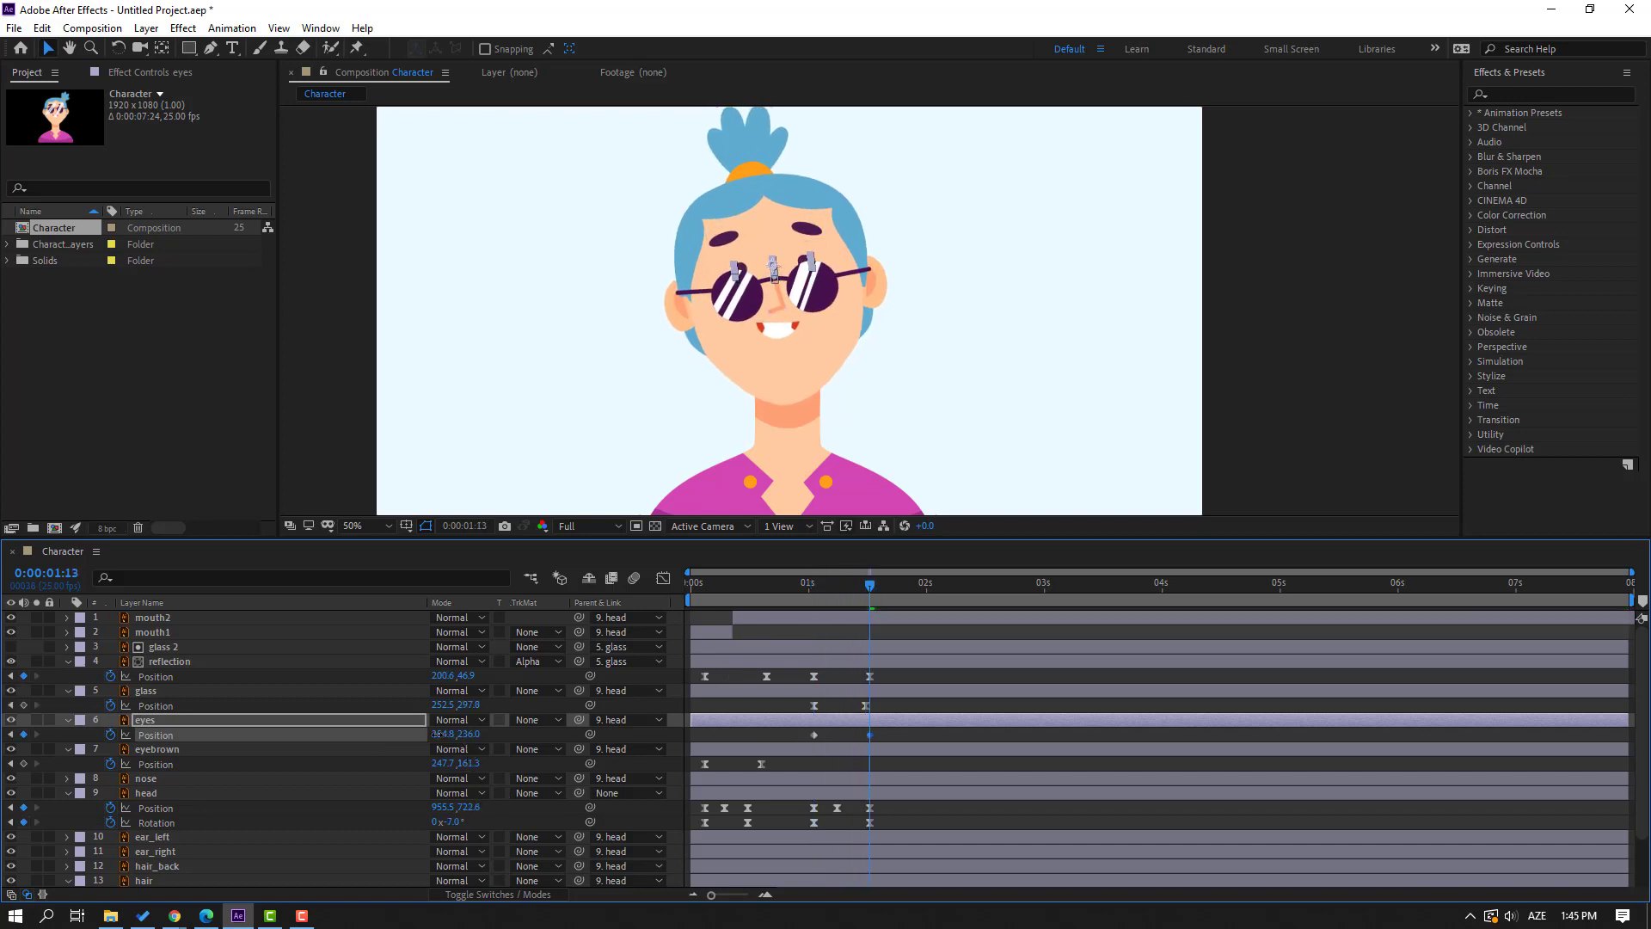
pyautogui.click(841, 660)
# Apply Easy Ease to both eyes Position keyframes.
pyautogui.moveTo(825, 585)
pyautogui.mouseDown()
pyautogui.moveTo(786, 583)
pyautogui.moveTo(832, 582)
pyautogui.mouseUp()
pyautogui.click(886, 585)
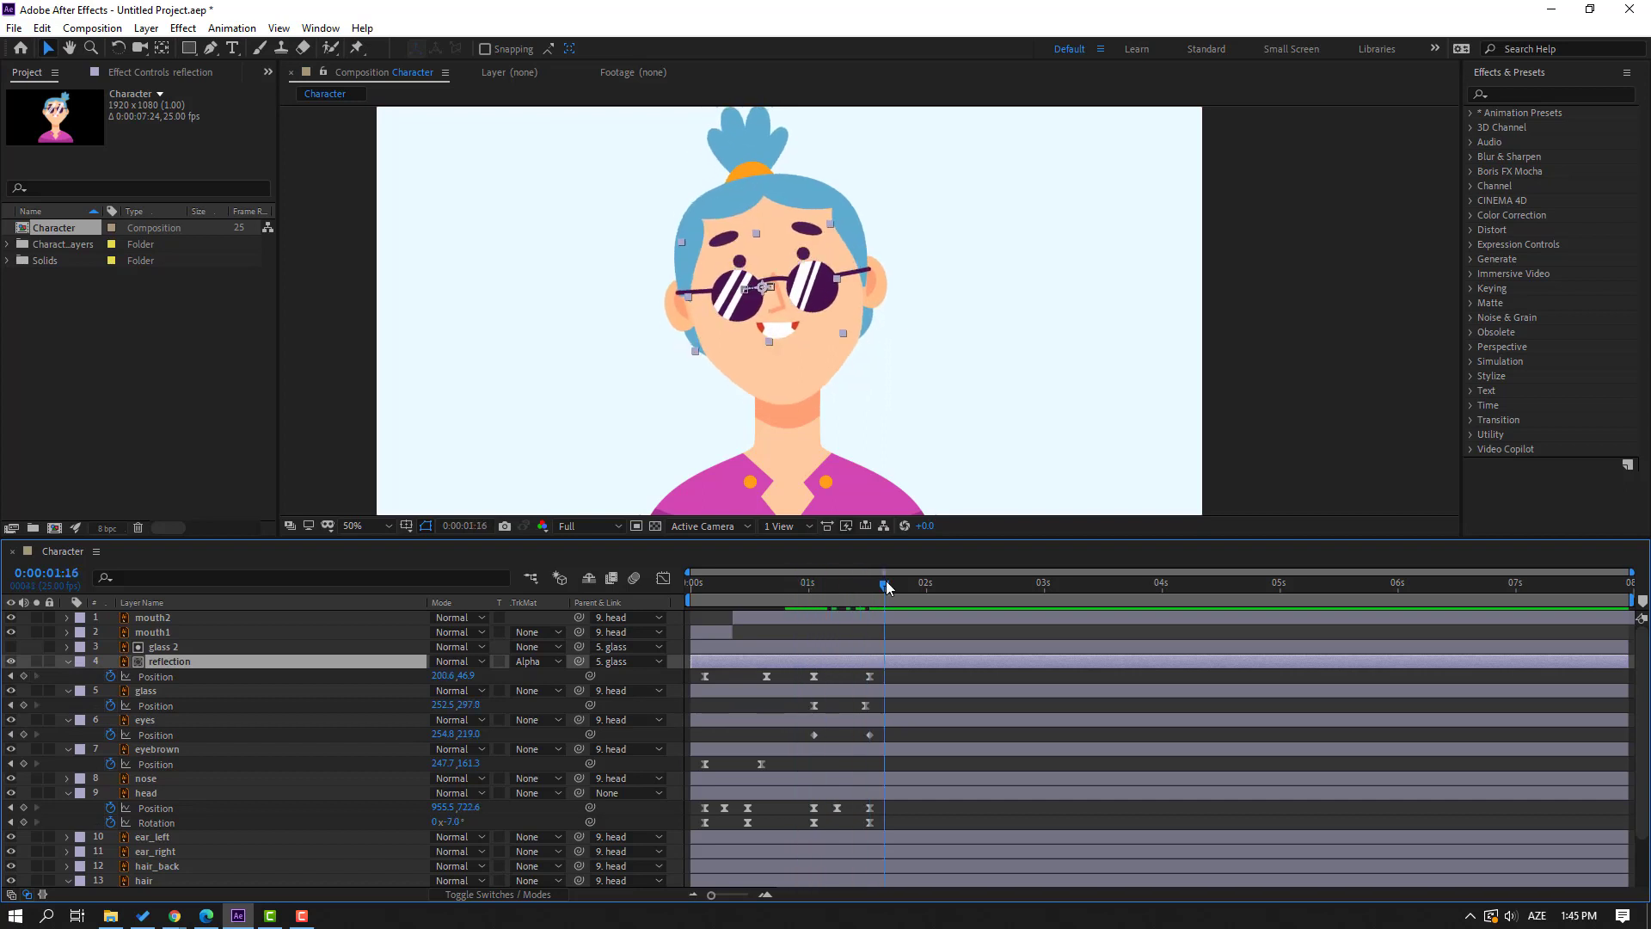
pyautogui.moveTo(869, 740); pyautogui.dragTo(812, 732)
pyautogui.rightClick(814, 734)
pyautogui.moveTo(849, 722)
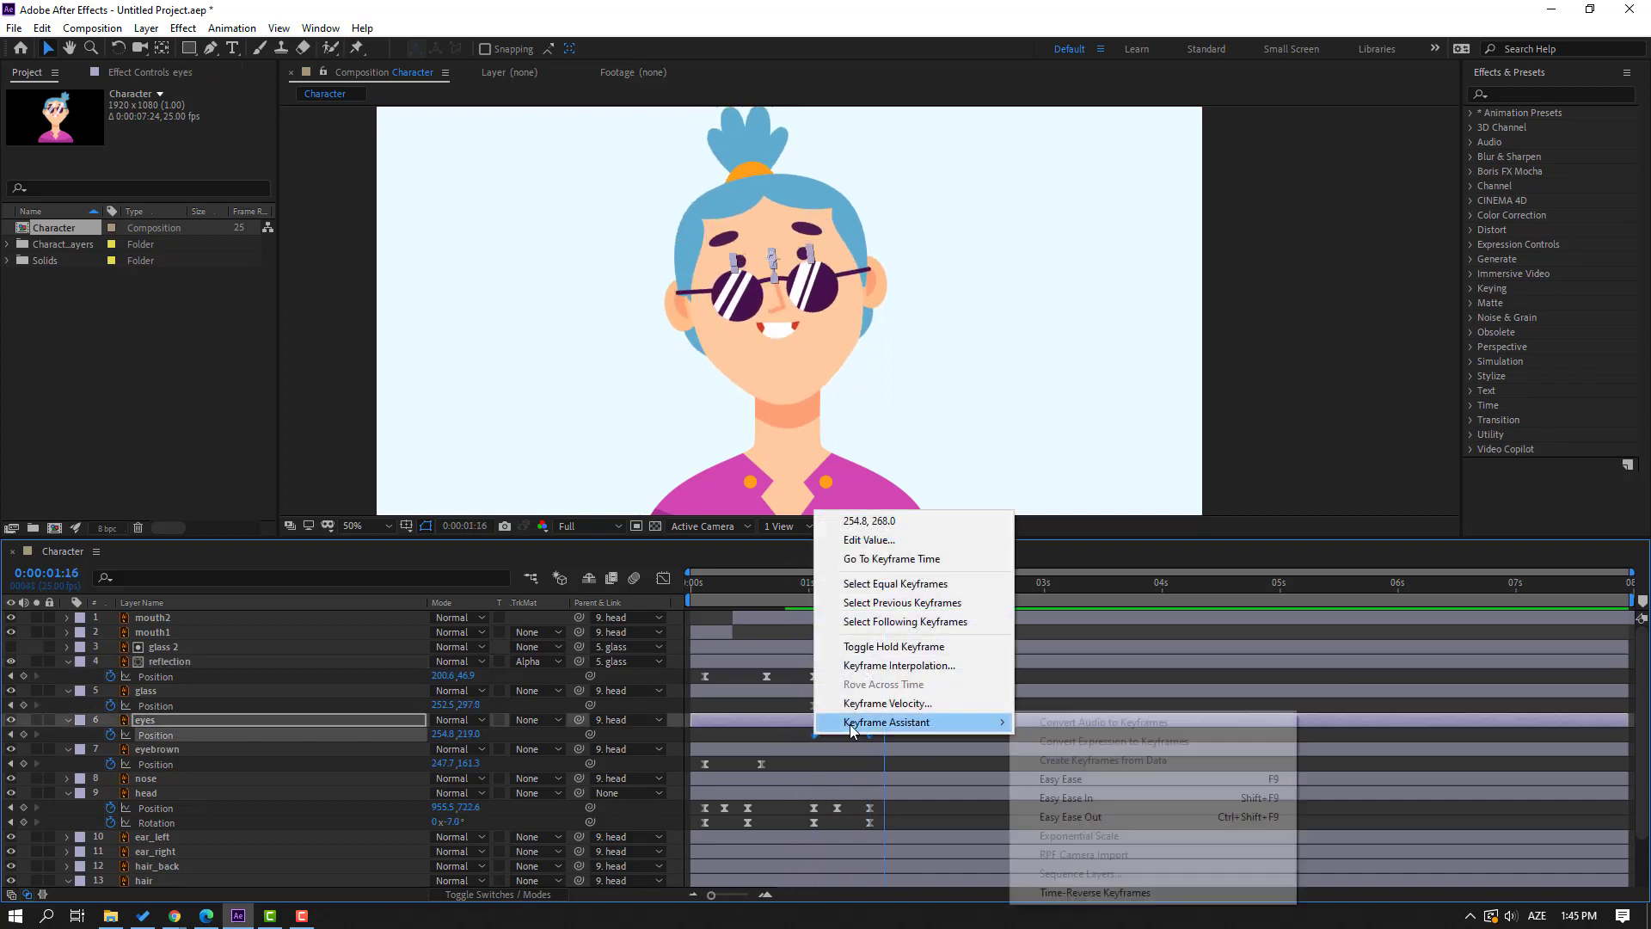
pyautogui.click(1066, 778)
# Keyframe the eyes Scale at 1:09, squashed to 29.6% height at 1:12, and 100% at 1:15.
pyautogui.press('F2')
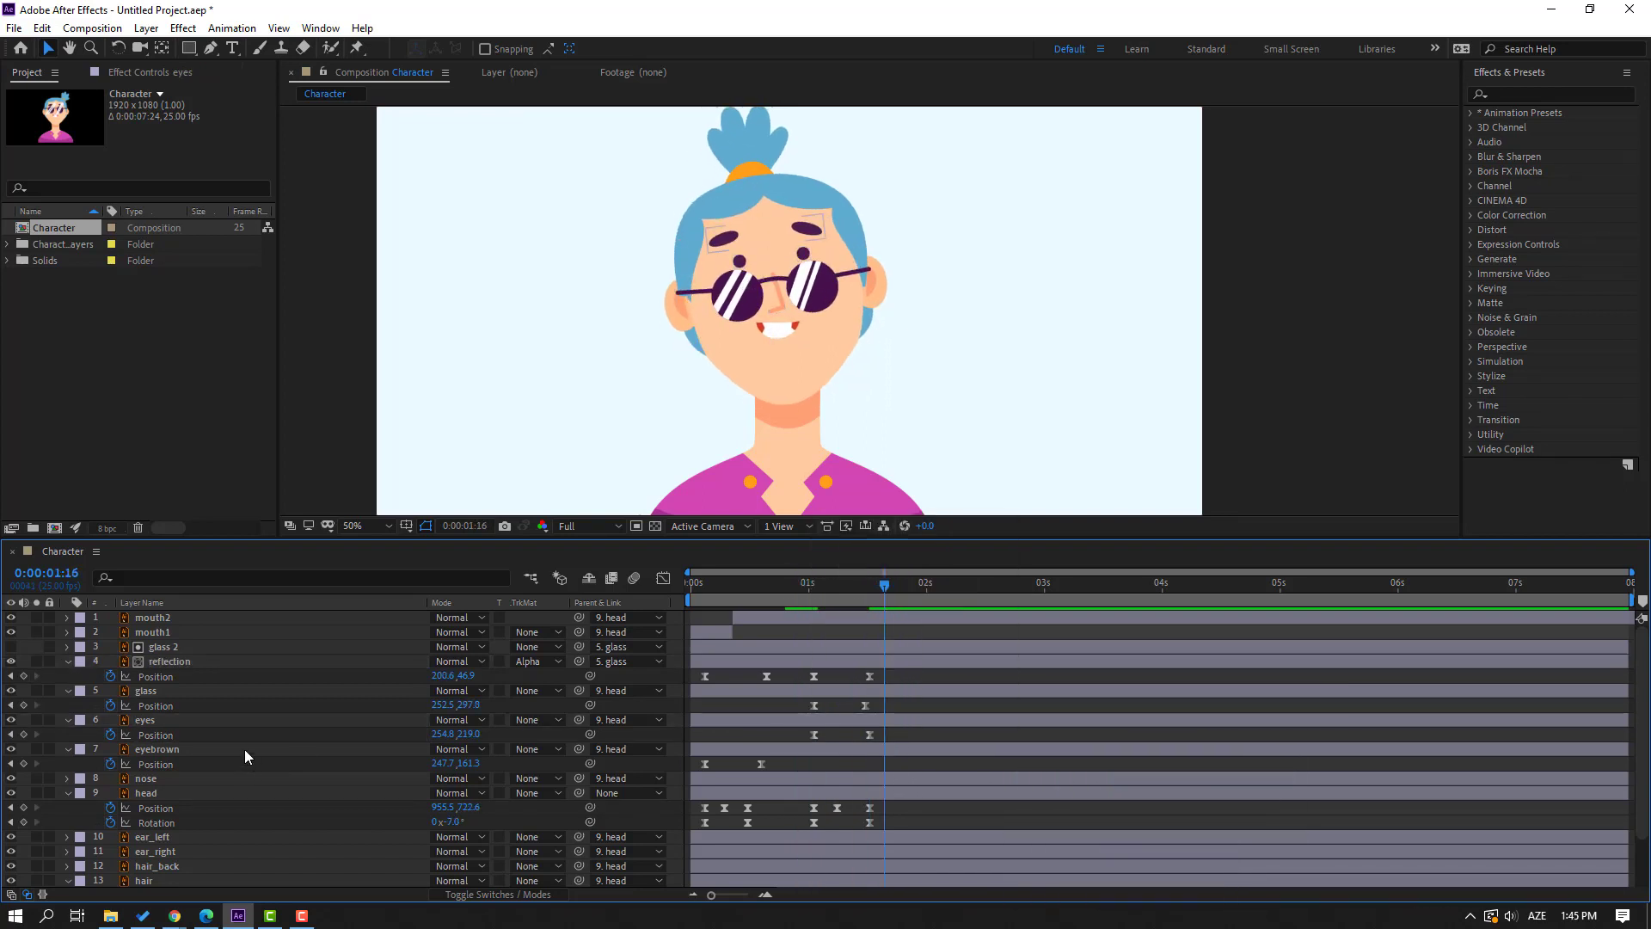
pyautogui.click(162, 719)
pyautogui.hotkey('shift', 's')
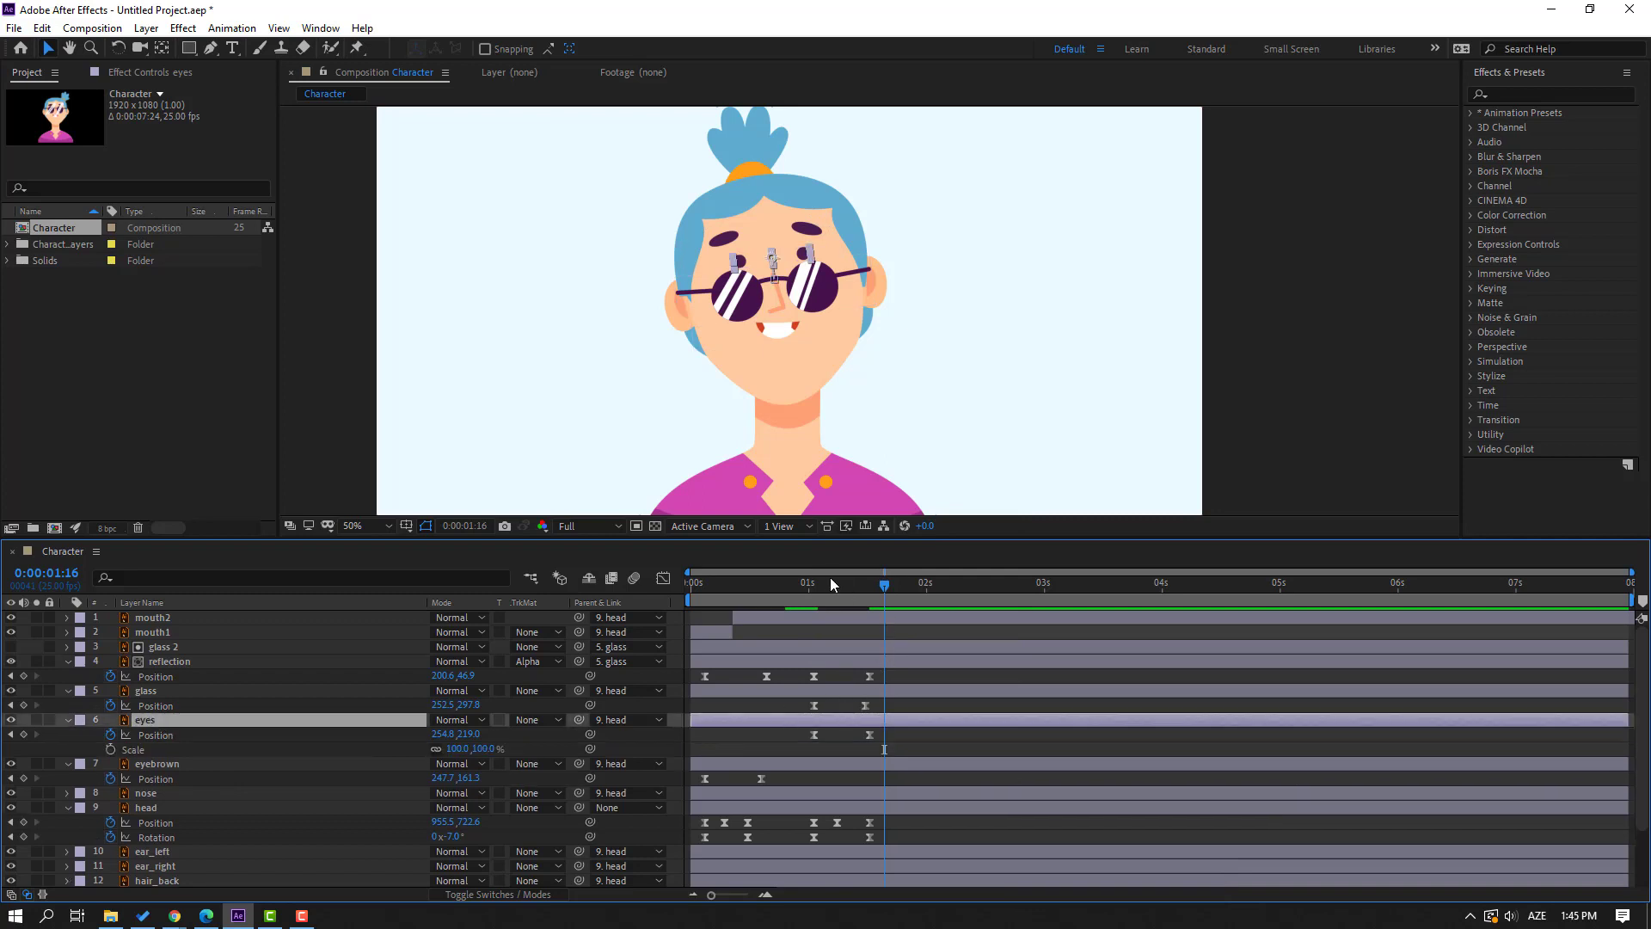
pyautogui.moveTo(825, 579); pyautogui.dragTo(851, 580)
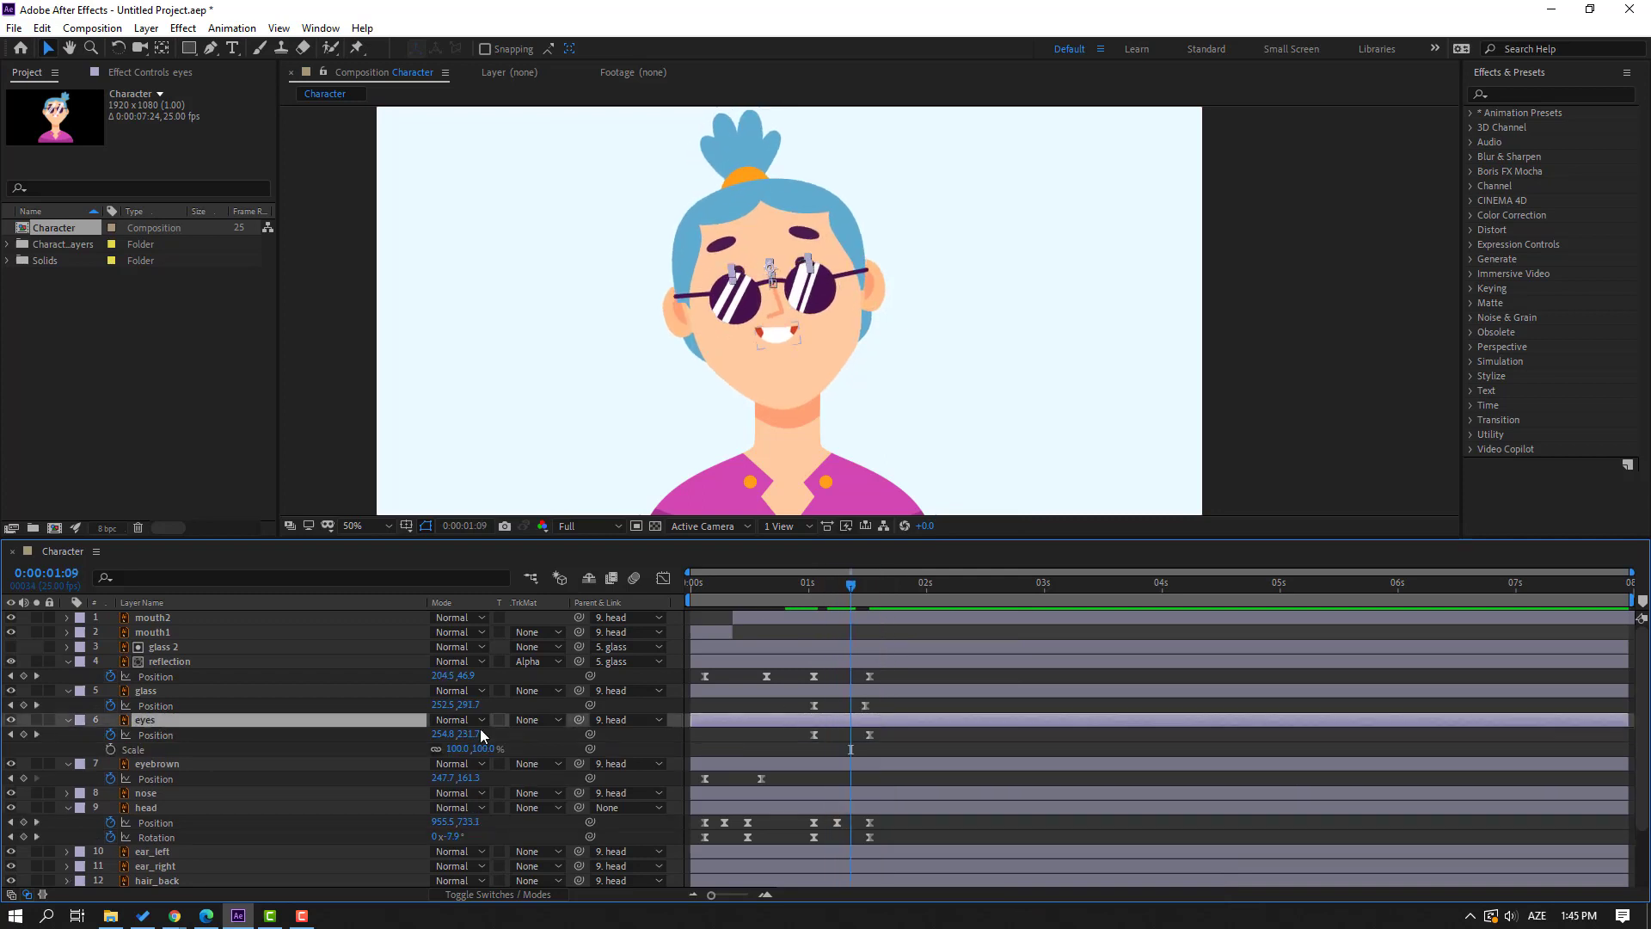
pyautogui.click(110, 749)
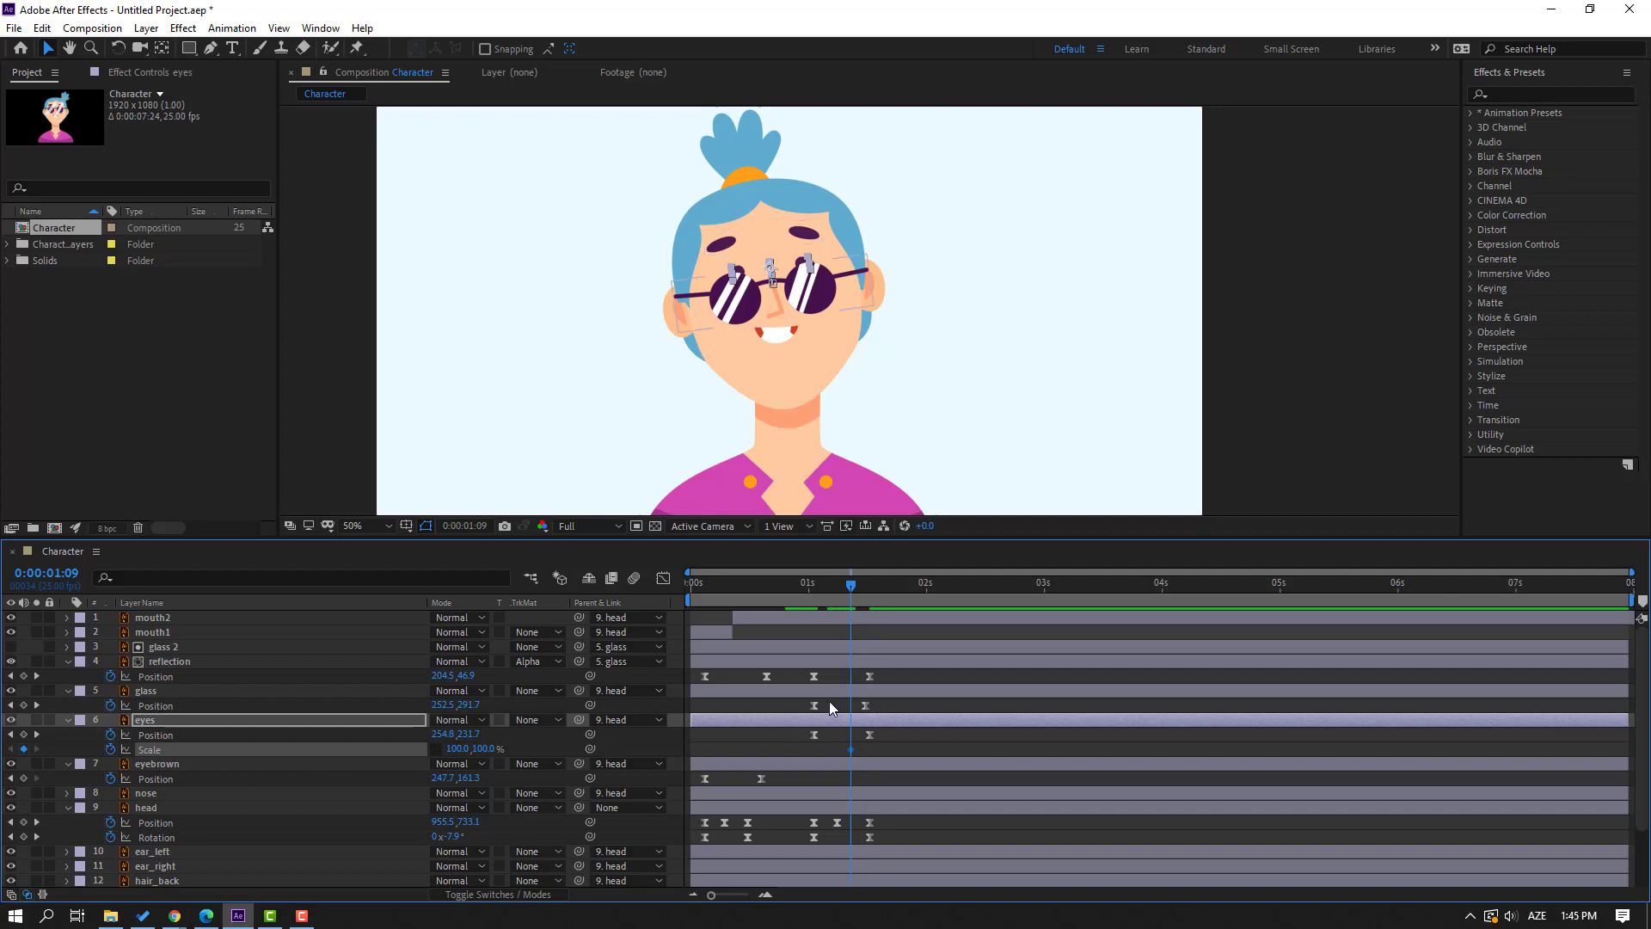
pyautogui.press('pagedown')
pyautogui.press('pagedown')
pyautogui.press('pagedown')
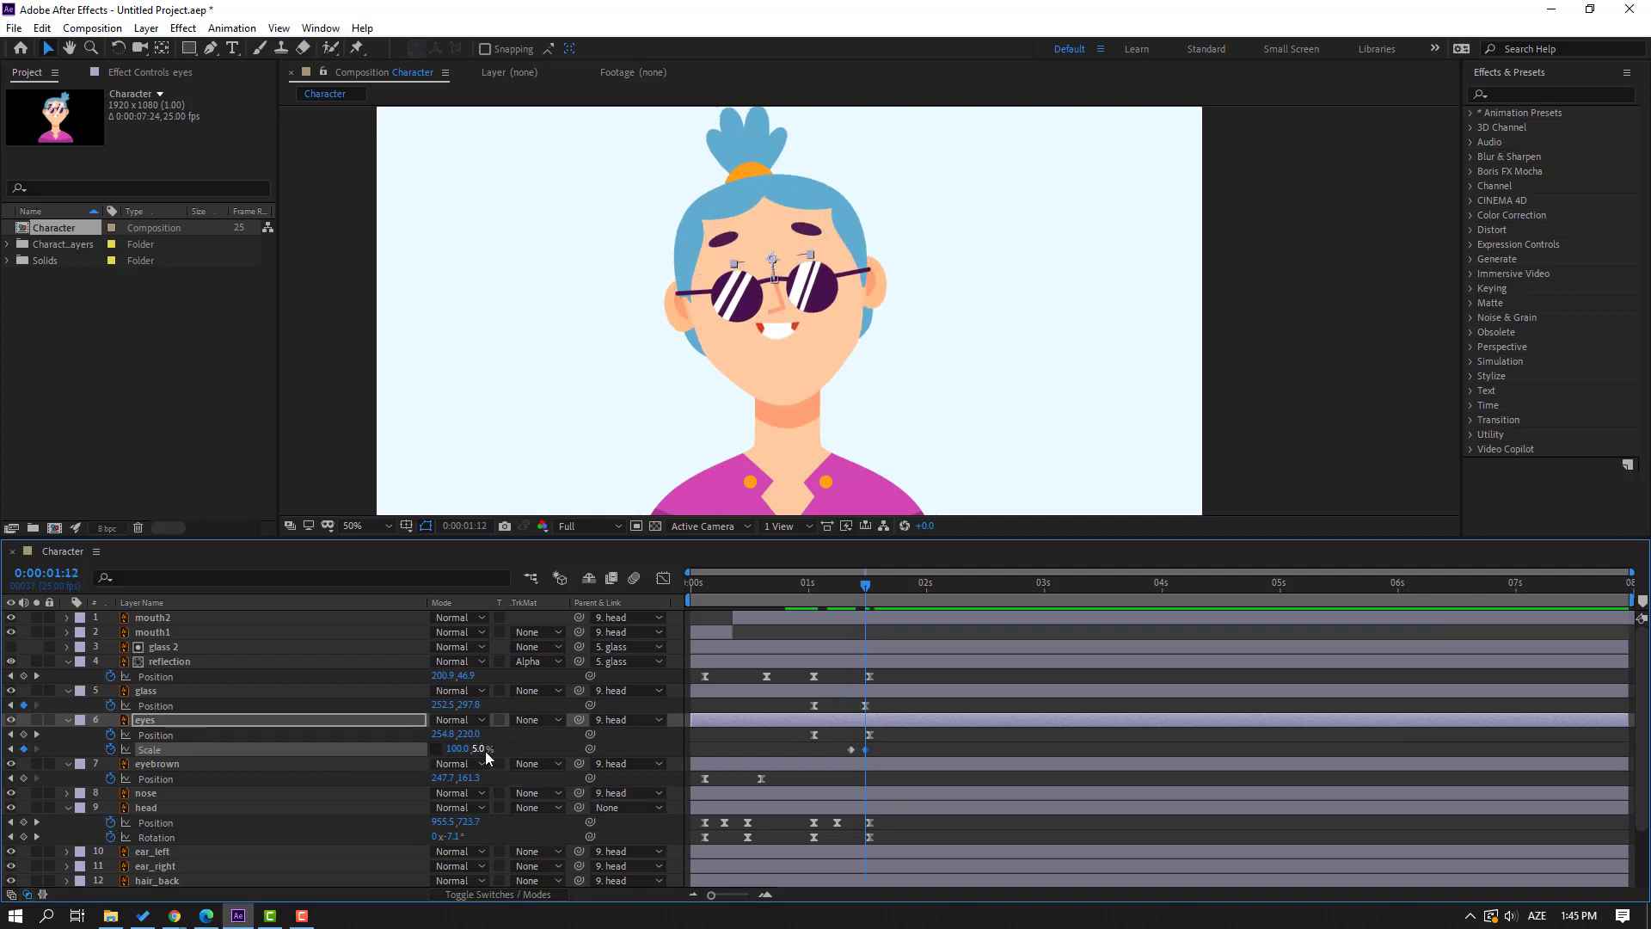
pyautogui.press('pagedown')
pyautogui.press('pagedown')
pyautogui.press('pagedown')
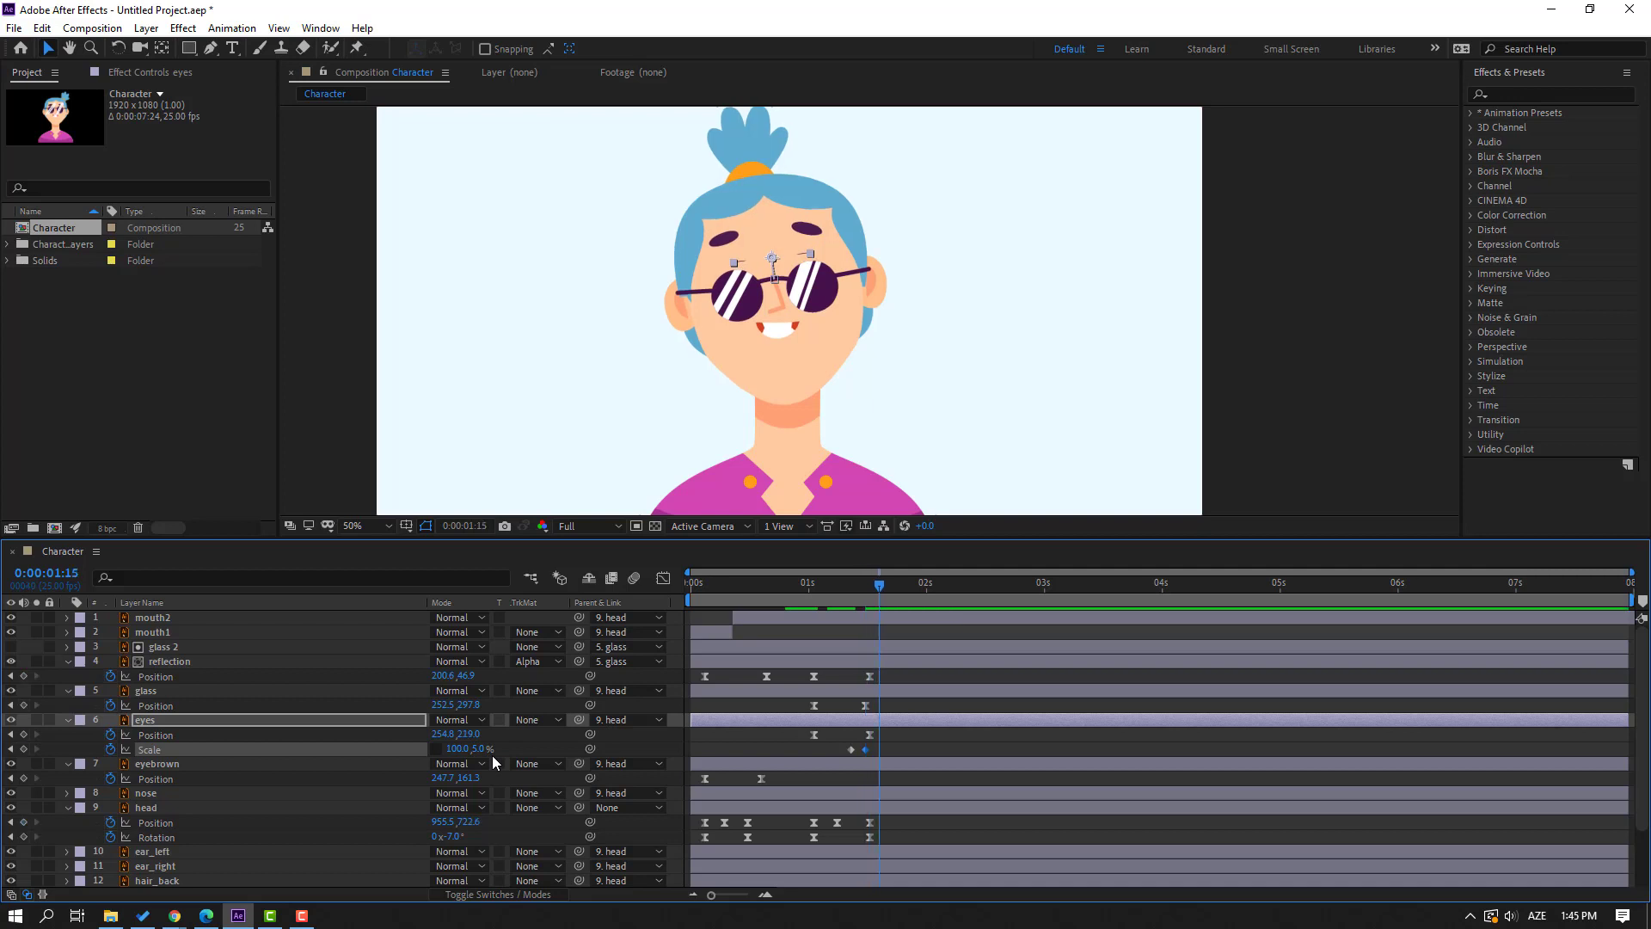
# Apply Easy Ease to the three eyes Scale keyframes and review the blink.
pyautogui.rightClick(851, 750)
pyautogui.moveTo(1034, 737)
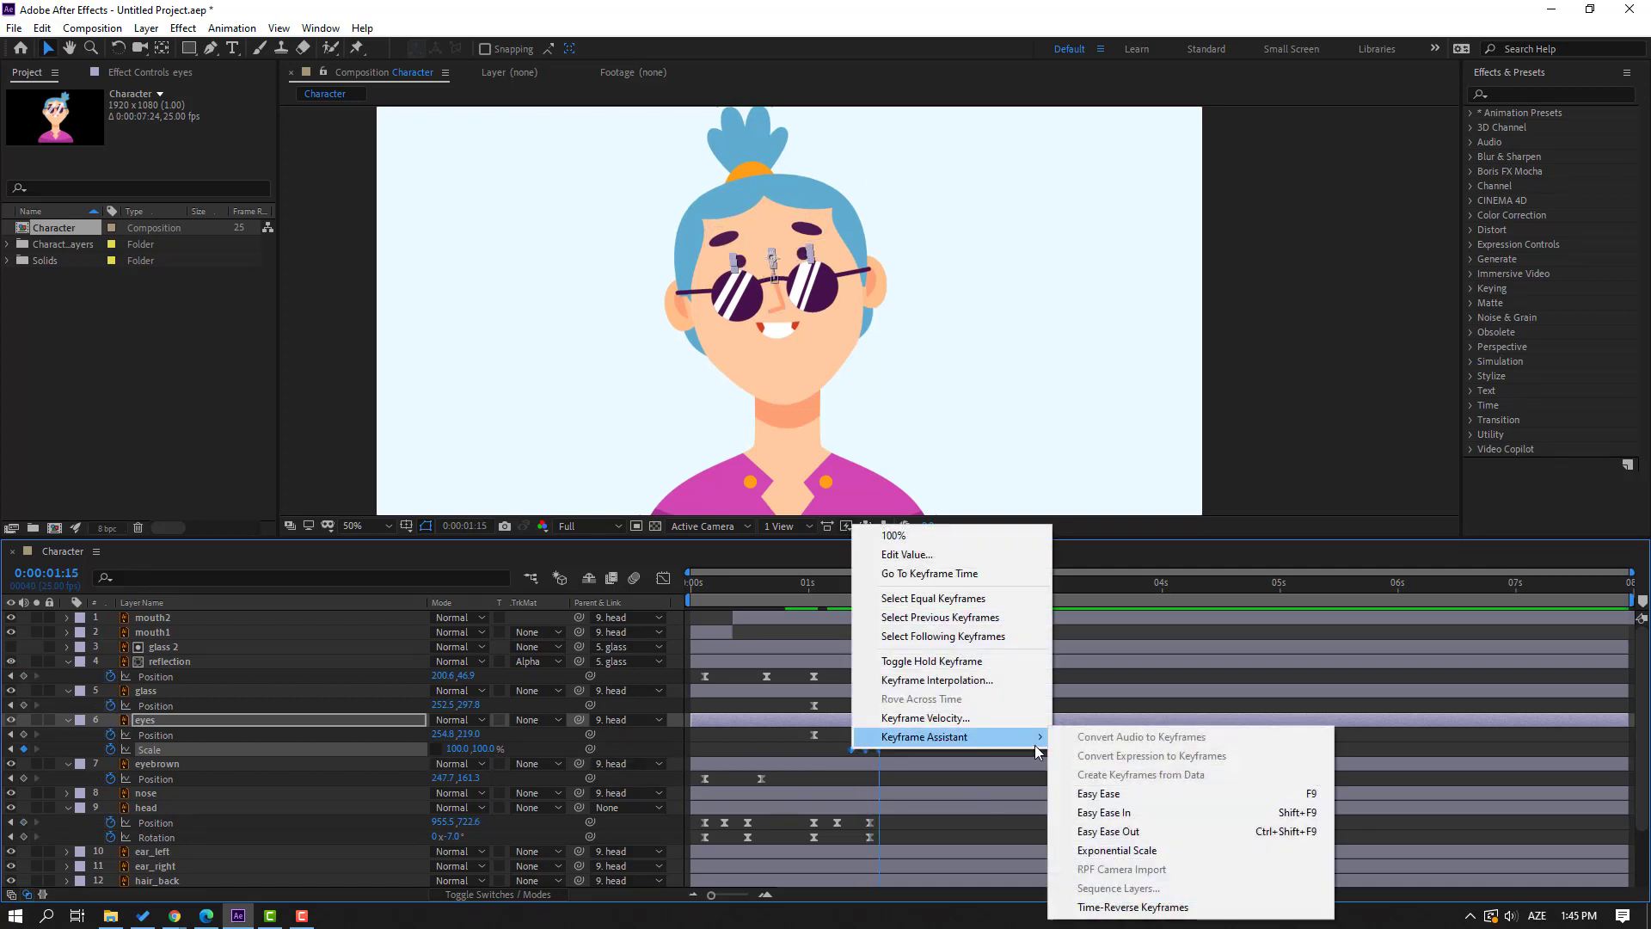
pyautogui.click(1110, 788)
pyautogui.click(926, 750)
pyautogui.moveTo(812, 590); pyautogui.dragTo(895, 588)
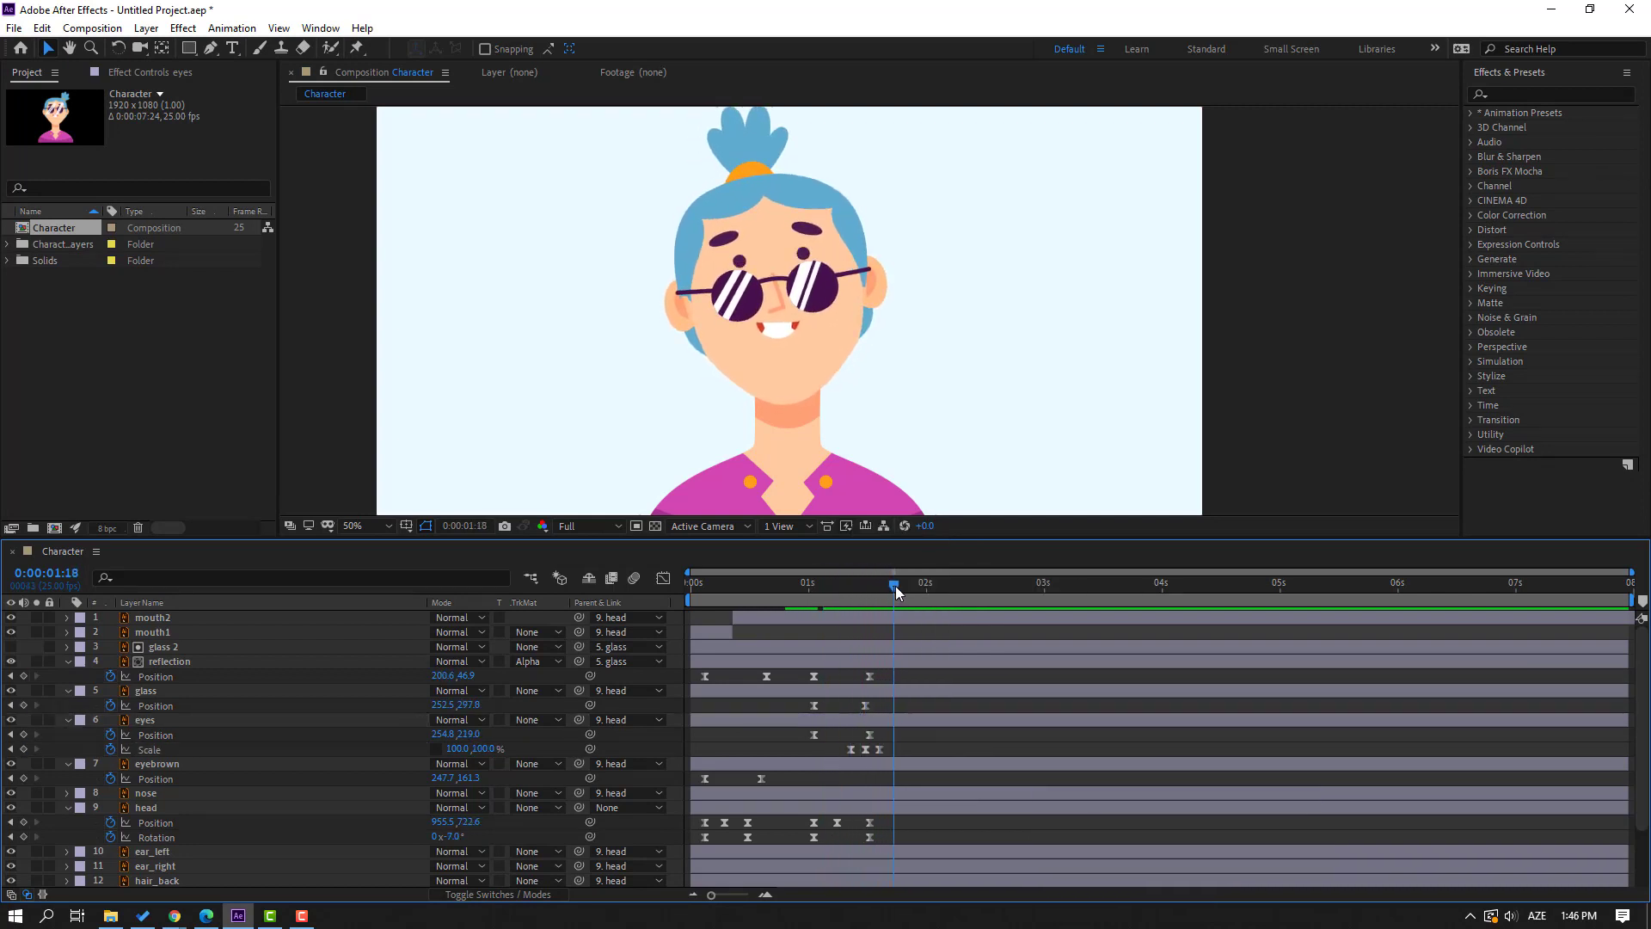
# Shift the blink keyframes slightly later and preview the animation.
pyautogui.moveTo(885, 757)
pyautogui.mouseDown()
pyautogui.moveTo(848, 743)
pyautogui.moveTo(868, 750)
pyautogui.mouseUp()
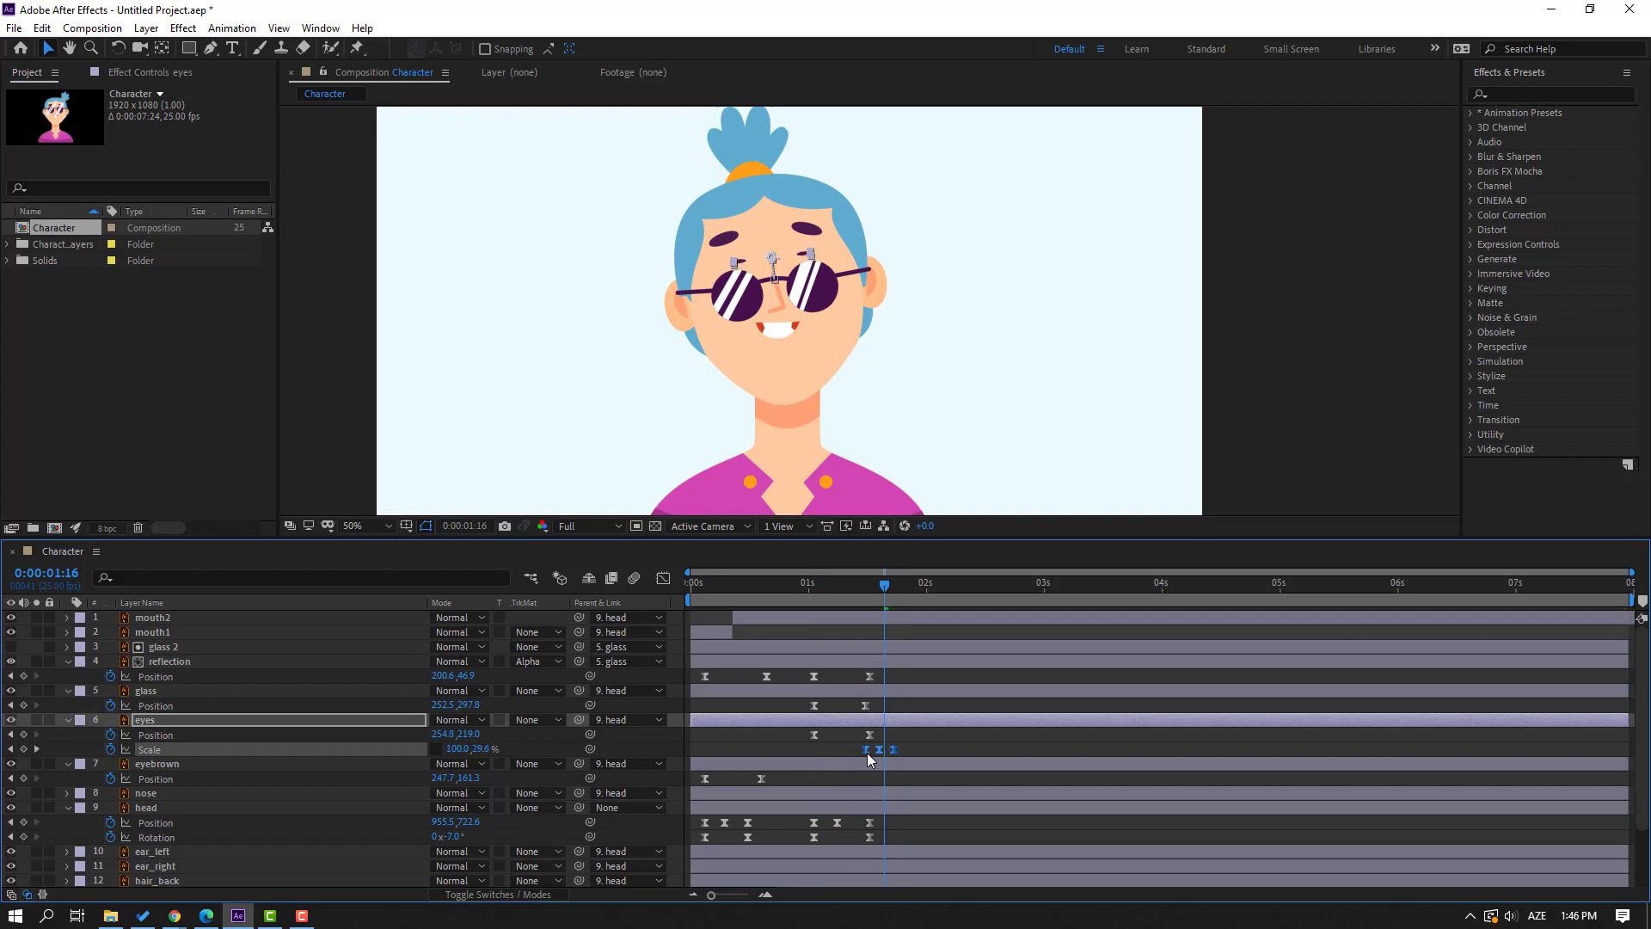
pyautogui.click(865, 583)
pyautogui.click(907, 585)
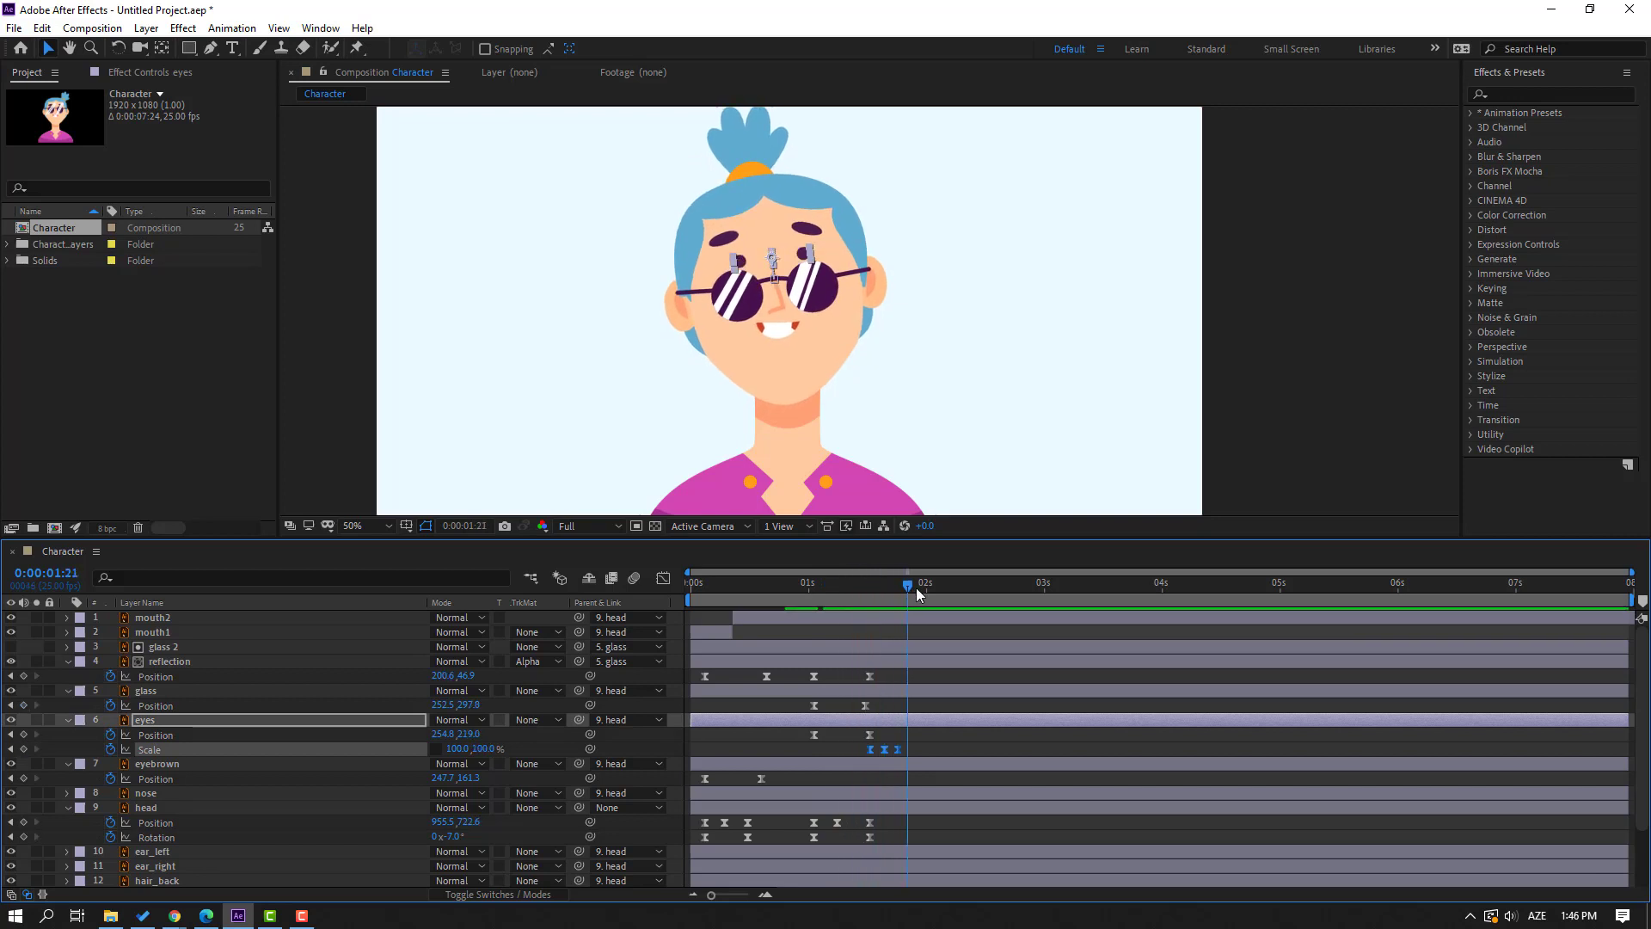
pyautogui.click(947, 741)
pyautogui.press('space')
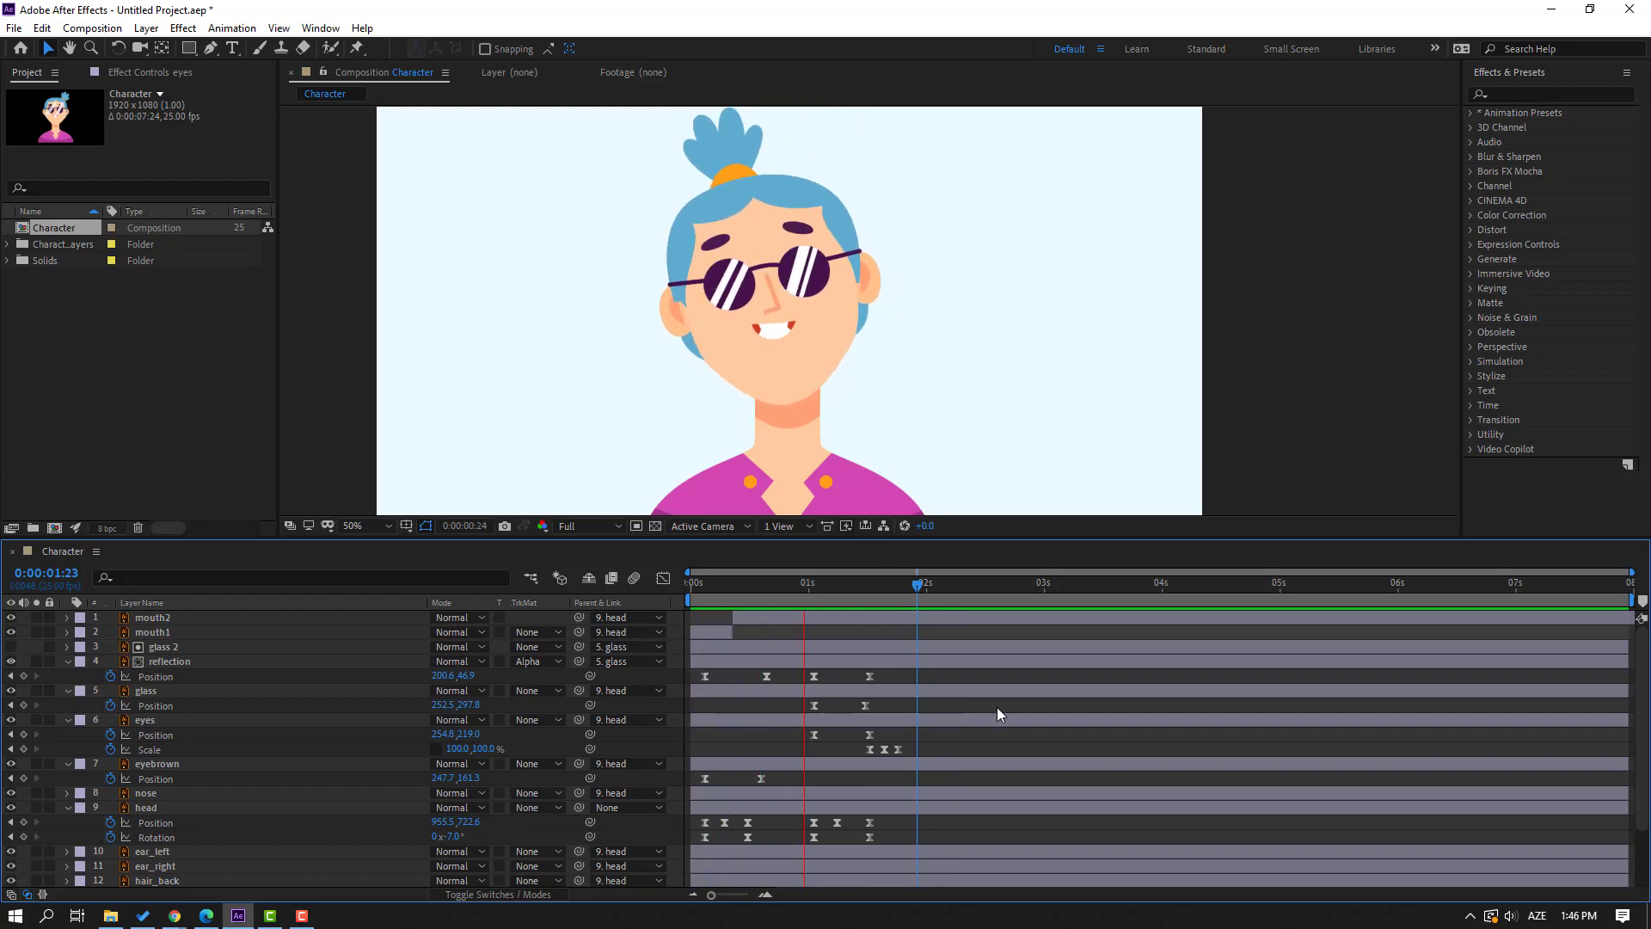
pyautogui.click(812, 581)
pyautogui.scroll(-3, 222, 827)
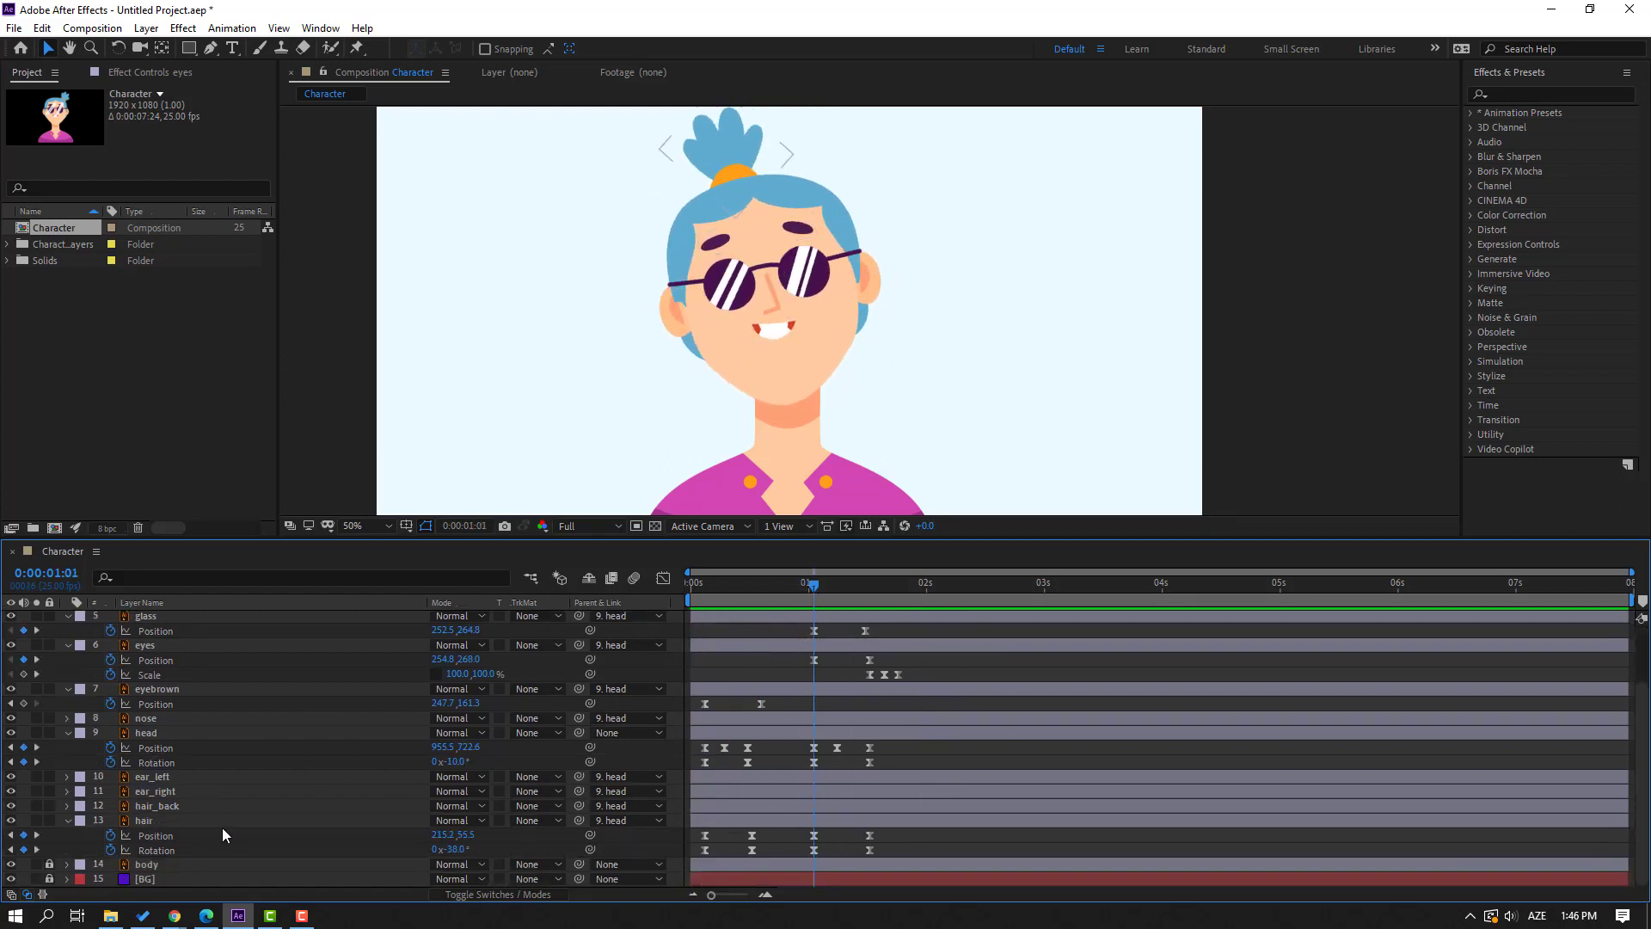
pyautogui.click(157, 824)
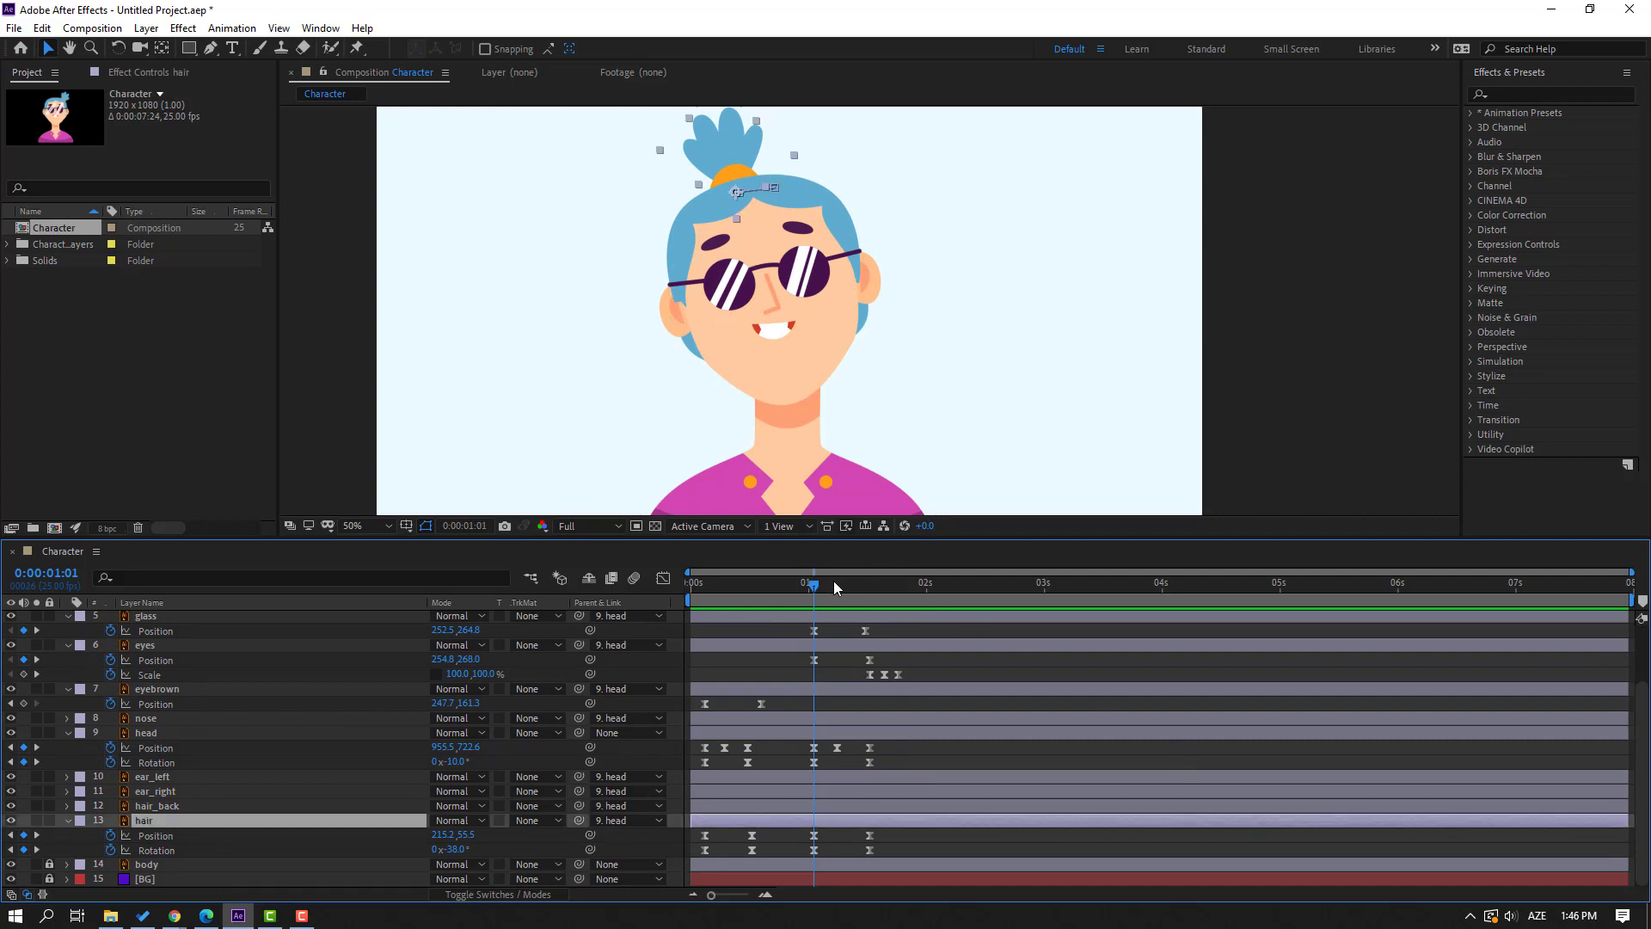
# Nudge the hair bun slightly down with a Position keyframe at 1:13 and preview.
pyautogui.moveTo(833, 581); pyautogui.dragTo(868, 590)
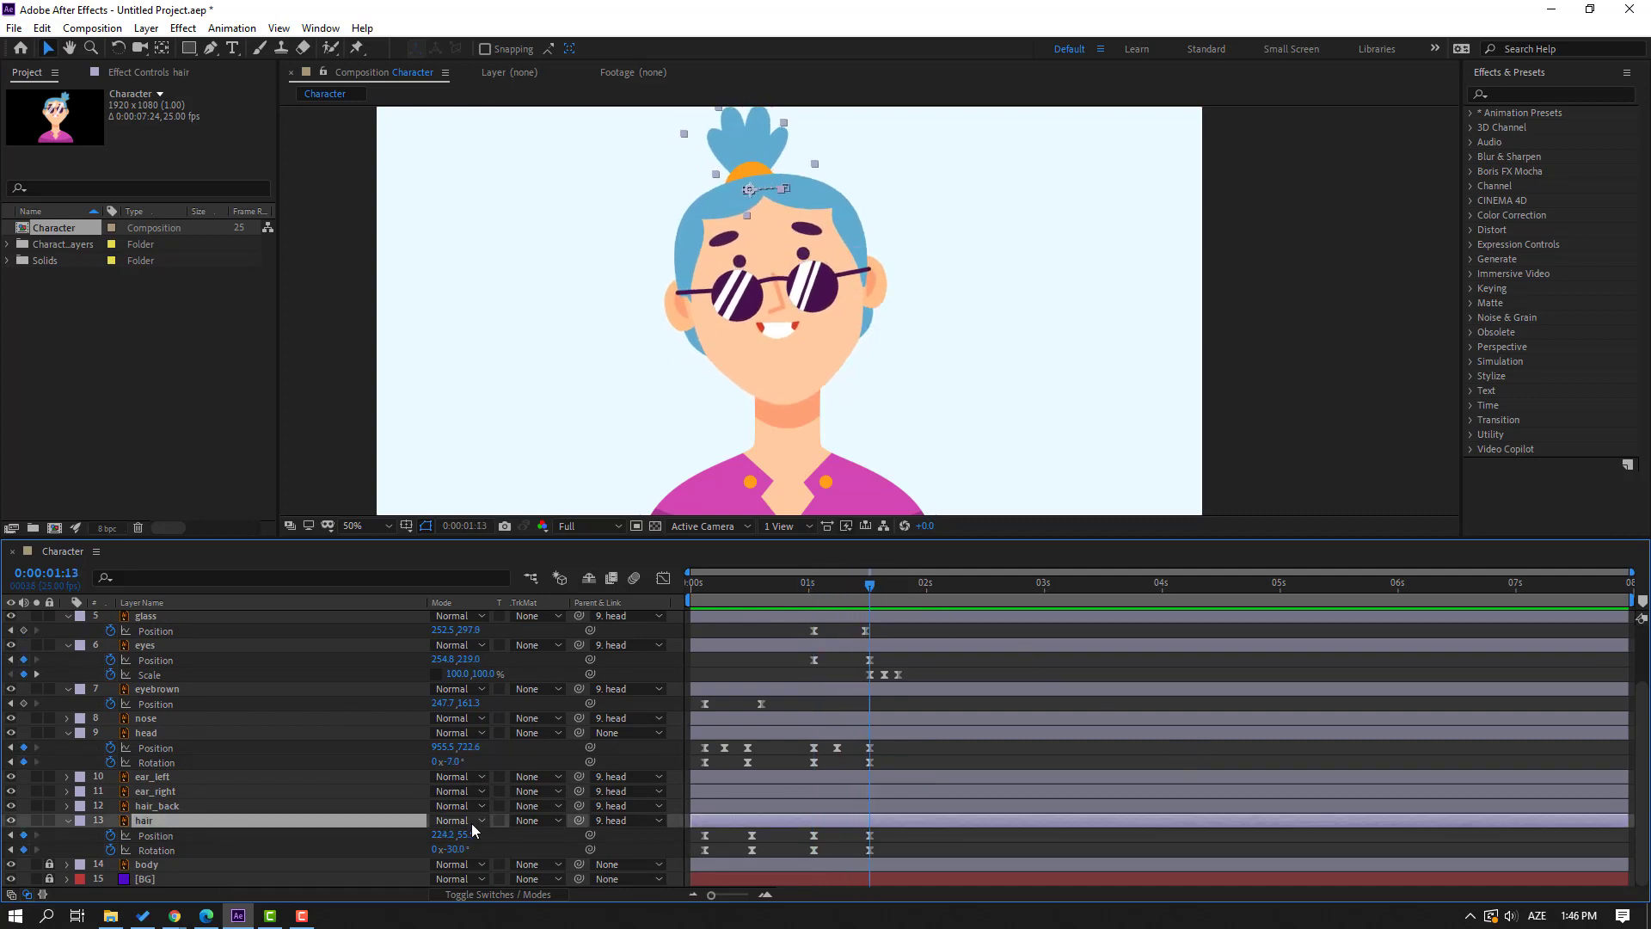
pyautogui.moveTo(465, 834); pyautogui.dragTo(485, 834)
pyautogui.moveTo(806, 580); pyautogui.dragTo(846, 586)
pyautogui.press('space')
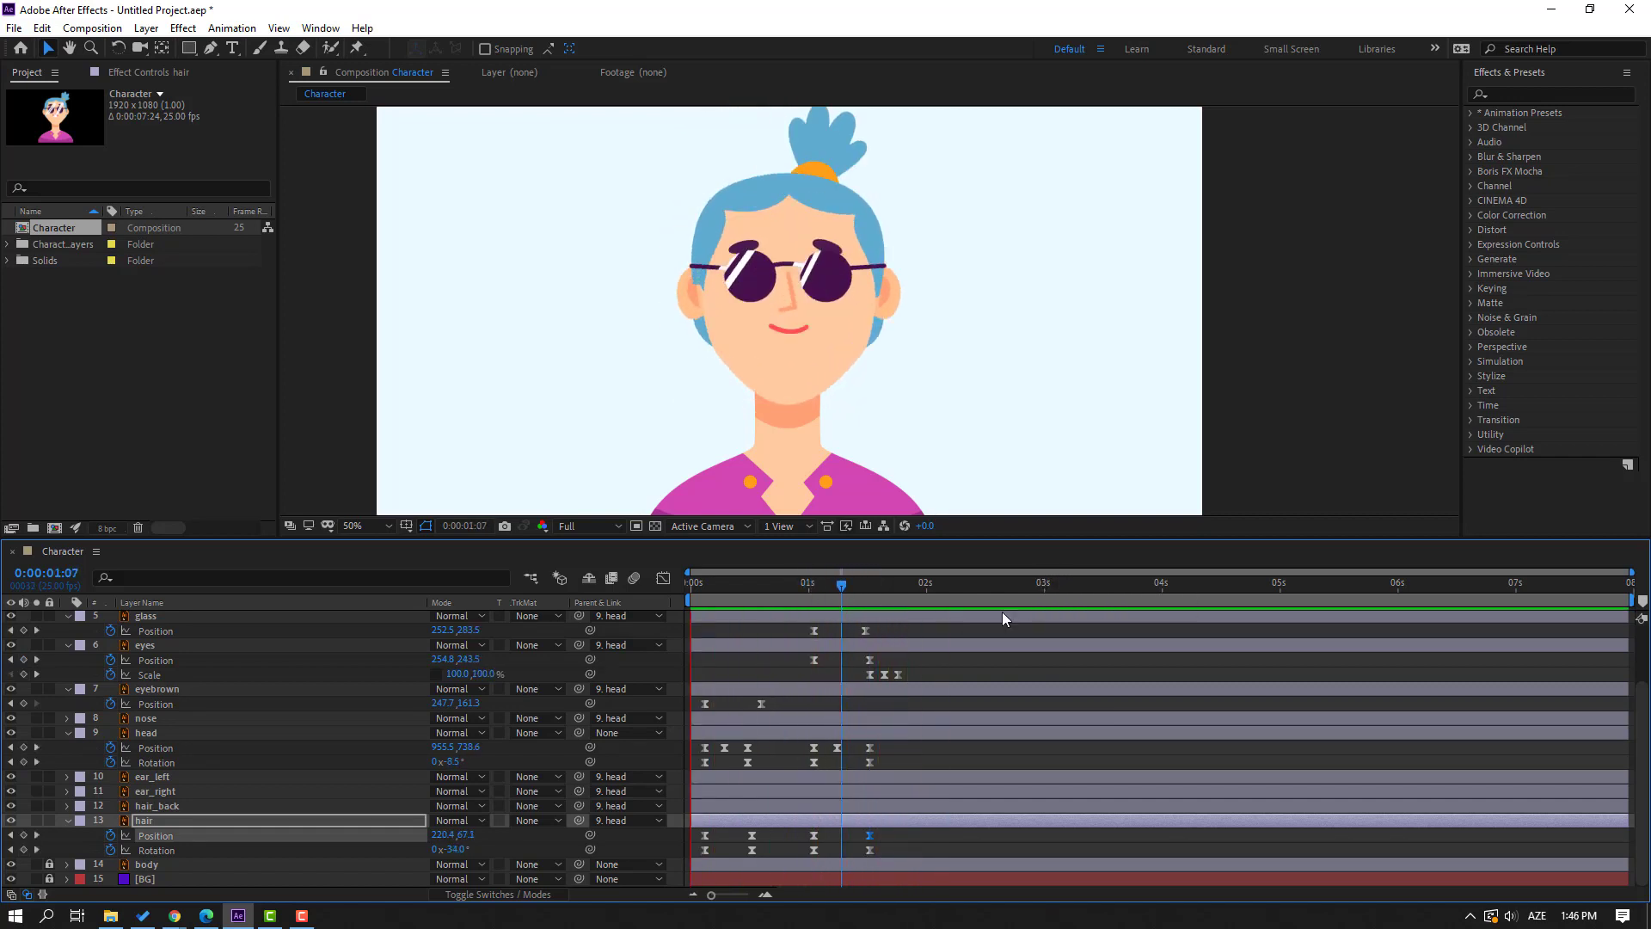
pyautogui.moveTo(846, 582); pyautogui.dragTo(919, 583)
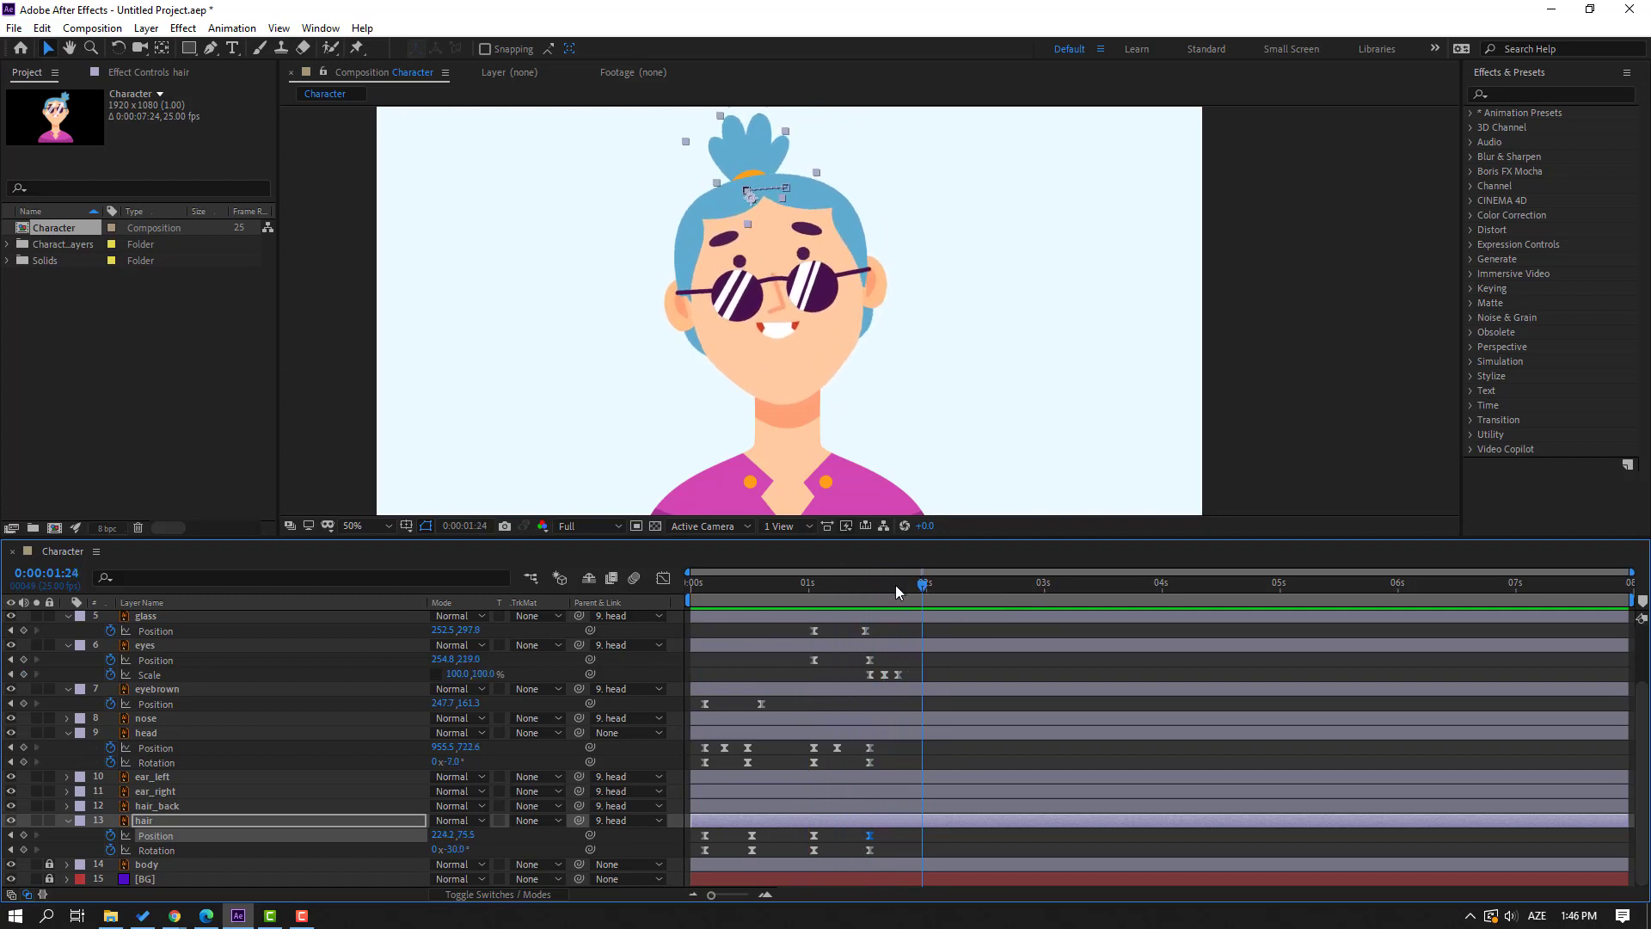
pyautogui.scroll(3, 358, 730)
pyautogui.scroll(-3, 235, 801)
# Add a head Rotation keyframe, then tilt the head back to +6° at 2:10.
pyautogui.click(23, 762)
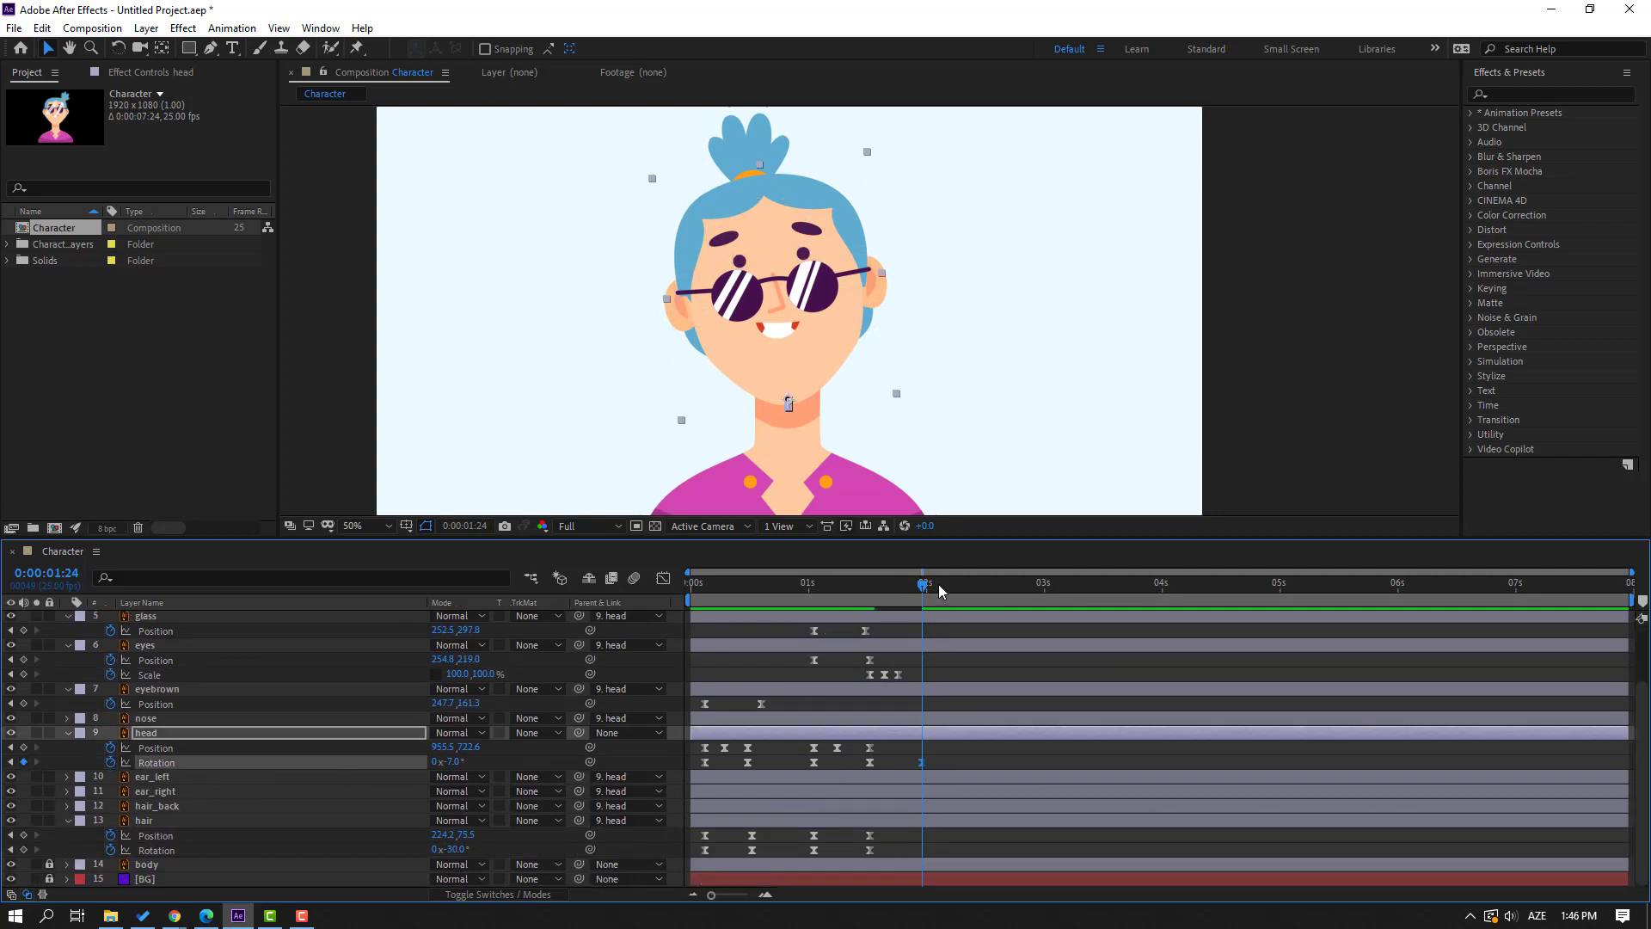
pyautogui.moveTo(946, 581); pyautogui.dragTo(982, 583)
pyautogui.moveTo(981, 588); pyautogui.dragTo(976, 588)
pyautogui.click(453, 762)
pyautogui.write('6')
pyautogui.press('Return')
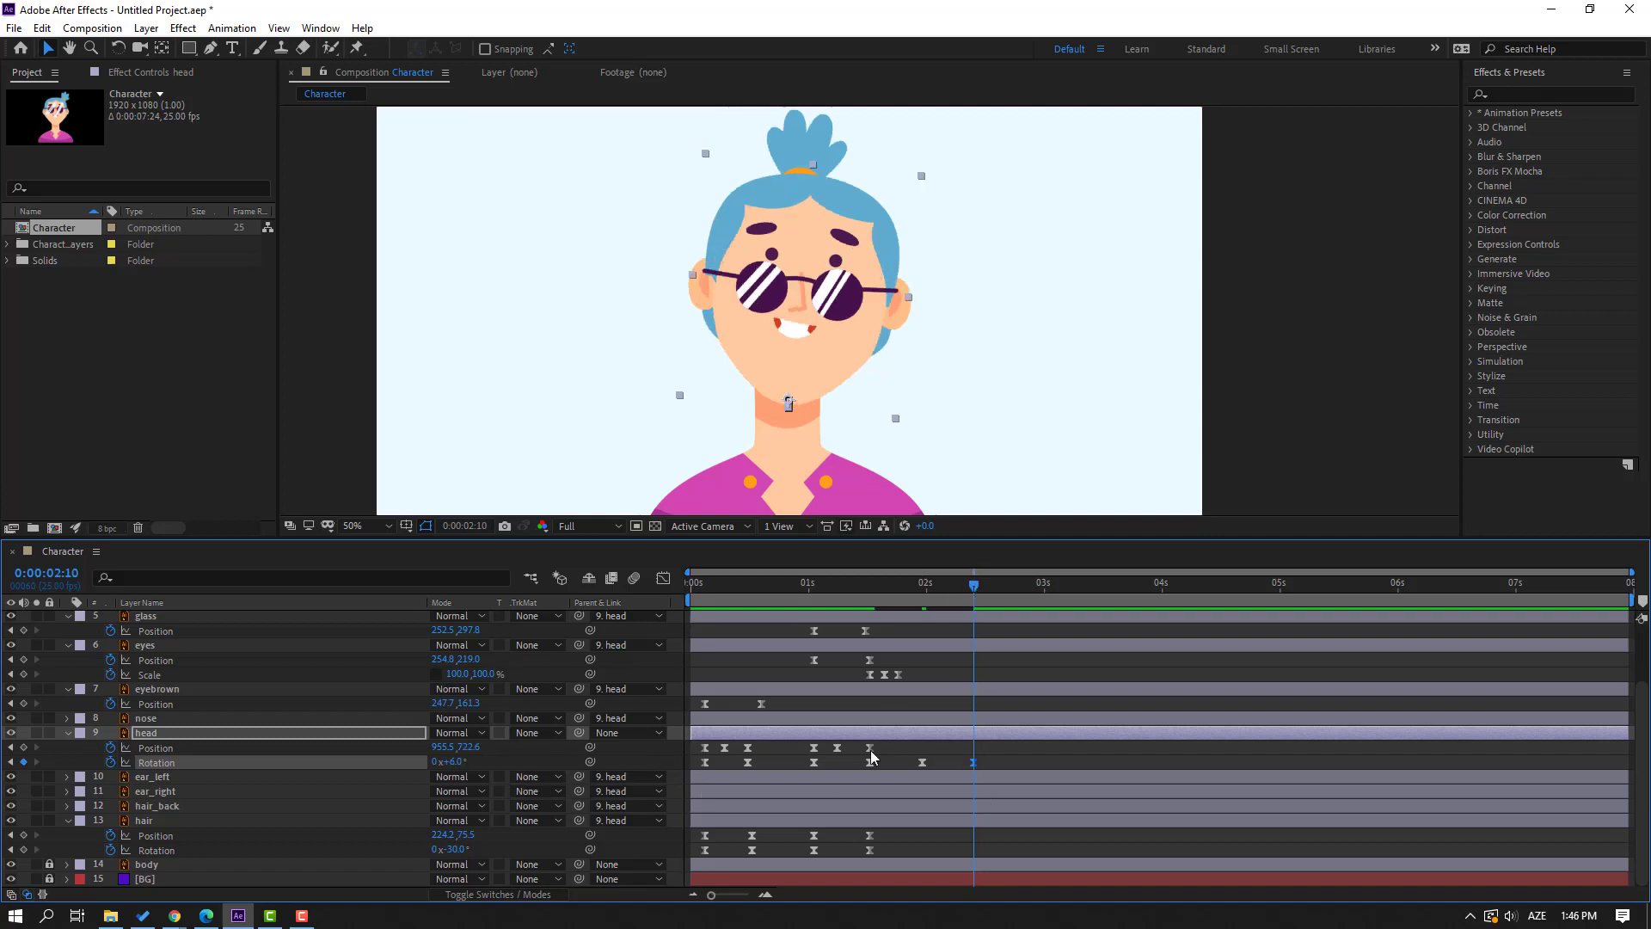
# Copy the head's first three Position keyframes and paste them around the two-second mark.
pyautogui.moveTo(764, 755); pyautogui.dragTo(686, 743)
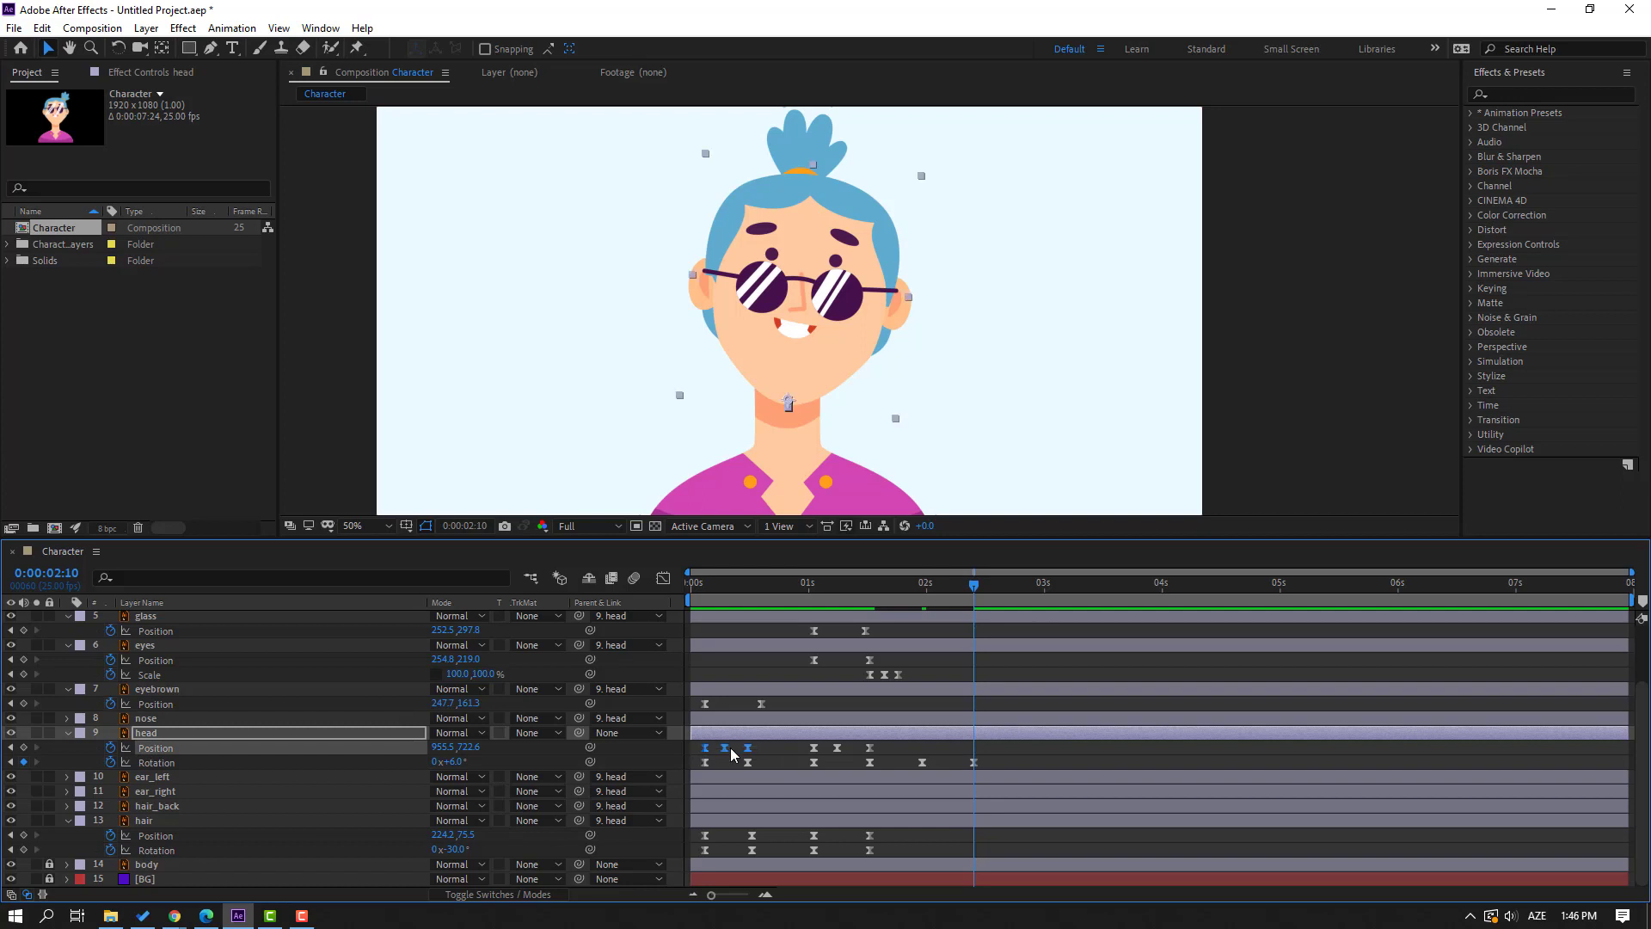
pyautogui.hotkey('ctrl', 'c')
pyautogui.hotkey('ctrl', 'v')
pyautogui.moveTo(987, 748); pyautogui.dragTo(939, 749)
pyautogui.moveTo(905, 585)
pyautogui.mouseDown()
pyautogui.moveTo(953, 590)
pyautogui.moveTo(928, 595)
pyautogui.mouseUp()
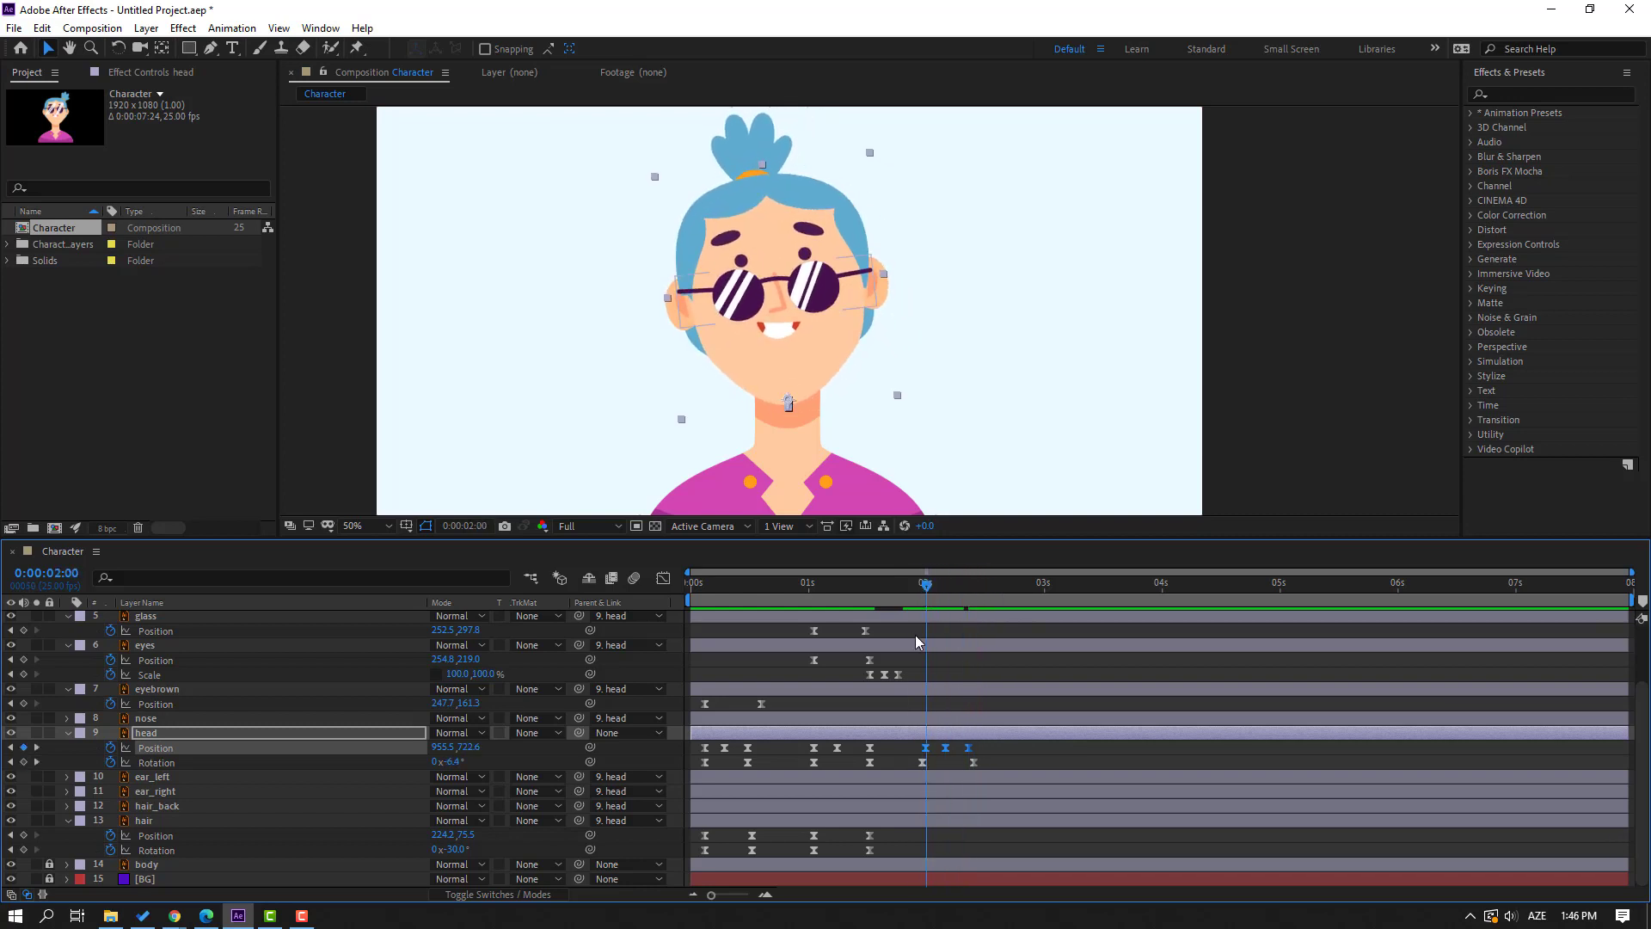
pyautogui.scroll(3, 937, 716)
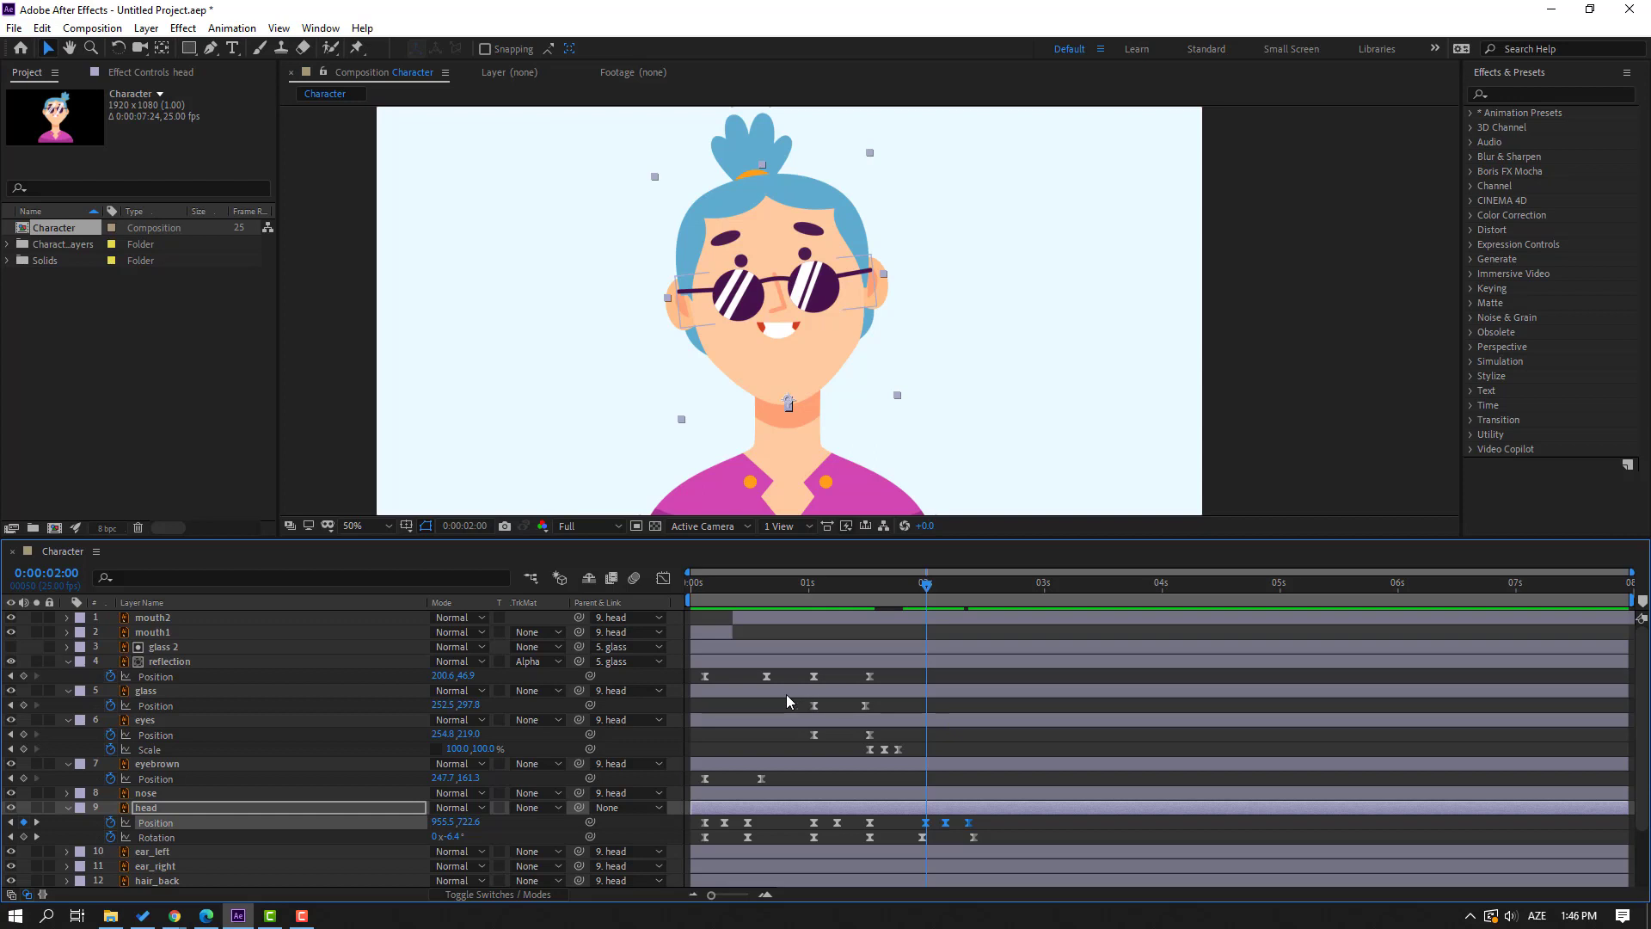
# Keyframe glass and eyes Position at 2:00 and paste their lowered poses at 2:10.
pyautogui.click(148, 691)
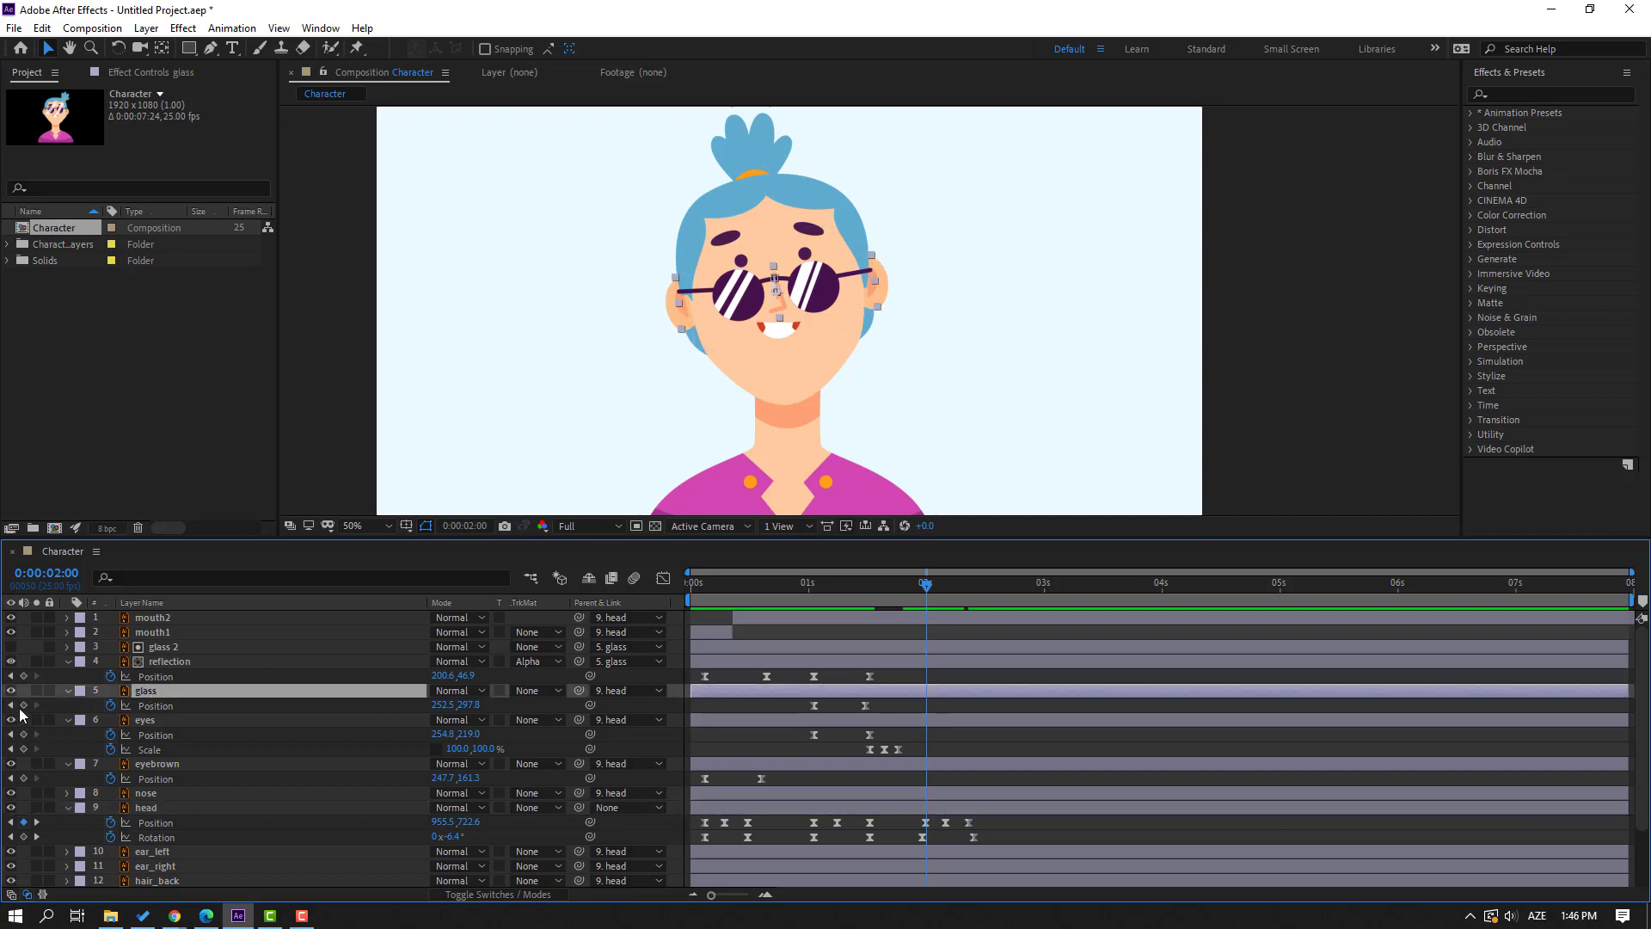
pyautogui.click(23, 705)
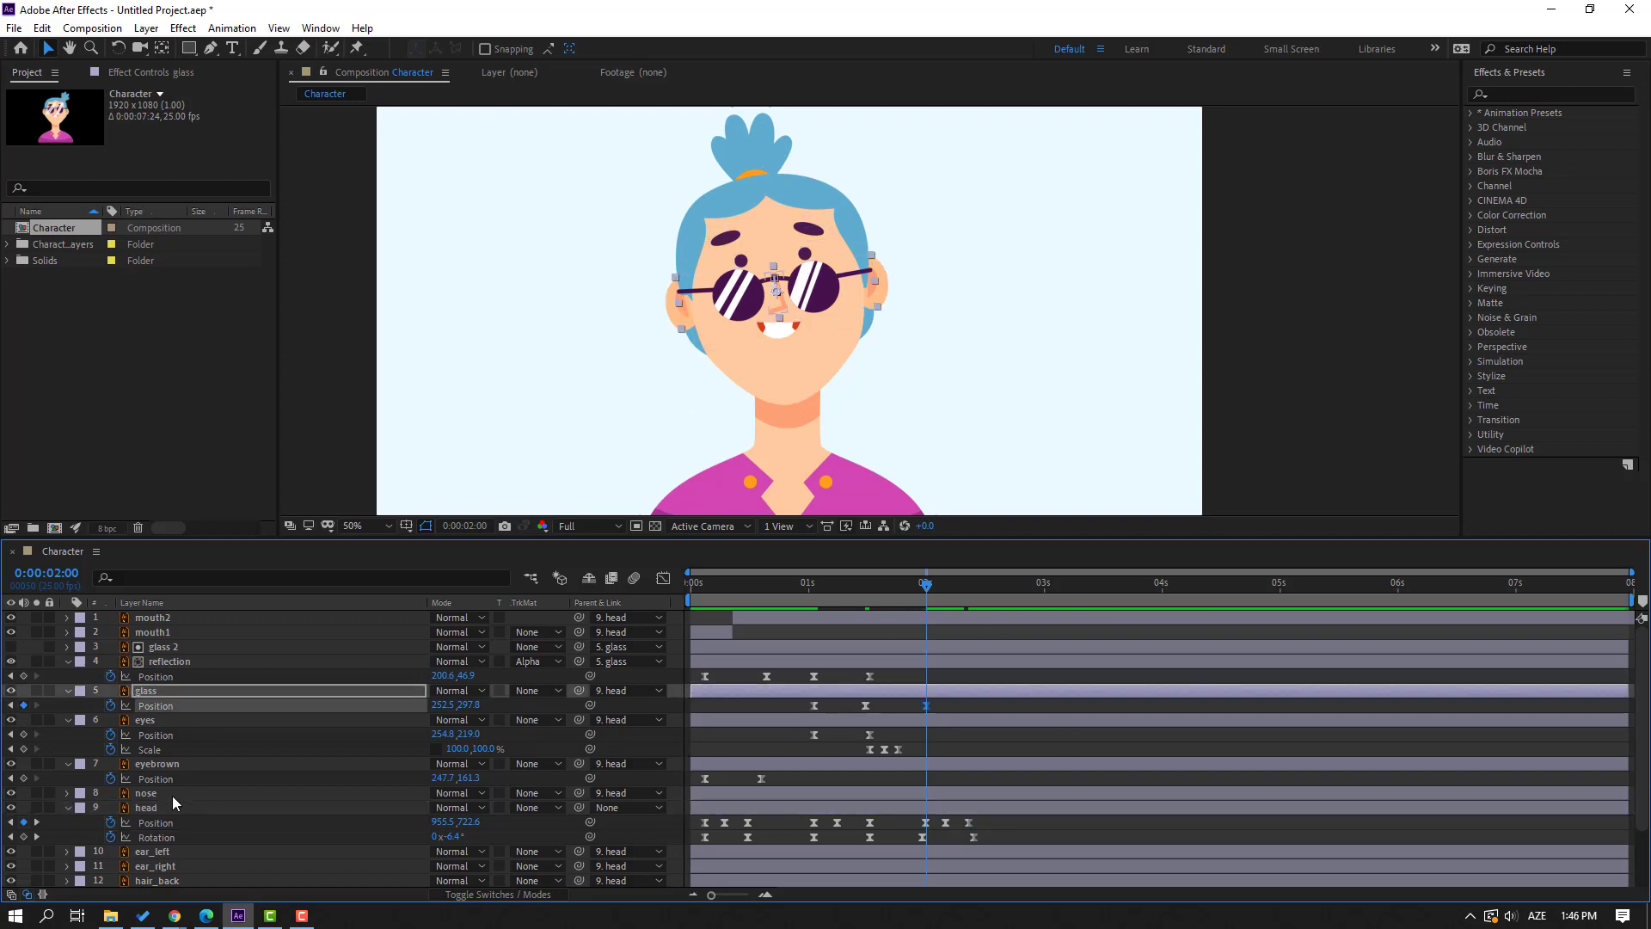
pyautogui.click(23, 734)
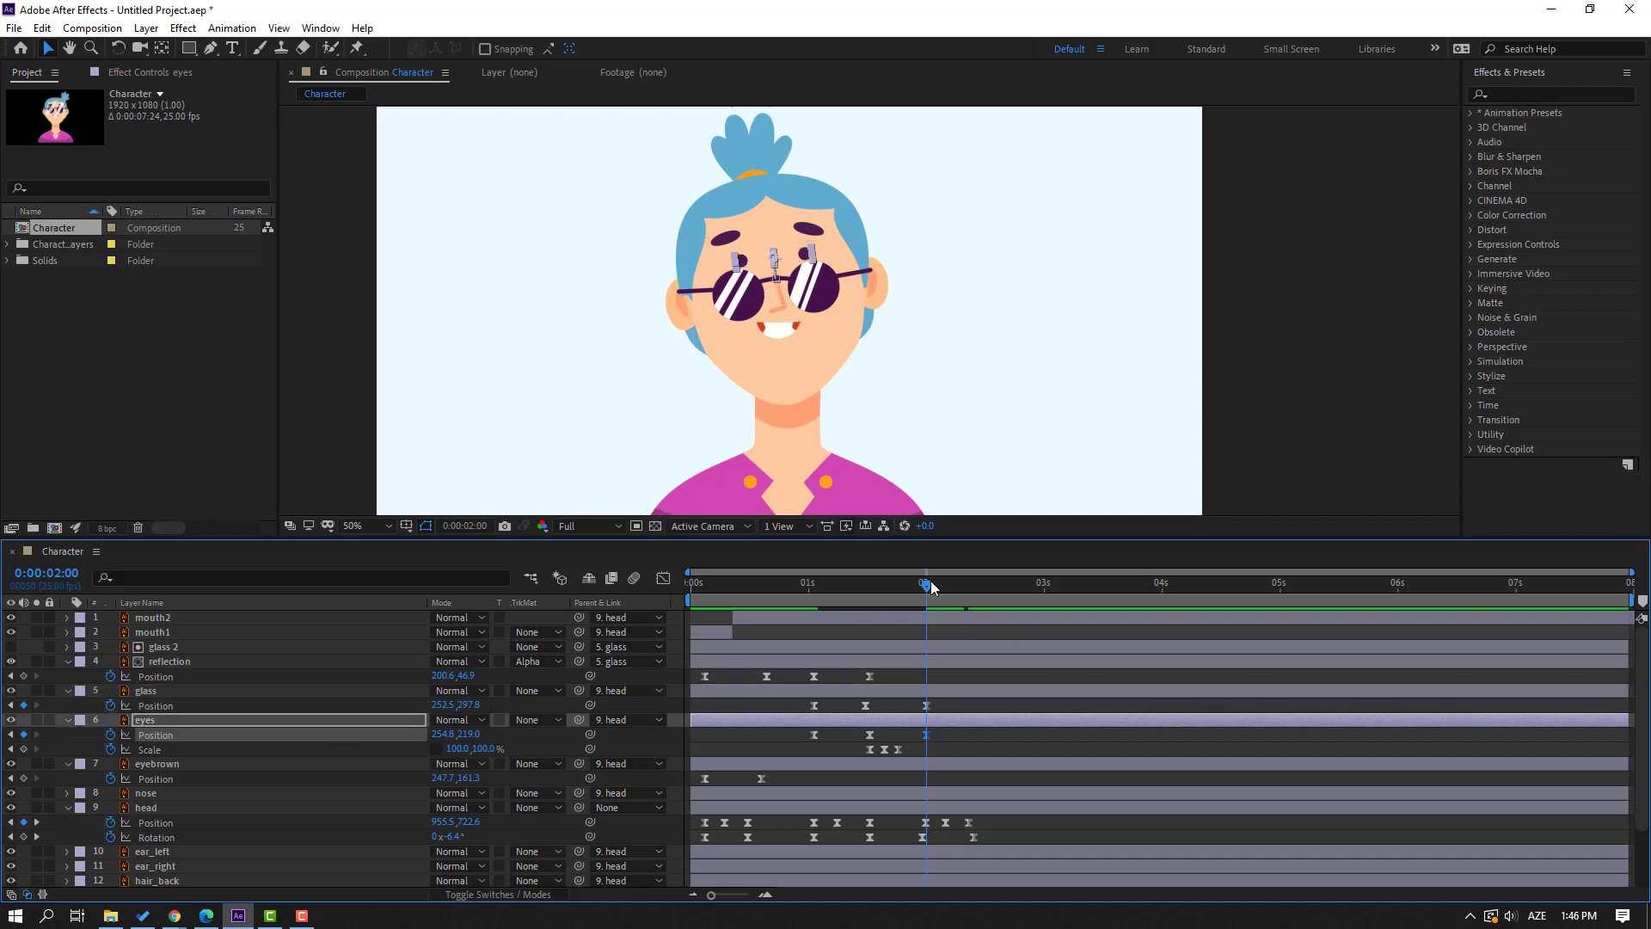
pyautogui.moveTo(931, 587); pyautogui.dragTo(972, 584)
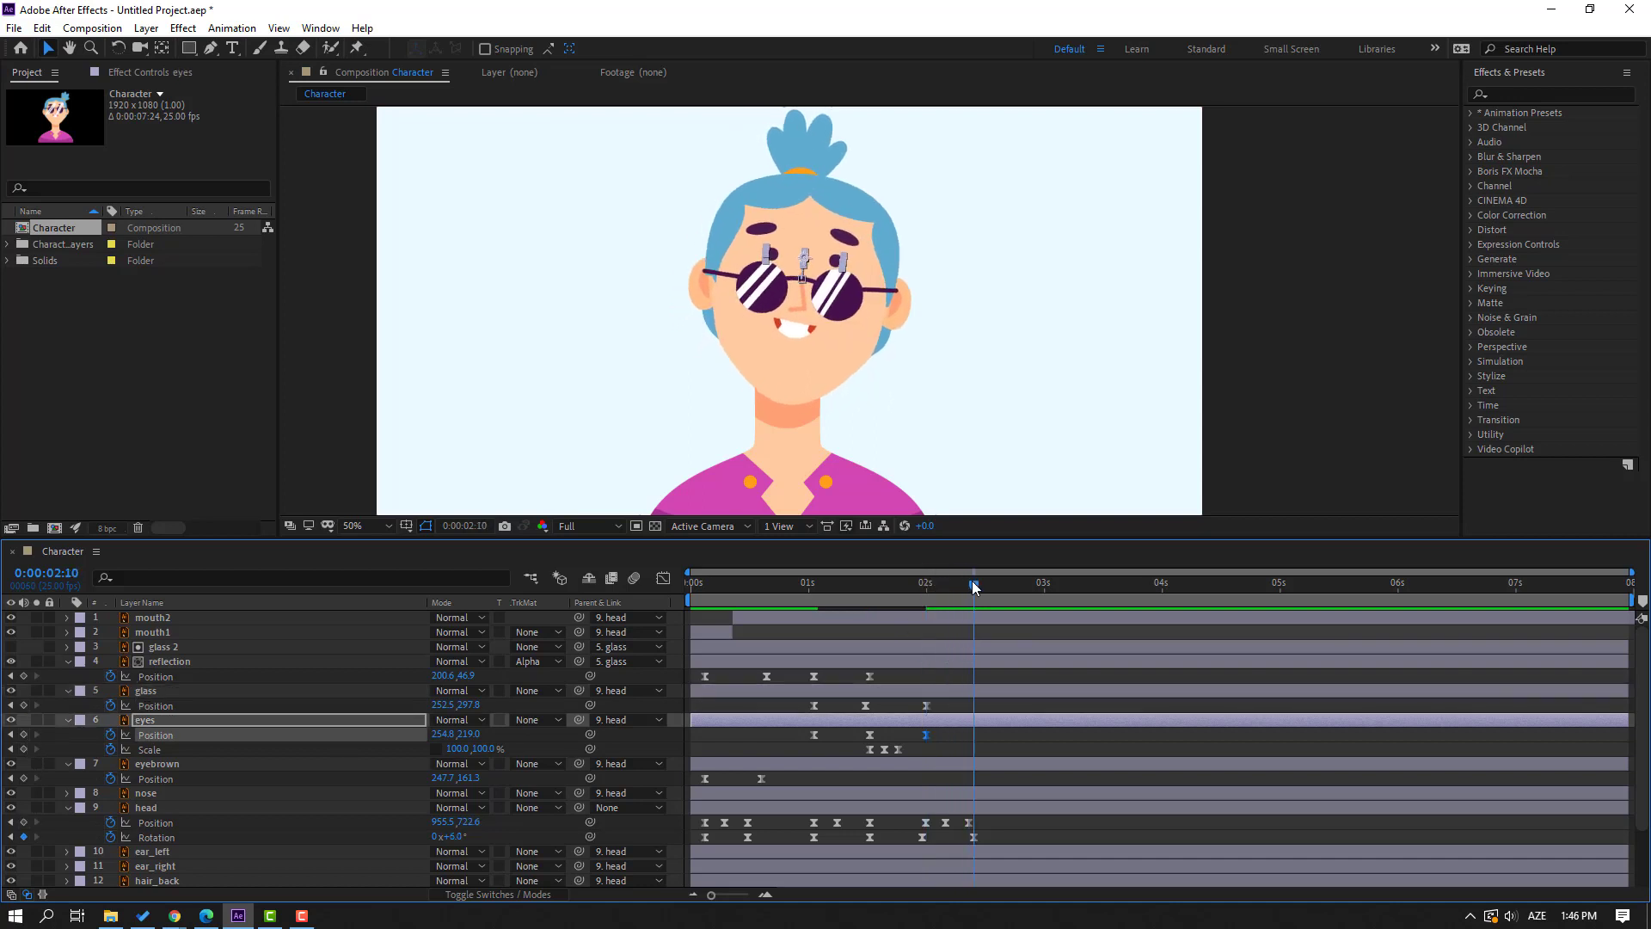
pyautogui.click(814, 705)
pyautogui.hotkey('ctrl', 'c')
pyautogui.hotkey('ctrl', 'v')
pyautogui.click(814, 734)
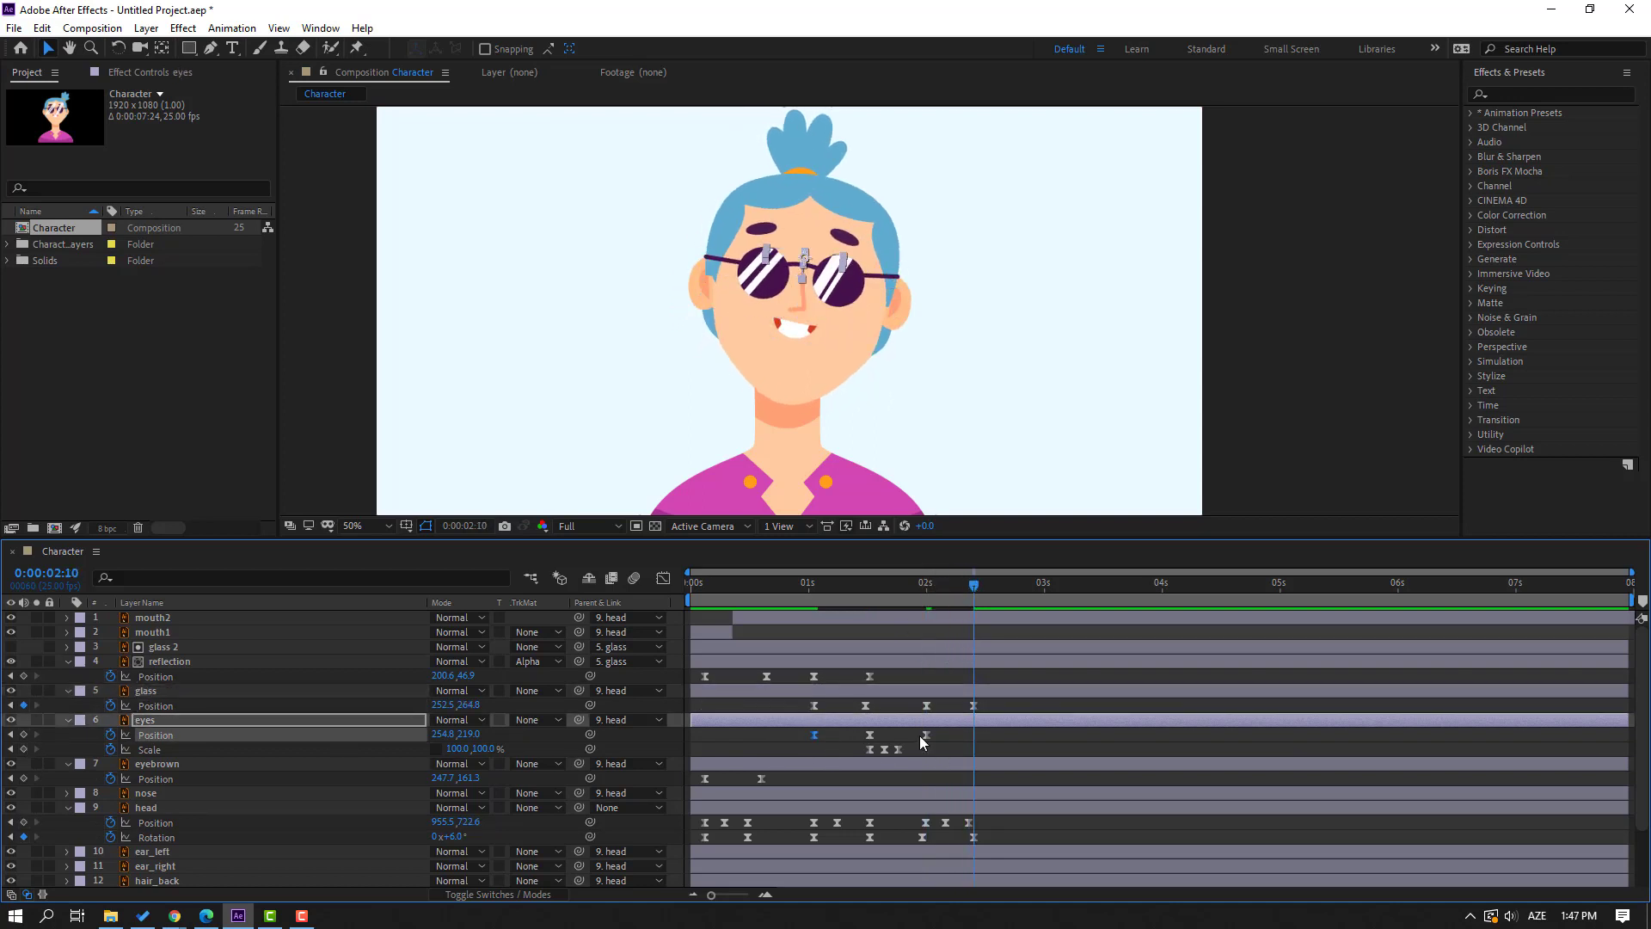
pyautogui.hotkey('ctrl', 'c')
pyautogui.hotkey('ctrl', 'v')
pyautogui.moveTo(903, 582)
pyautogui.mouseDown()
pyautogui.moveTo(983, 581)
pyautogui.moveTo(926, 582)
pyautogui.mouseUp()
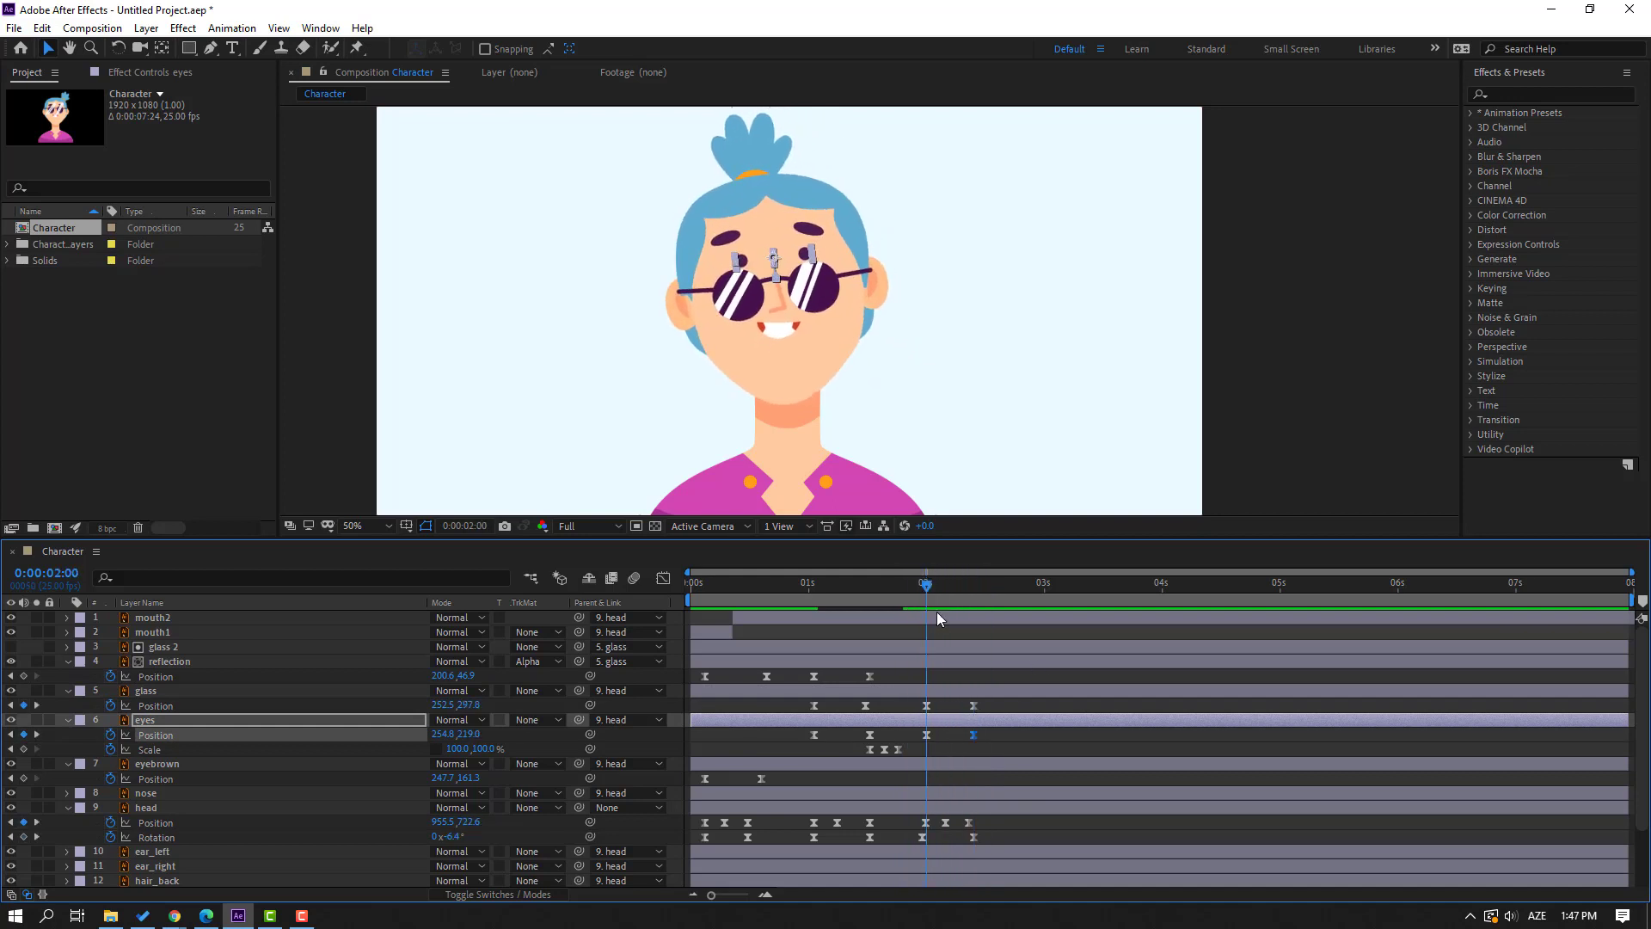
# Slide the reflection across the lenses from 2:00 to about X 249.7 at 2:10, then preview.
pyautogui.click(168, 660)
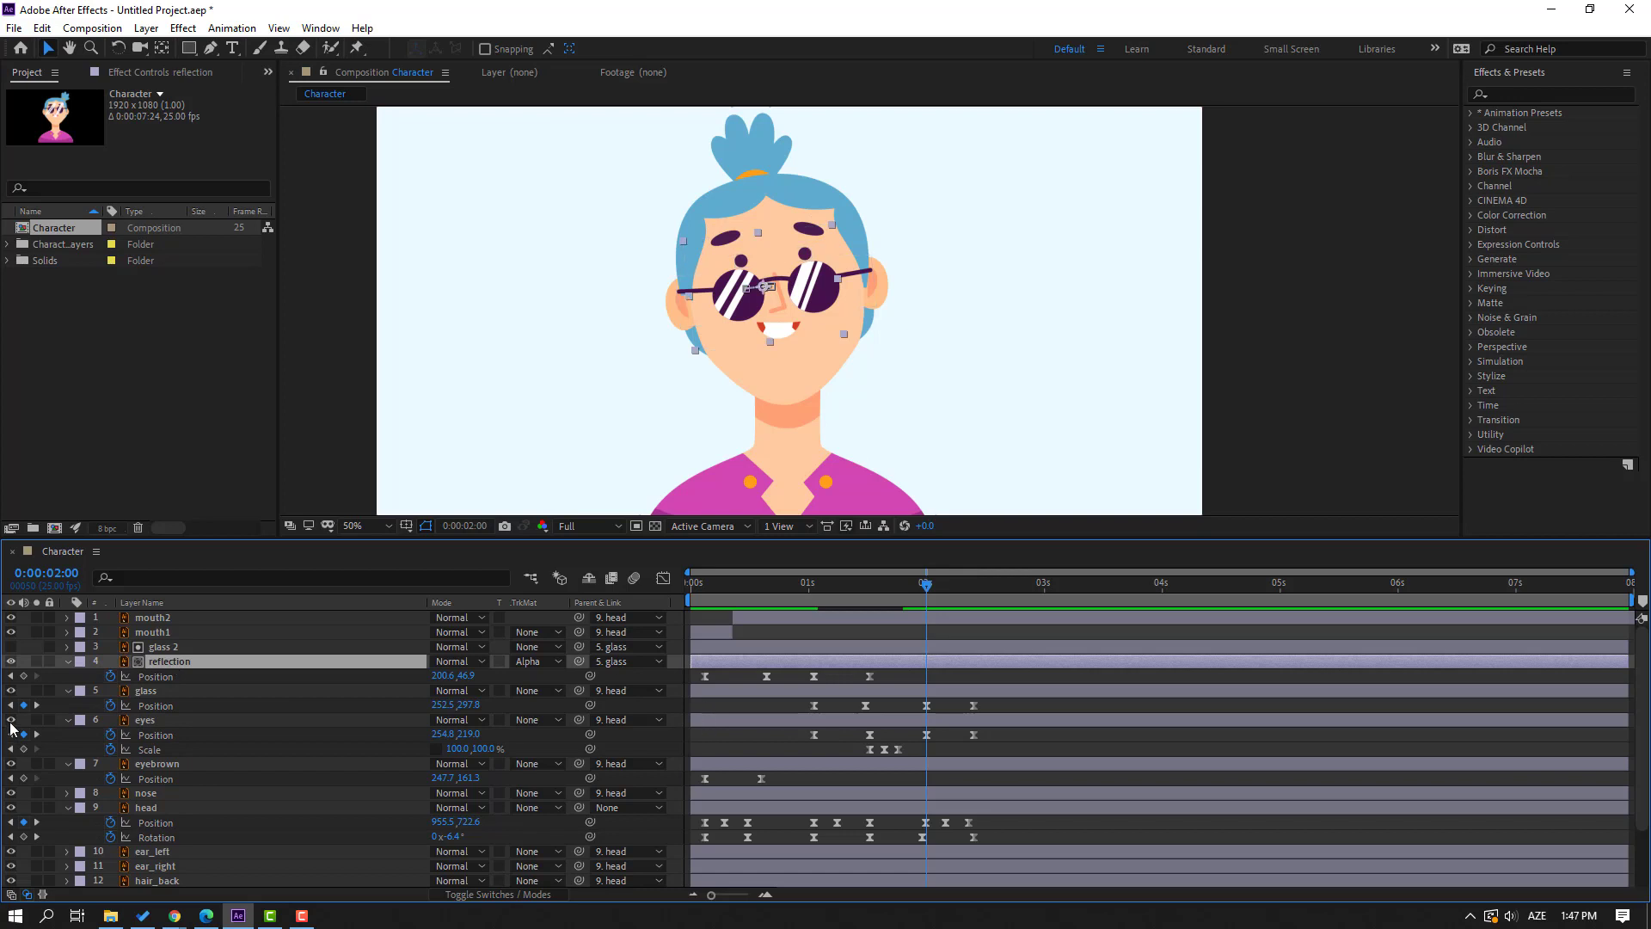
pyautogui.click(24, 677)
pyautogui.moveTo(929, 589); pyautogui.dragTo(975, 588)
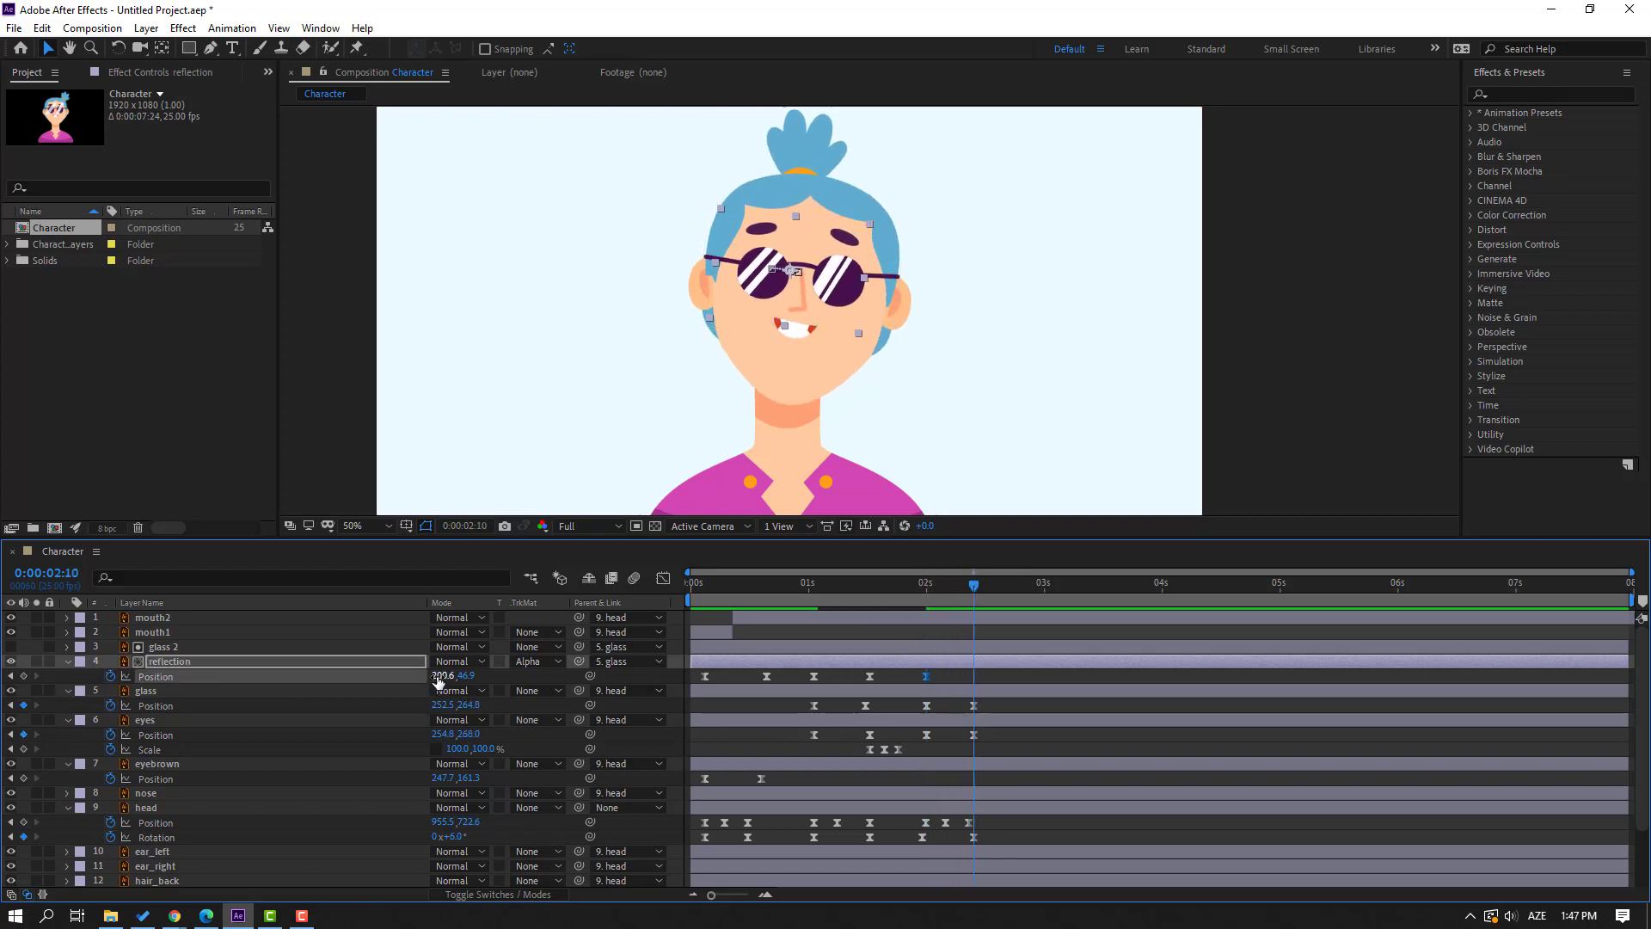
pyautogui.moveTo(439, 681); pyautogui.dragTo(925, 665)
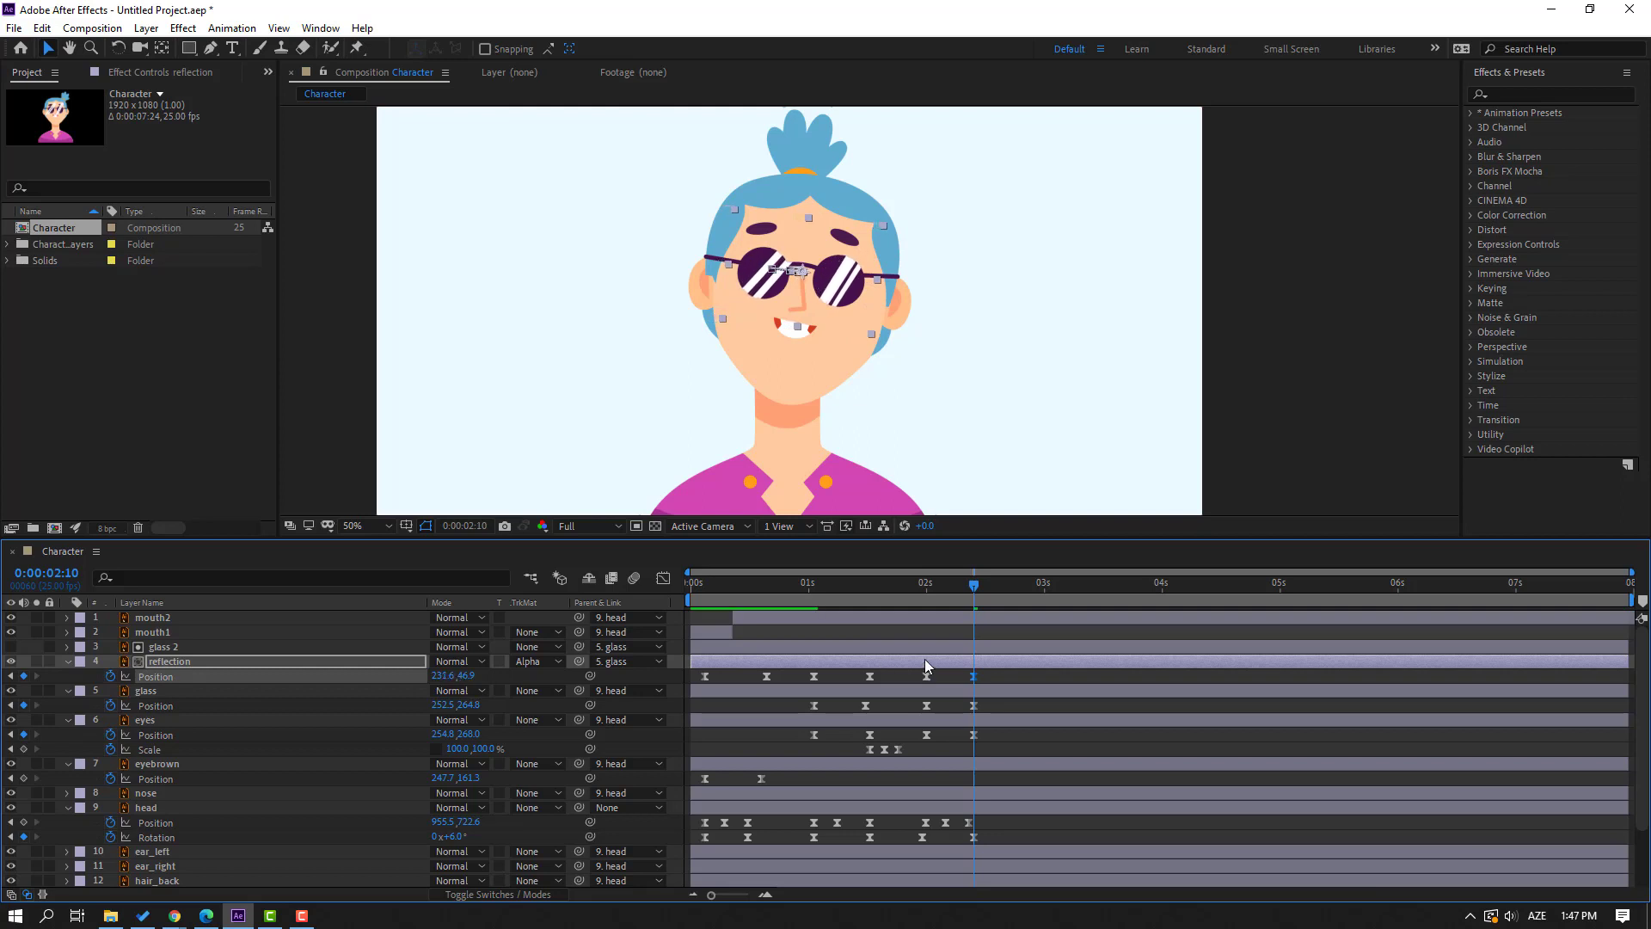
pyautogui.moveTo(918, 583); pyautogui.dragTo(999, 590)
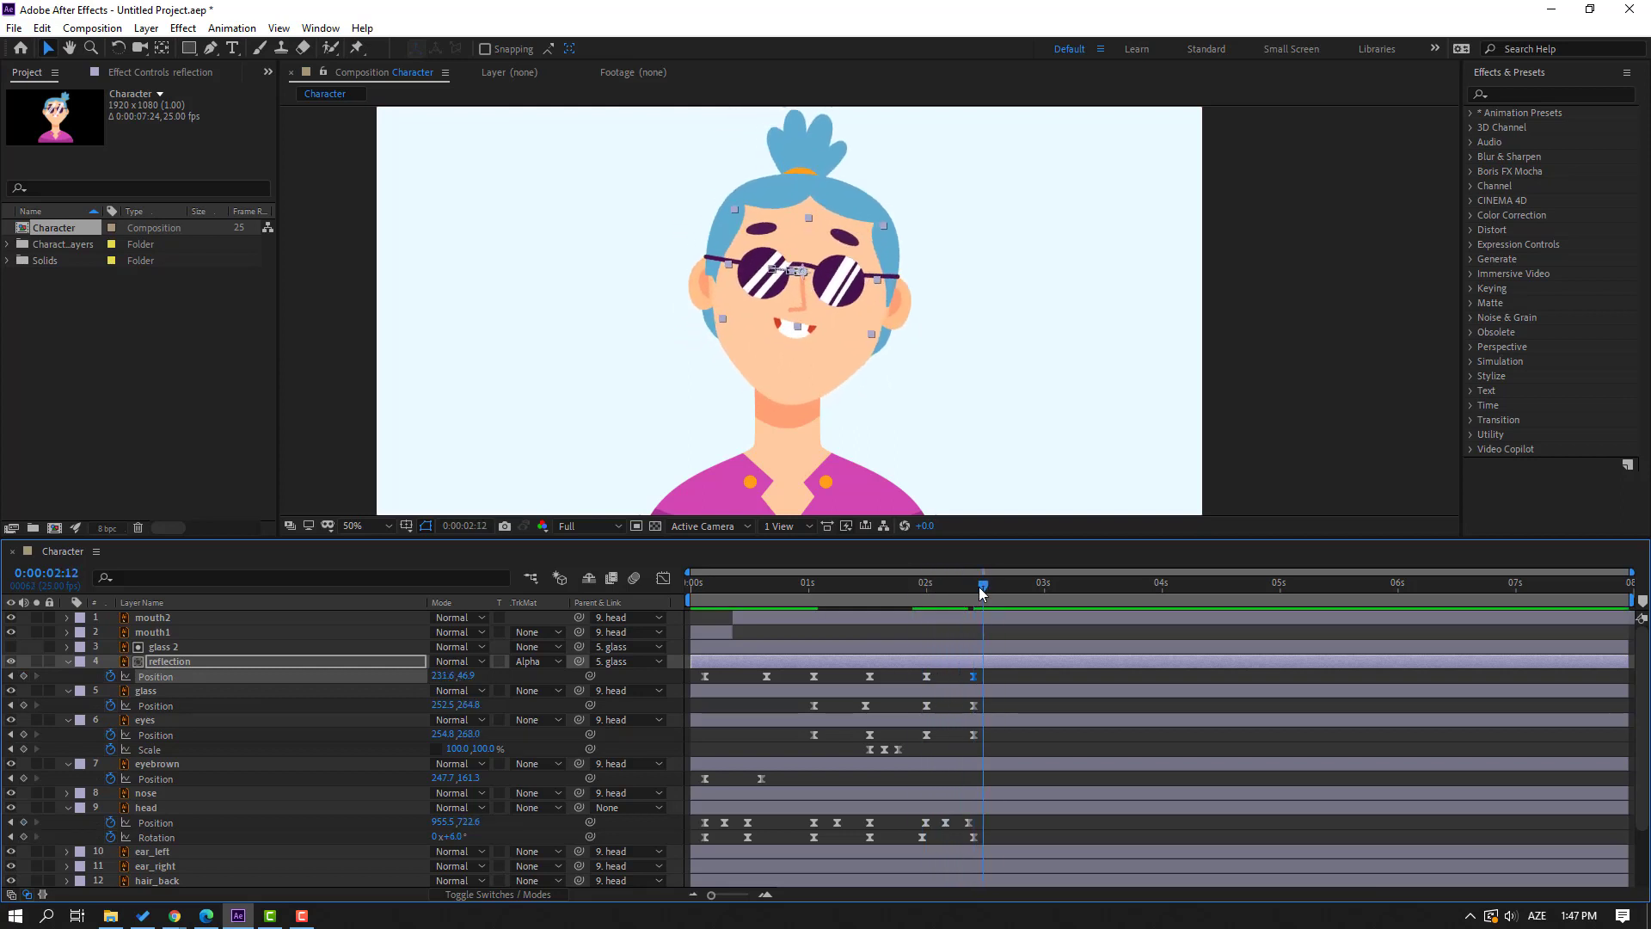
pyautogui.press('pageup')
pyautogui.press('pagedown')
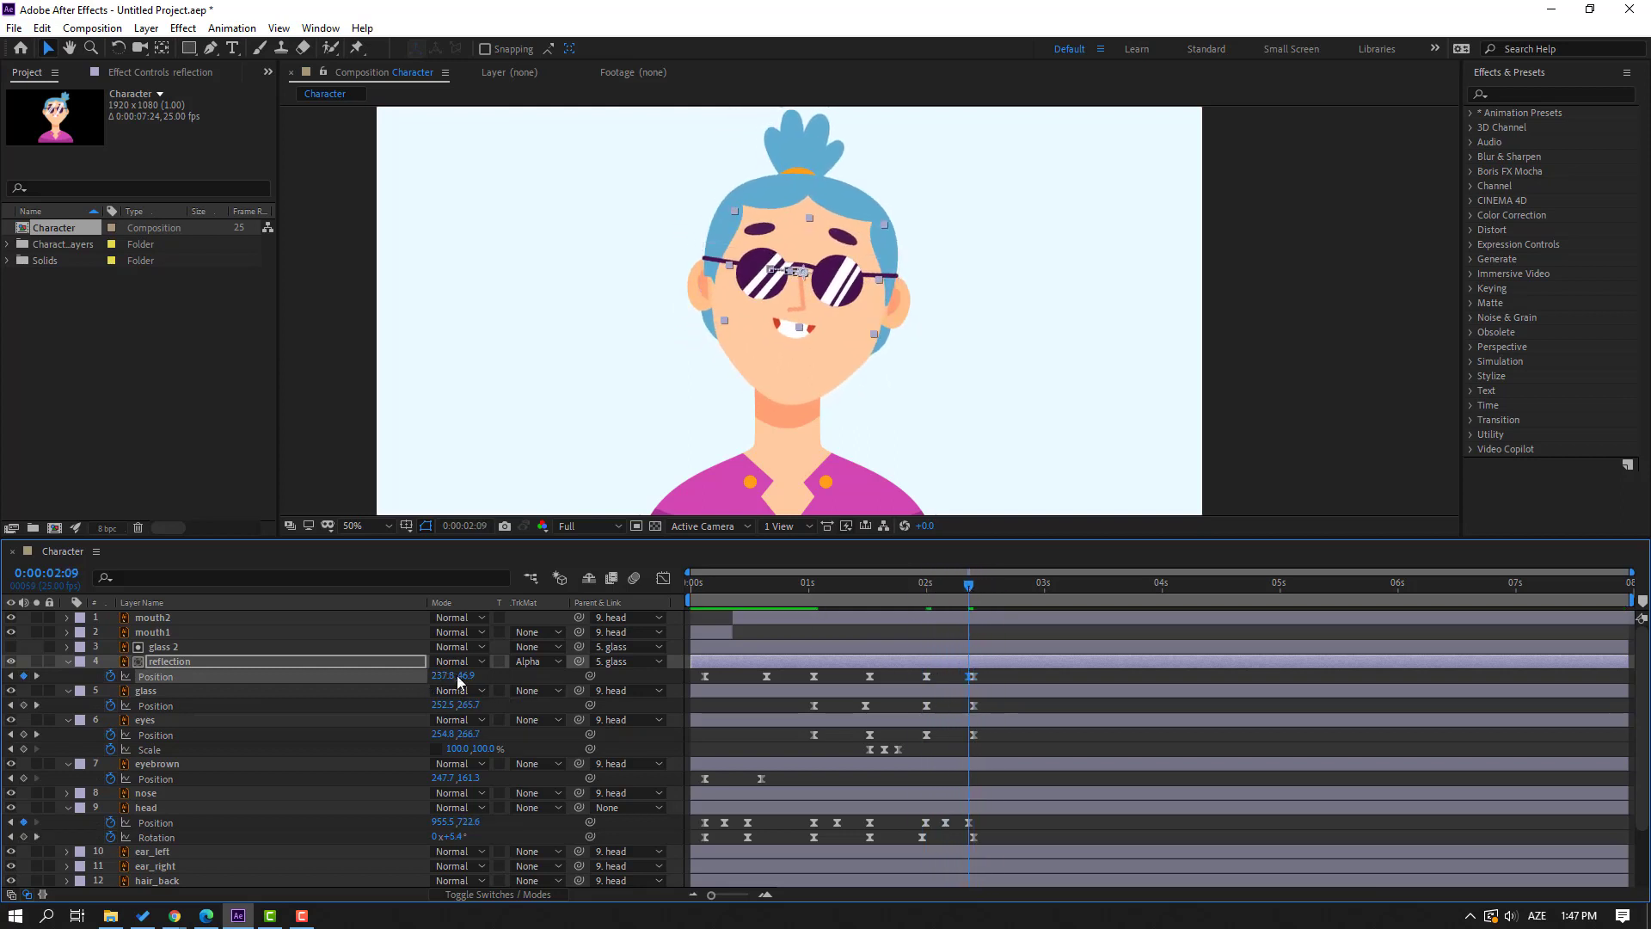
pyautogui.moveTo(456, 676); pyautogui.dragTo(464, 678)
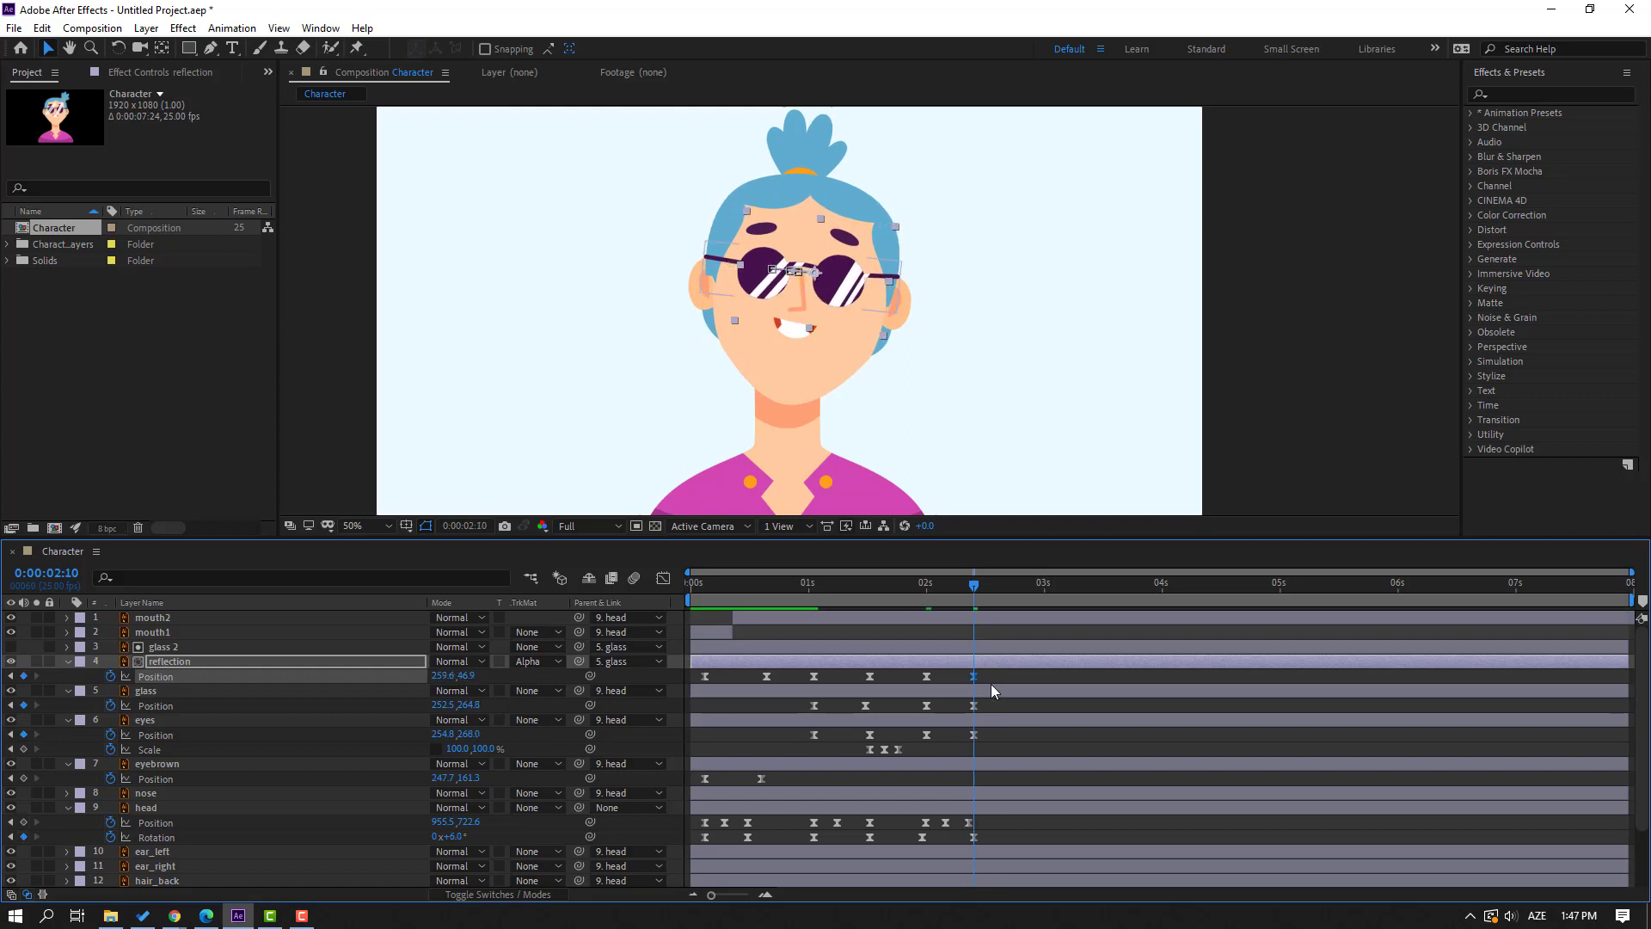
pyautogui.moveTo(973, 676); pyautogui.dragTo(992, 676)
pyautogui.press('space')
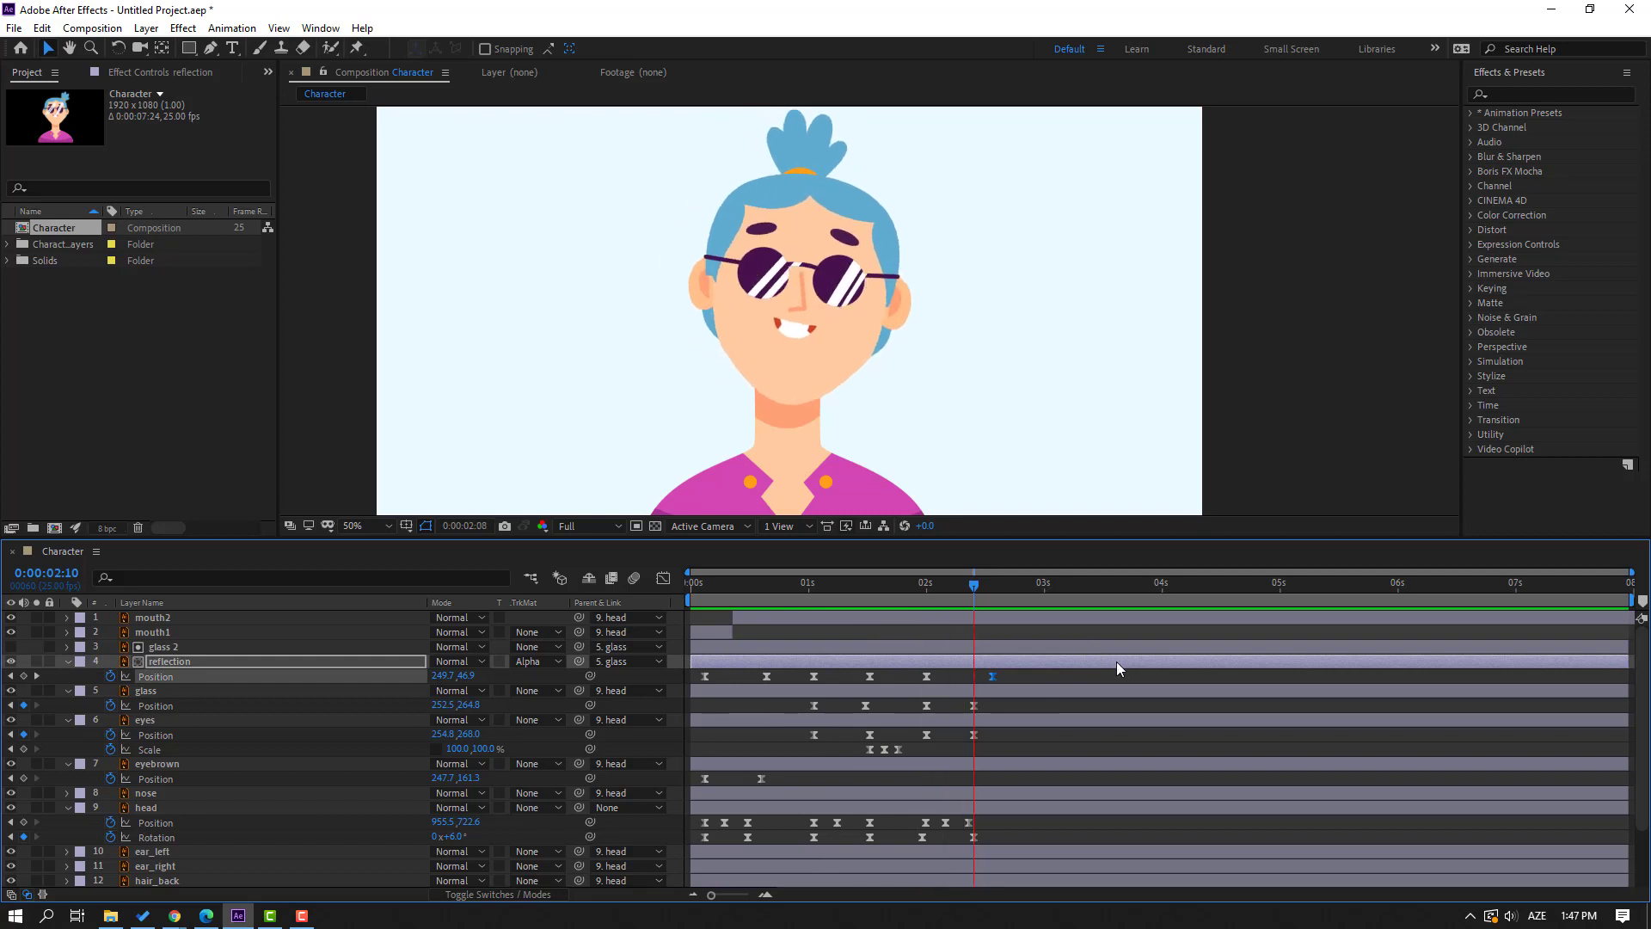
pyautogui.moveTo(970, 590)
pyautogui.mouseDown()
pyautogui.moveTo(921, 582)
pyautogui.moveTo(953, 580)
pyautogui.mouseUp()
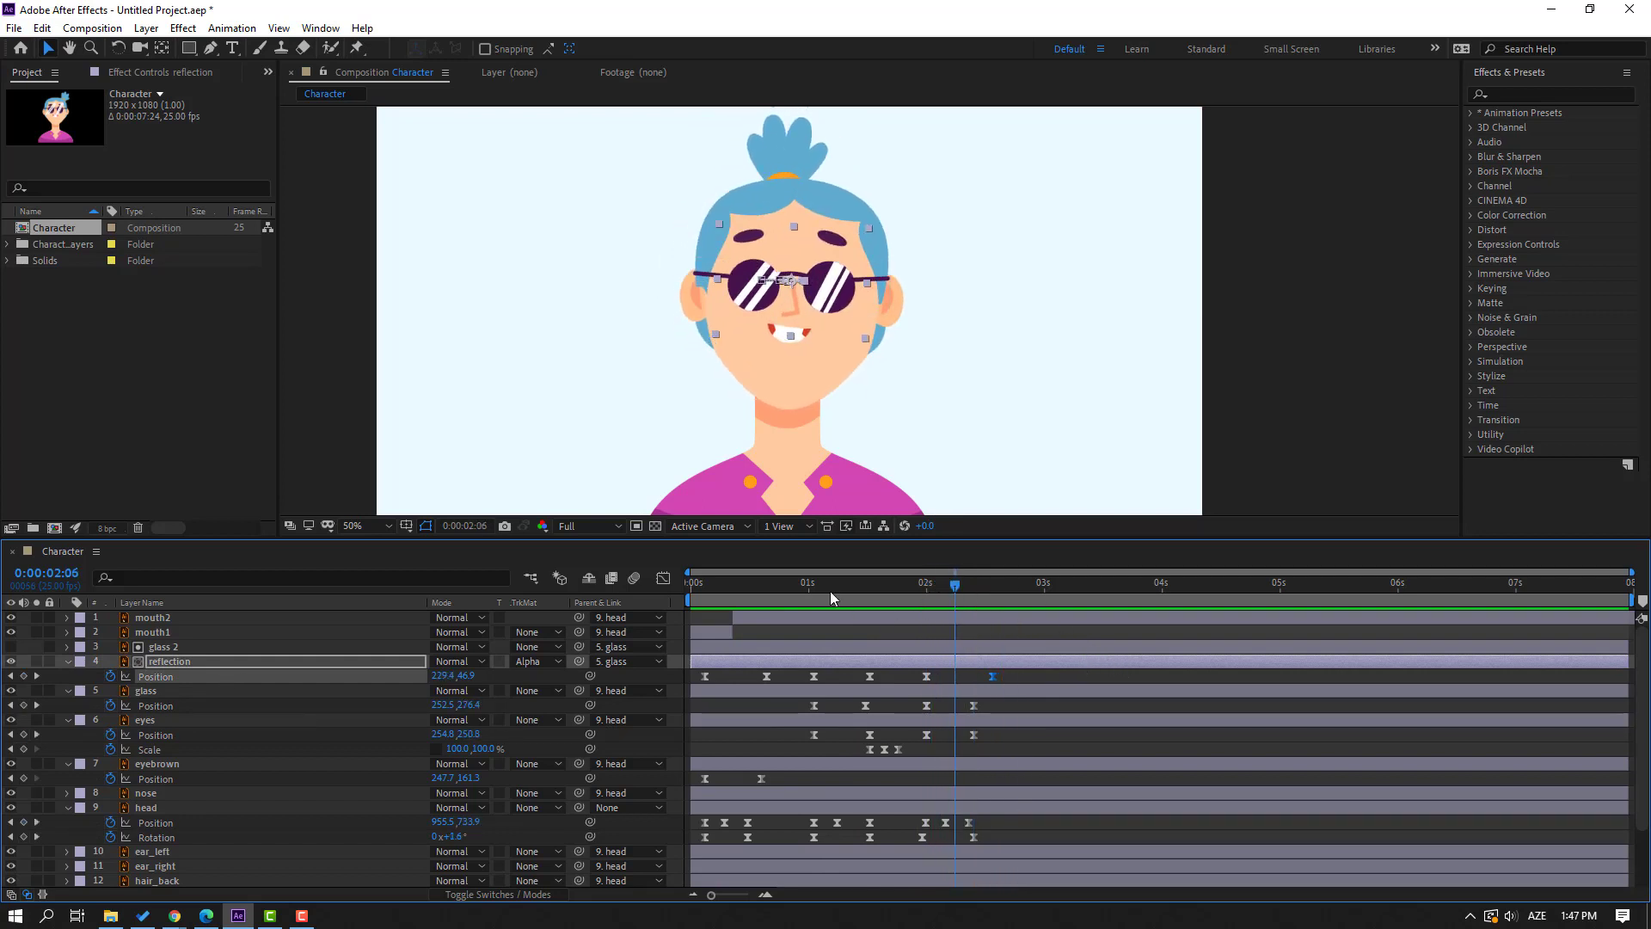
# Split the grin mouth layer mouth2 at 2:06.
pyautogui.click(168, 618)
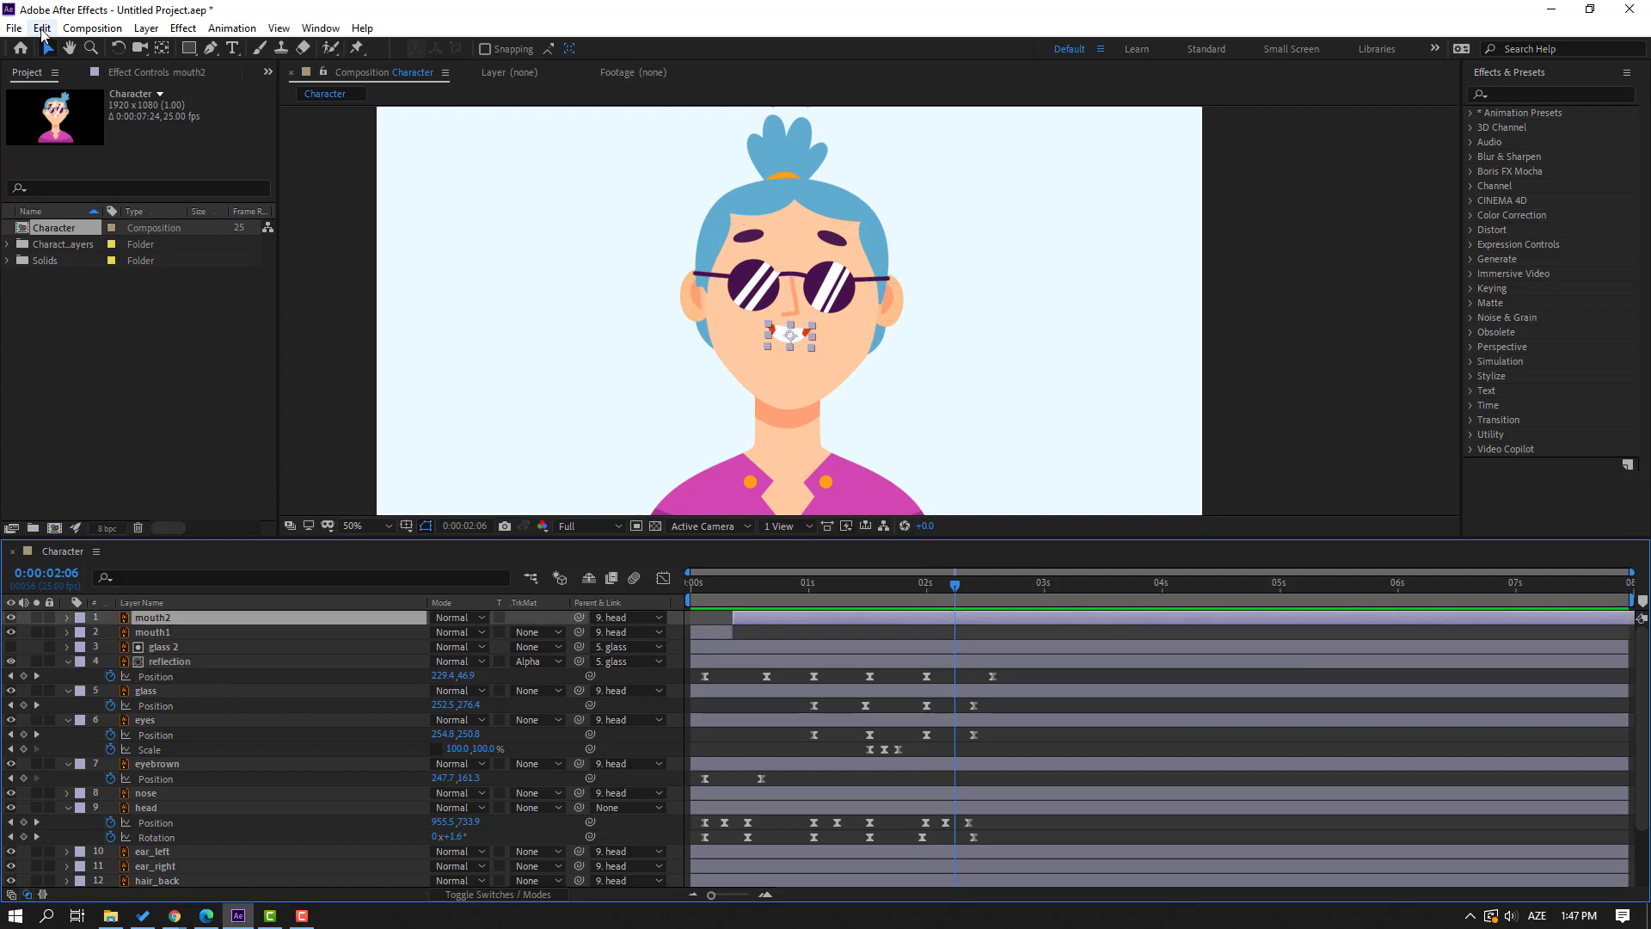
pyautogui.click(41, 28)
pyautogui.click(81, 267)
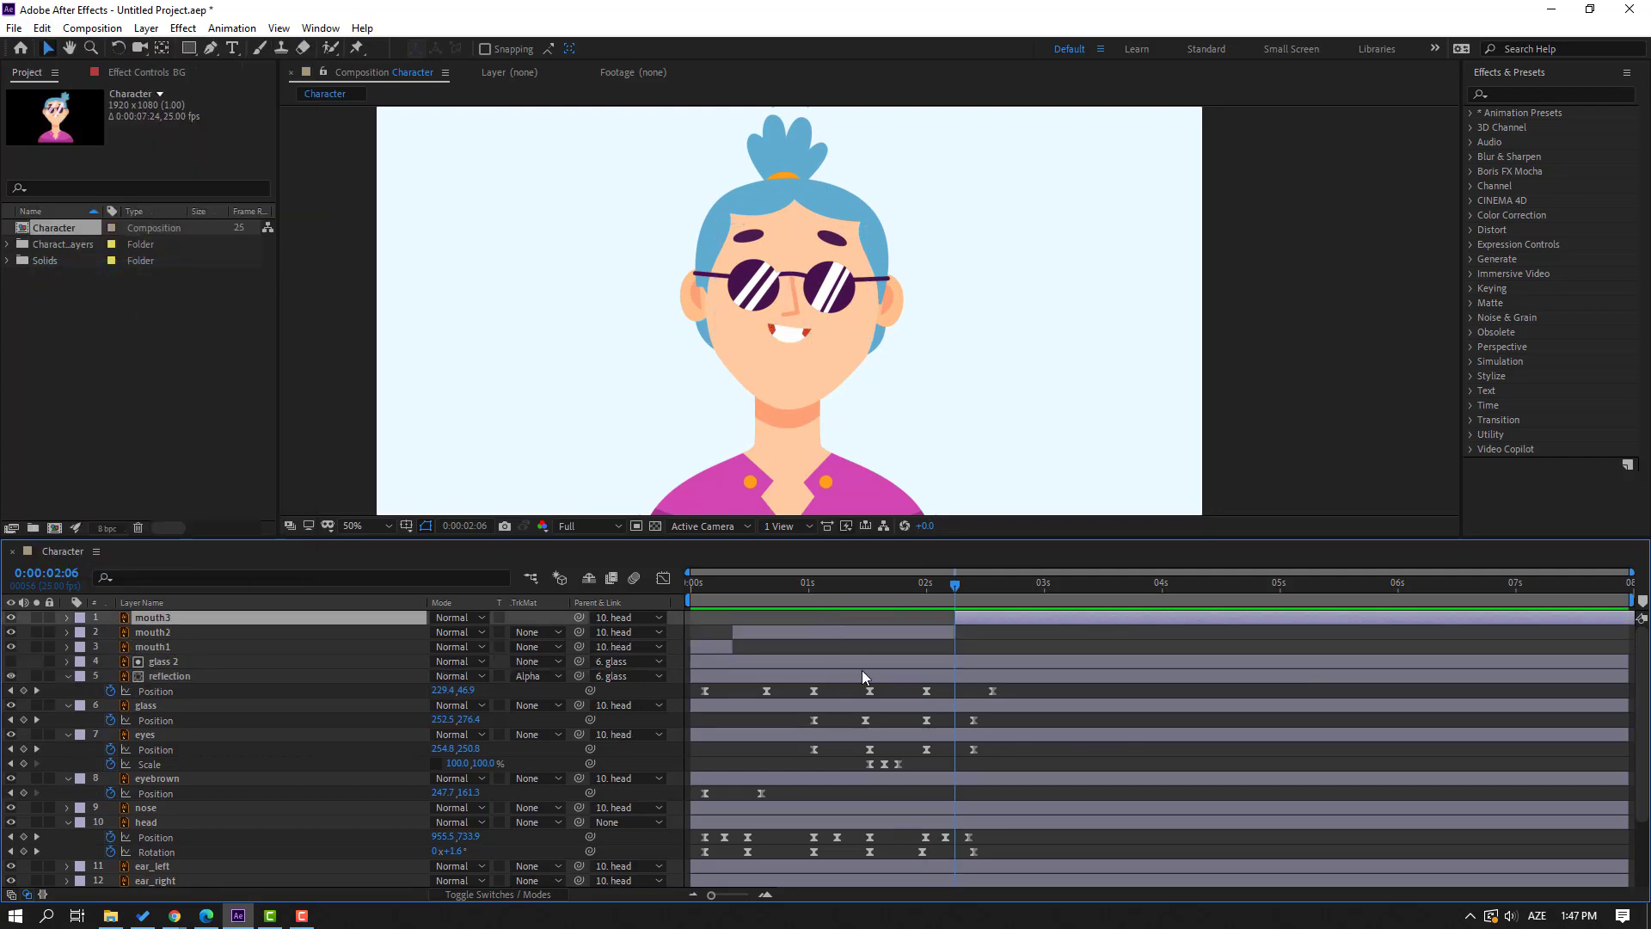
# Duplicate mouth1 into mouth3 starting at 2:06, then check the swap at 2:15.
pyautogui.click(181, 632)
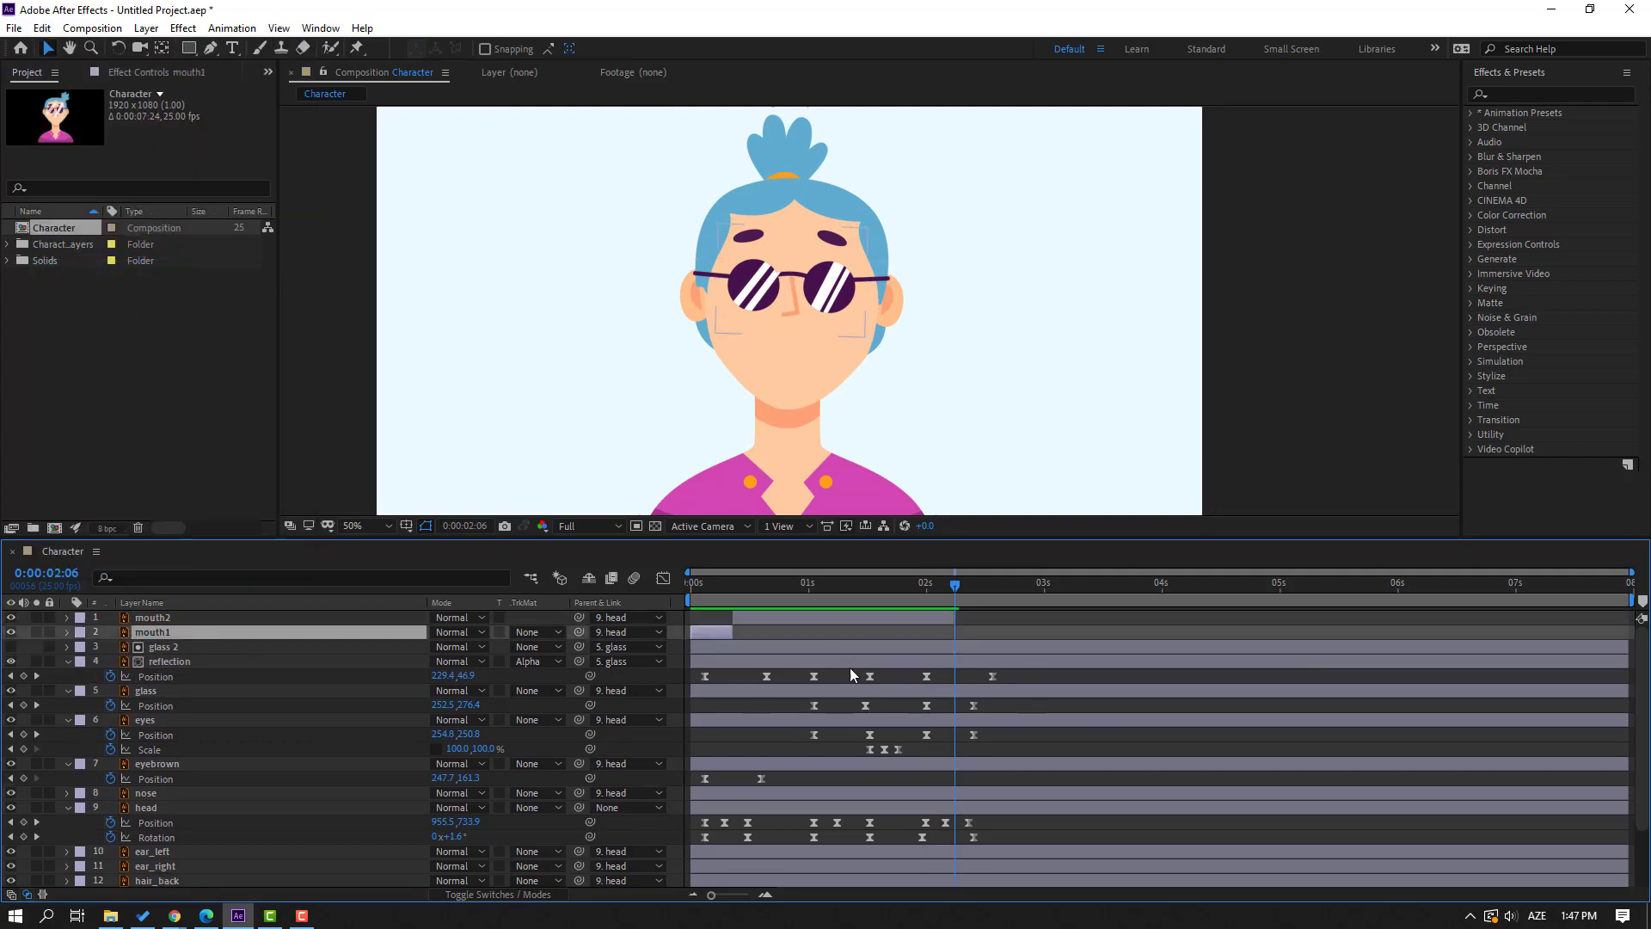
pyautogui.hotkey('ctrl', 'd')
pyautogui.moveTo(707, 636); pyautogui.dragTo(1176, 635)
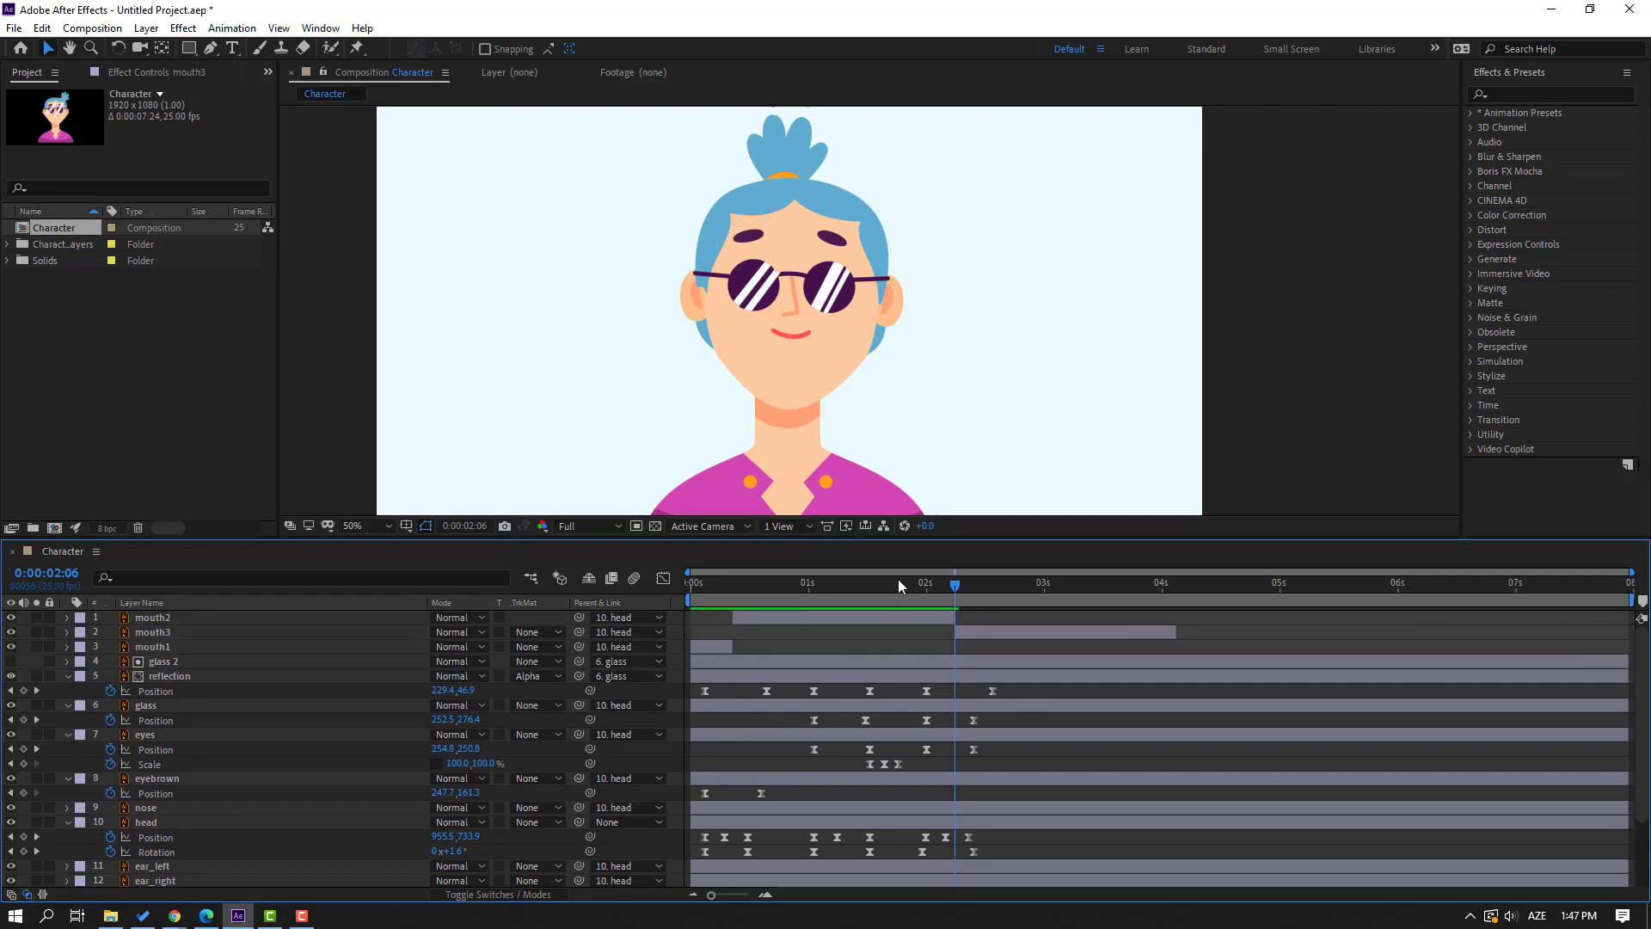
pyautogui.moveTo(898, 581); pyautogui.dragTo(925, 600)
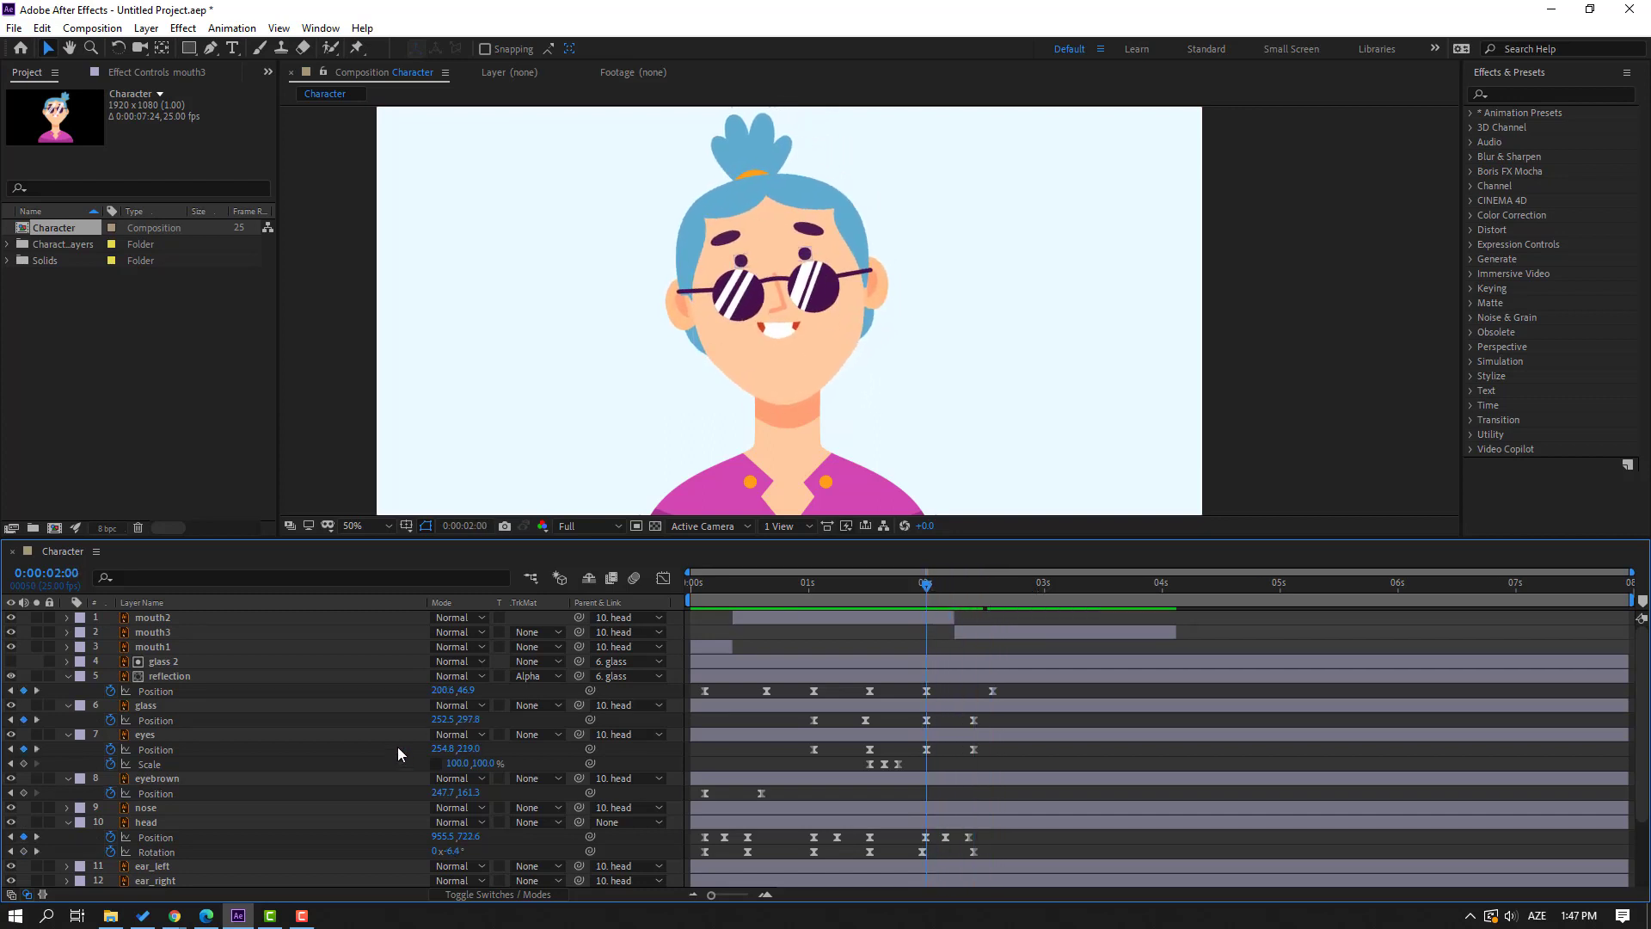
# Keyframe eyebrown Position at 2:00, then nudge it down to 247.7,195.3 at 2:07.
pyautogui.click(24, 793)
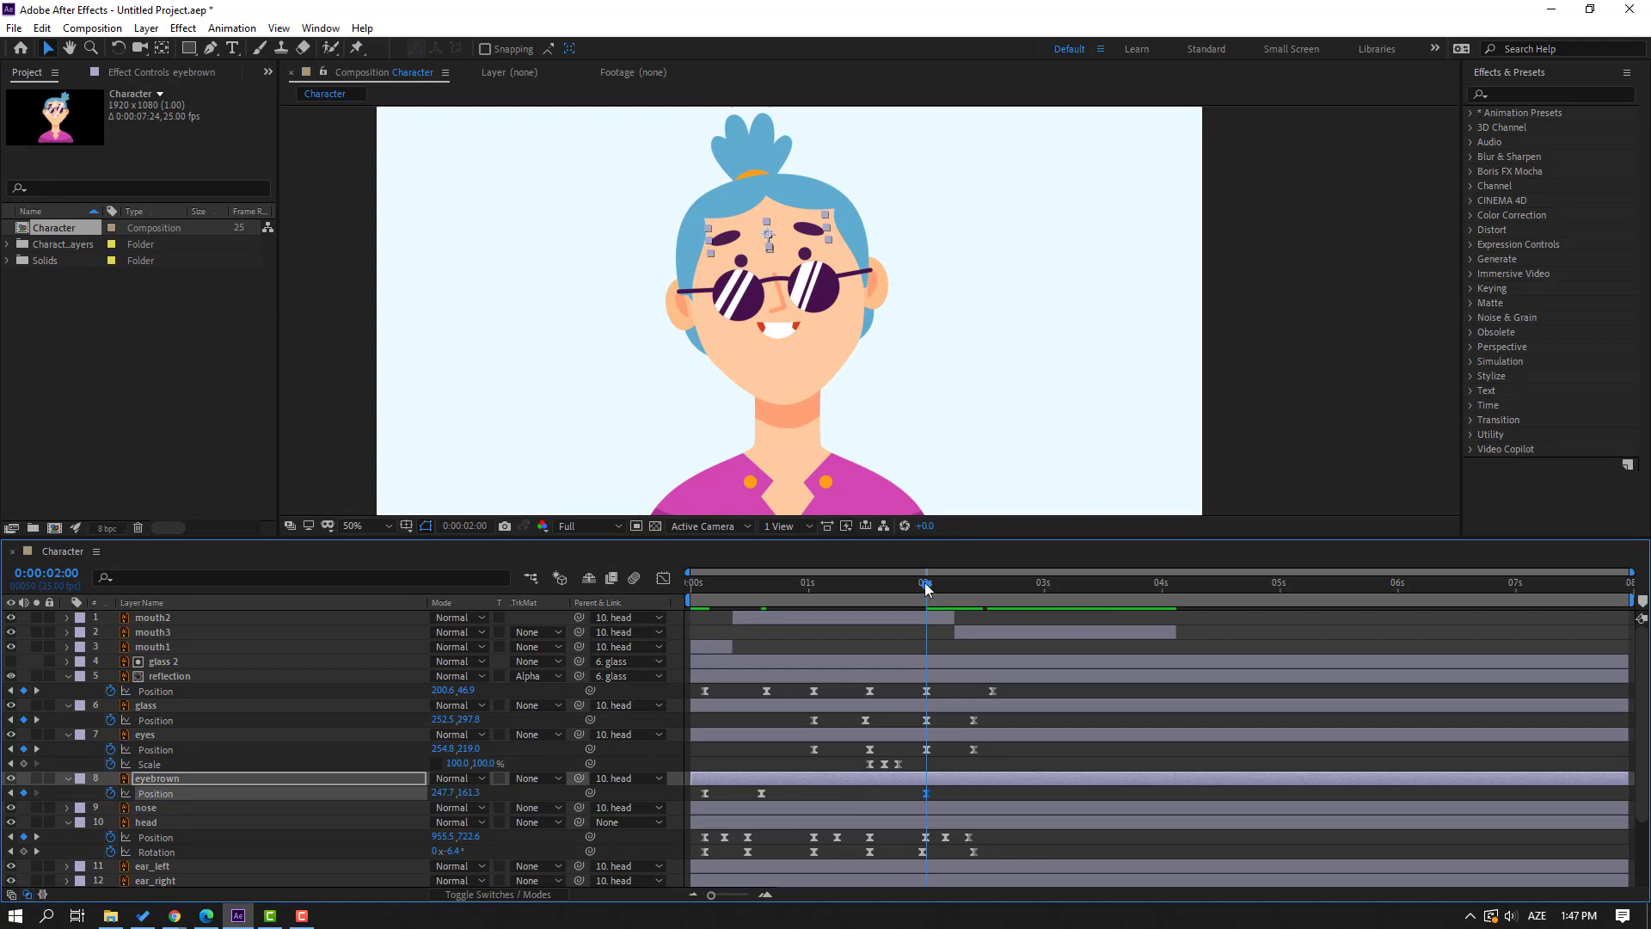
pyautogui.moveTo(925, 588); pyautogui.dragTo(958, 585)
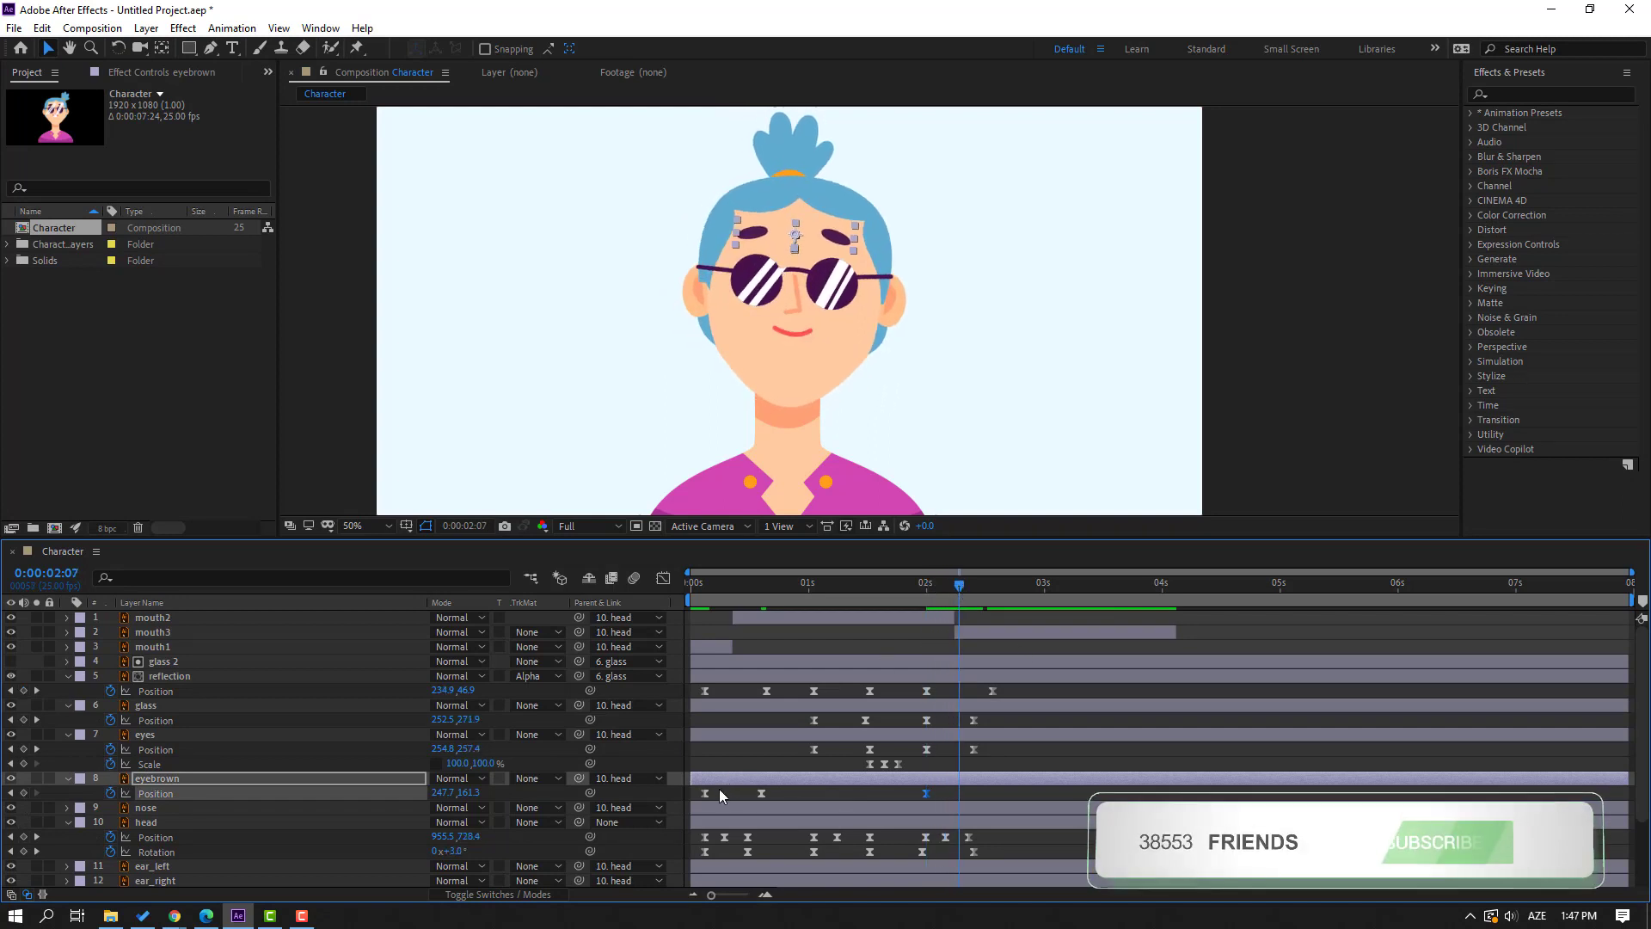
pyautogui.hotkey('shift', 'Down')
pyautogui.hotkey('shift', 'Down')
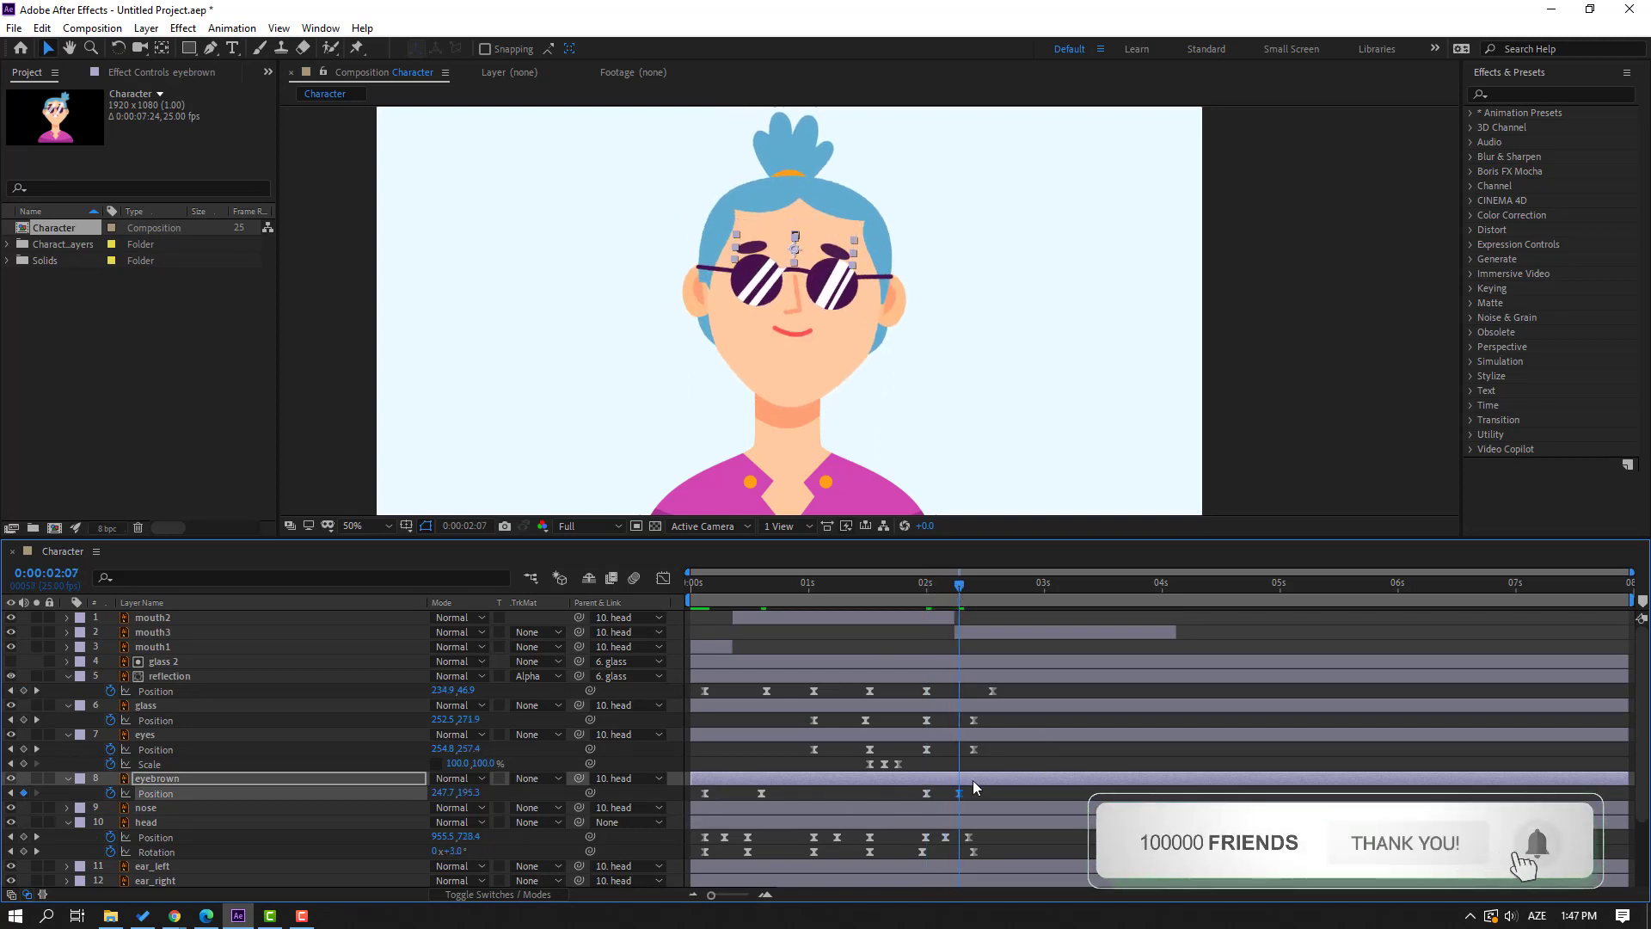
pyautogui.moveTo(915, 585)
pyautogui.mouseDown()
pyautogui.moveTo(977, 583)
pyautogui.moveTo(903, 587)
pyautogui.moveTo(923, 585)
pyautogui.mouseUp()
pyautogui.scroll(-3, 950, 748)
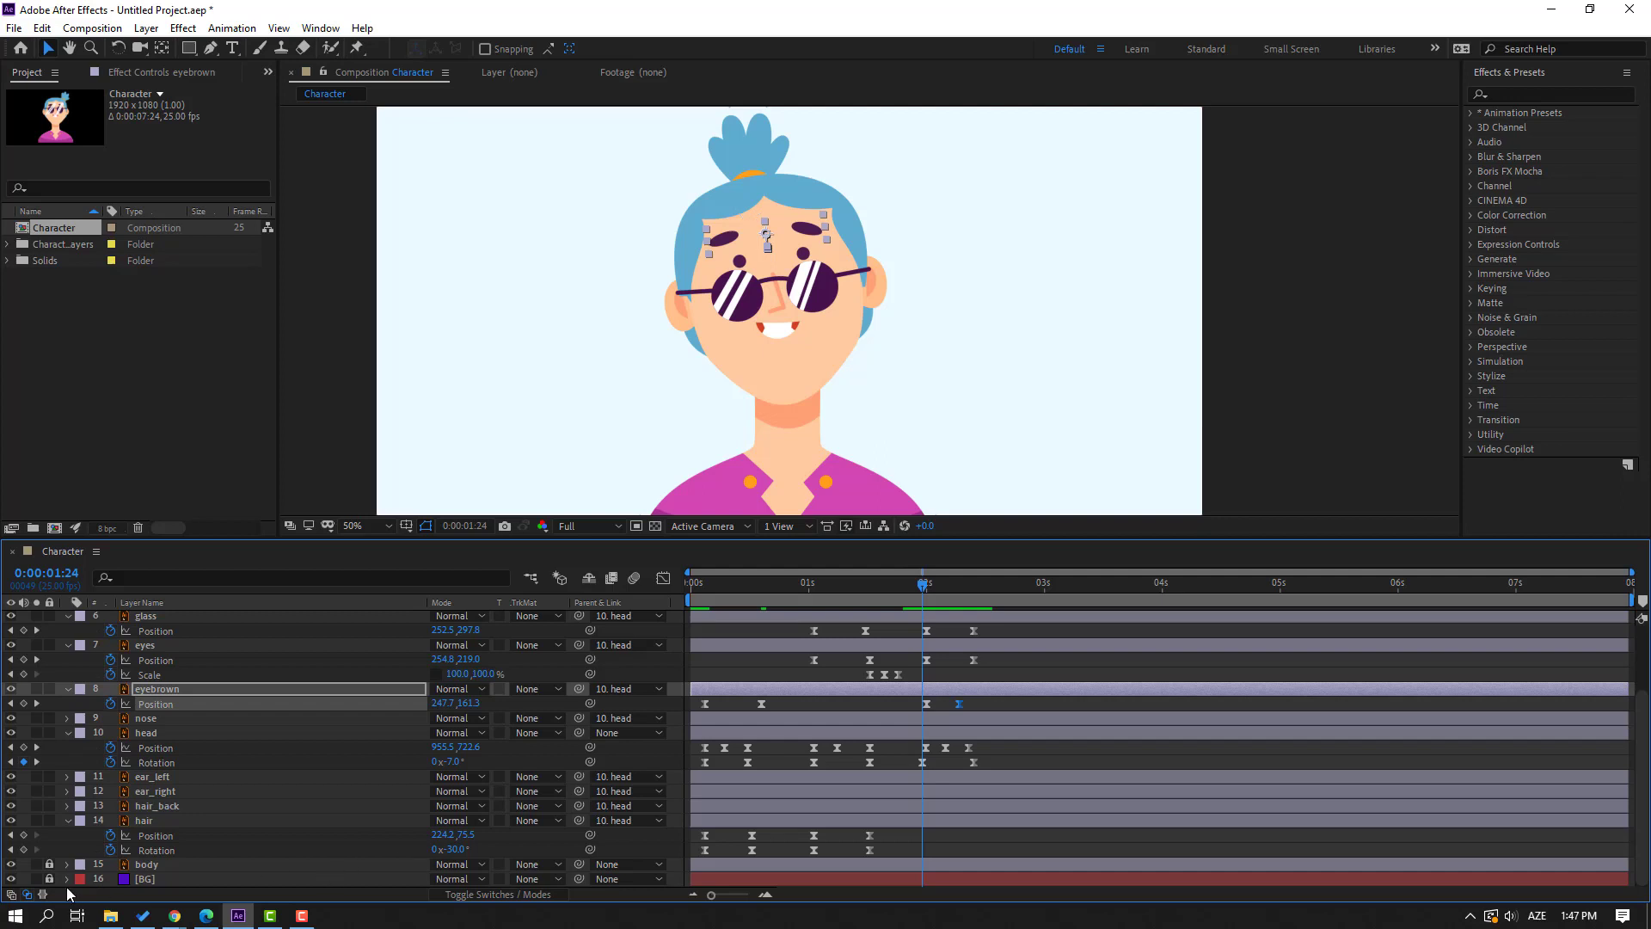
# Keyframe hair Position and Rotation at 1:24, then shift X to 264.2 and rotate at 2:09.
pyautogui.click(23, 835)
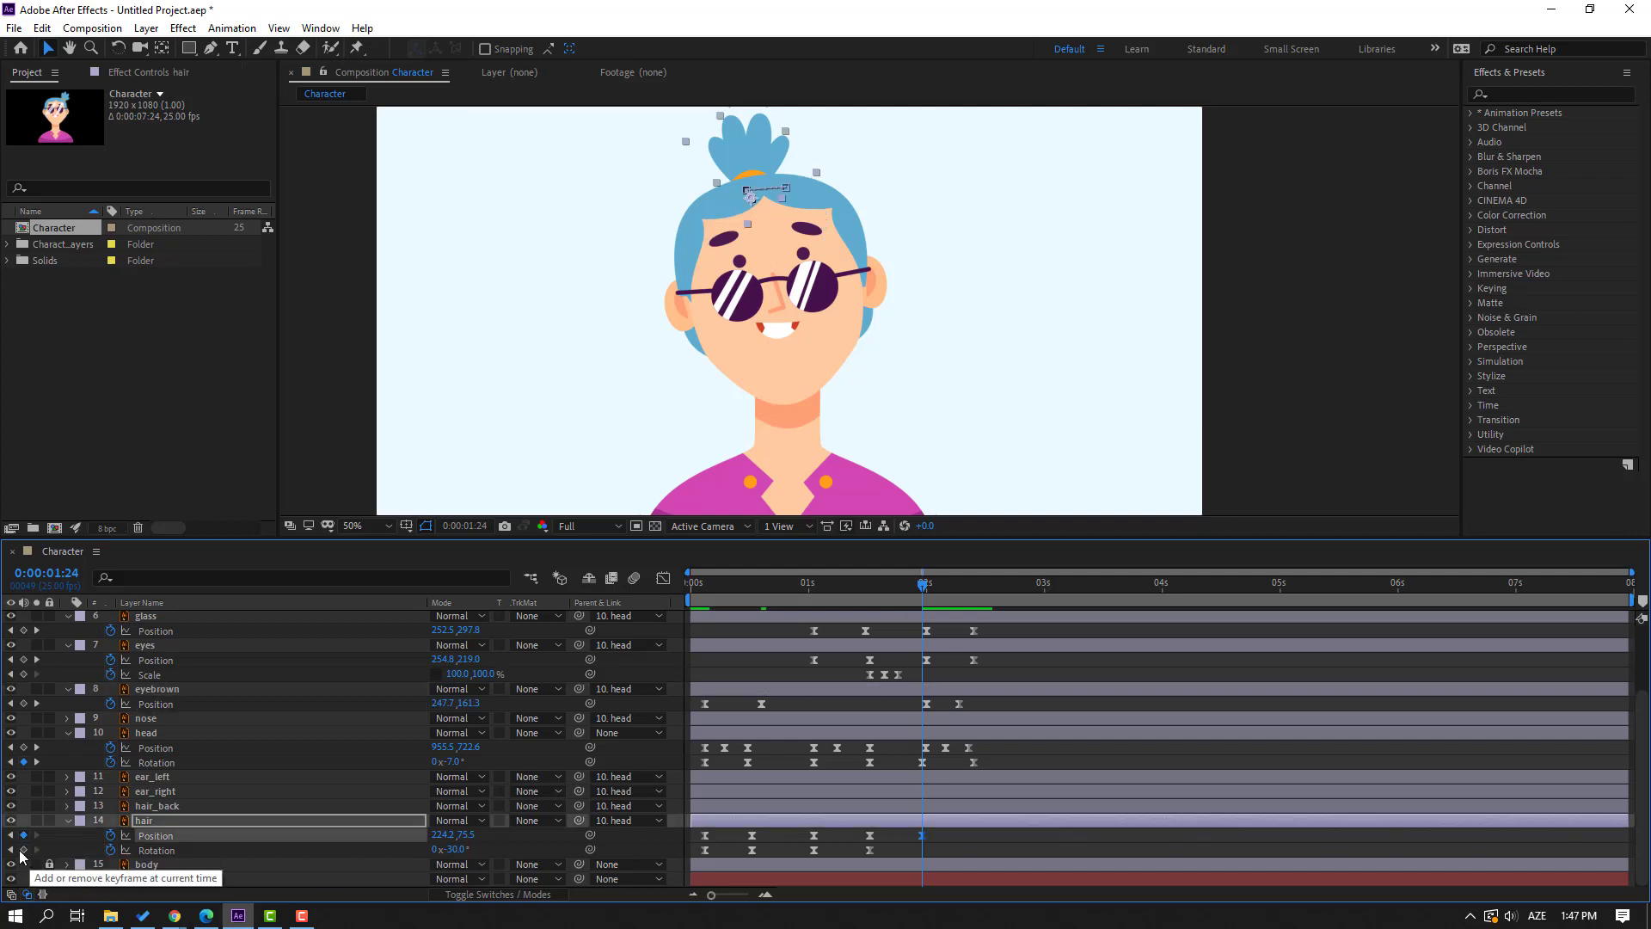
pyautogui.click(23, 850)
pyautogui.moveTo(935, 583); pyautogui.dragTo(969, 584)
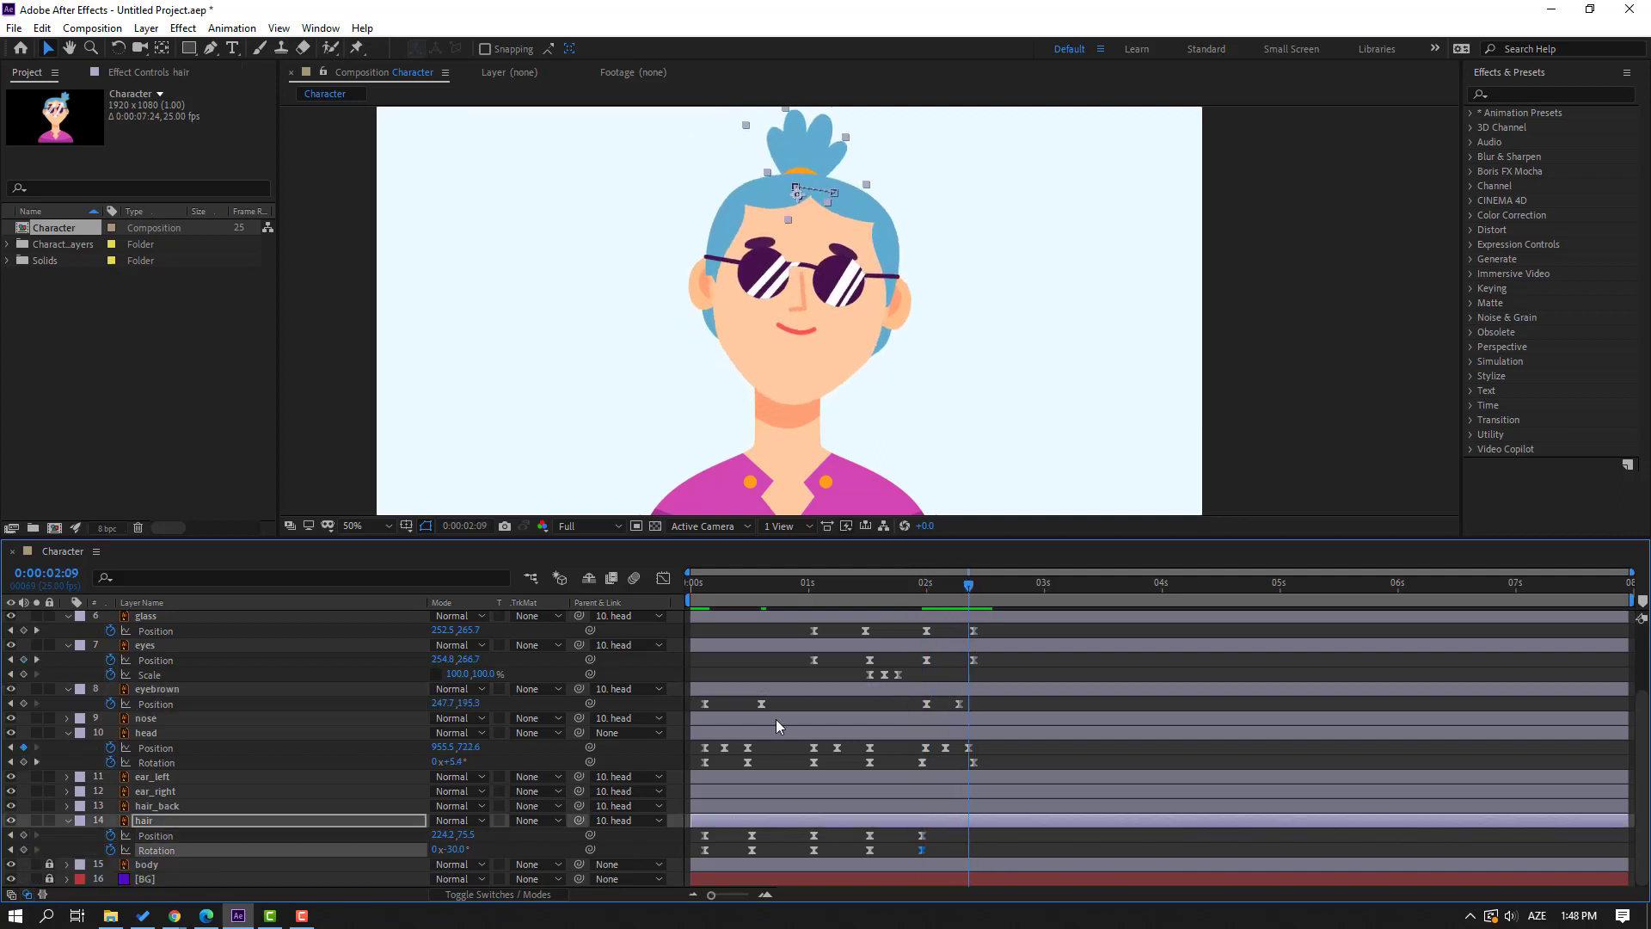
pyautogui.click(729, 842)
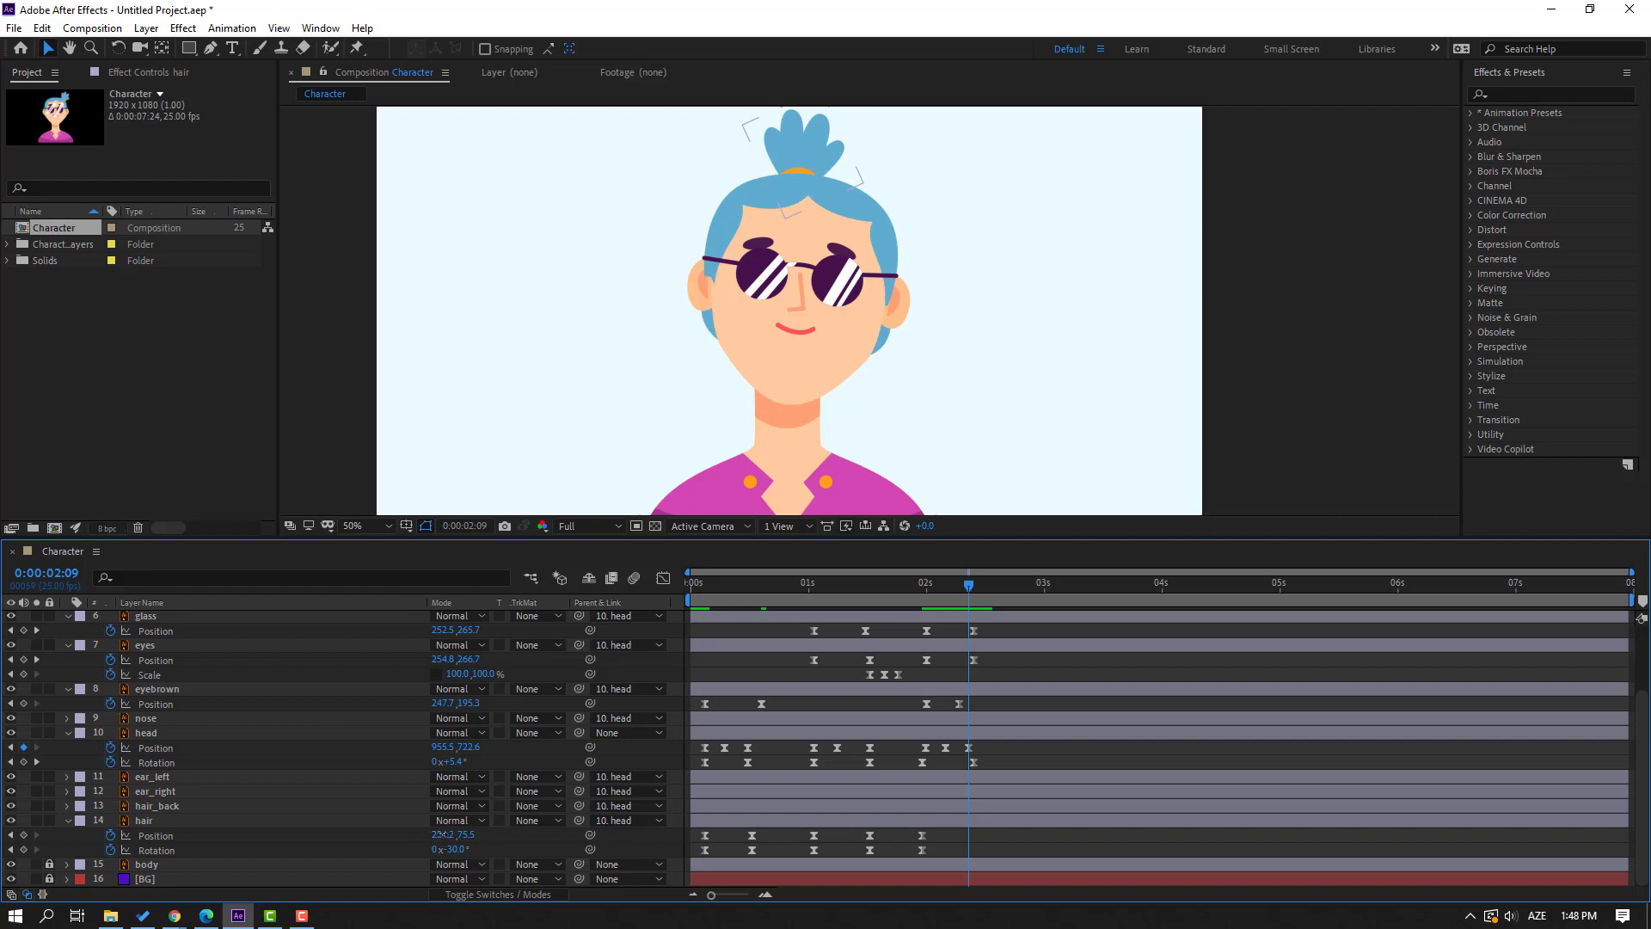
pyautogui.moveTo(441, 834); pyautogui.dragTo(470, 848)
pyautogui.moveTo(923, 587); pyautogui.dragTo(997, 595)
# End the preview range at 2:15 and play a preview of the animation.
pyautogui.press('n')
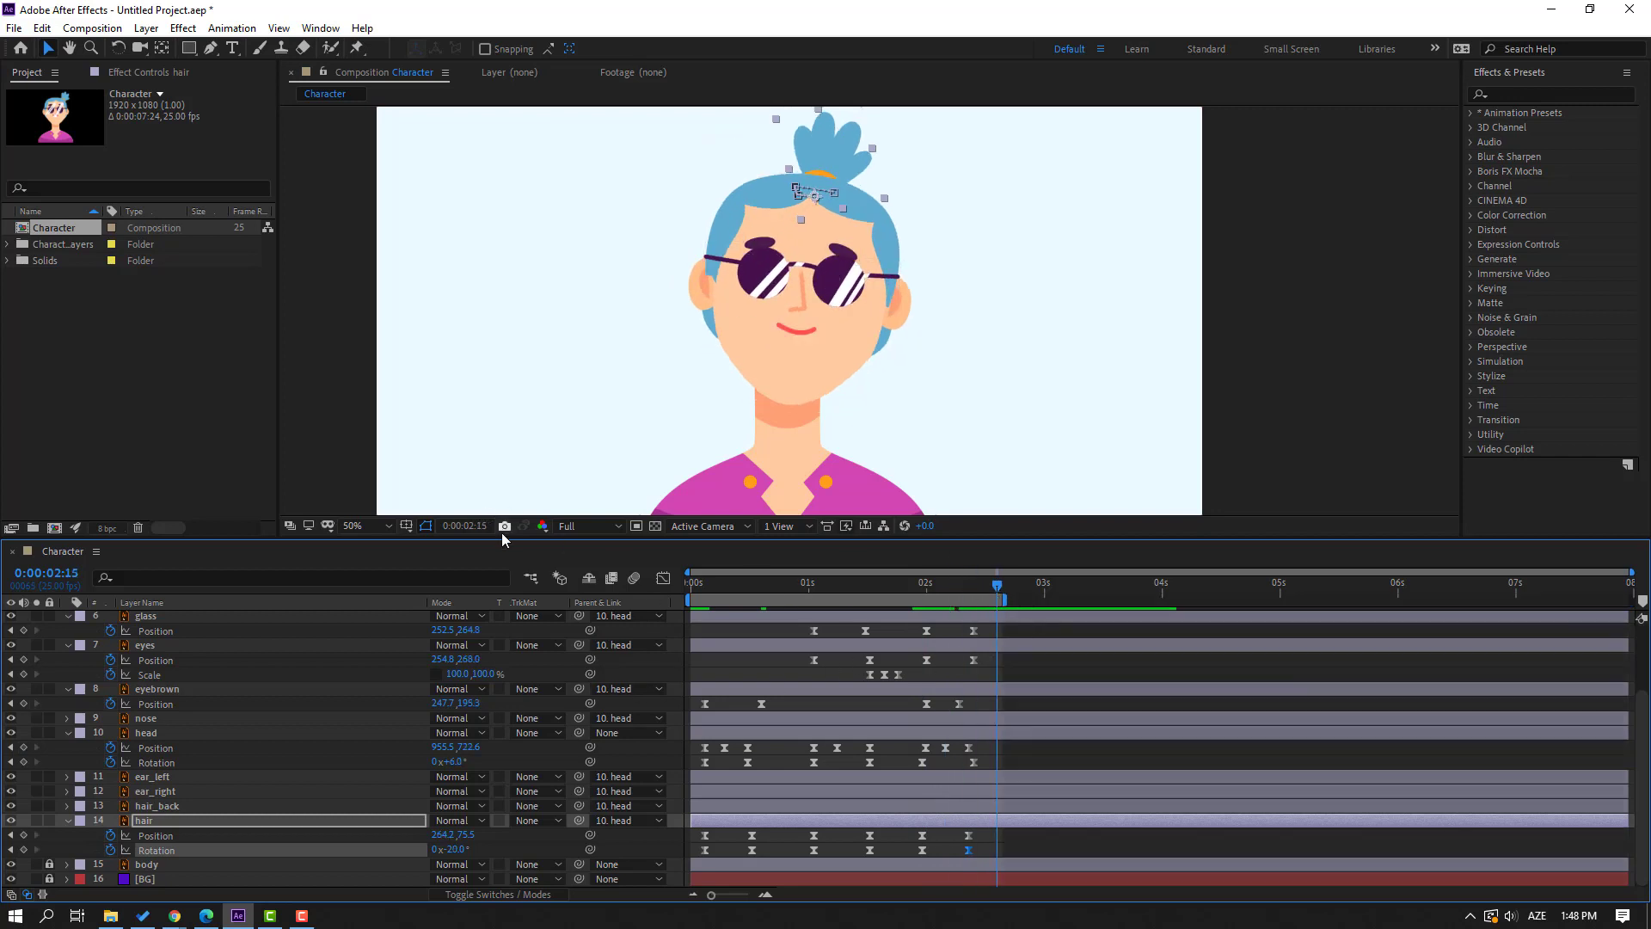
pyautogui.moveTo(491, 542); pyautogui.dragTo(455, 700)
pyautogui.hotkey('alt', '/')
pyautogui.press('space')
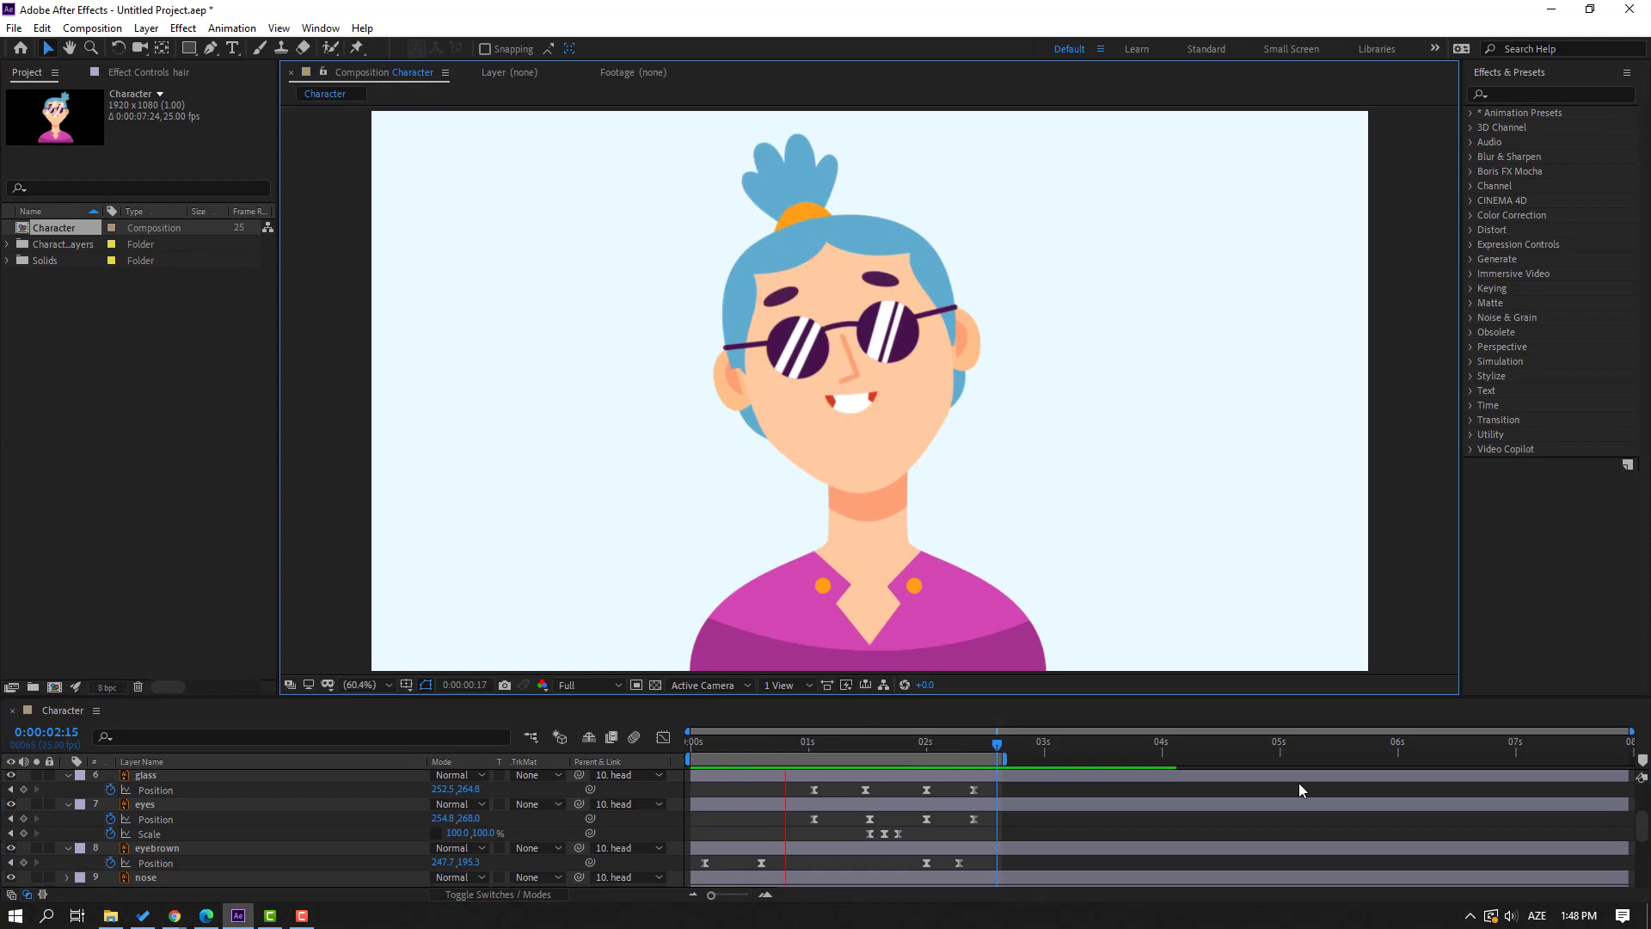